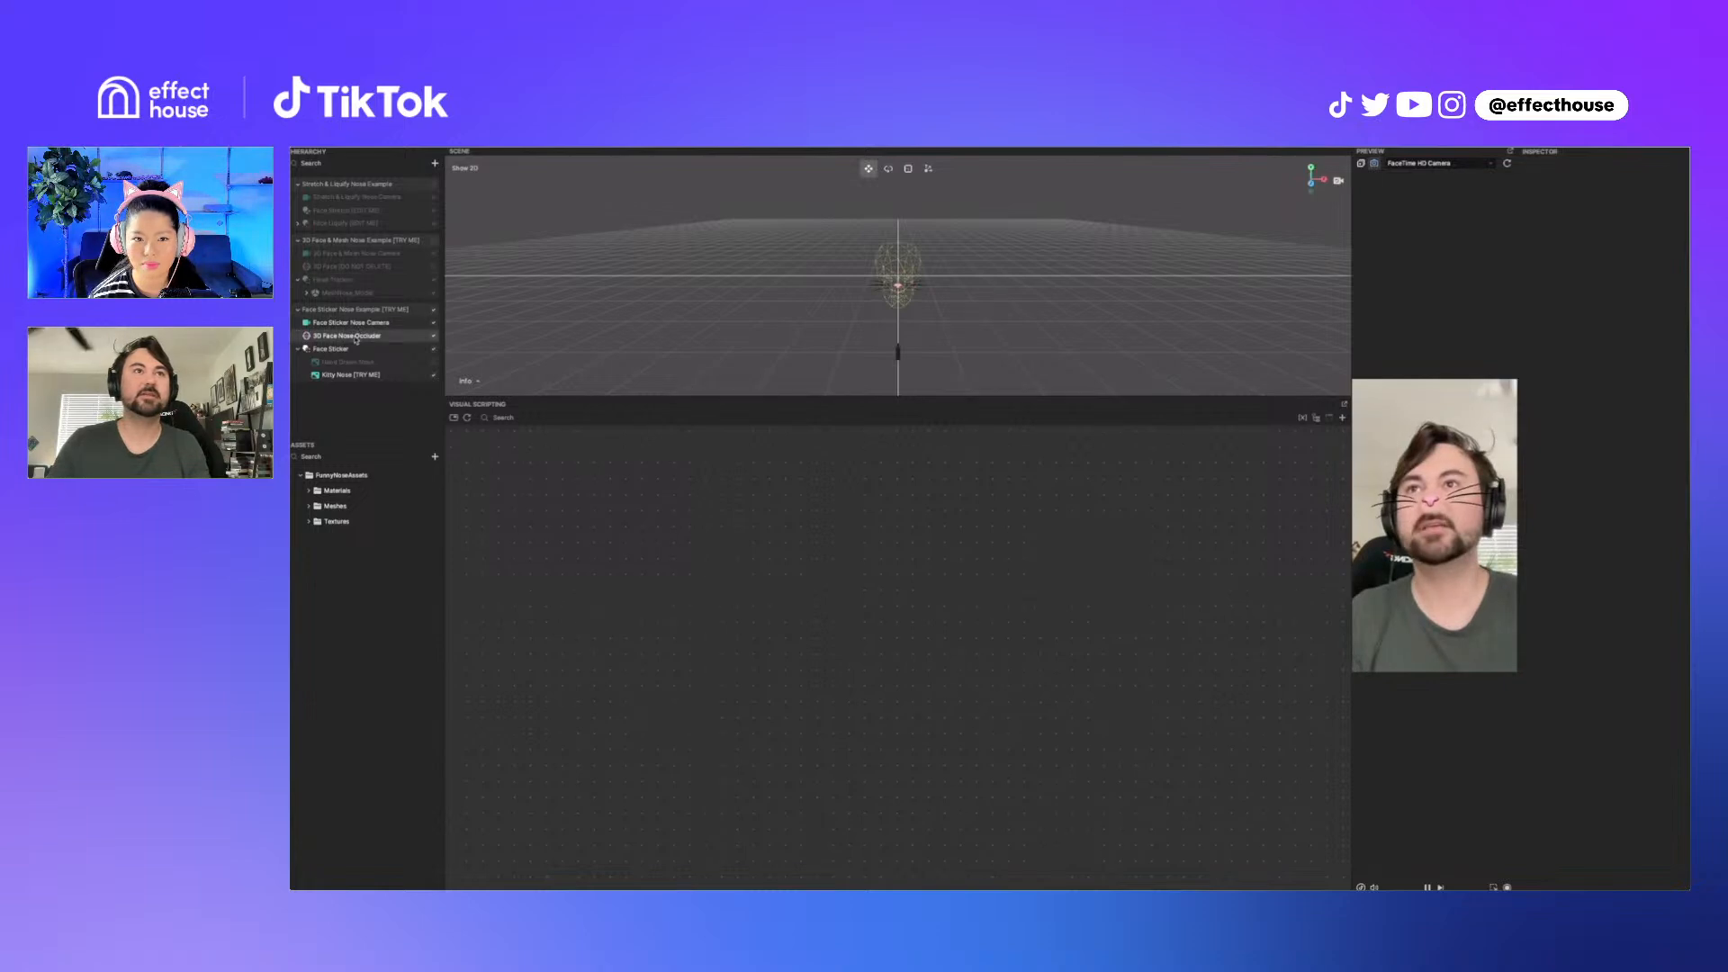
Step: Hide the Kitty Nose and Hand Drawn Nose stickers in the Face Sticker Nose Example
left_click(435, 376)
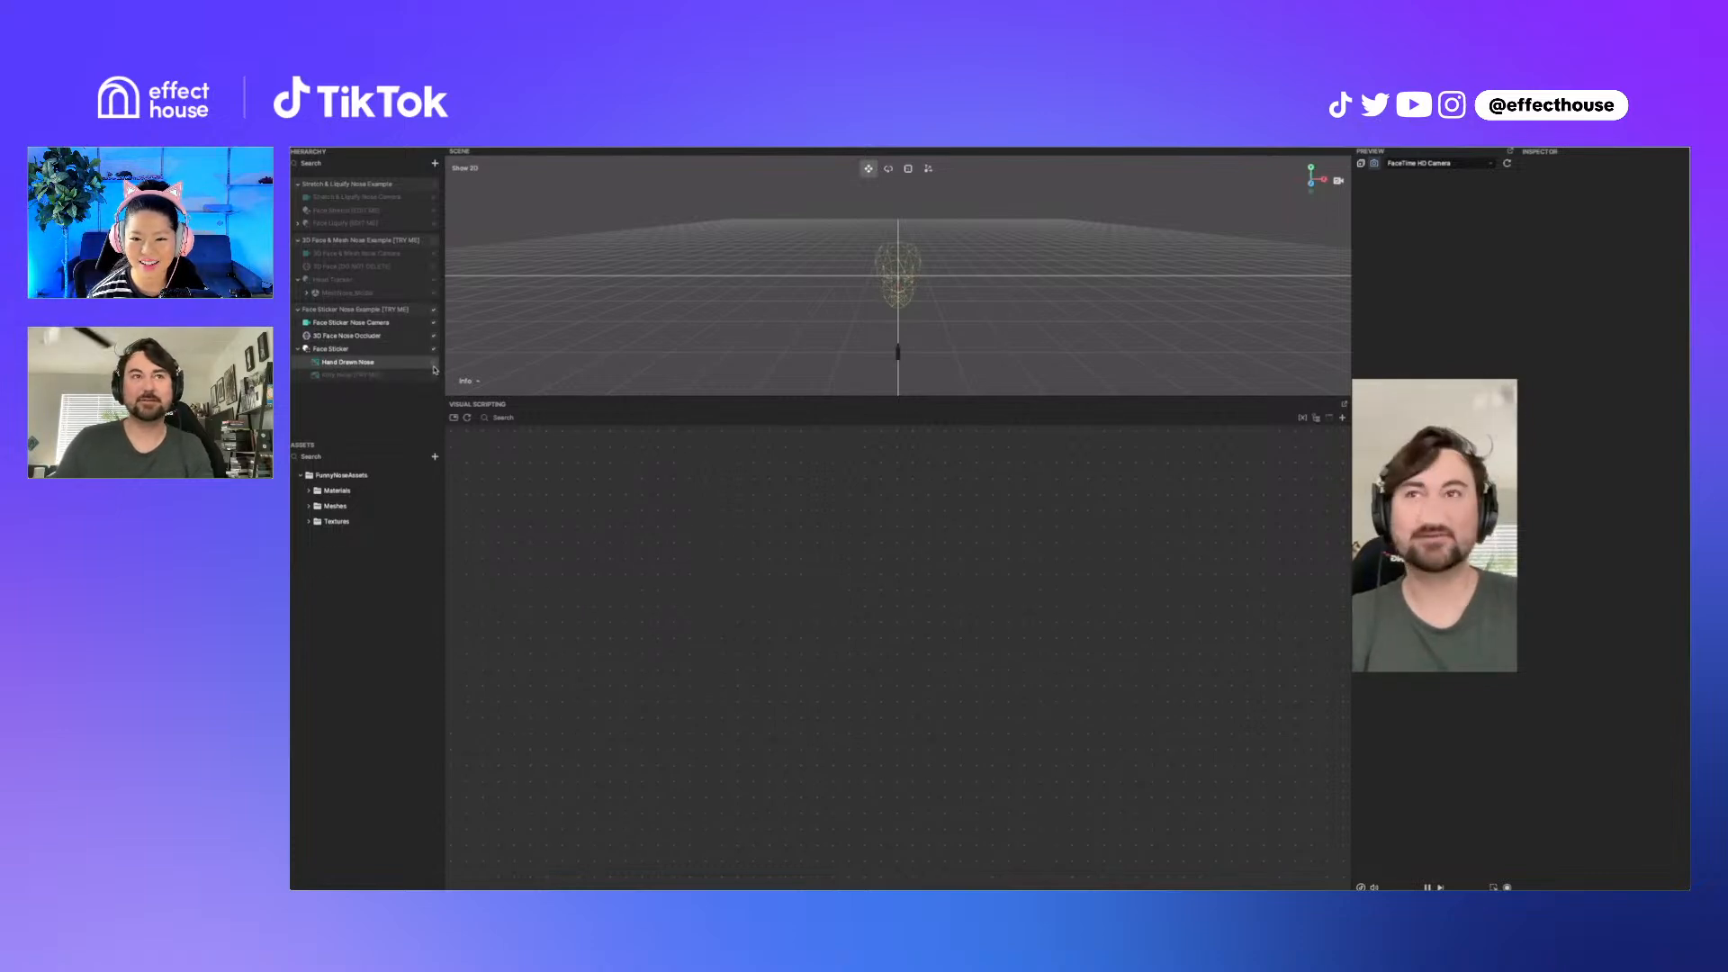
left_click(435, 364)
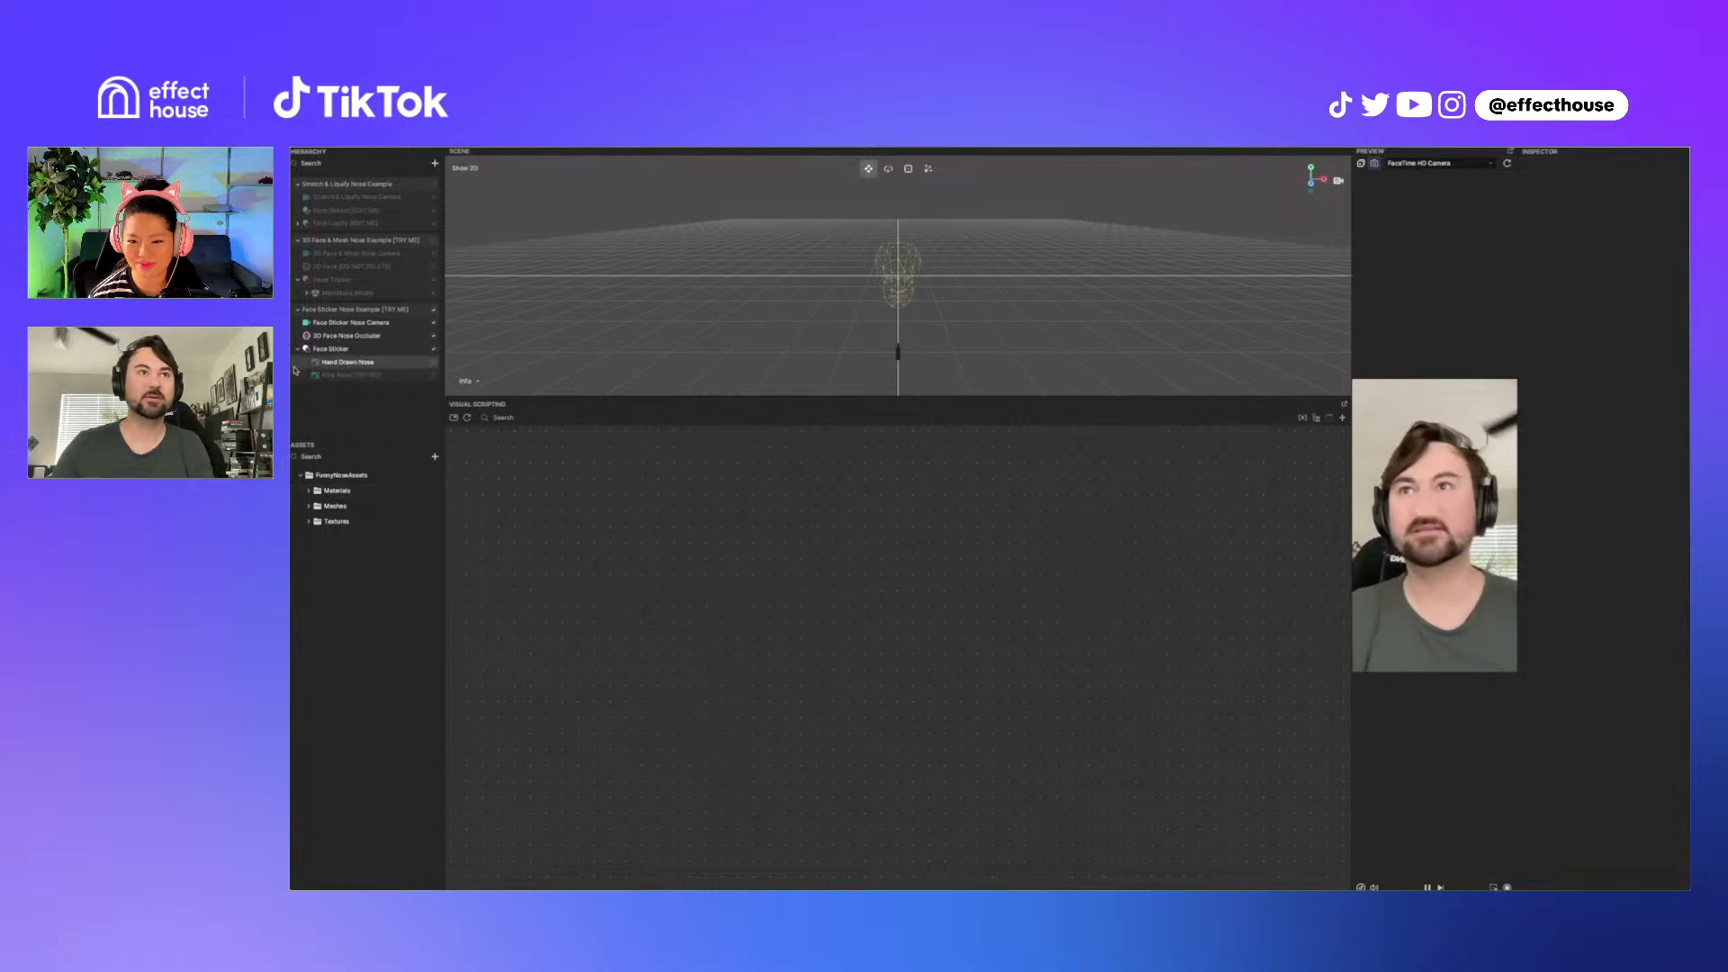
Step: Inspect the 3D Face Nose Occluder's NoseOccluder_Mat material, toggling its Opacity and UV Control settings off and back on
left_click(350, 336)
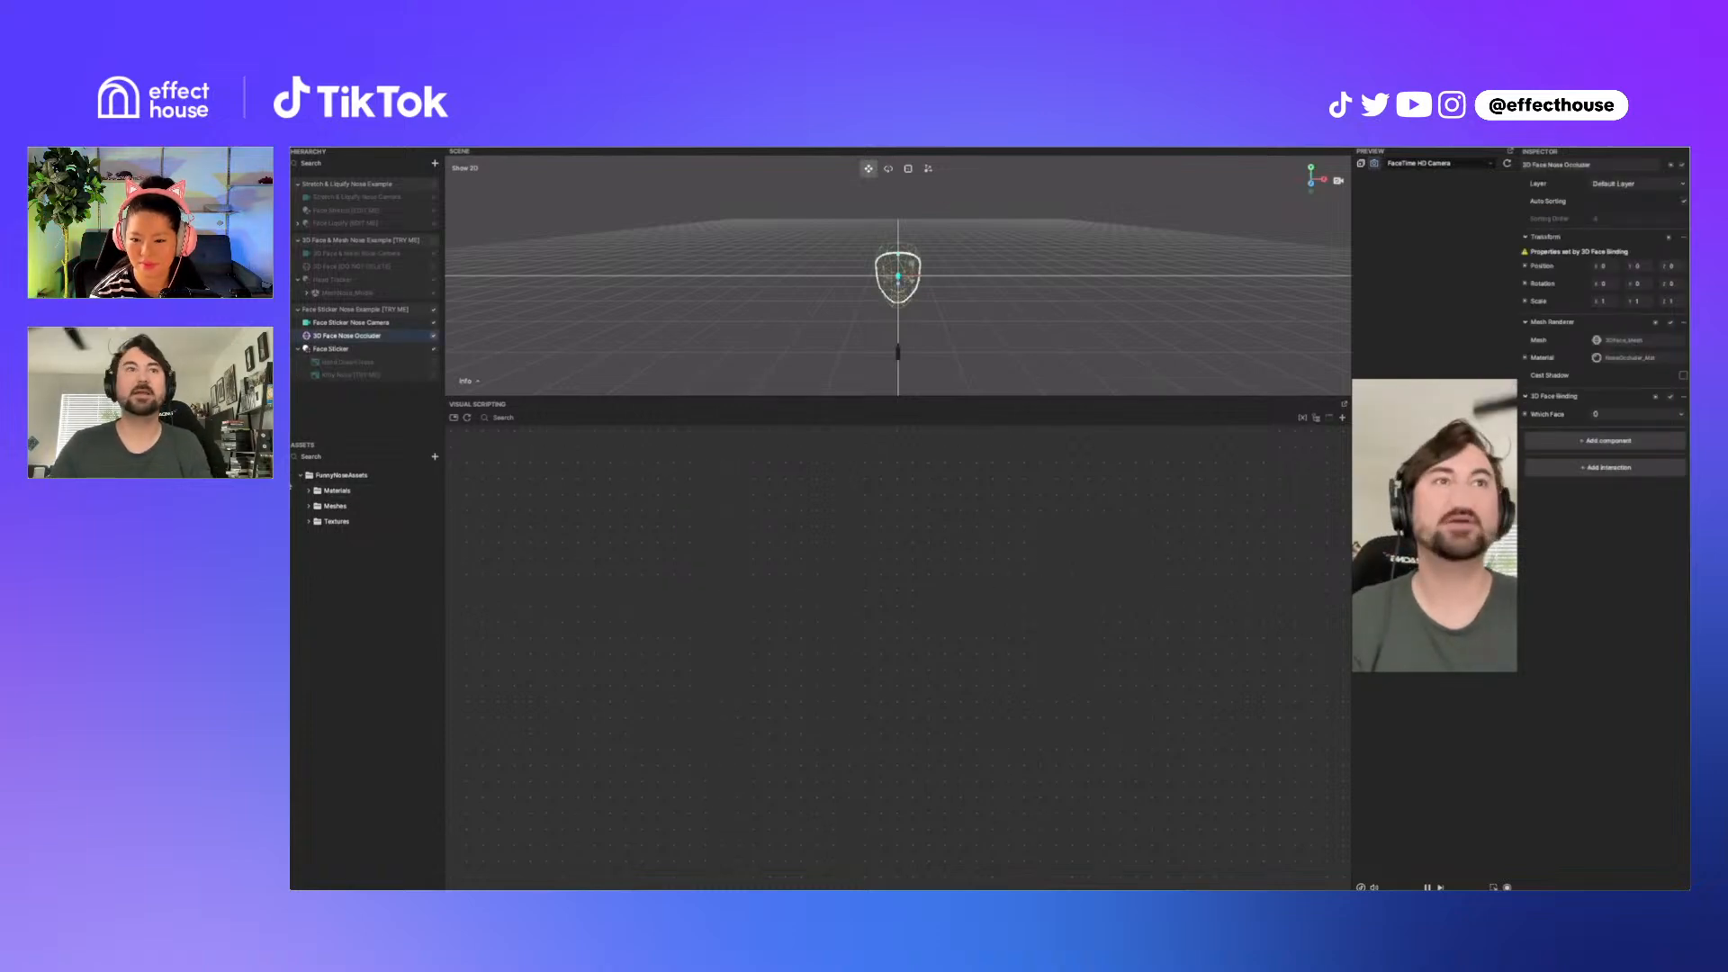
left_click(309, 491)
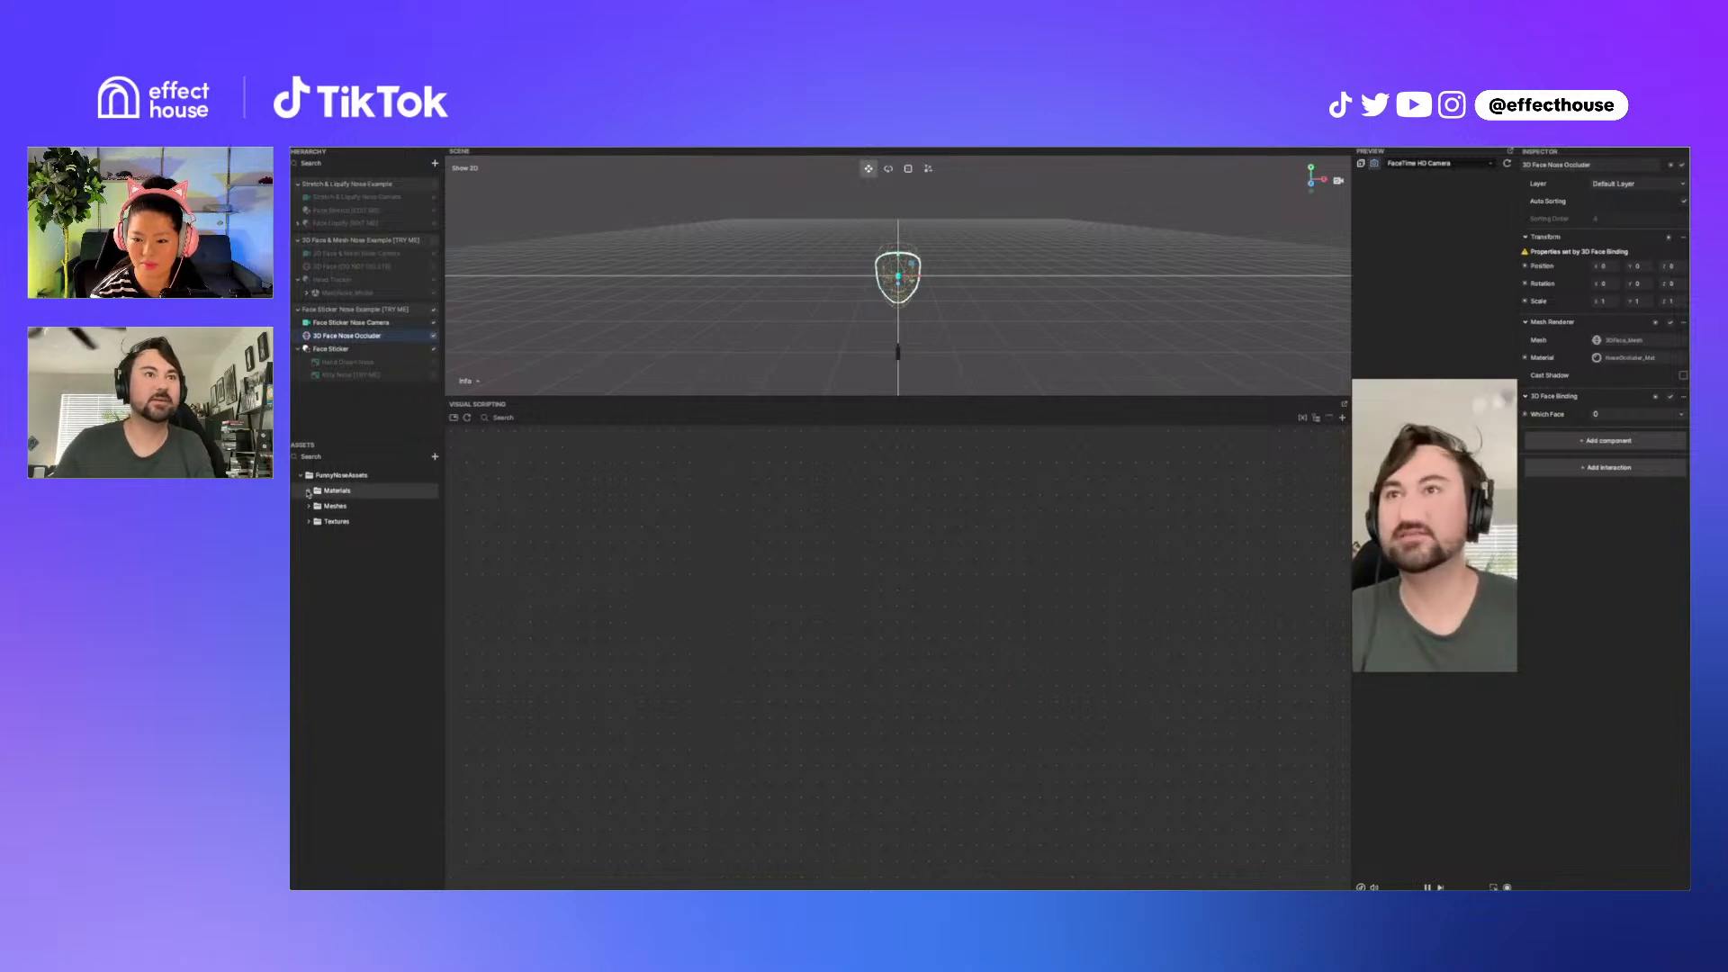
left_click(351, 521)
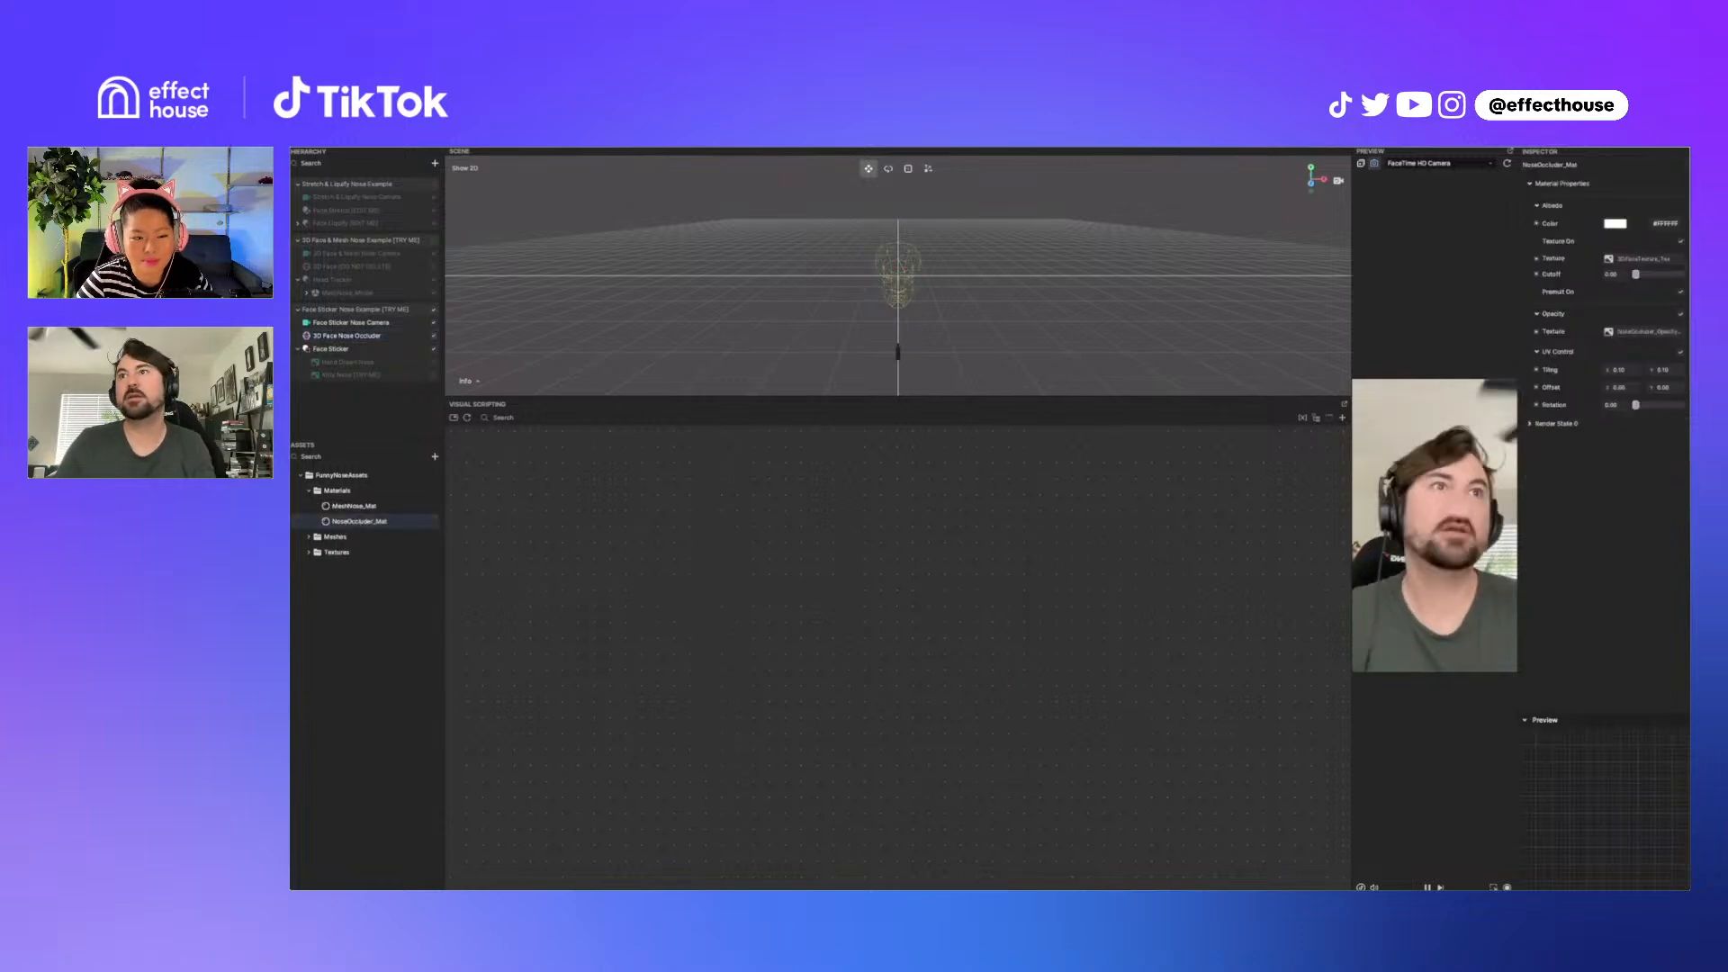
left_click(1681, 315)
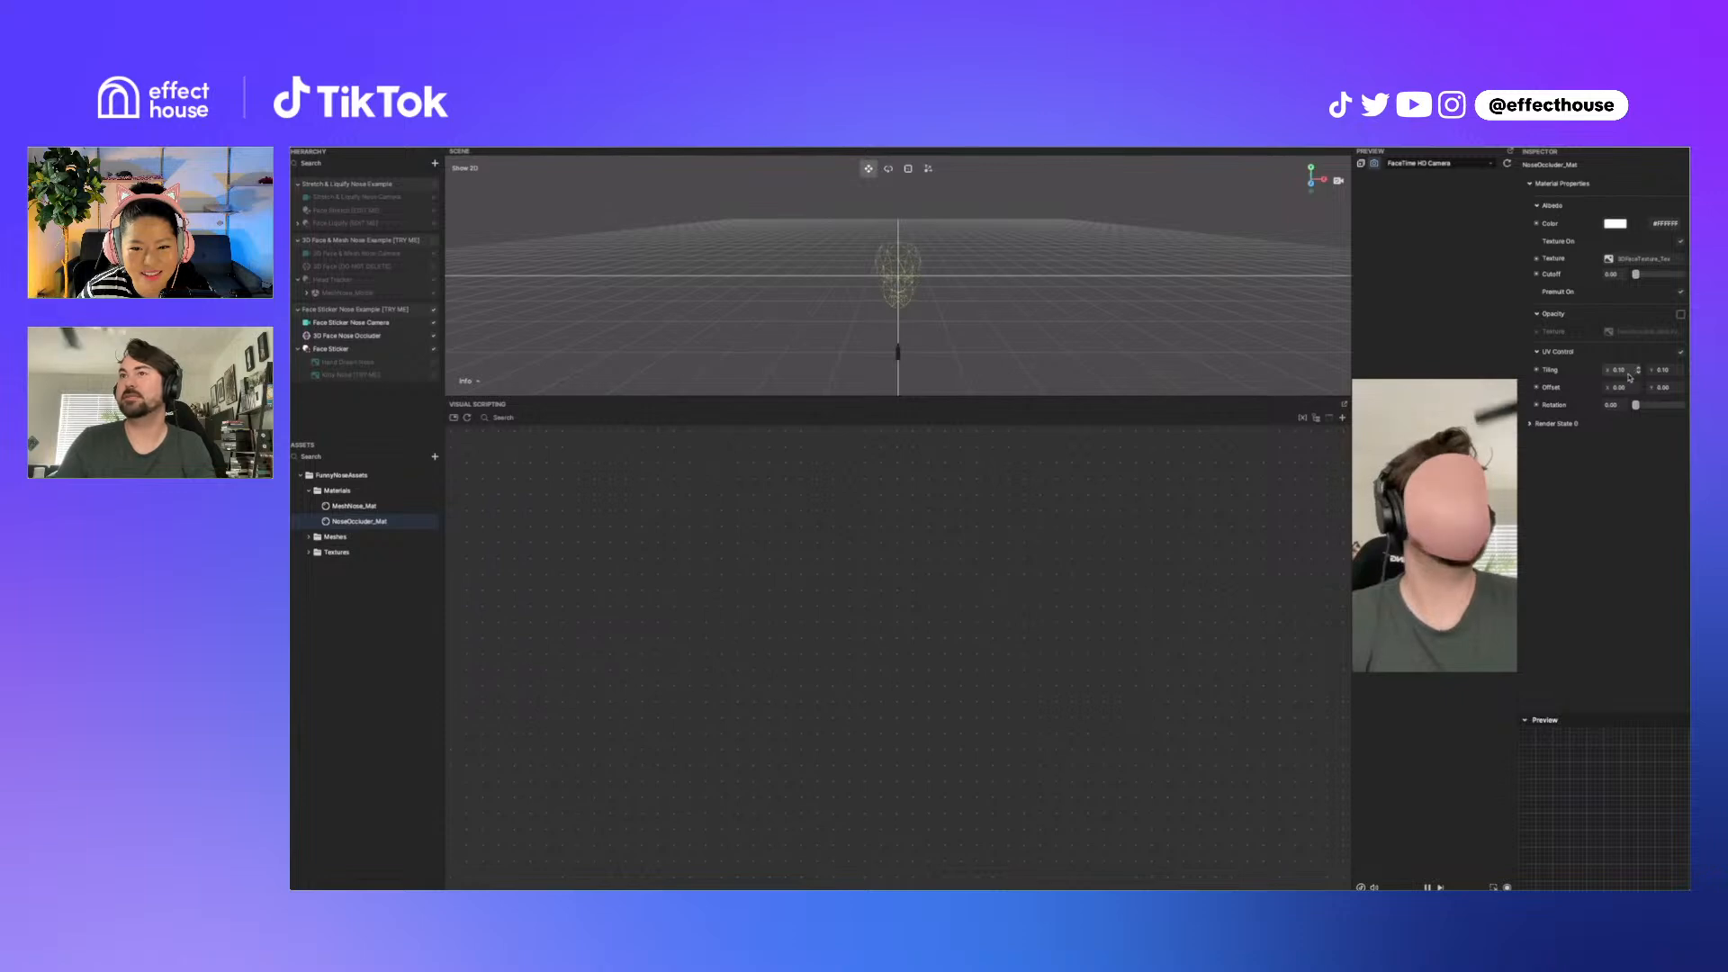
left_click(1681, 314)
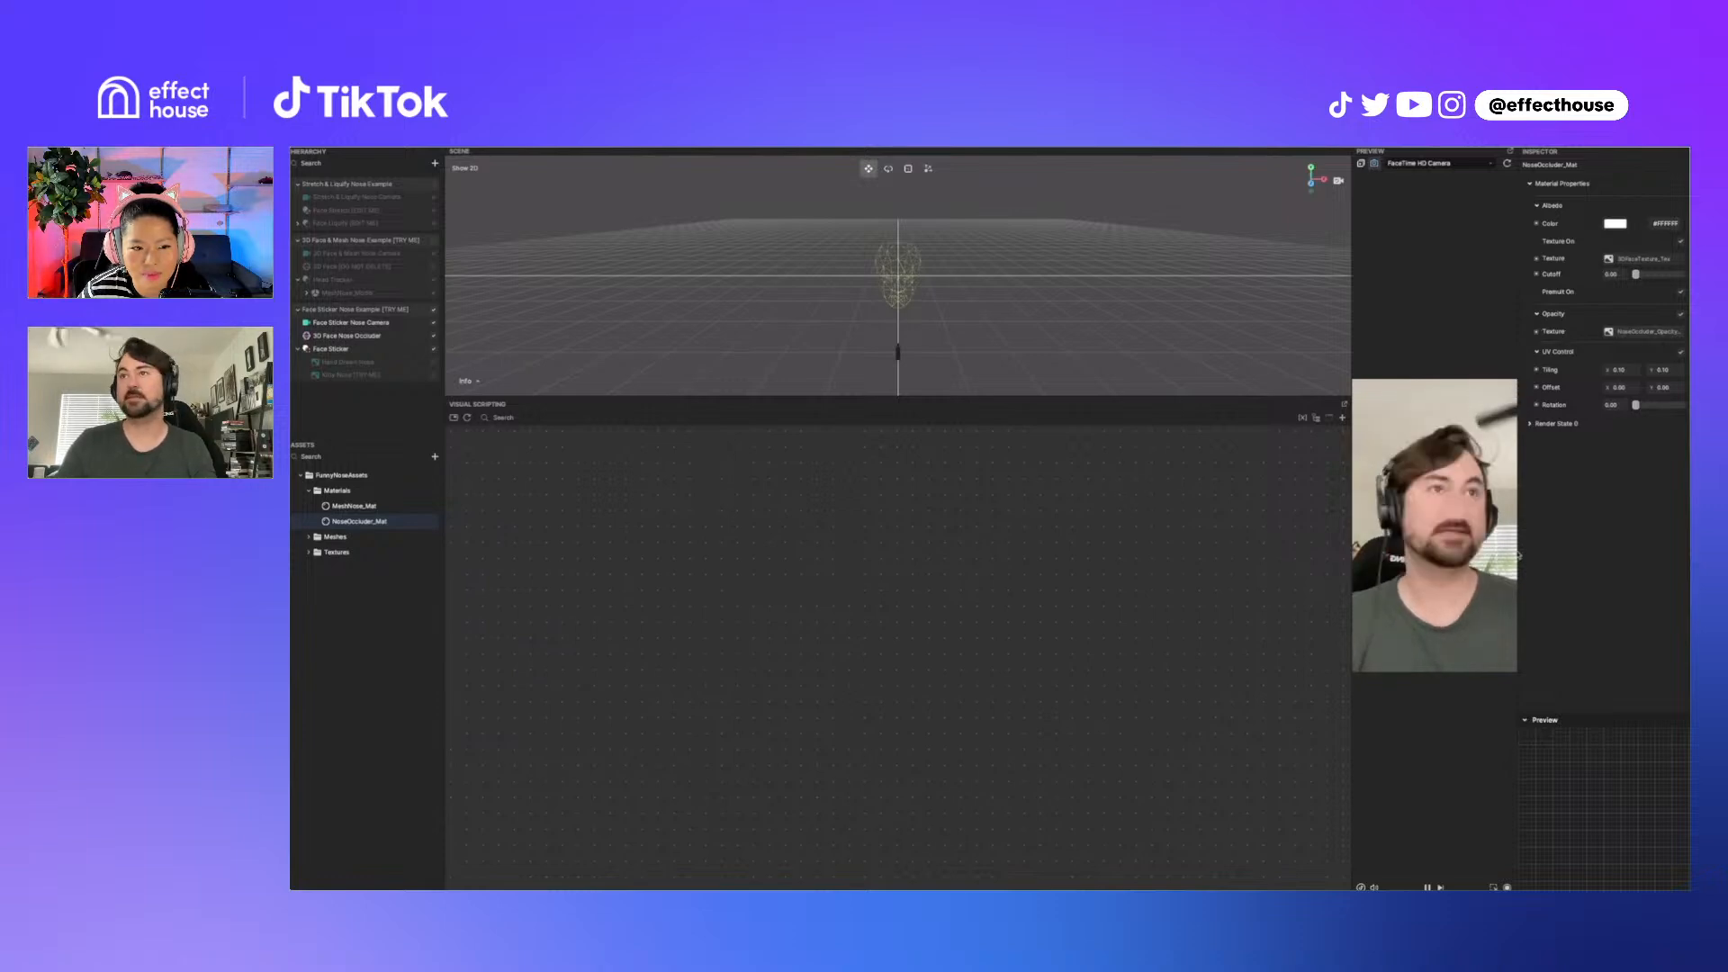
left_click(1680, 354)
left_click(1680, 354)
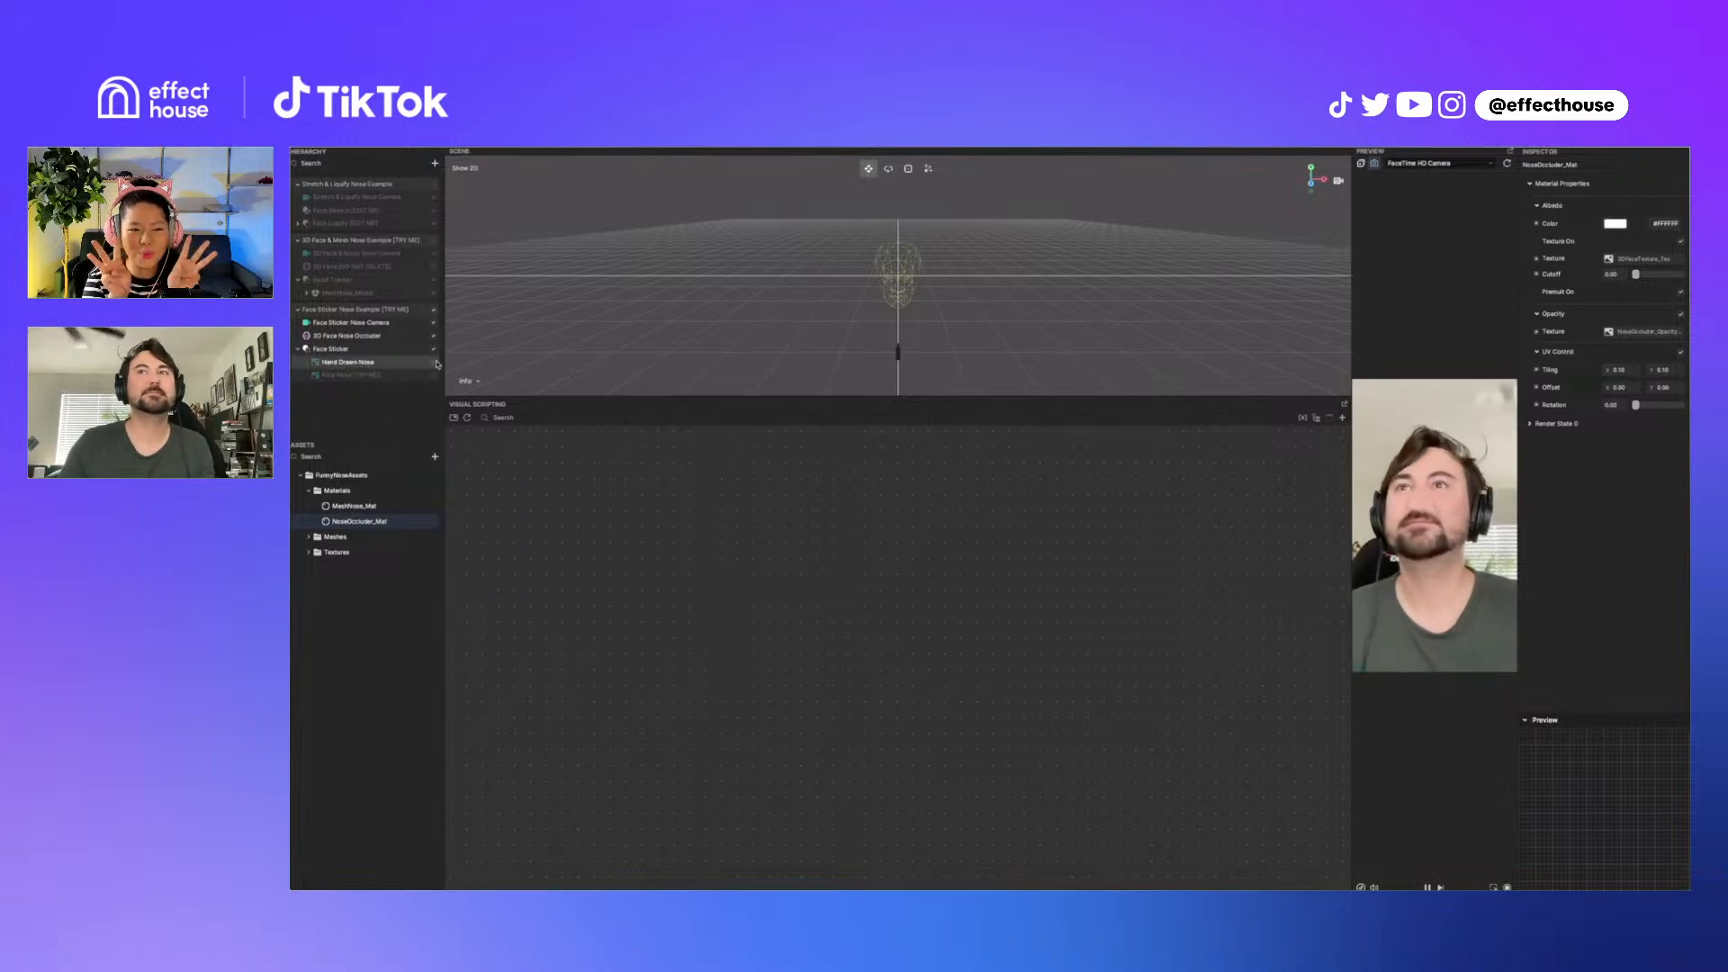
Step: Preview the Hand Drawn Nose sticker, then switch to the Kitty Nose sticker and inspect it and the Face Sticker
left_click(433, 363)
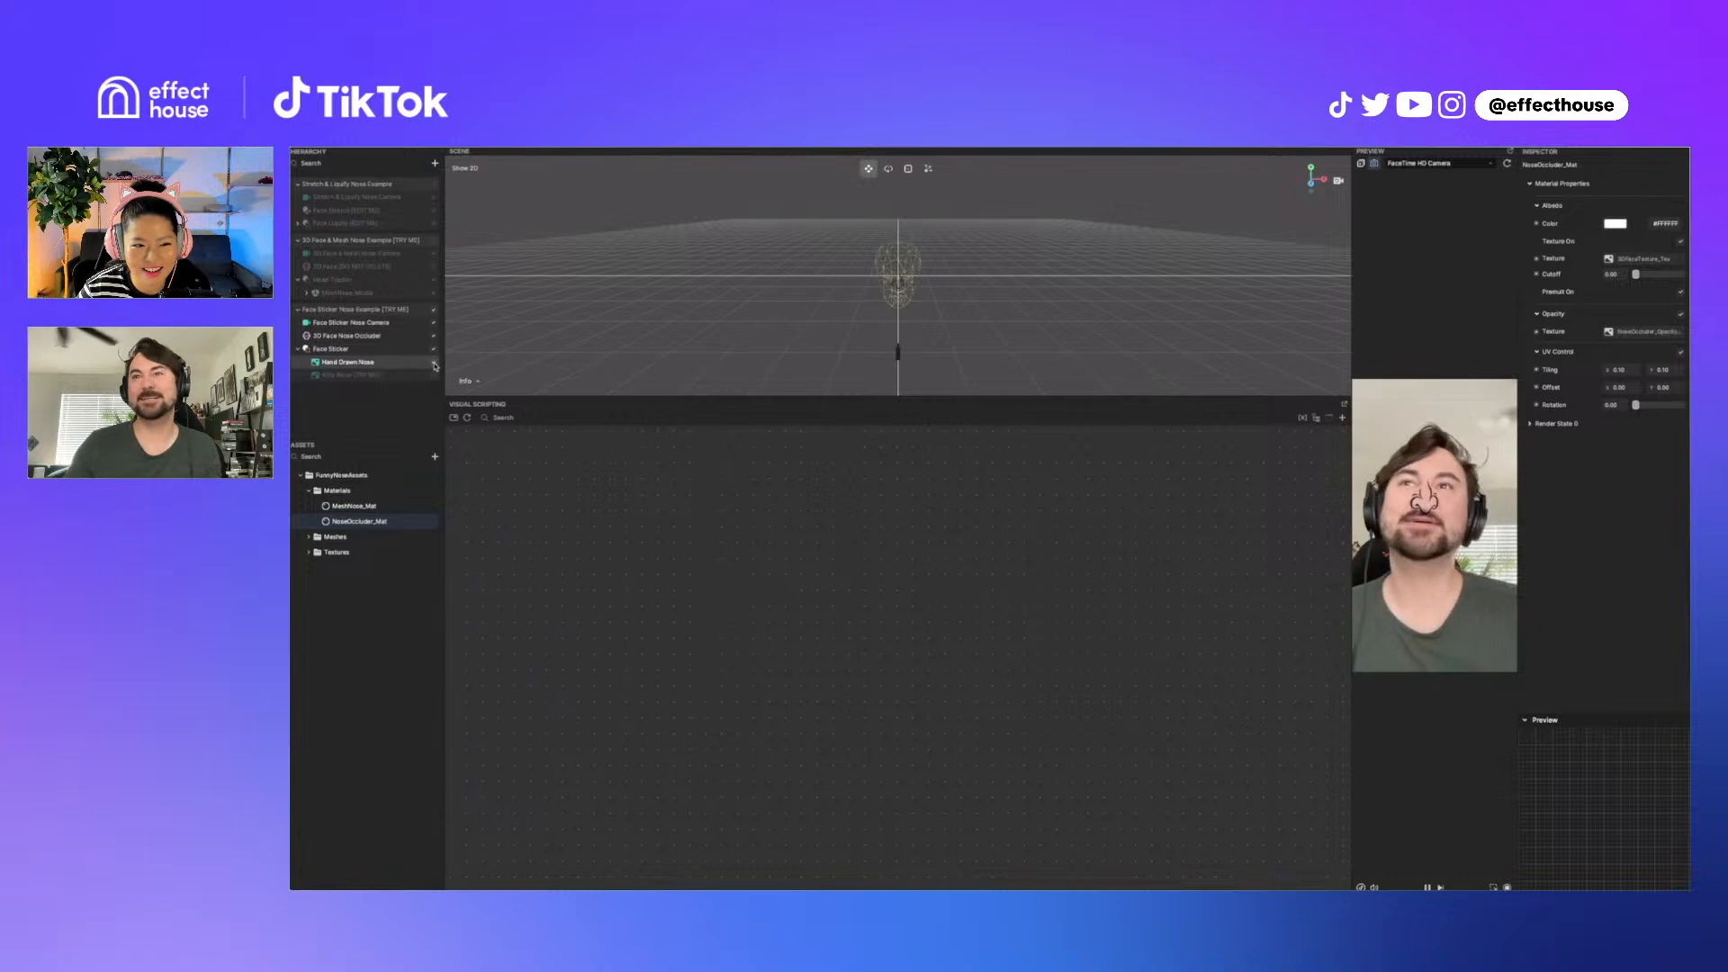
left_click(433, 362)
left_click(434, 374)
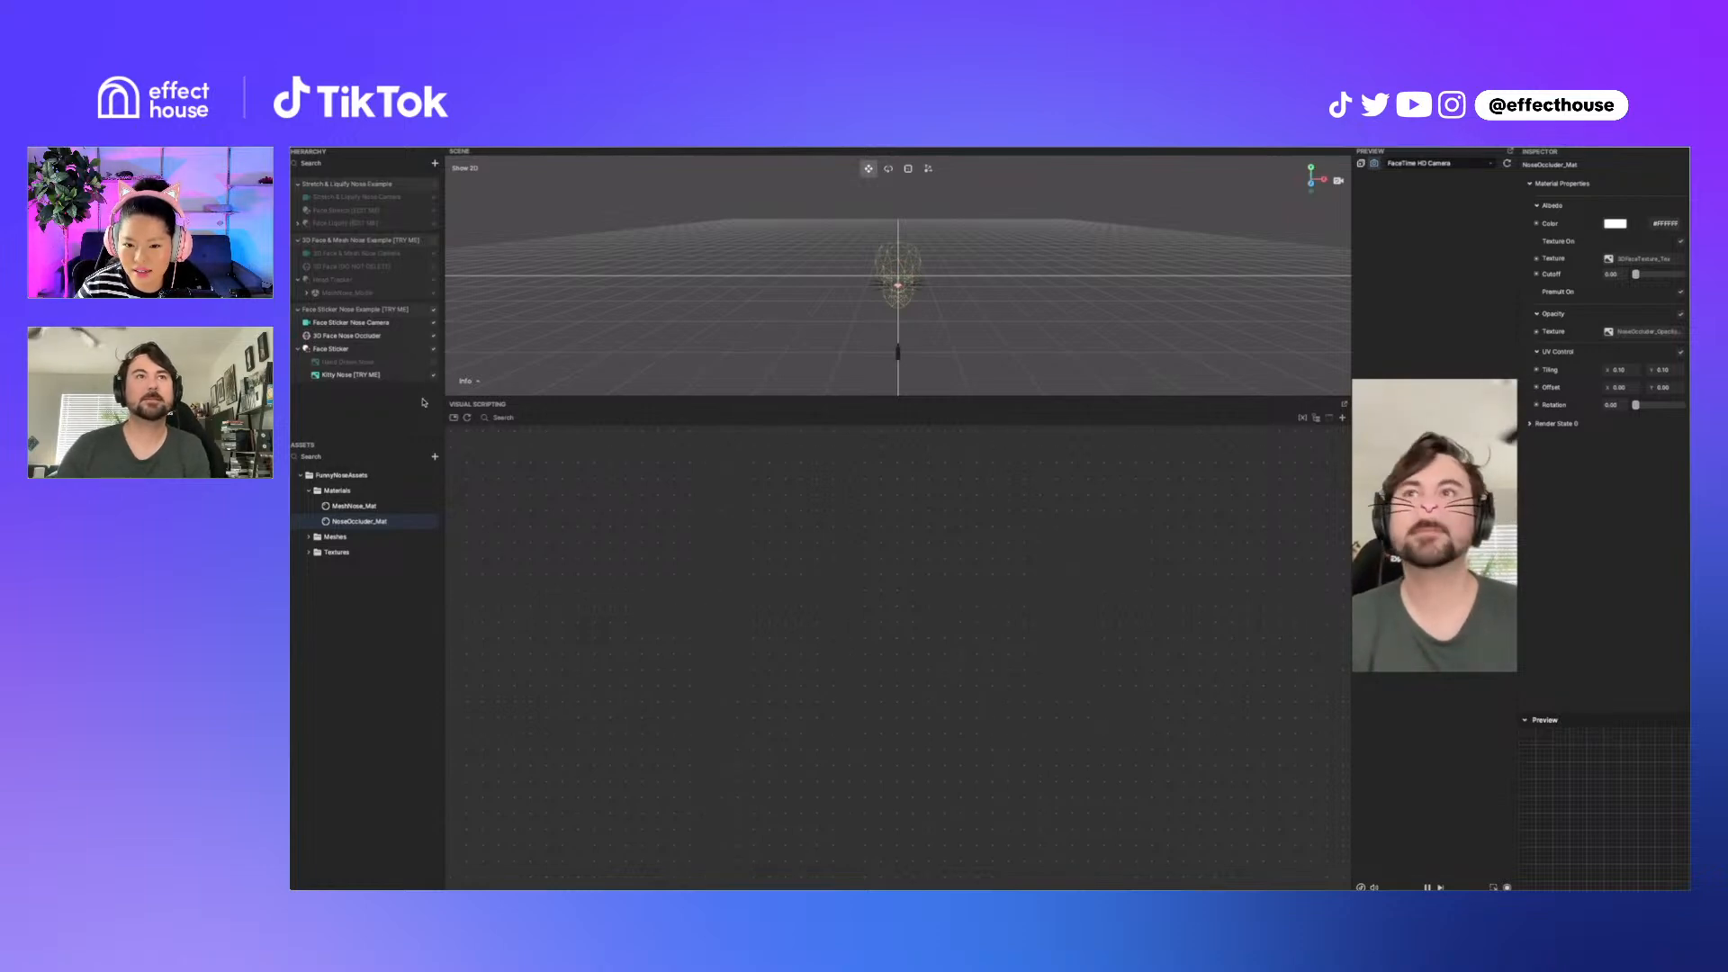
left_click(380, 378)
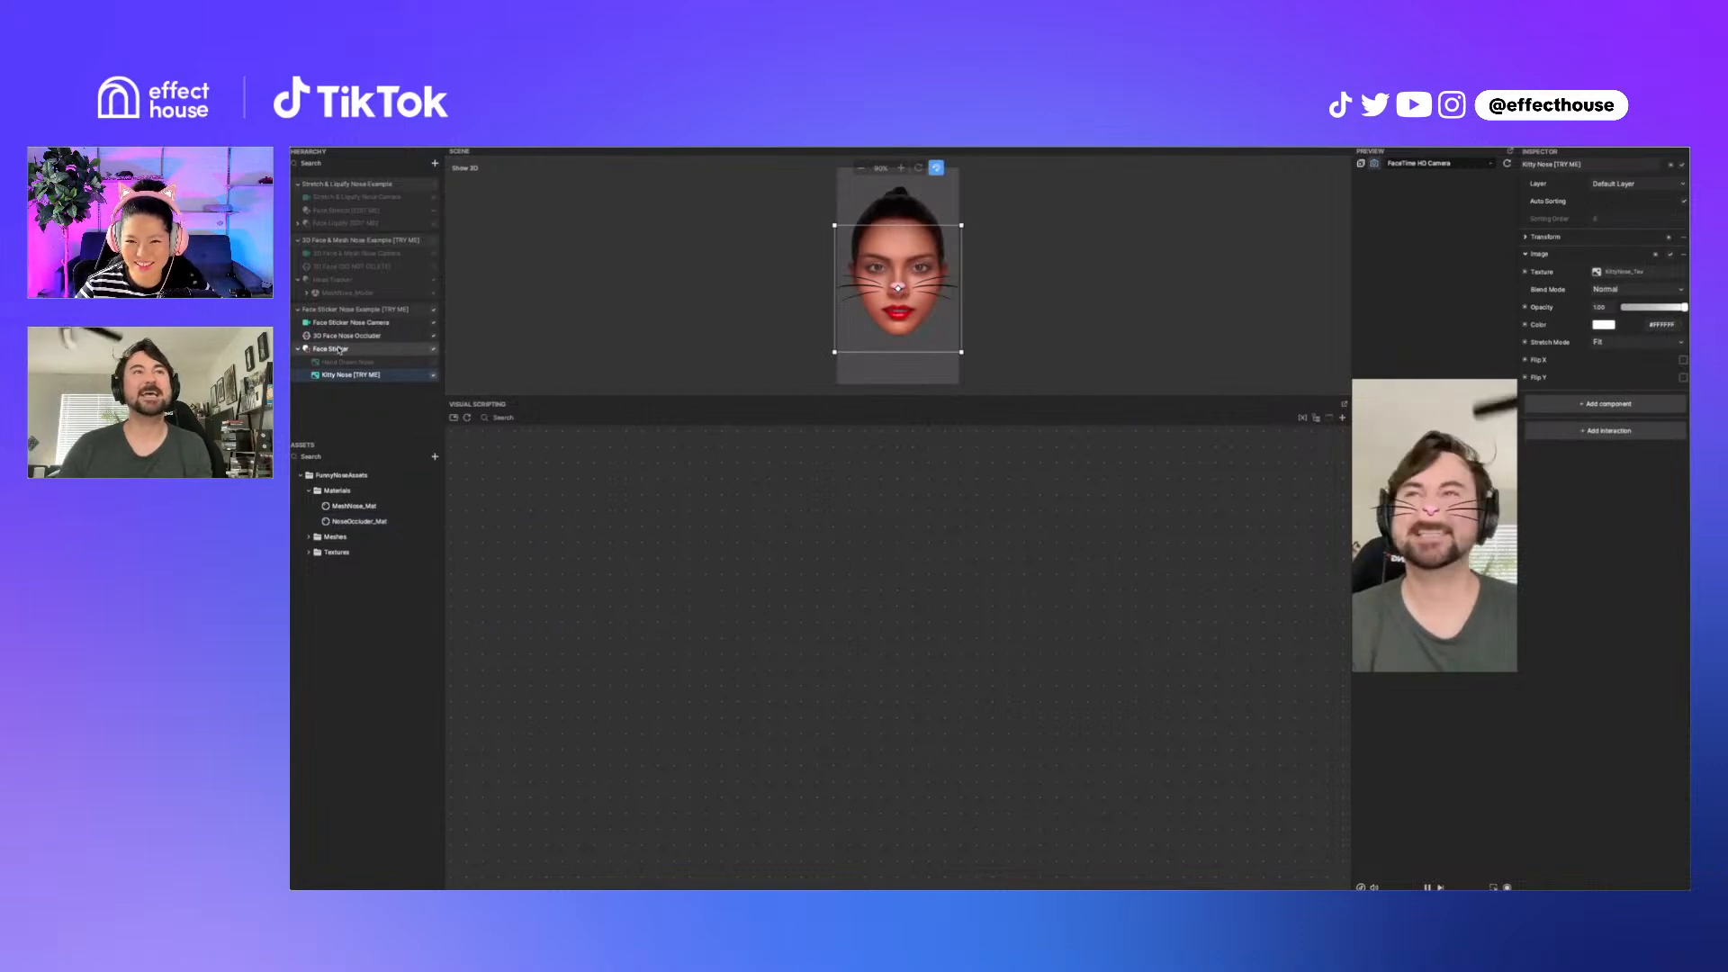
left_click(339, 350)
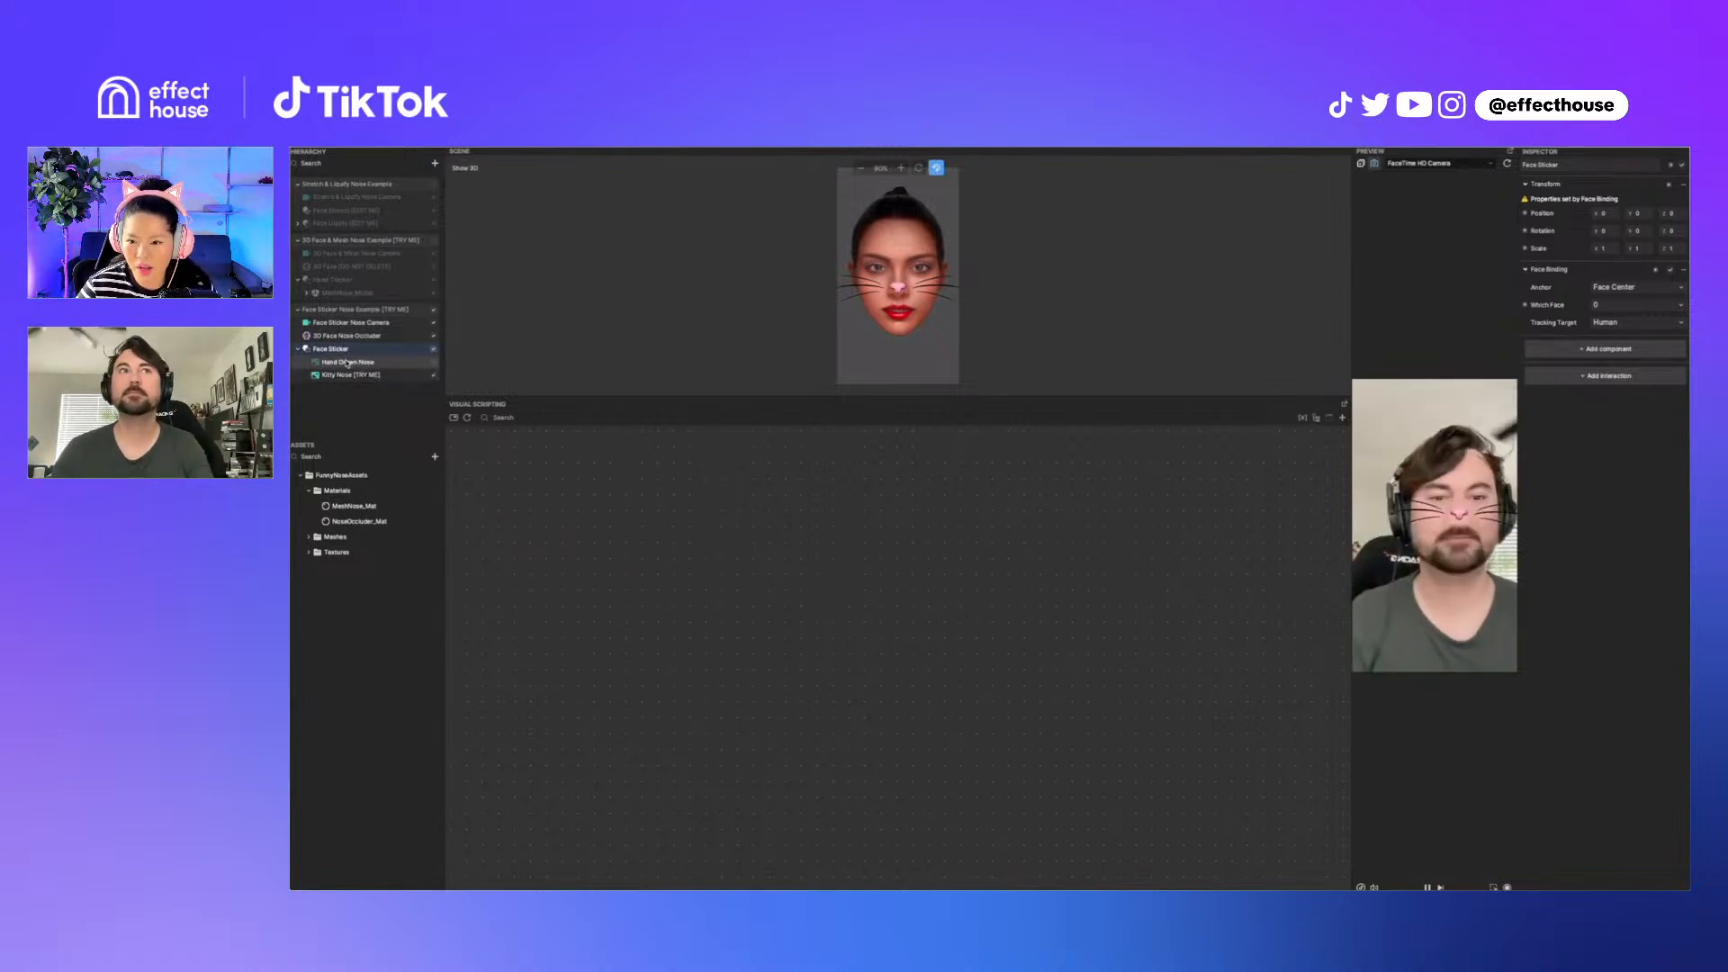
Step: Show the 3D Face & Mesh Nose Example and set the MeshNose_Mat albedo color to green
left_click(434, 242)
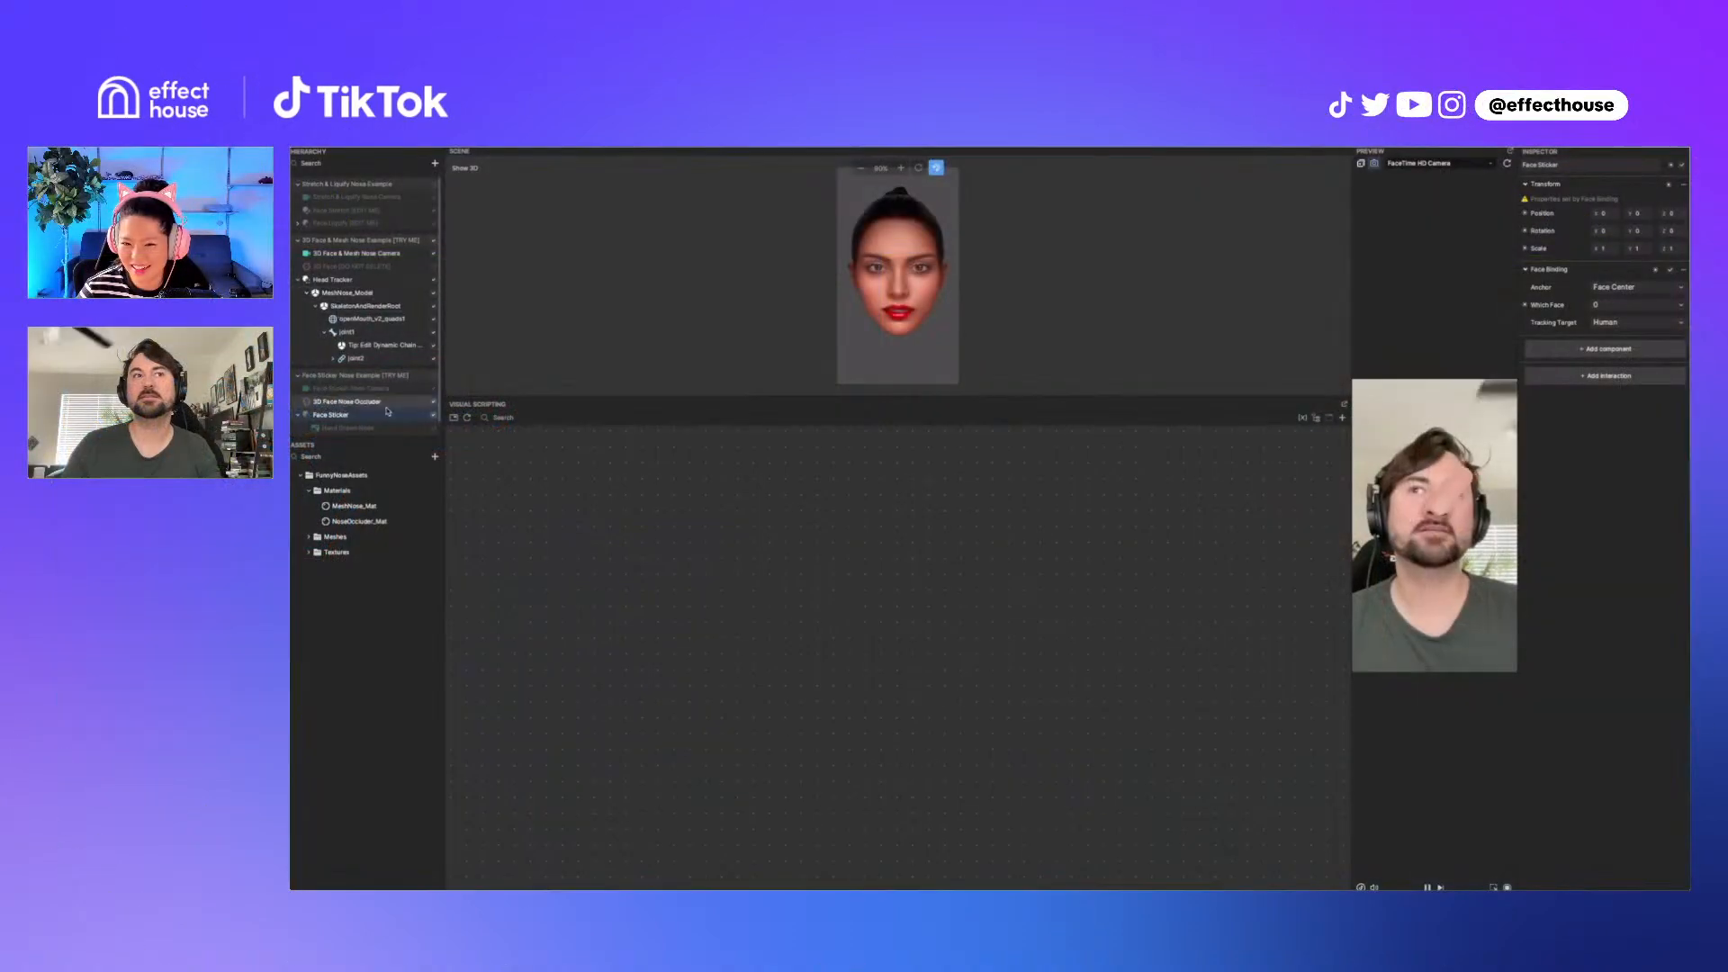
left_click(382, 509)
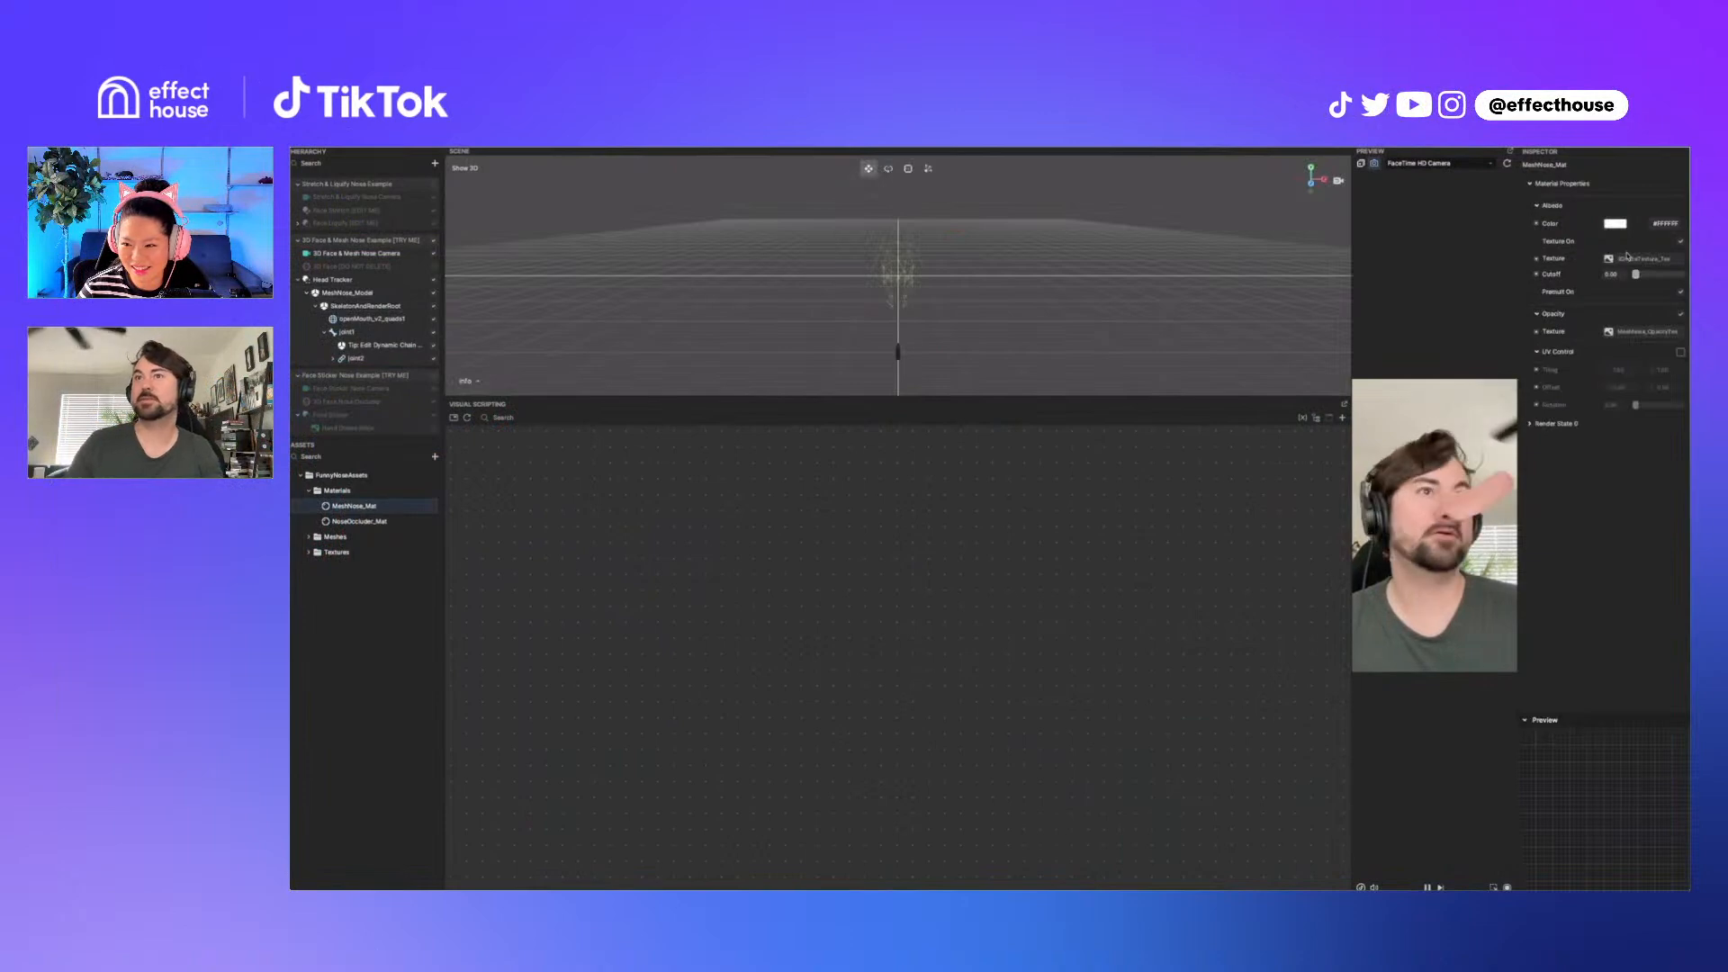
left_click(1616, 223)
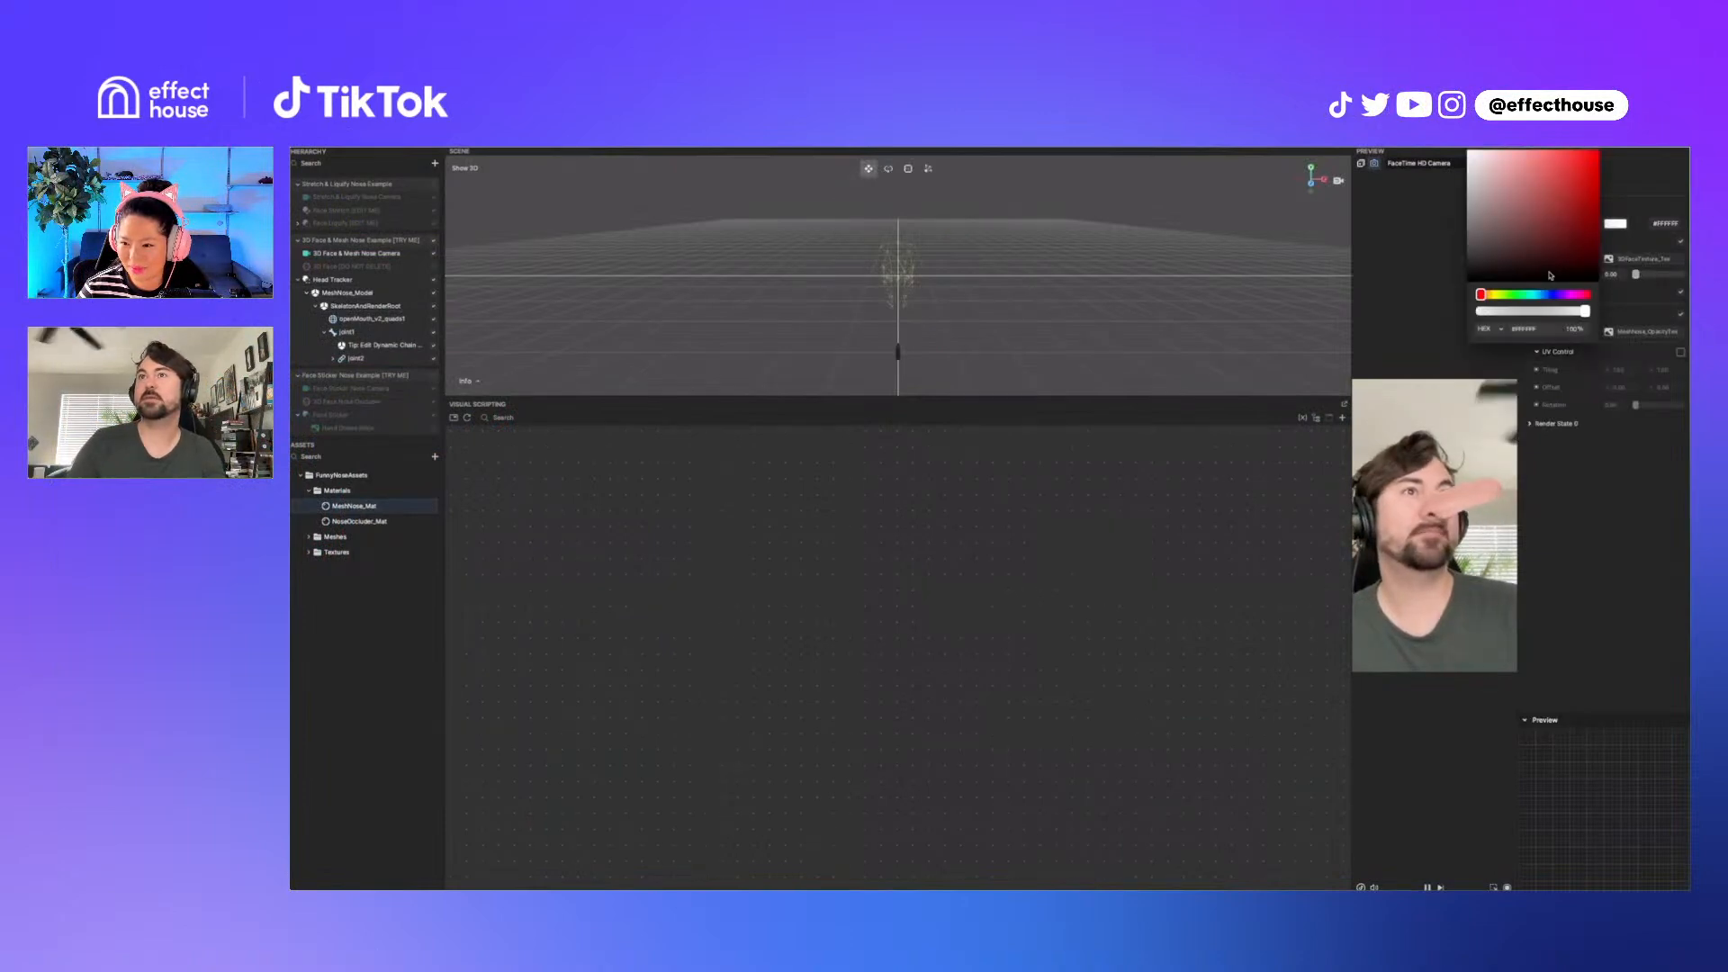
left_click(1509, 297)
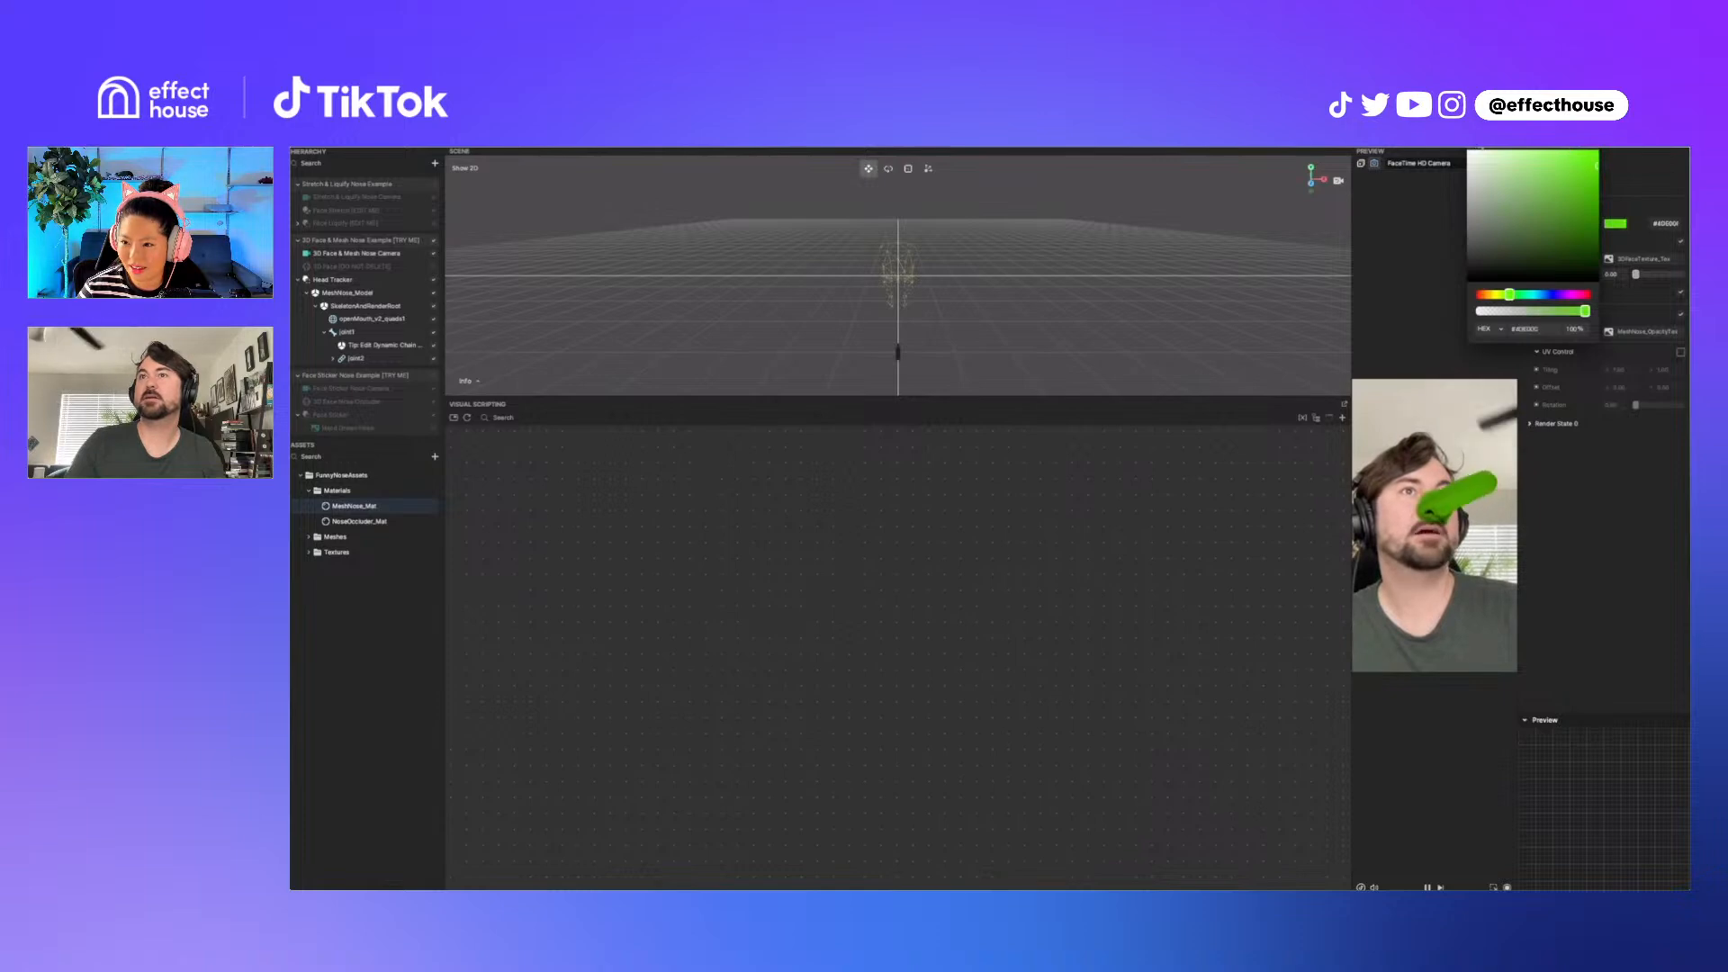
left_click(1611, 387)
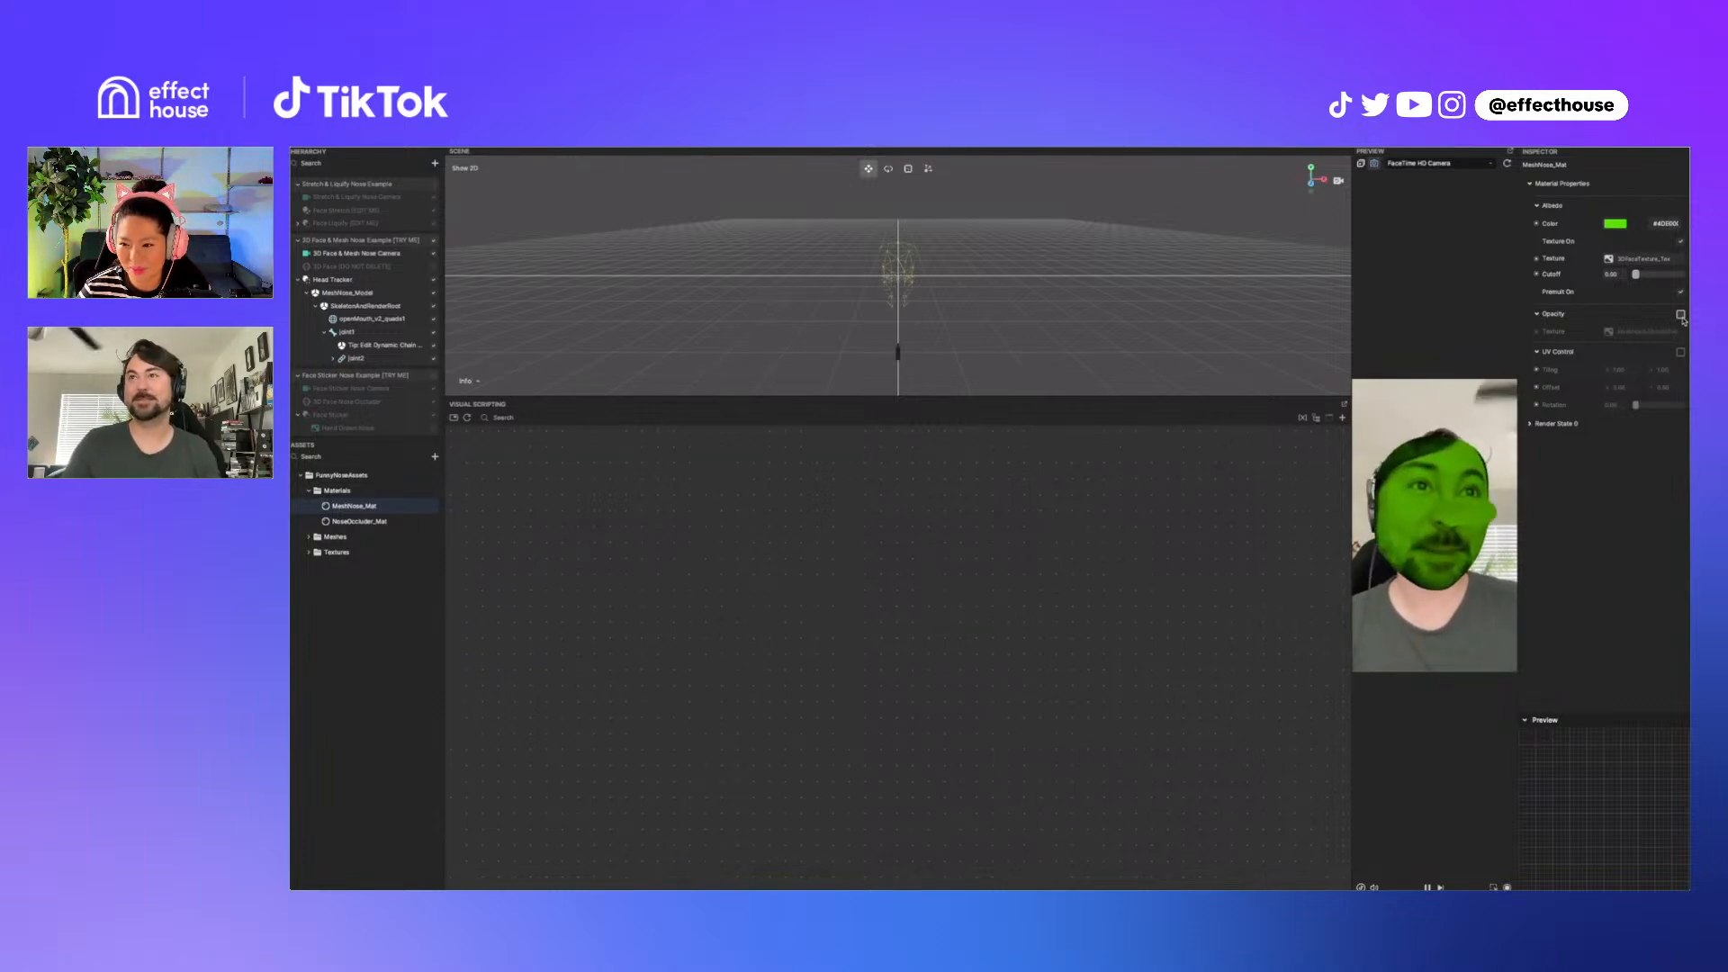
left_click(1681, 314)
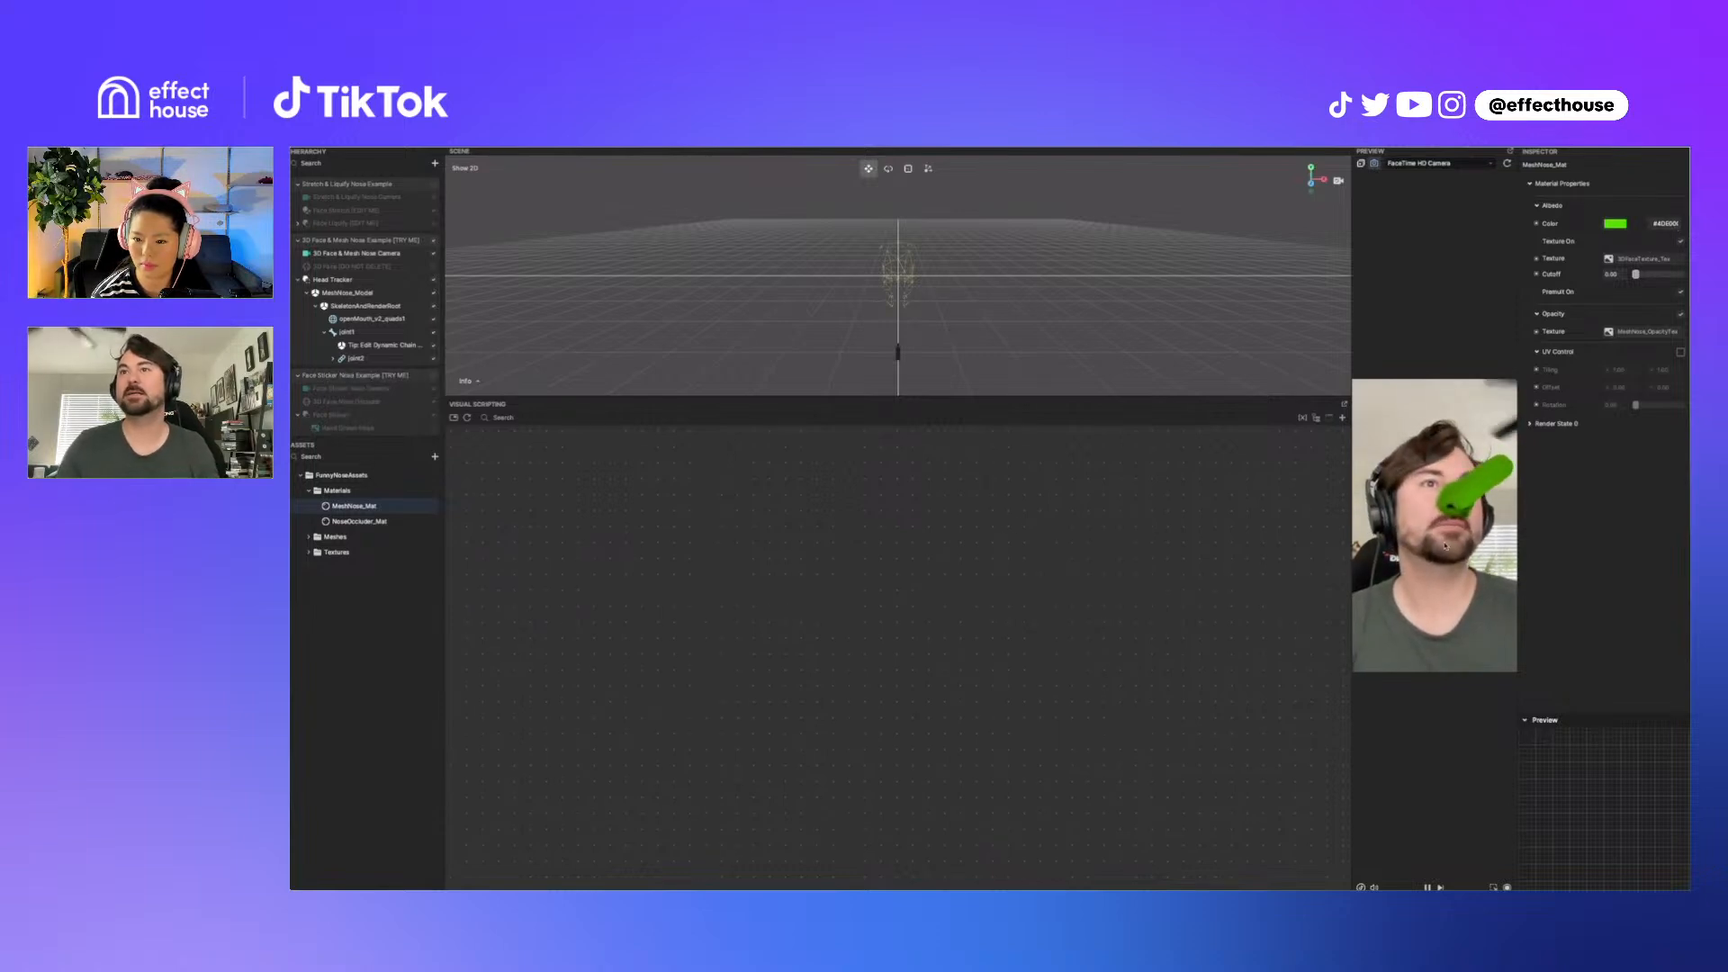
Step: Show the Stretch & Liquify Nose Example and hide the 3D Face & Mesh Nose Example
left_click(433, 184)
left_click(434, 240)
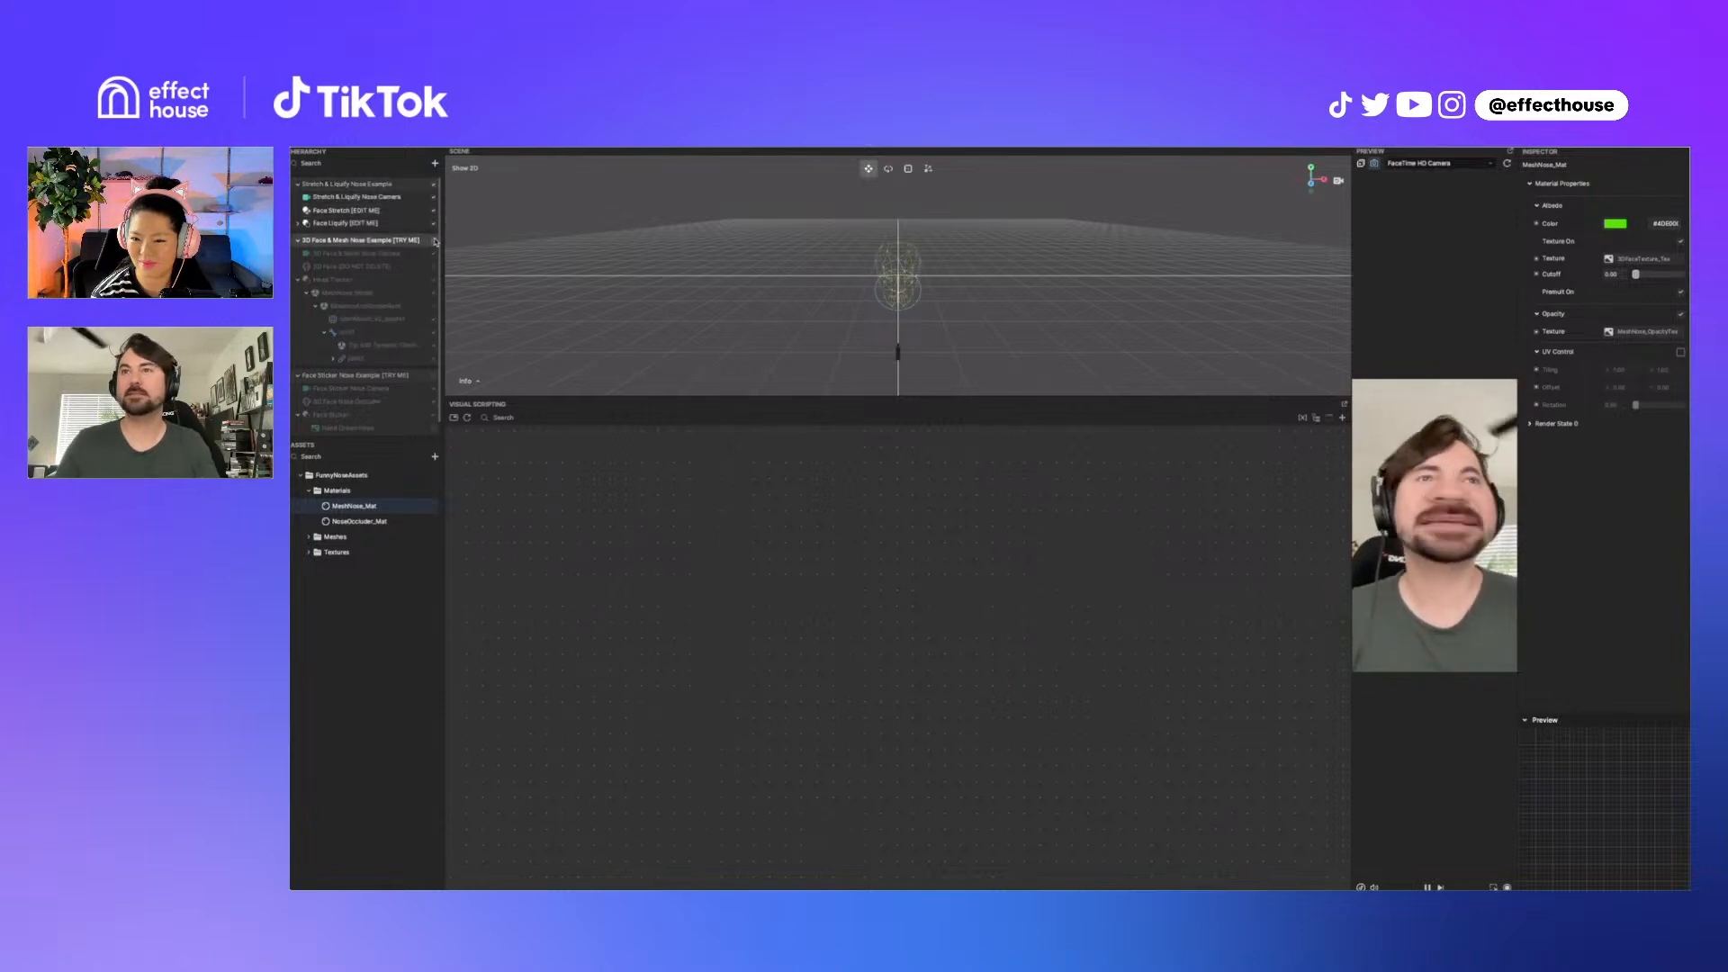
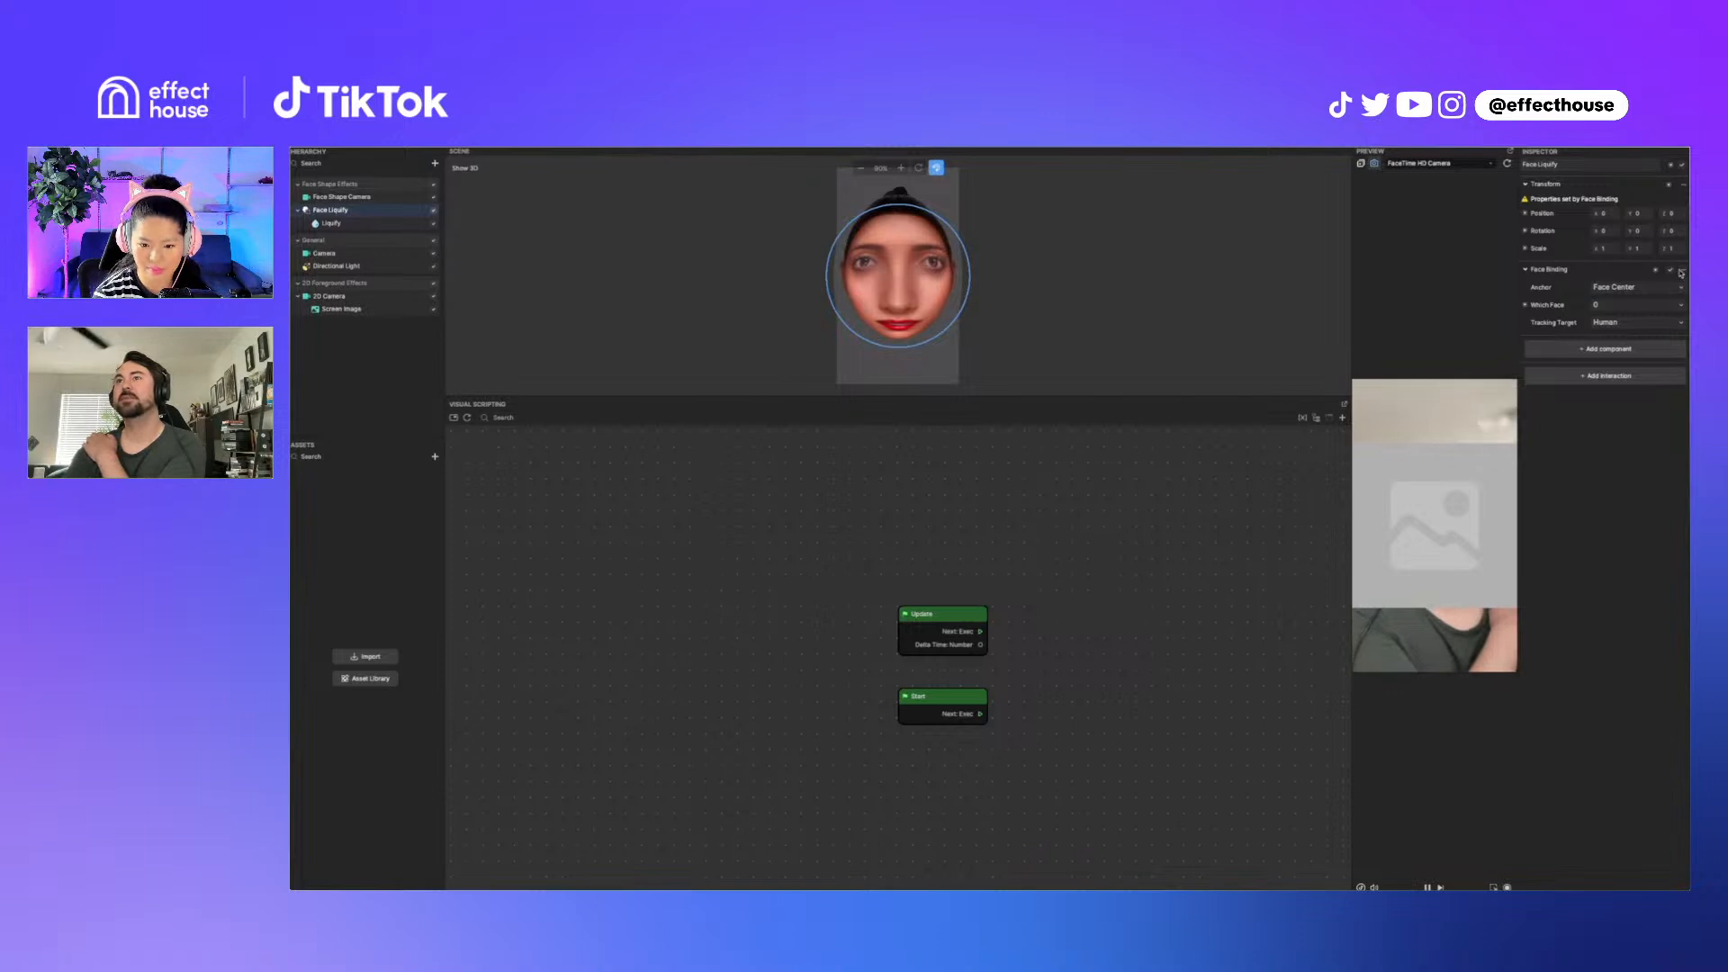
Step: Remove the Face Binding component from the Face Liquify object
left_click(1680, 272)
left_click(1618, 331)
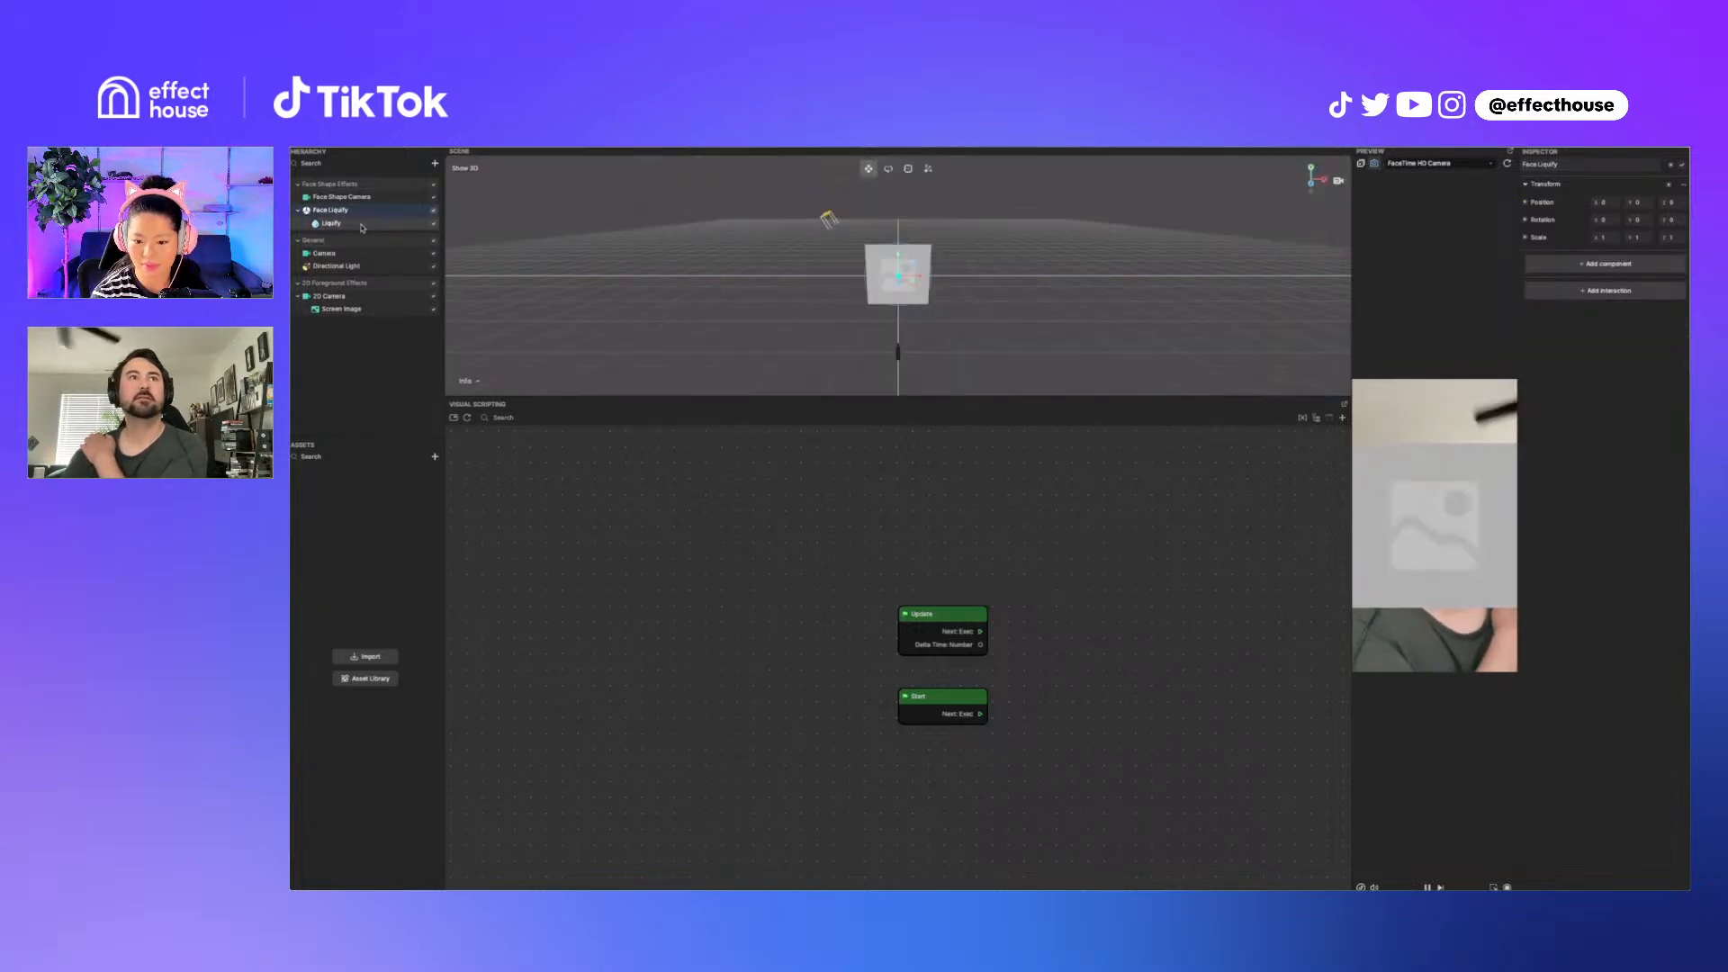
Step: Move the 2D Foreground Effects group to the top of the hierarchy and nudge the Liquify object slightly in the scene
left_click(394, 224)
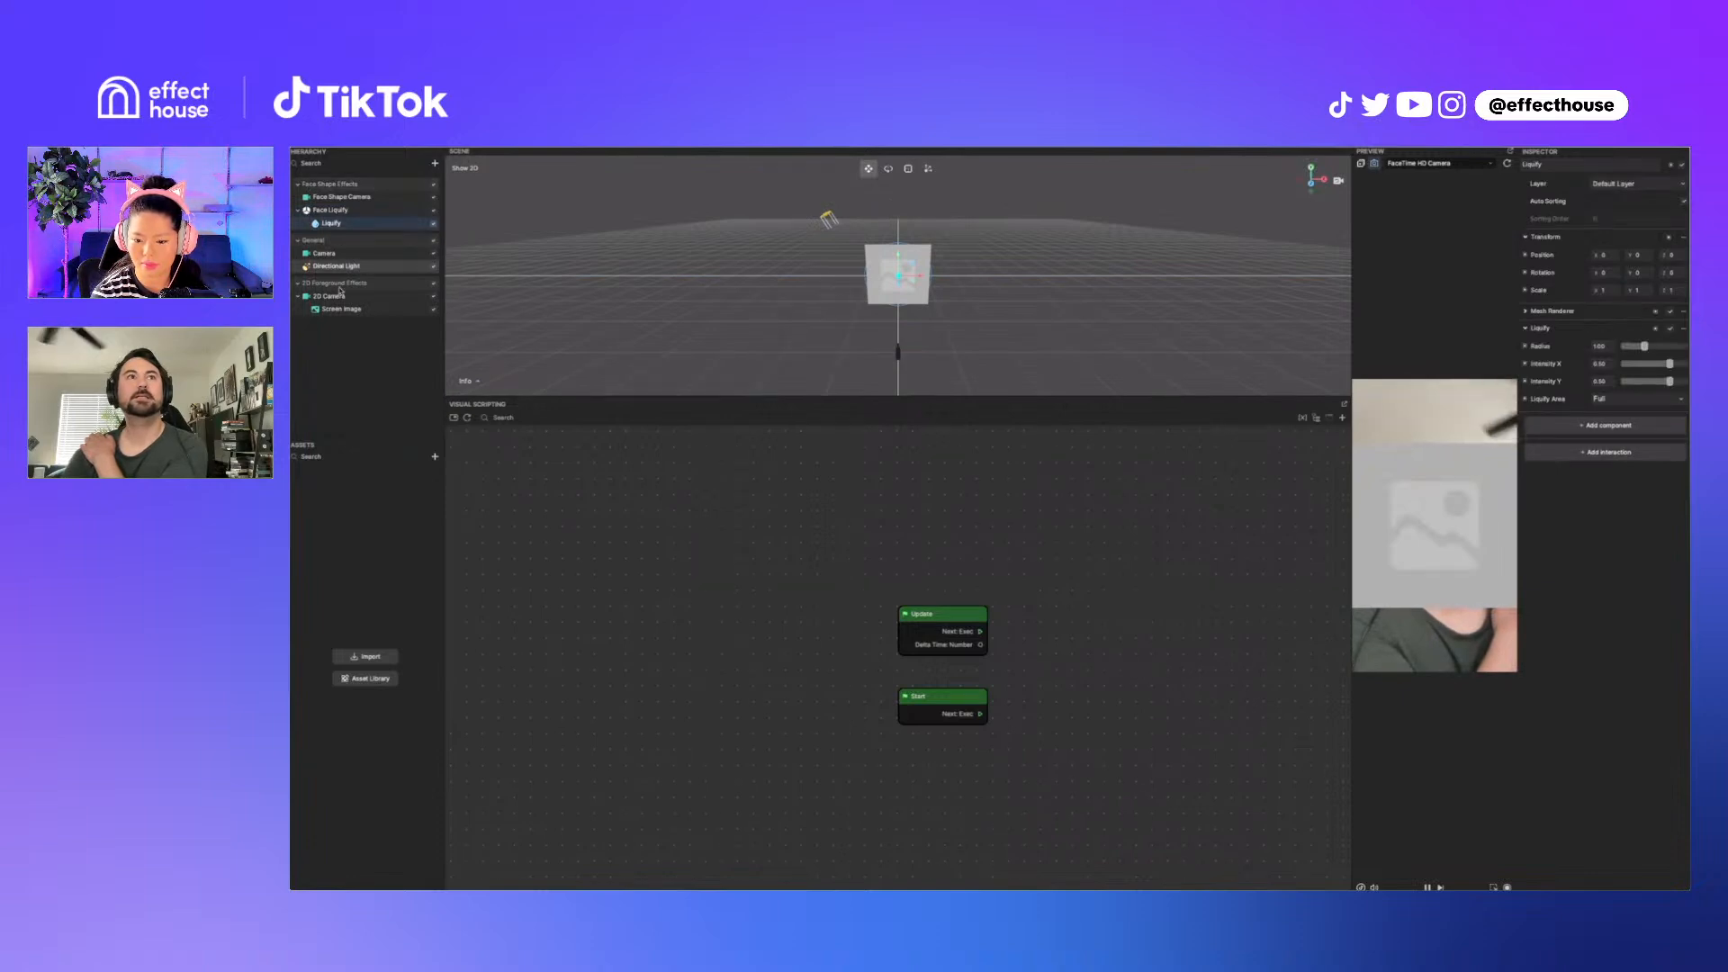
left_click_drag(378, 283, 373, 179)
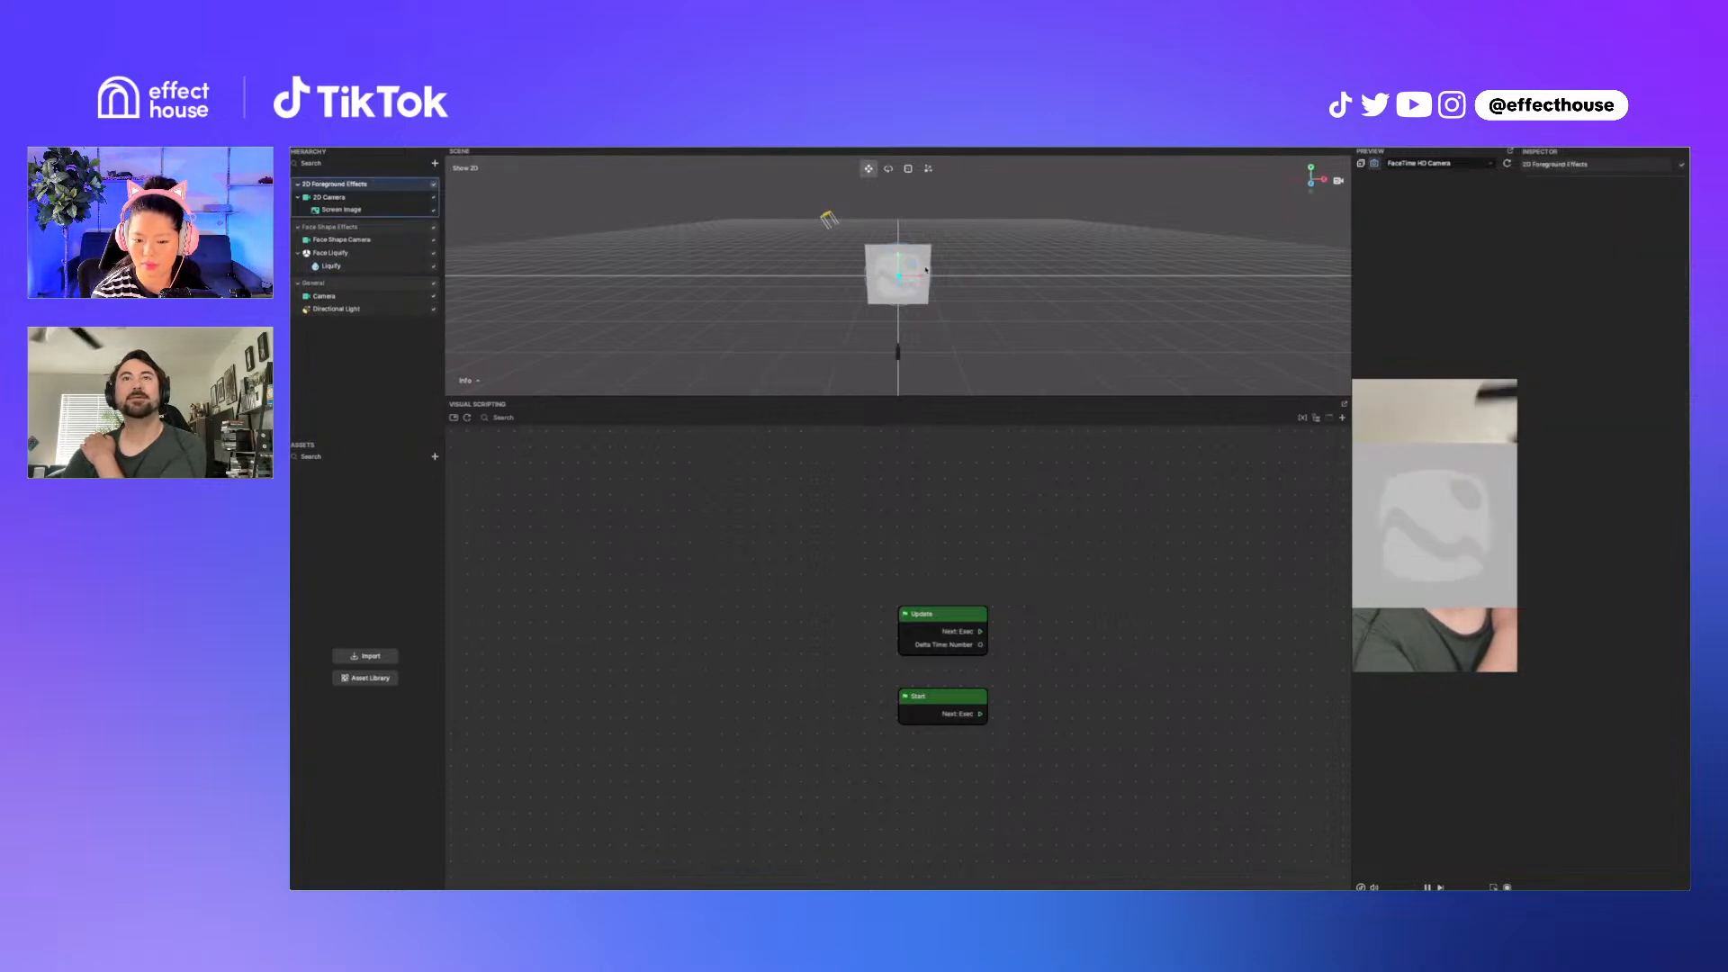
left_click(894, 280)
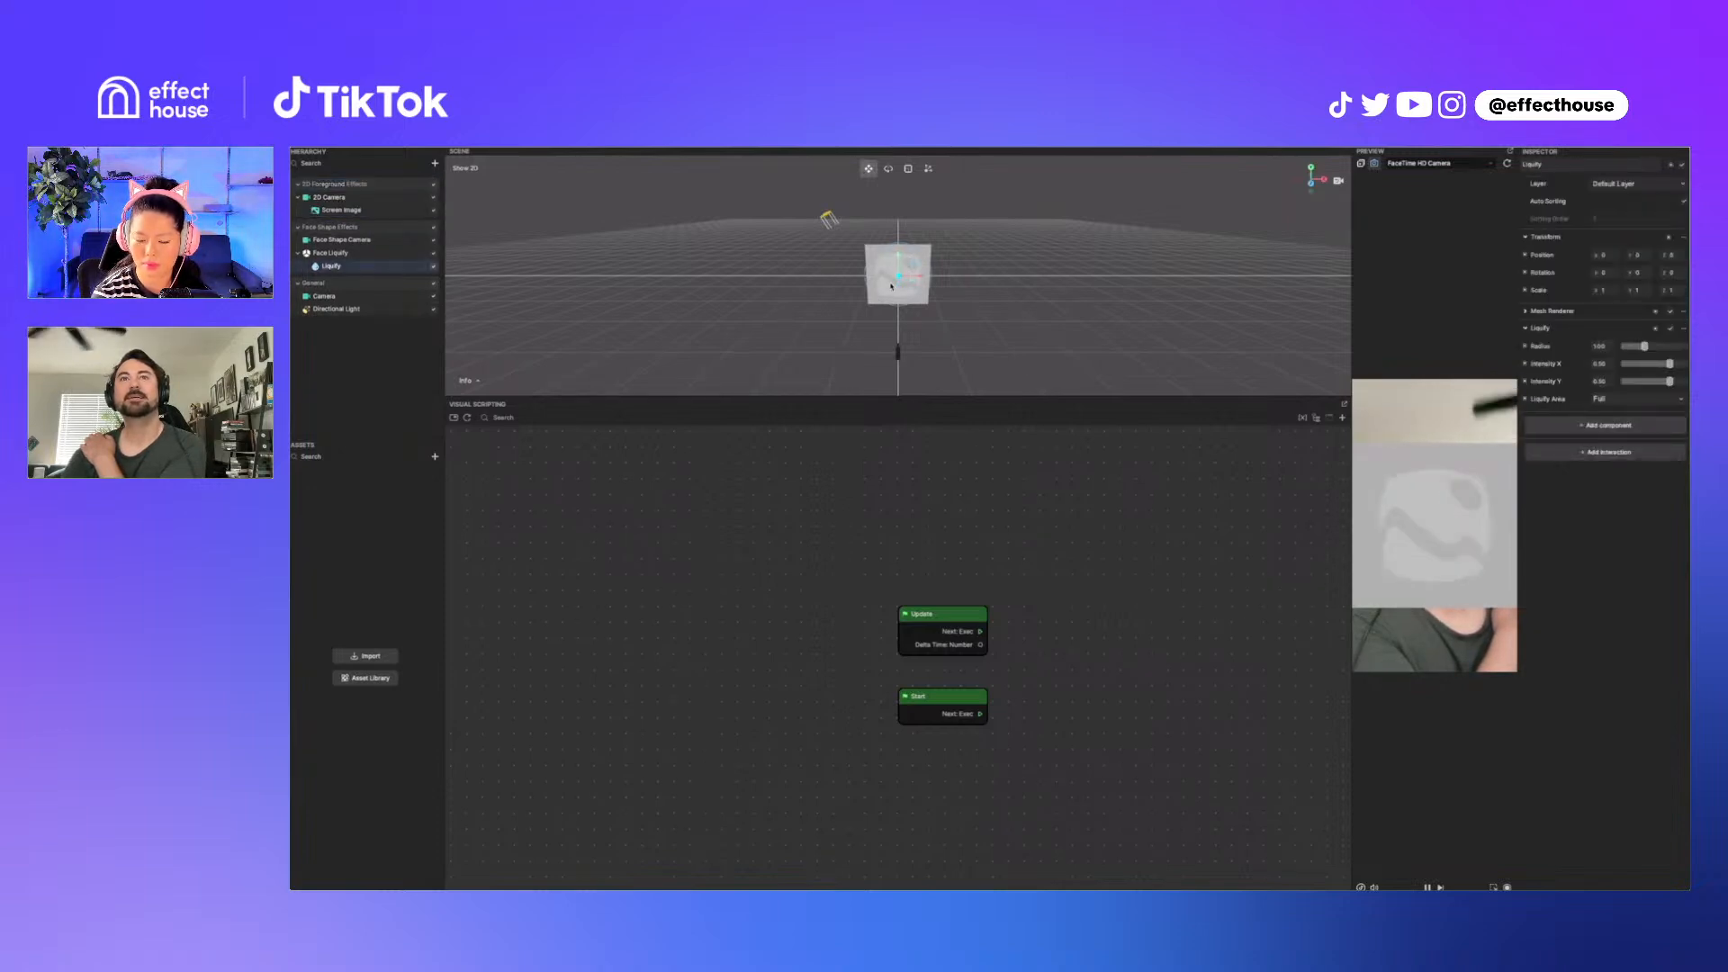
mouse_move(899, 282)
left_mouse_down()
mouse_move(902, 253)
mouse_move(901, 278)
left_mouse_up()
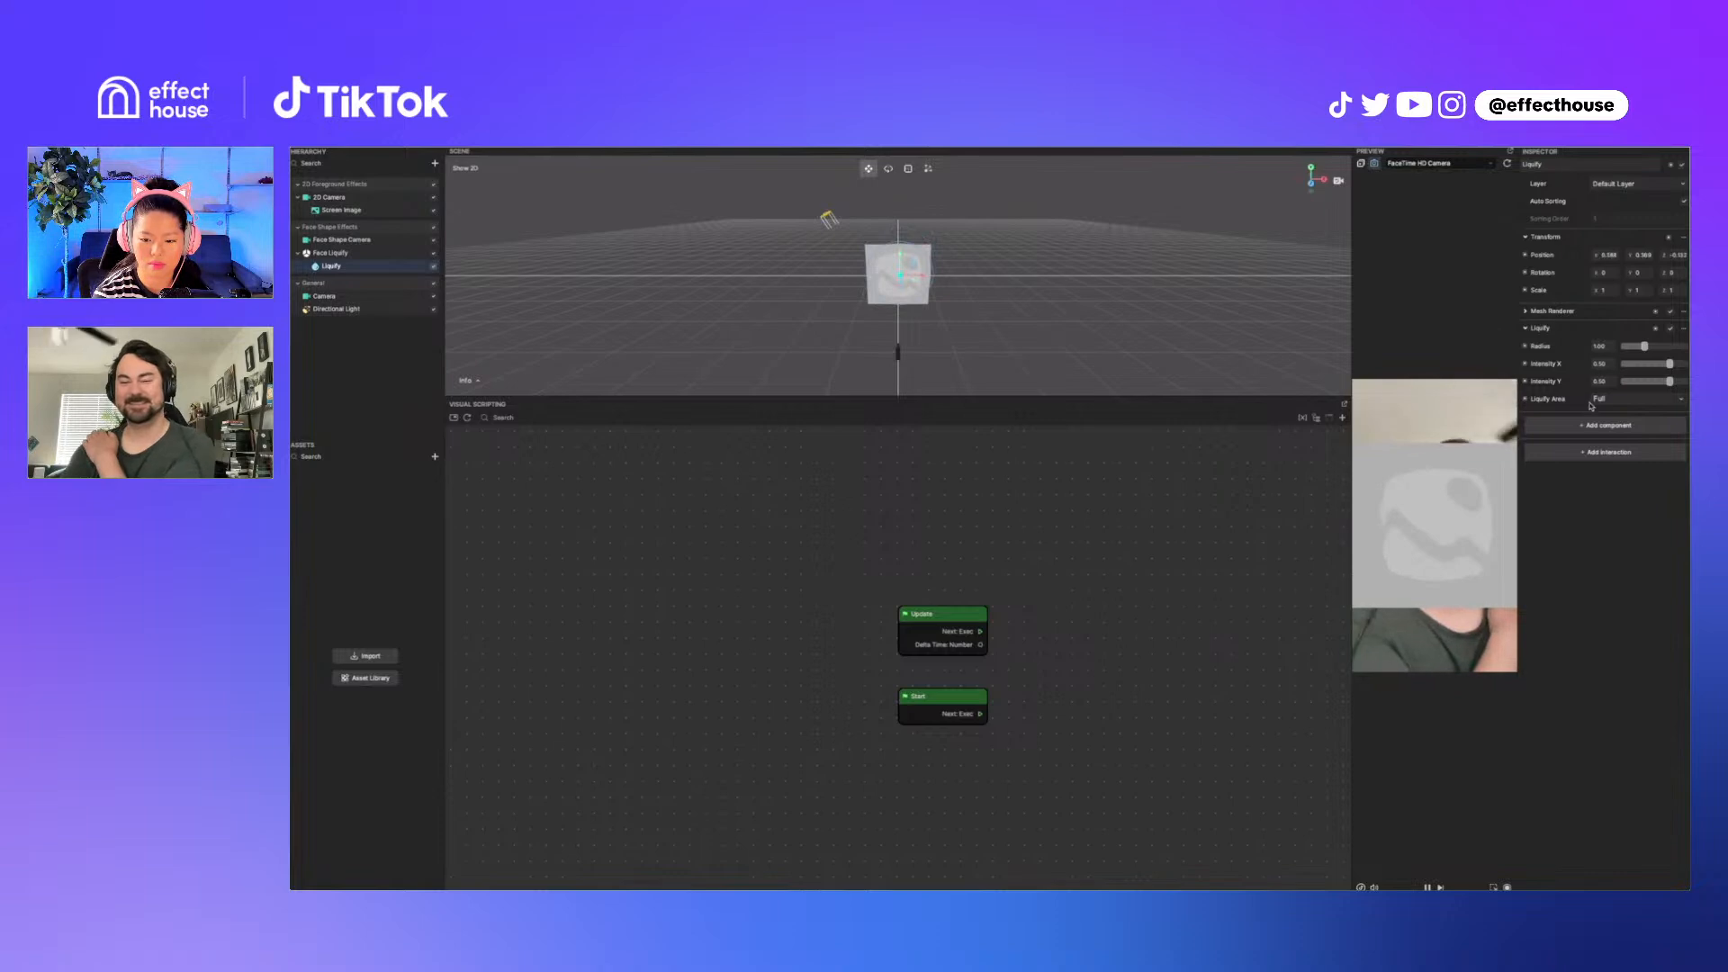
Step: Resize the Screen Image into a small square and position it over the right side of the face
left_click(377, 209)
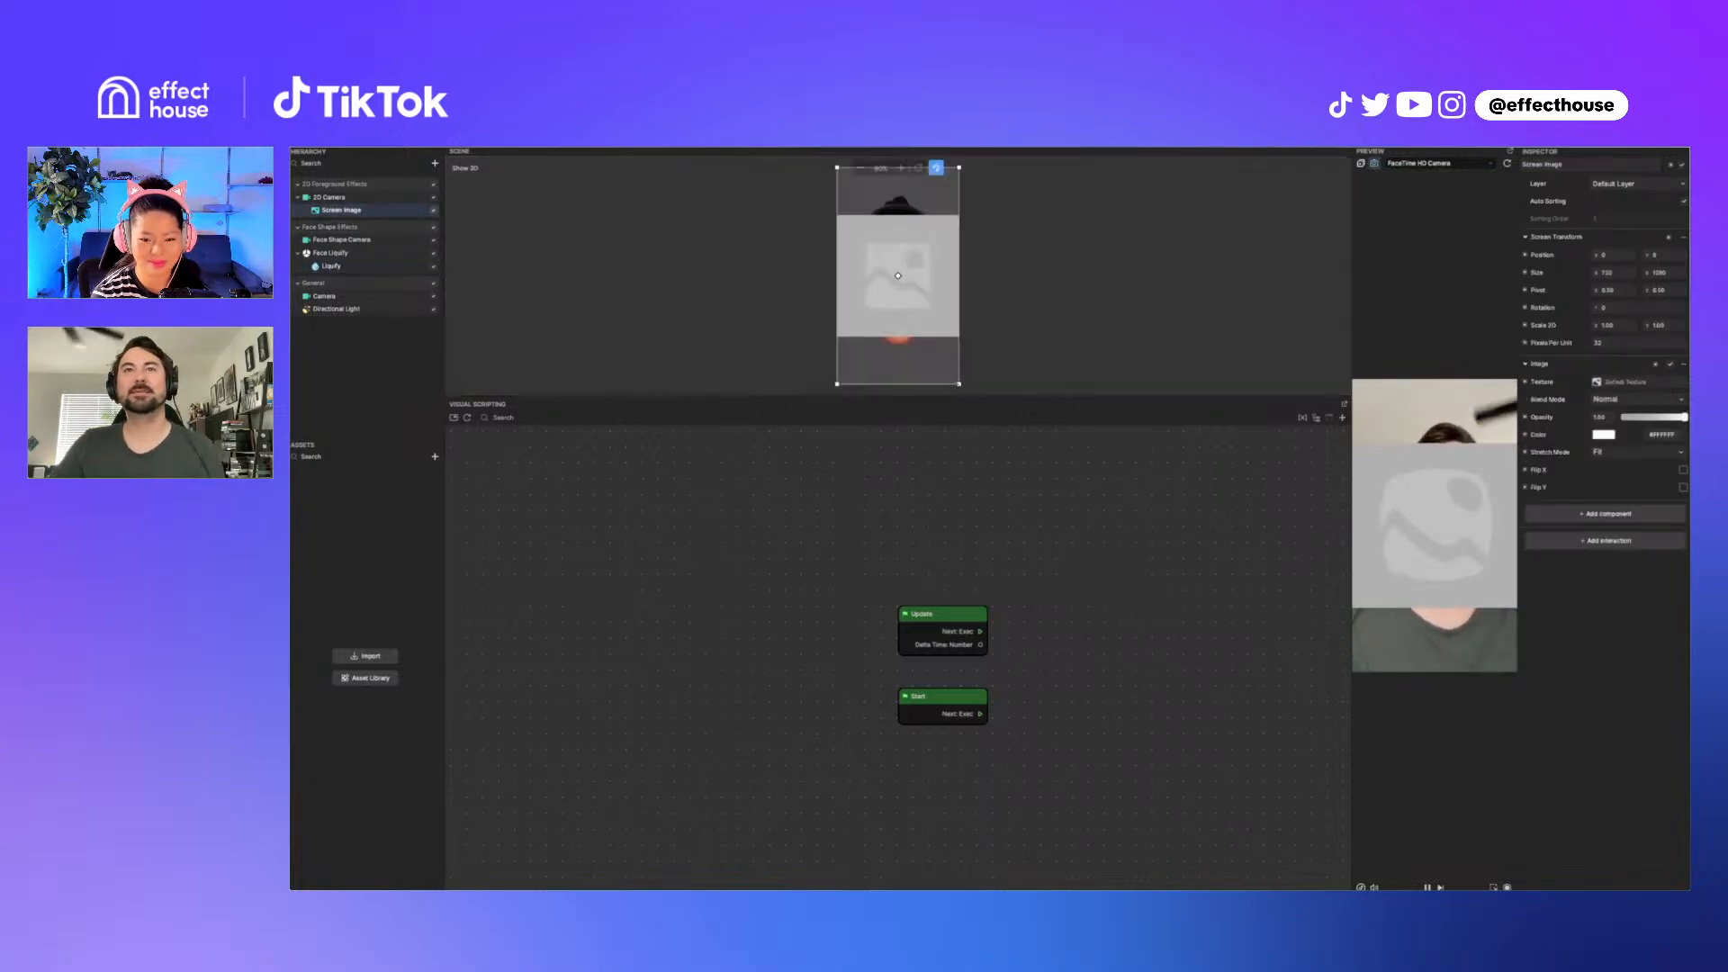
left_click_drag(960, 384, 920, 314)
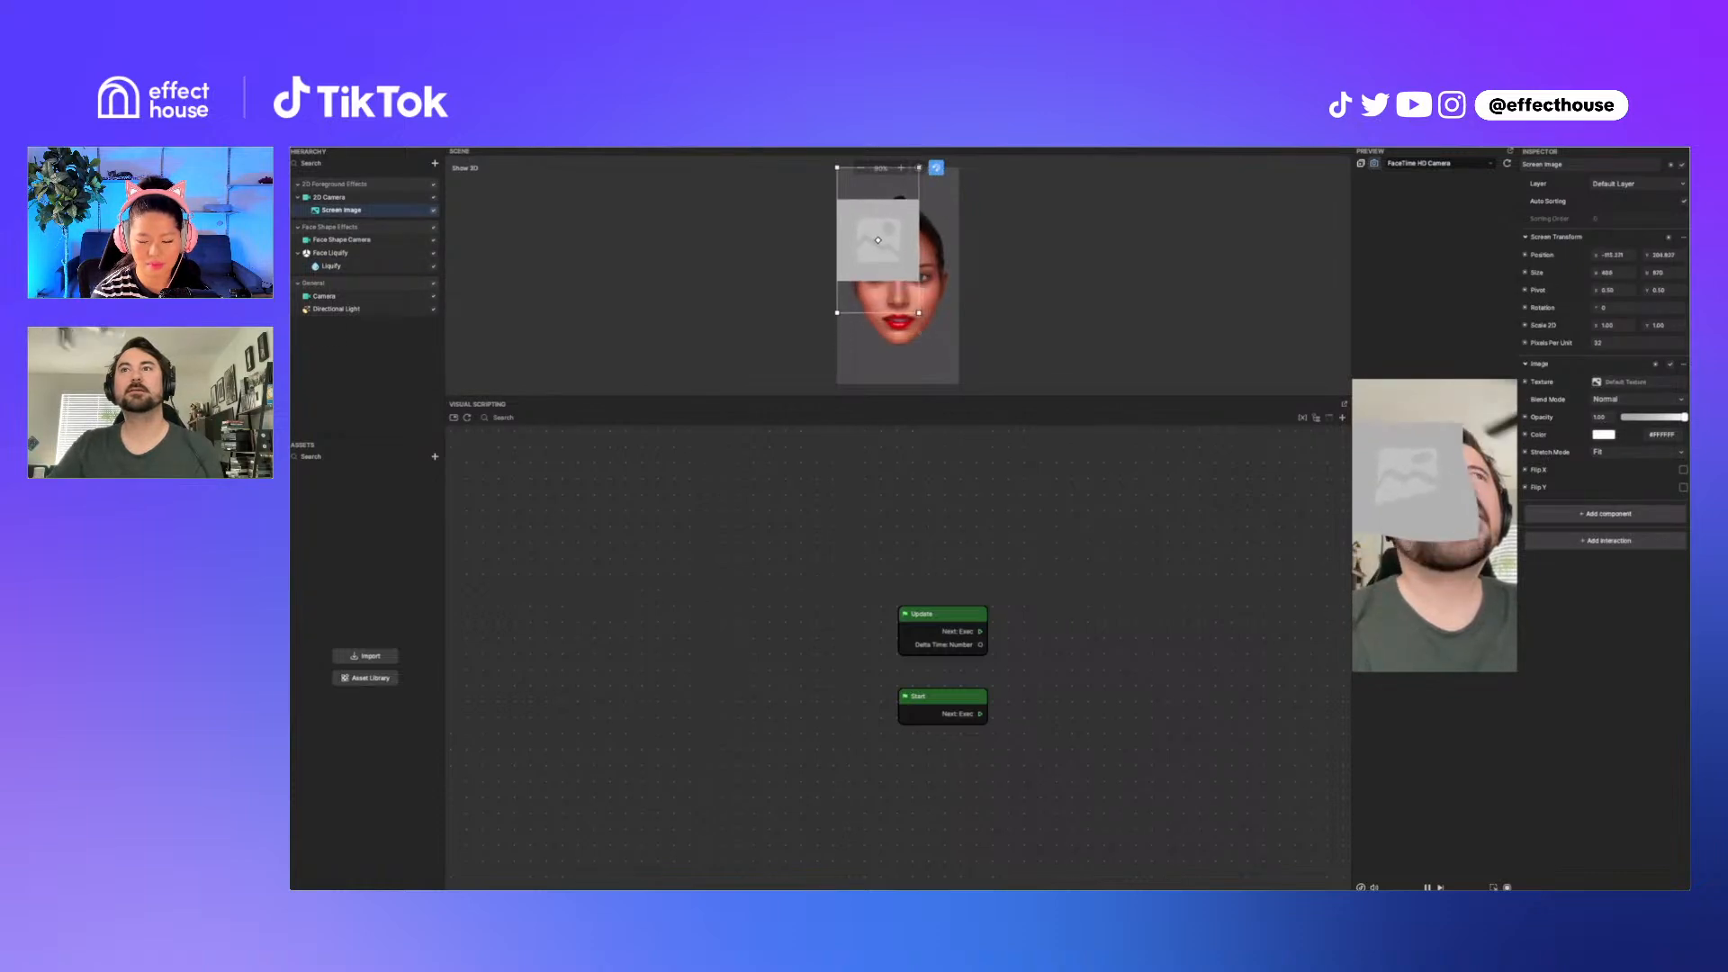
left_click_drag(862, 219, 887, 247)
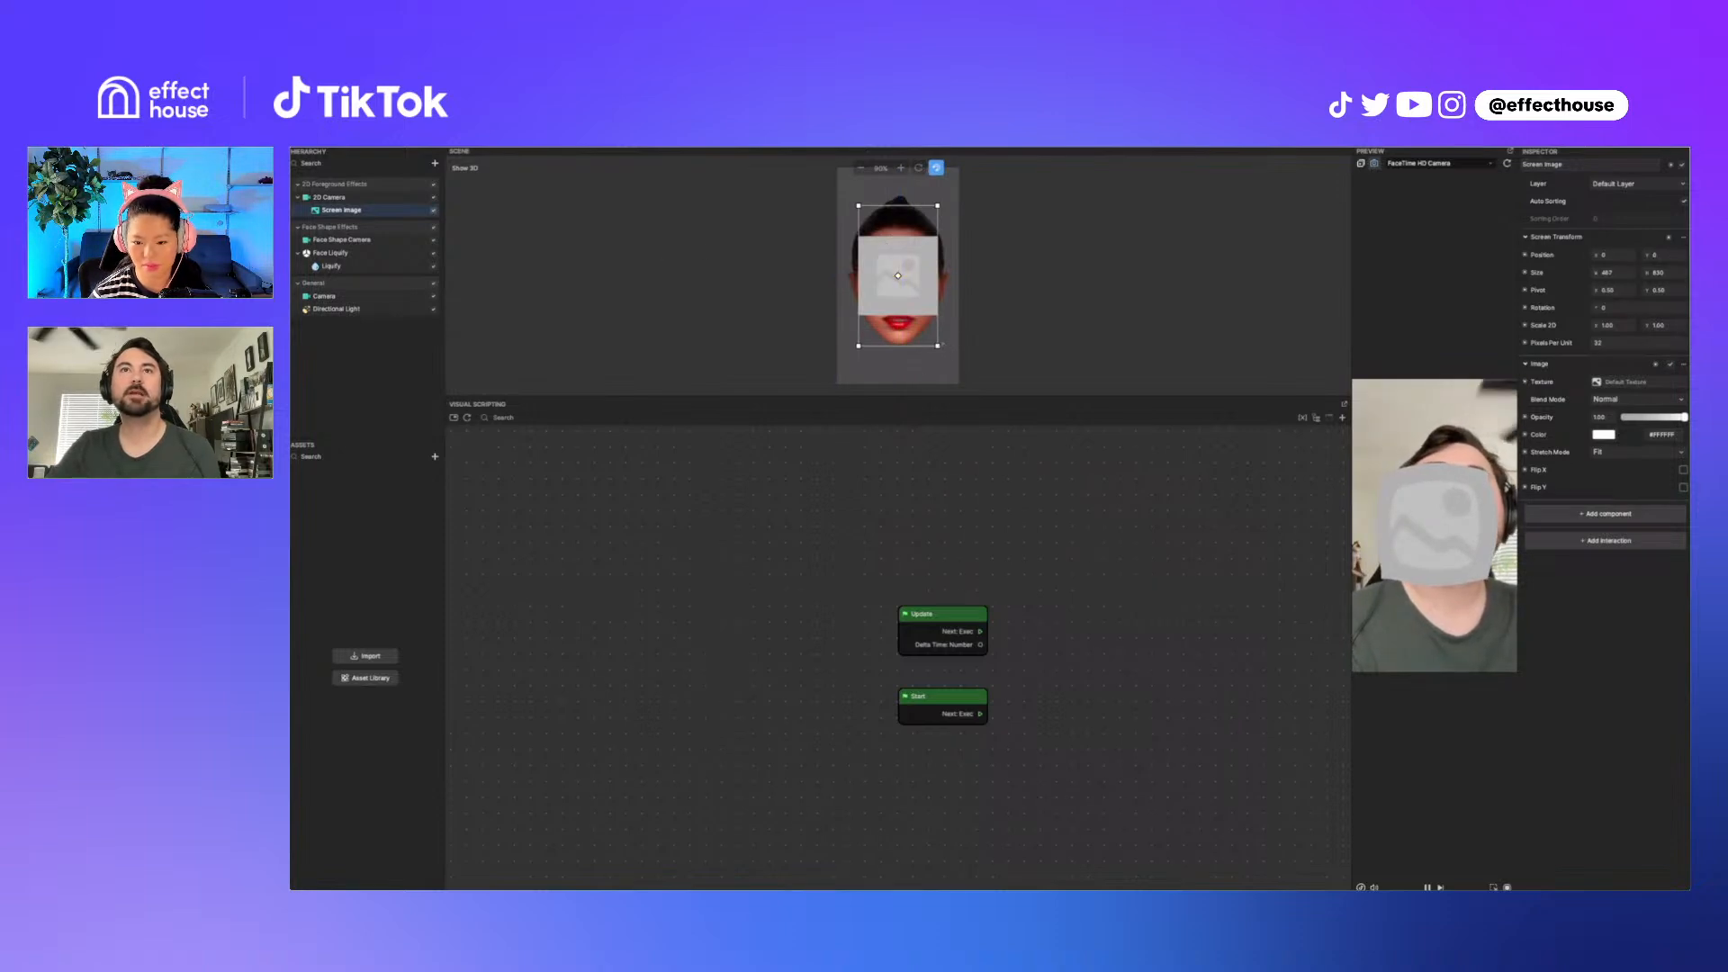
left_click_drag(938, 346, 909, 296)
left_click_drag(883, 237, 896, 264)
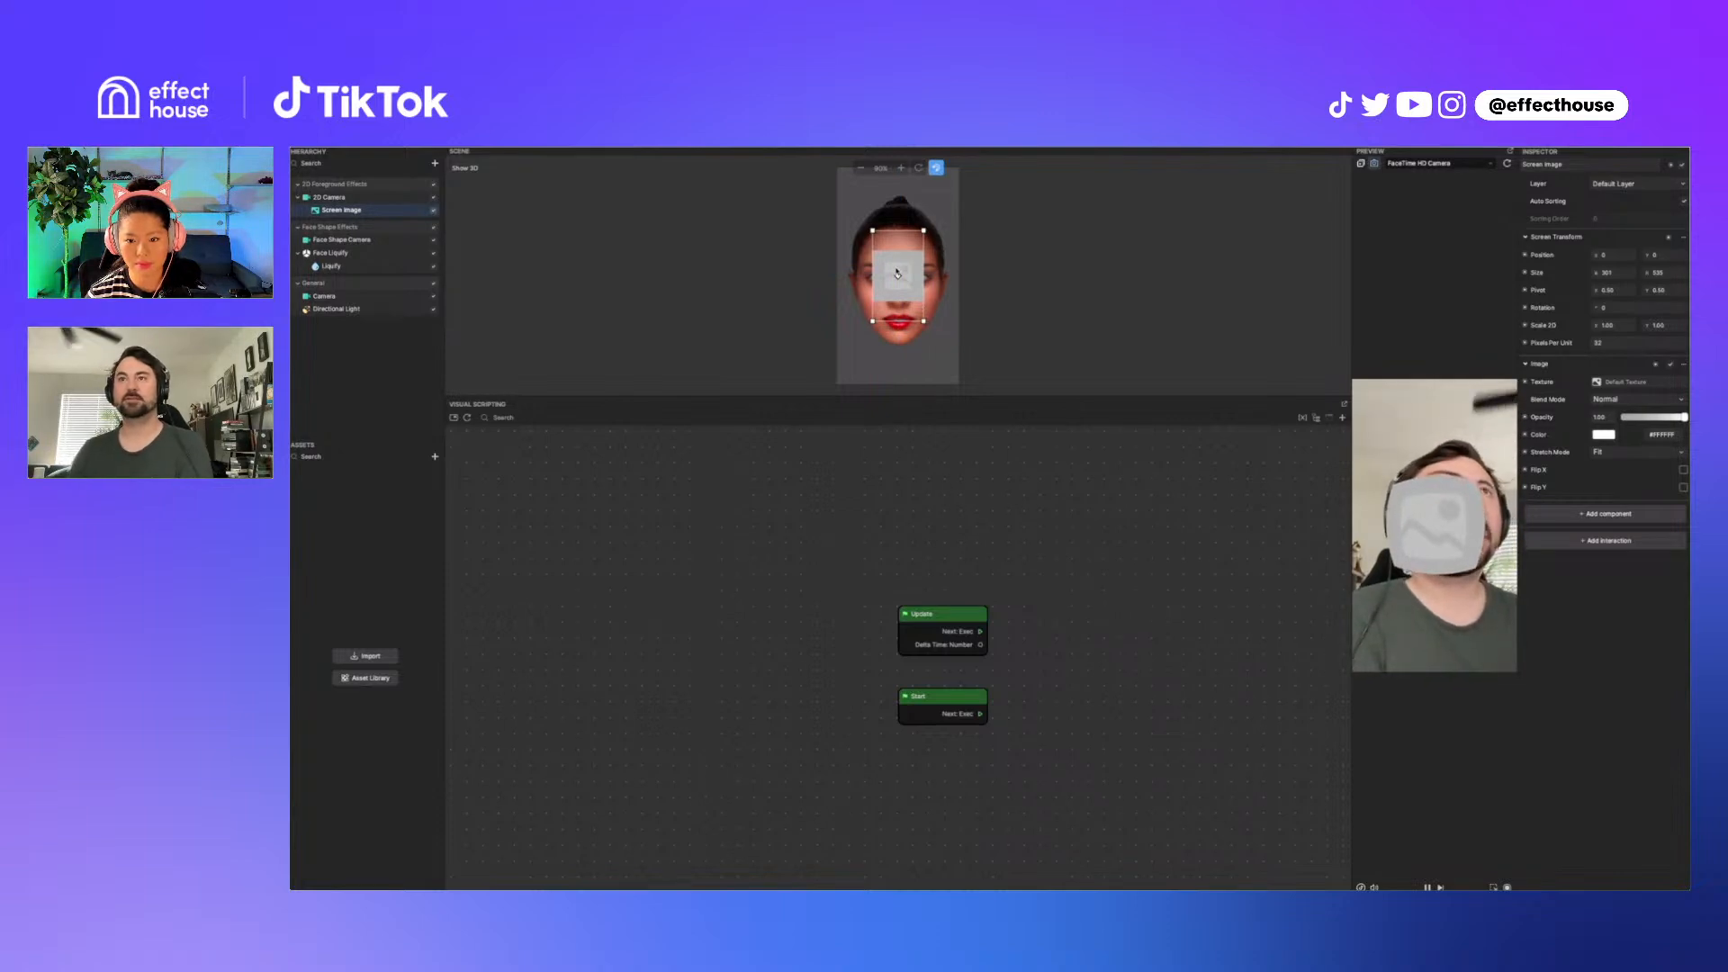
left_click_drag(905, 291, 921, 282)
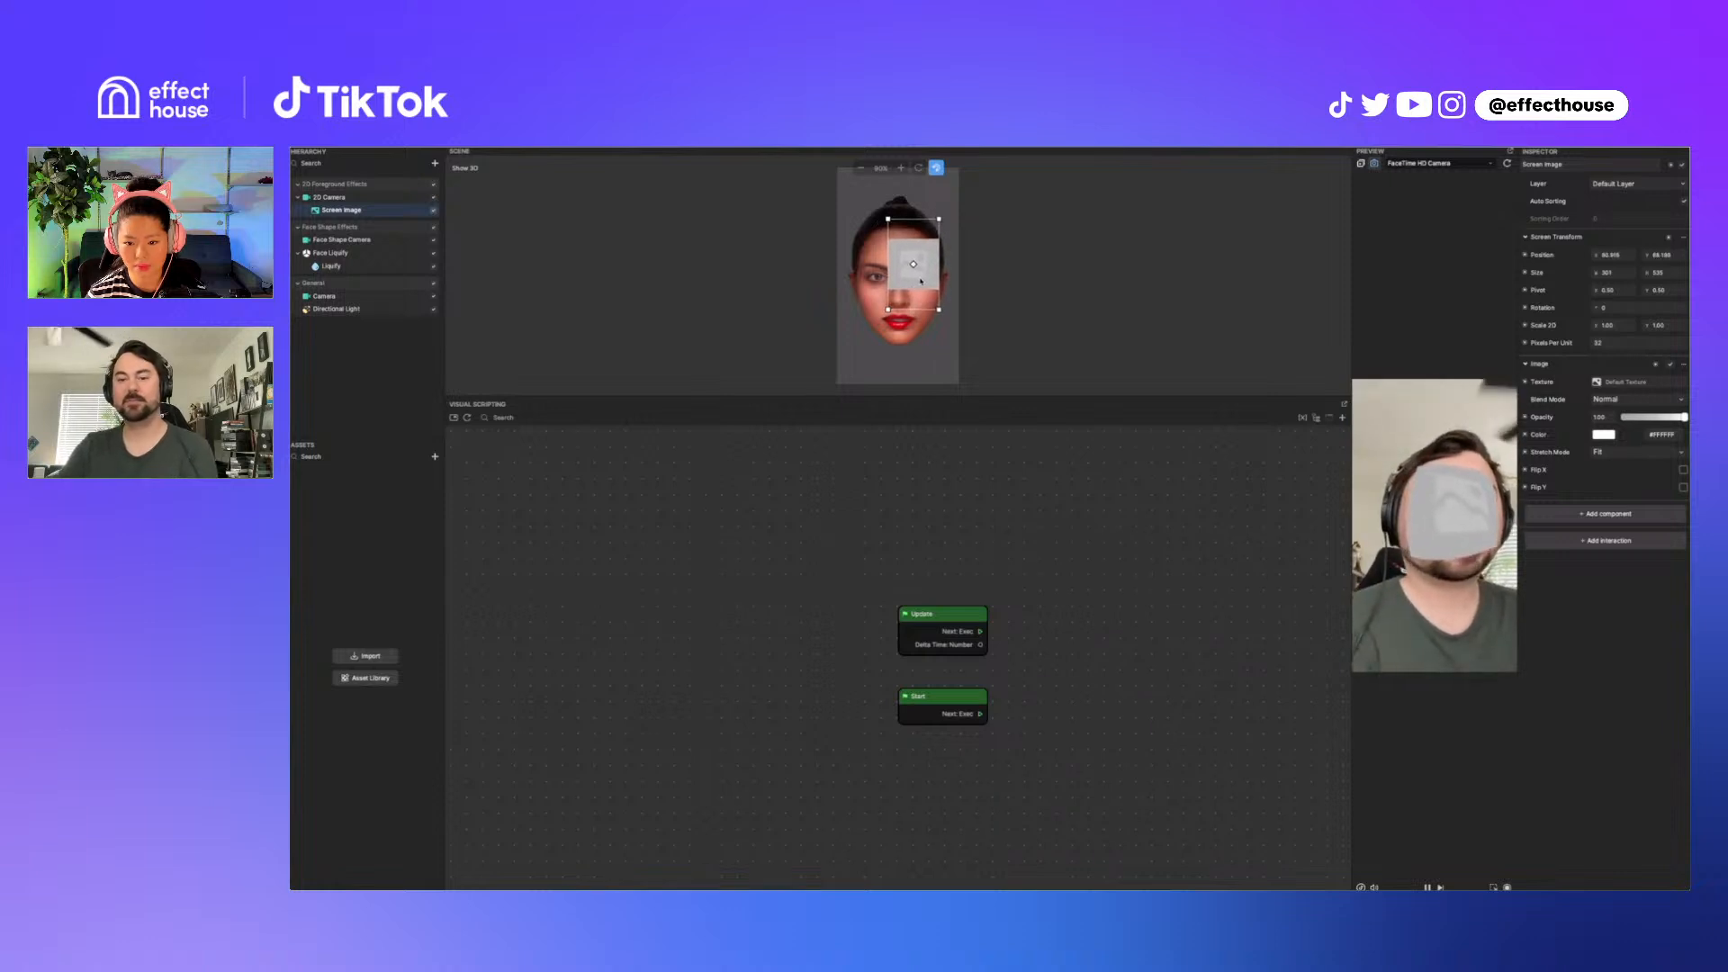
mouse_move(922, 282)
left_mouse_down()
mouse_move(895, 272)
mouse_move(898, 306)
mouse_move(911, 293)
mouse_move(897, 281)
mouse_move(900, 305)
mouse_move(920, 303)
mouse_move(885, 277)
mouse_move(914, 279)
mouse_move(917, 232)
mouse_move(907, 302)
mouse_move(903, 213)
mouse_move(932, 259)
mouse_move(915, 296)
left_mouse_up()
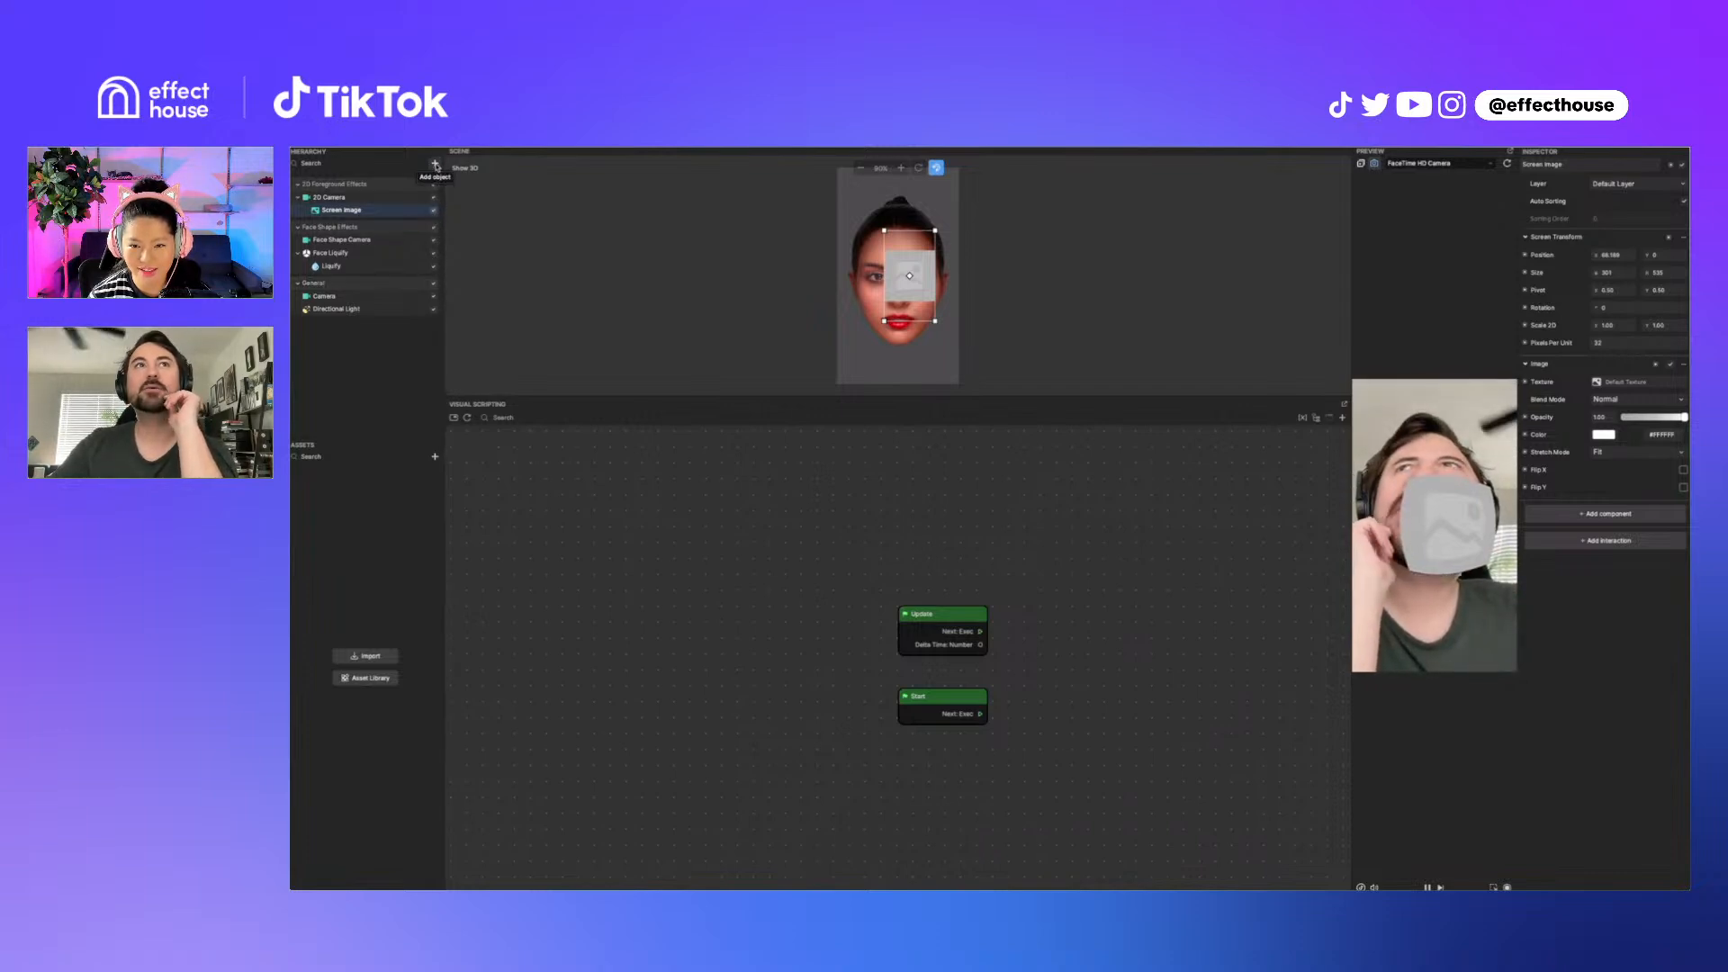
Step: Hide the Face Shape Effects group
left_click(435, 163)
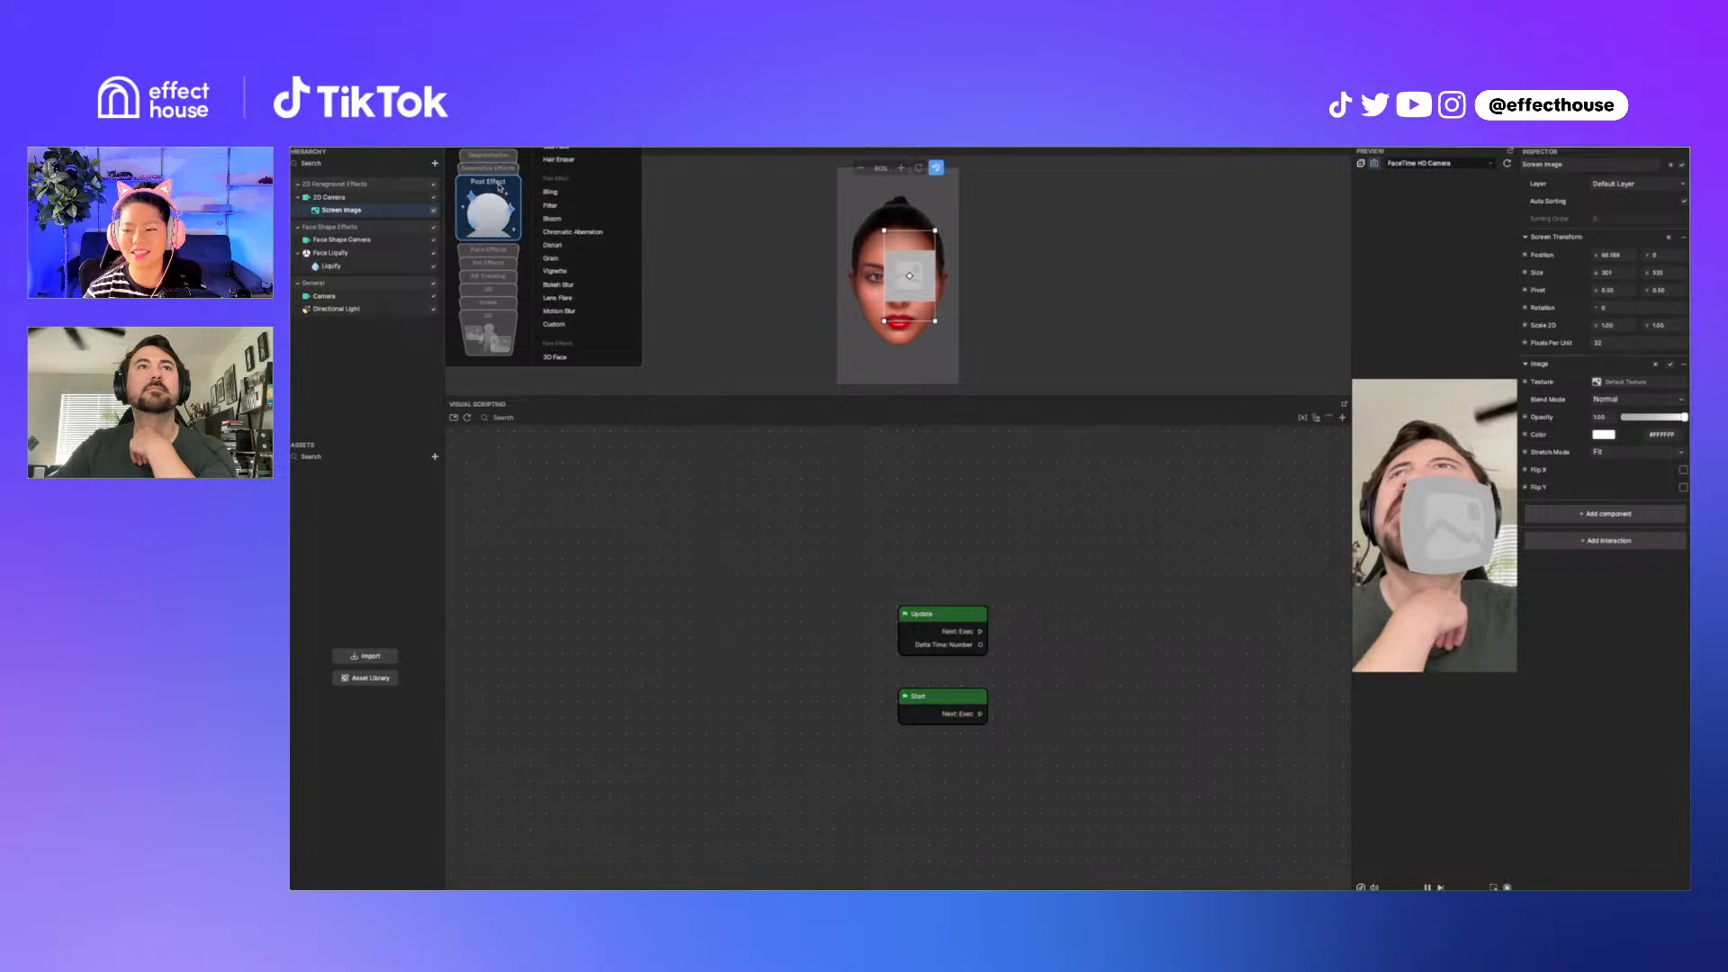
left_click(304, 420)
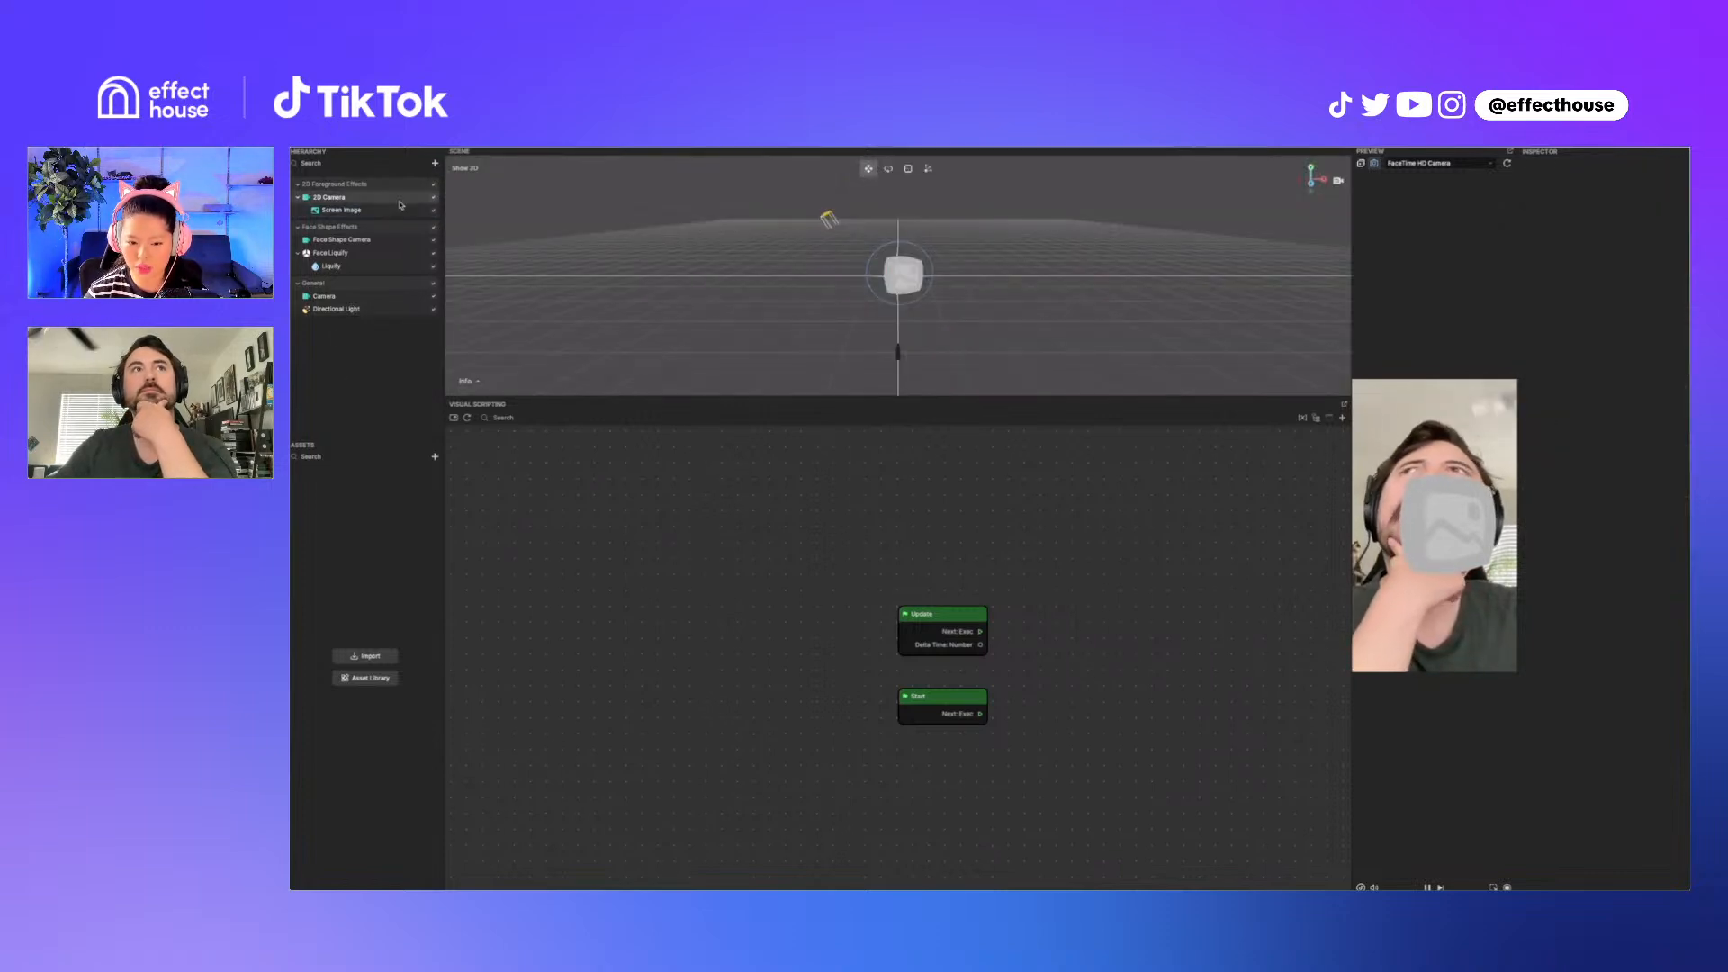
left_click(436, 229)
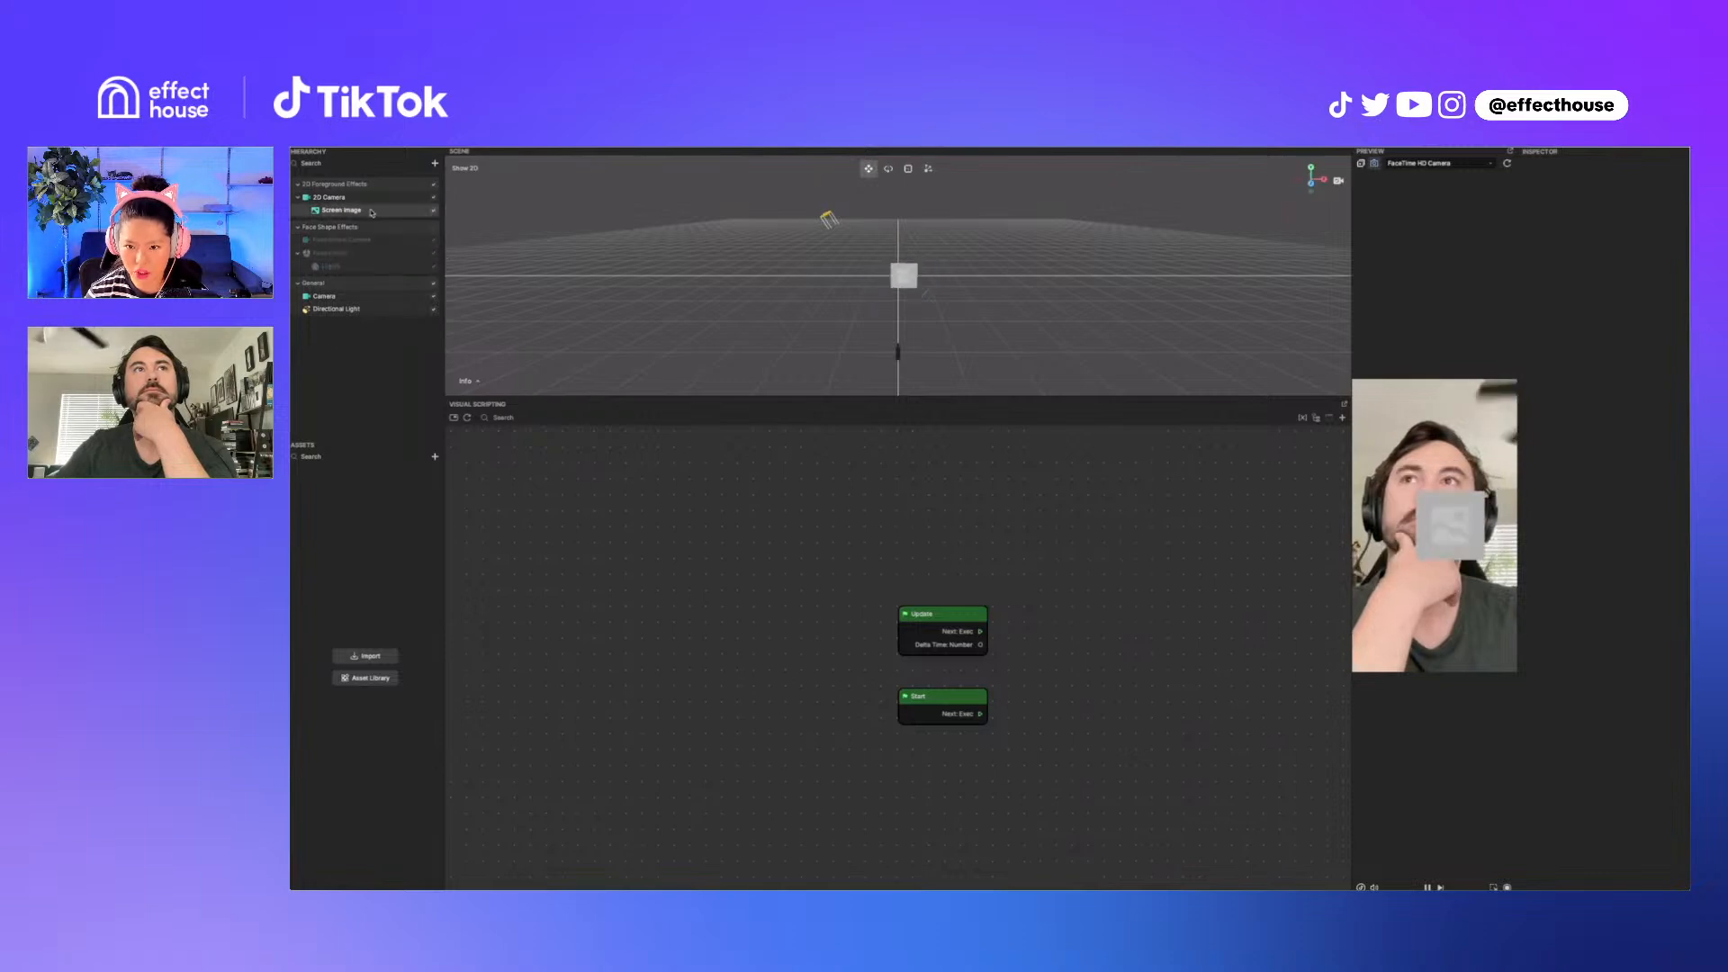
Step: Duplicate the Screen Image and move the copy to the left, over the other side of the face
right_click(372, 212)
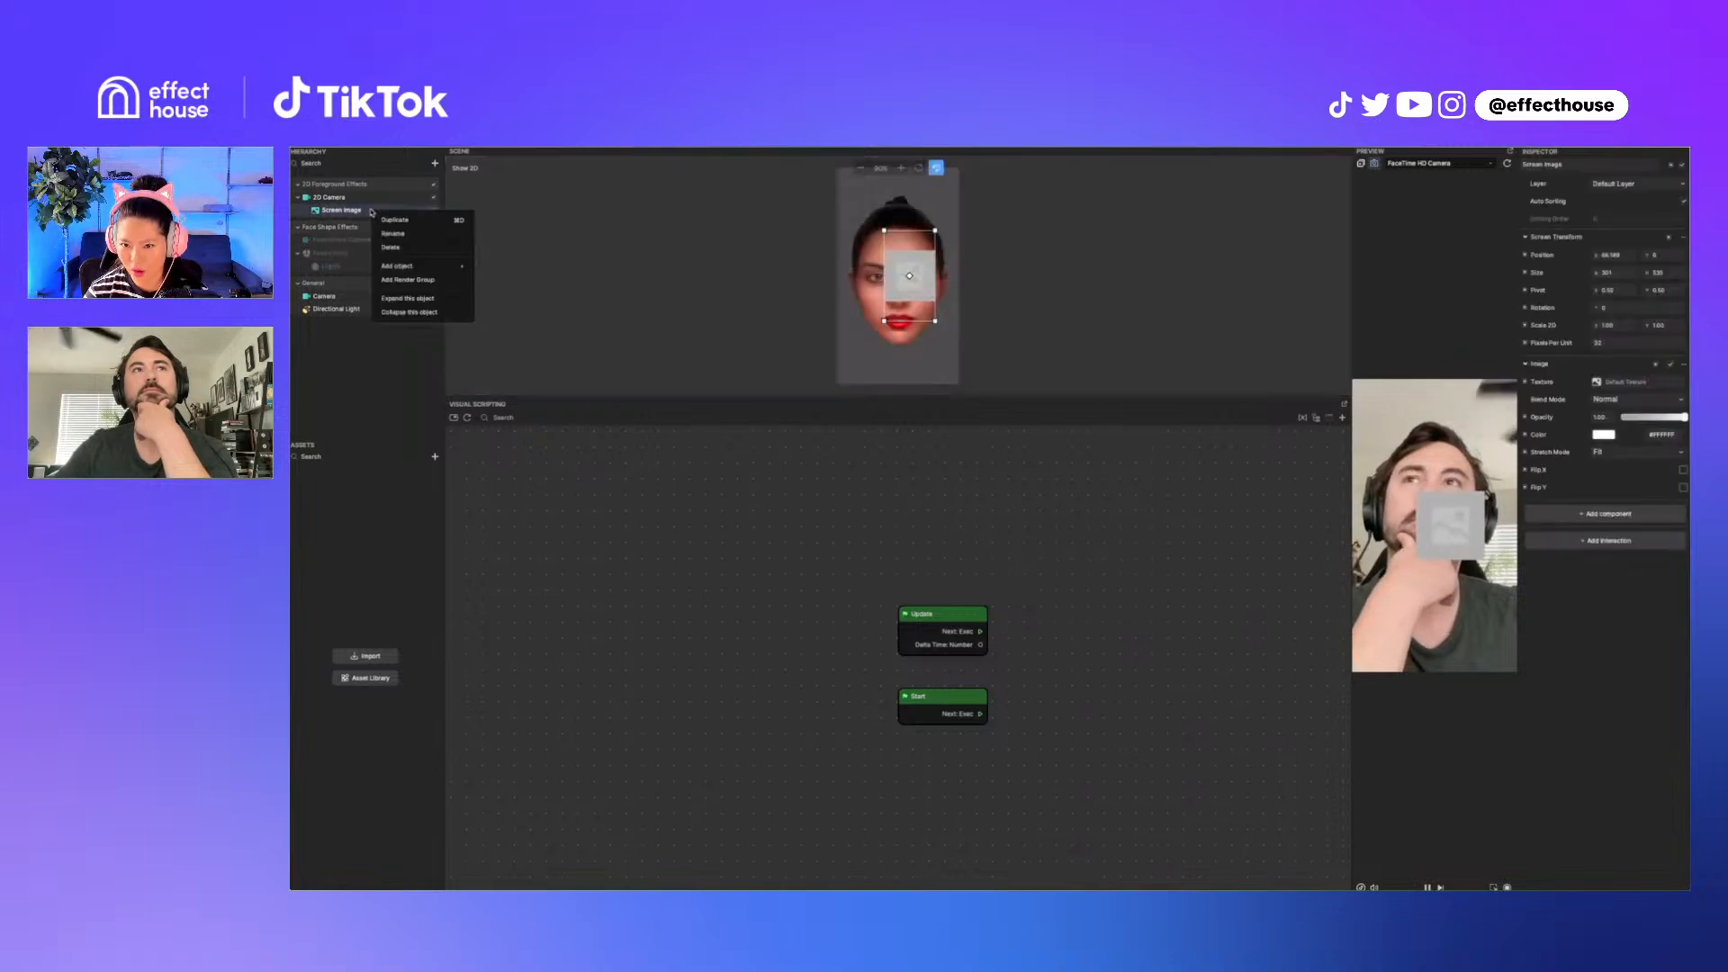
left_click(393, 218)
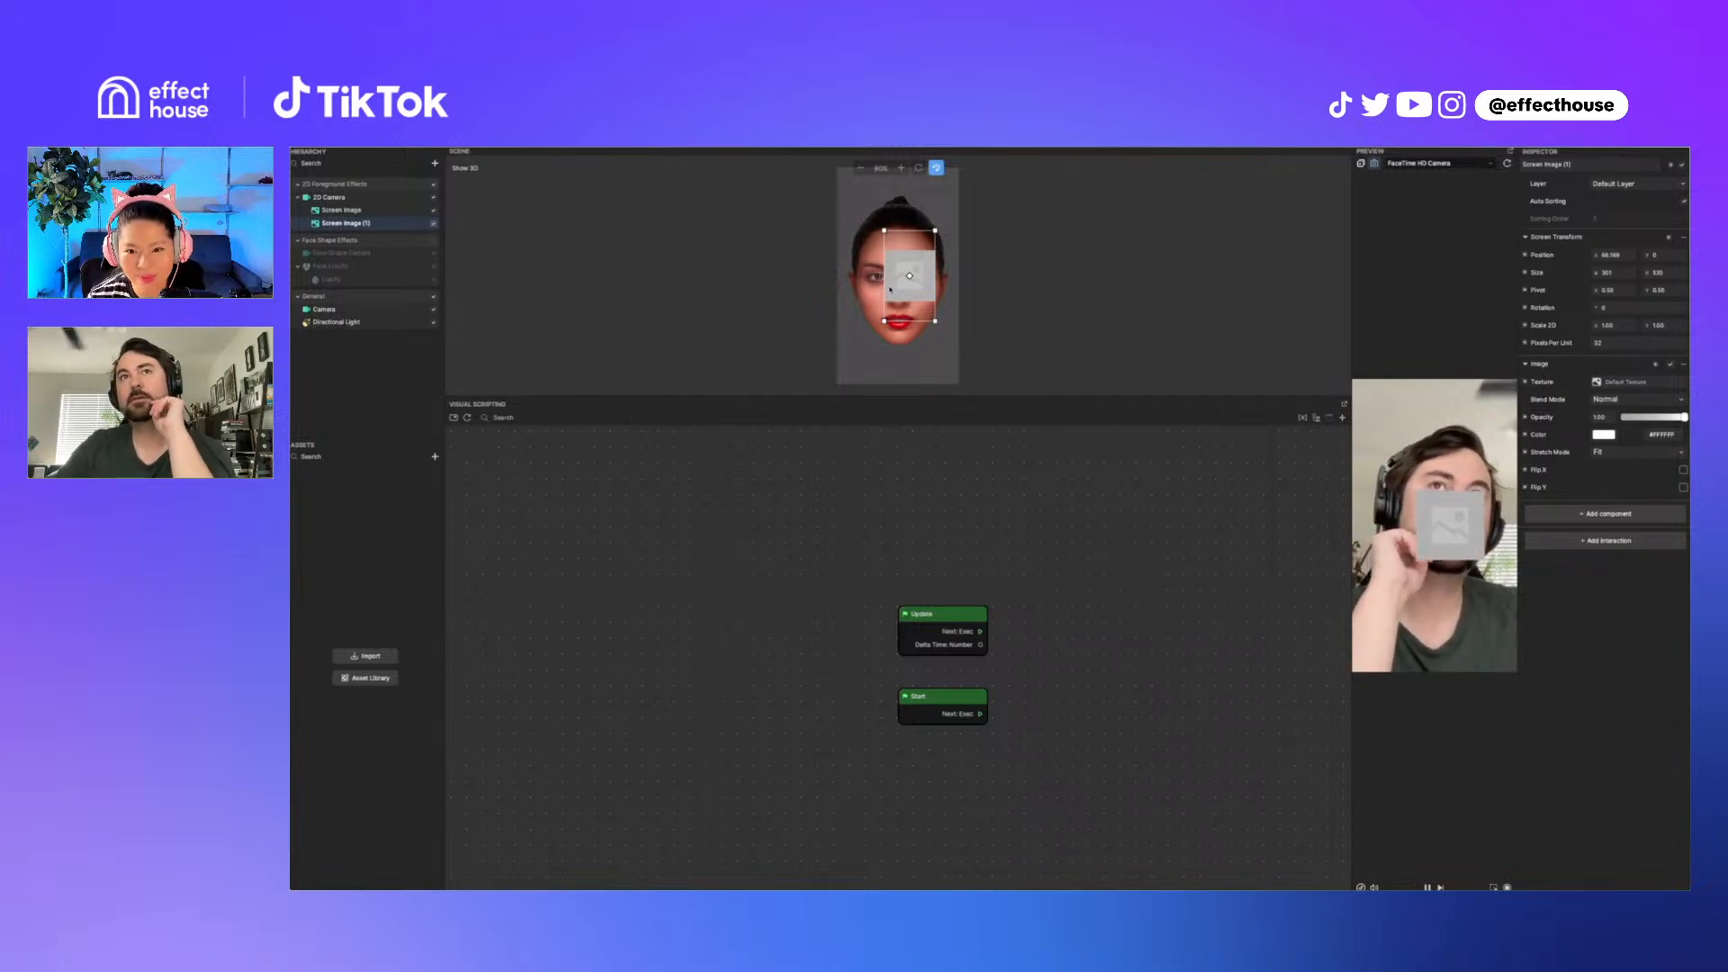
left_click_drag(890, 289, 858, 289)
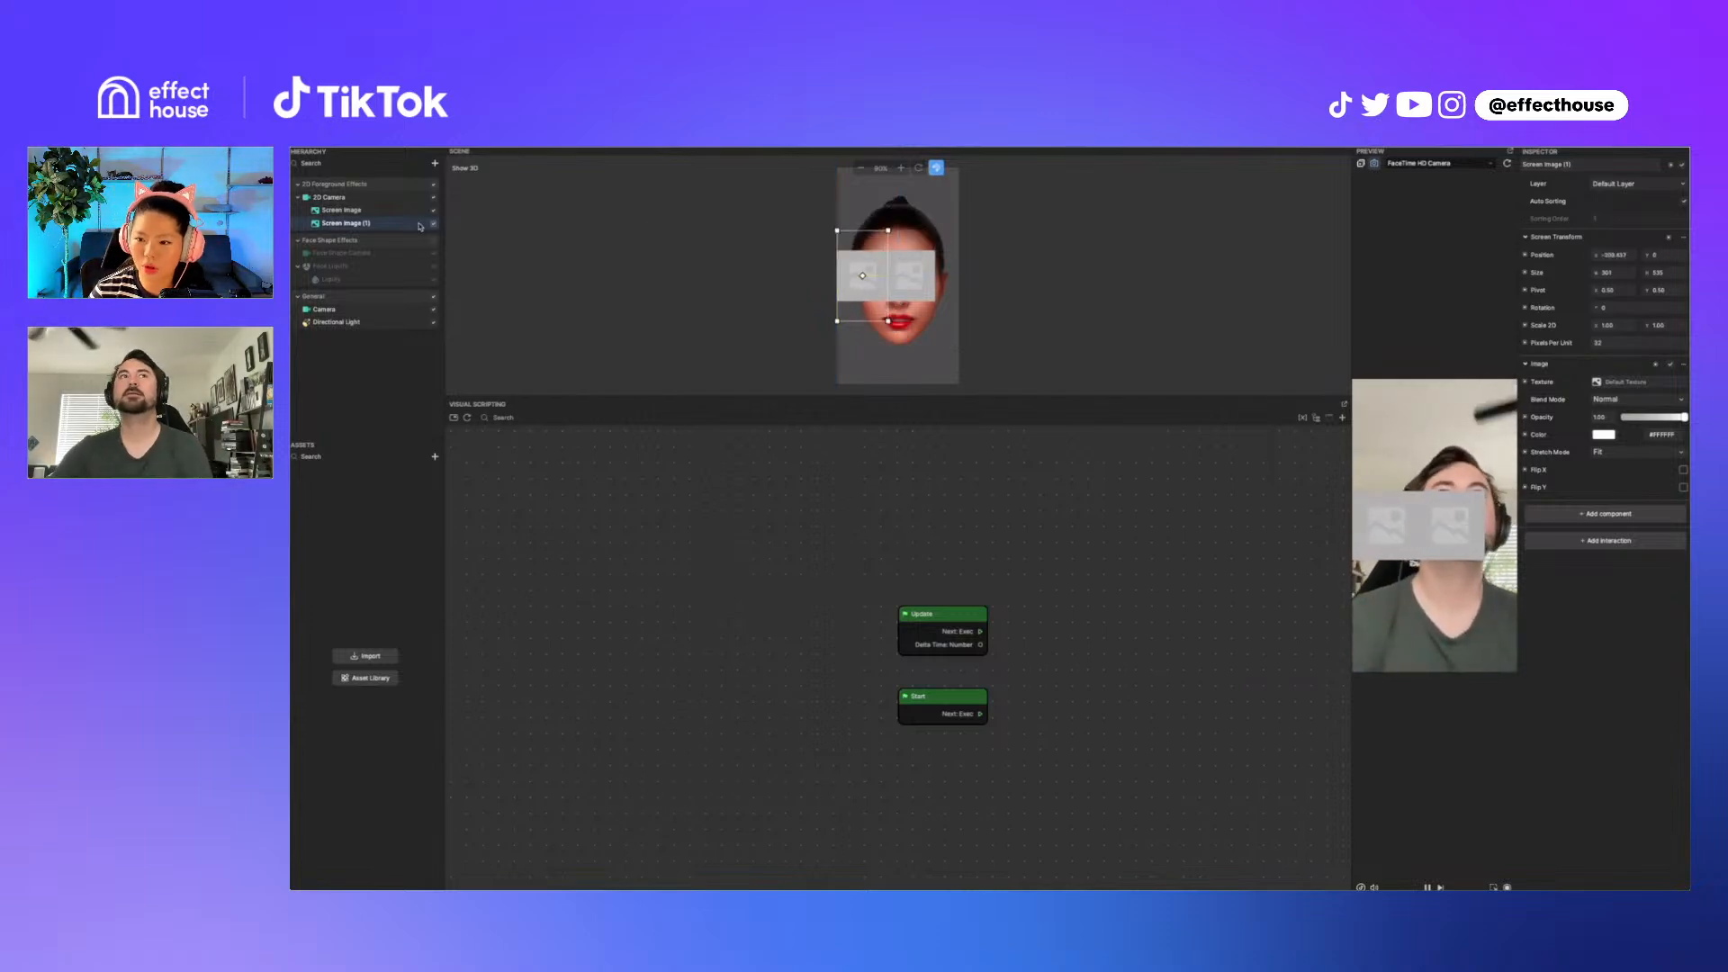
Step: Nest Screen Image (1) under Screen Image and add a Dynamic Chain component to Screen Image
left_click_drag(345, 223, 343, 209)
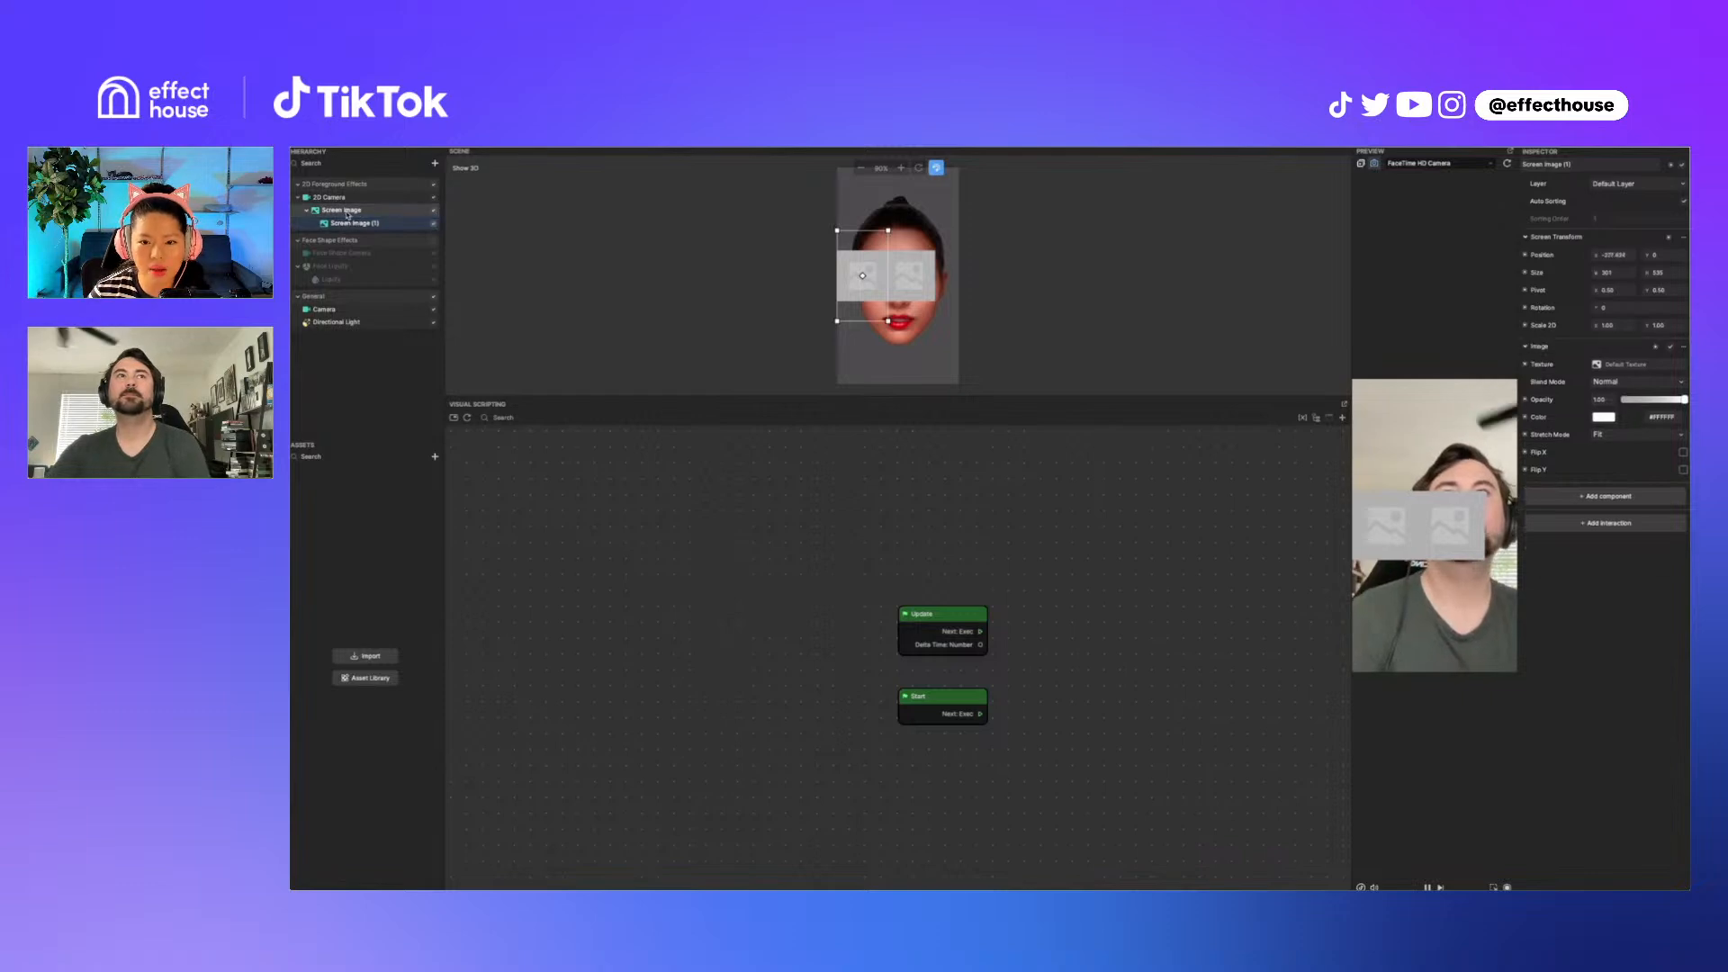
left_click(342, 210)
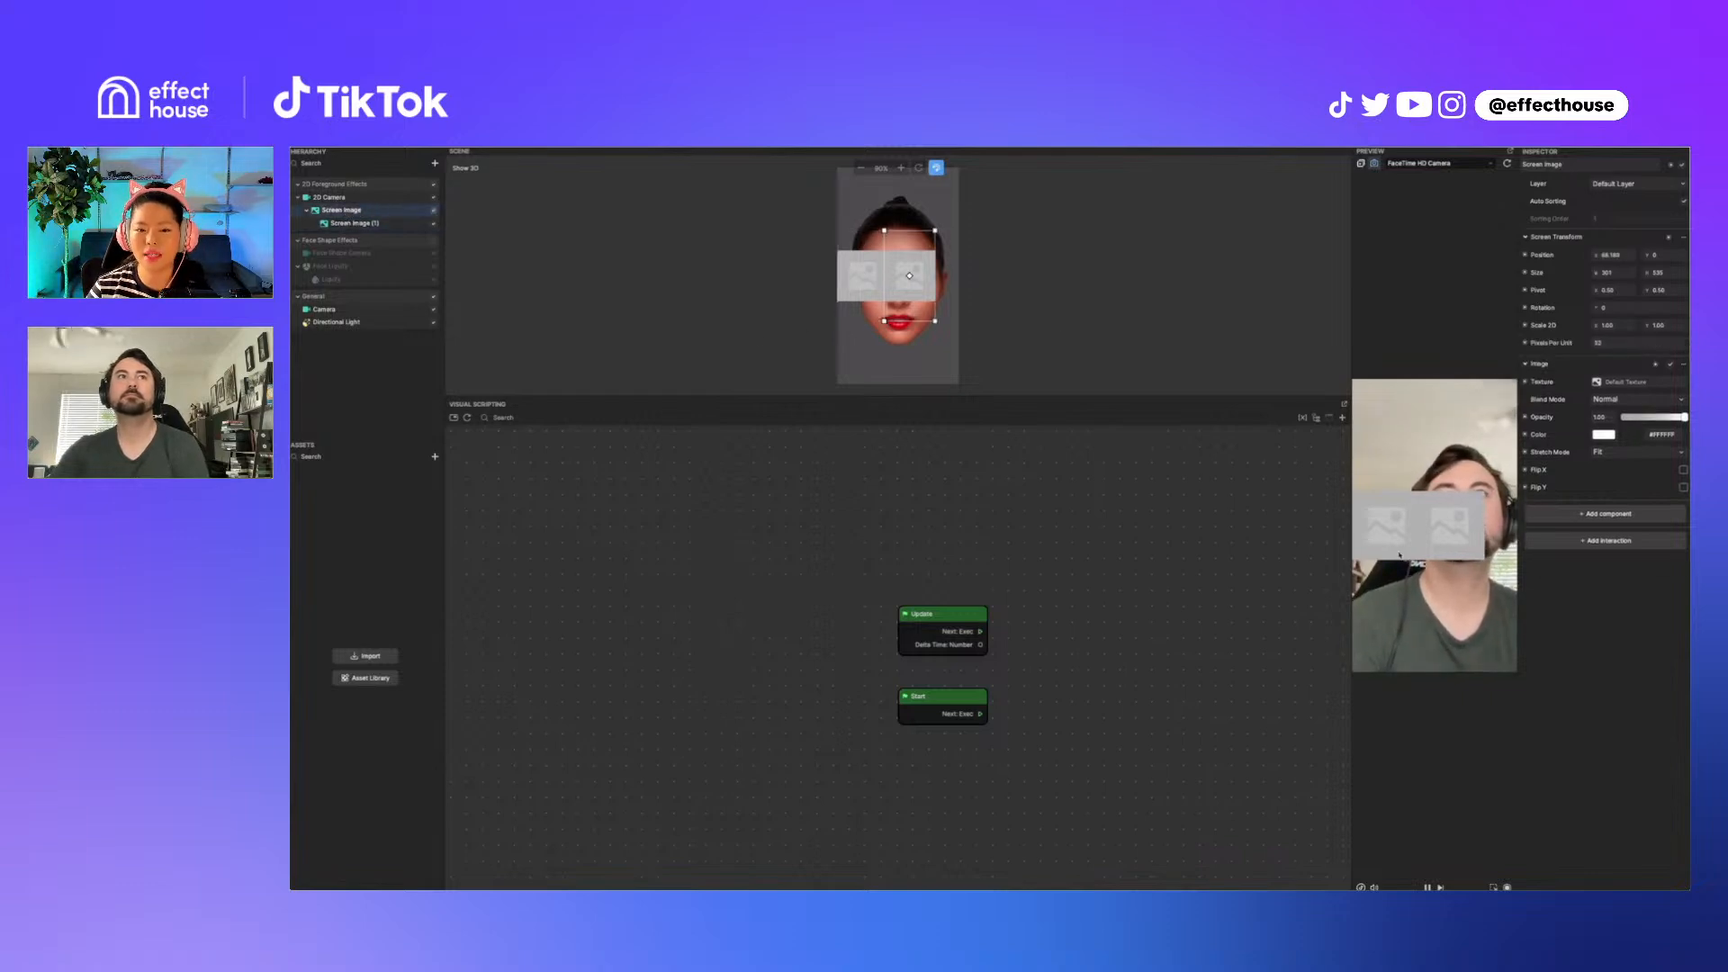
left_click(1657, 515)
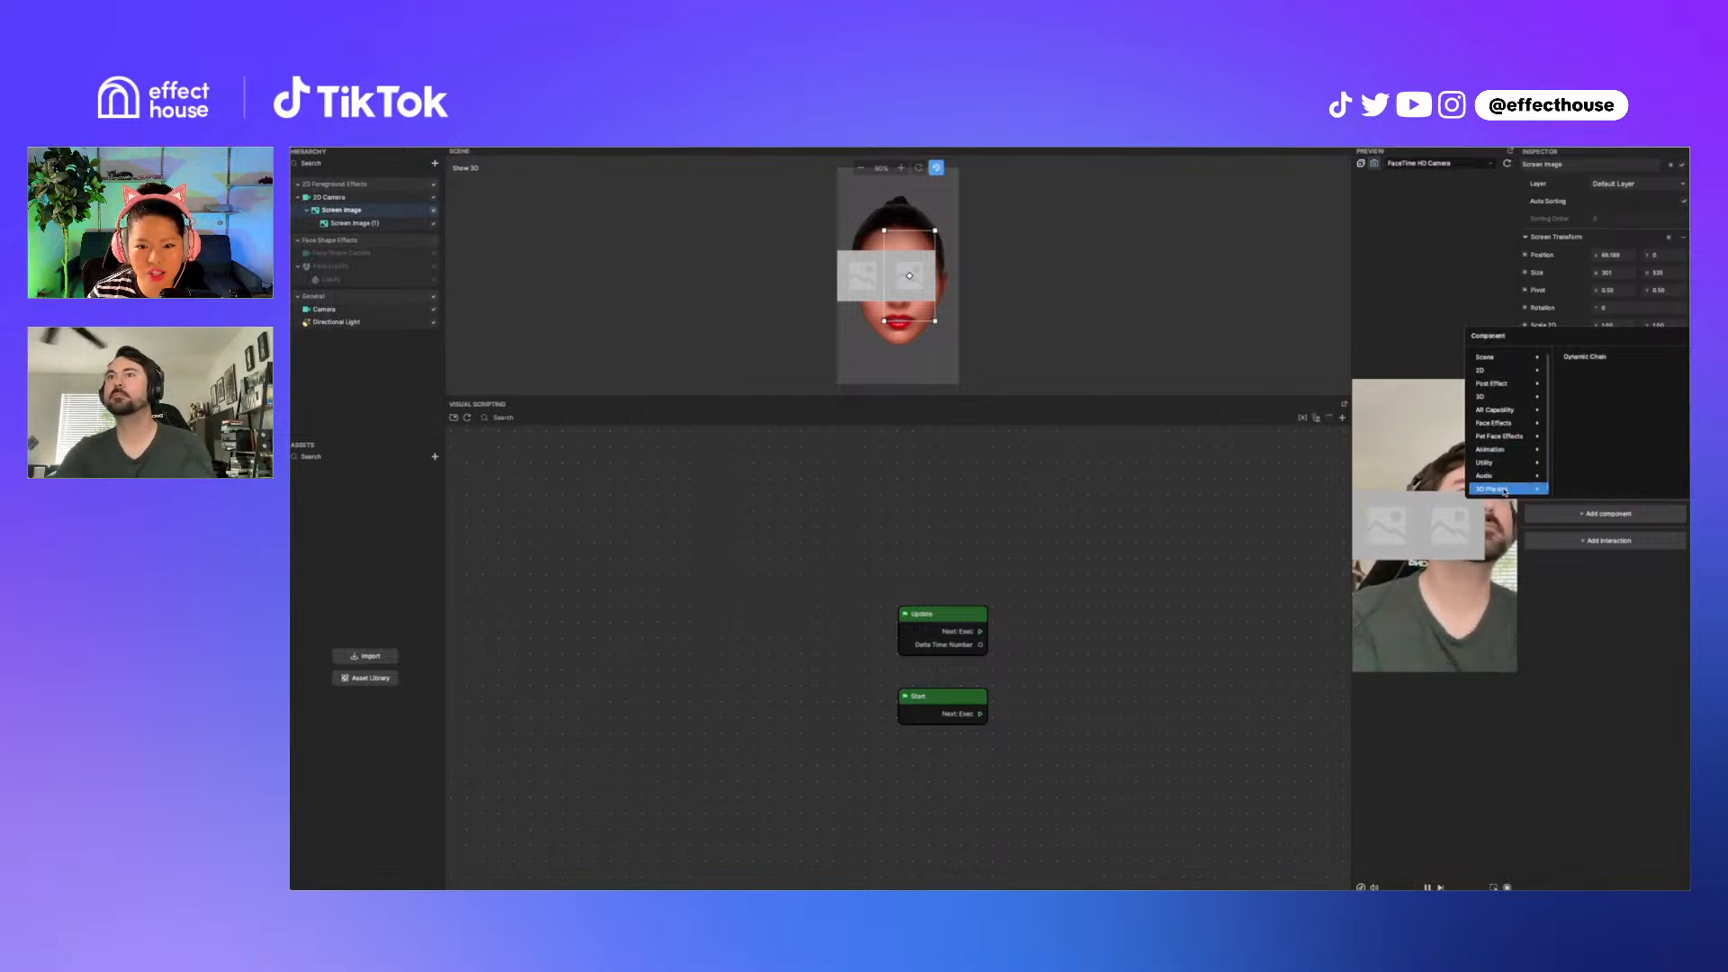
left_click(1600, 362)
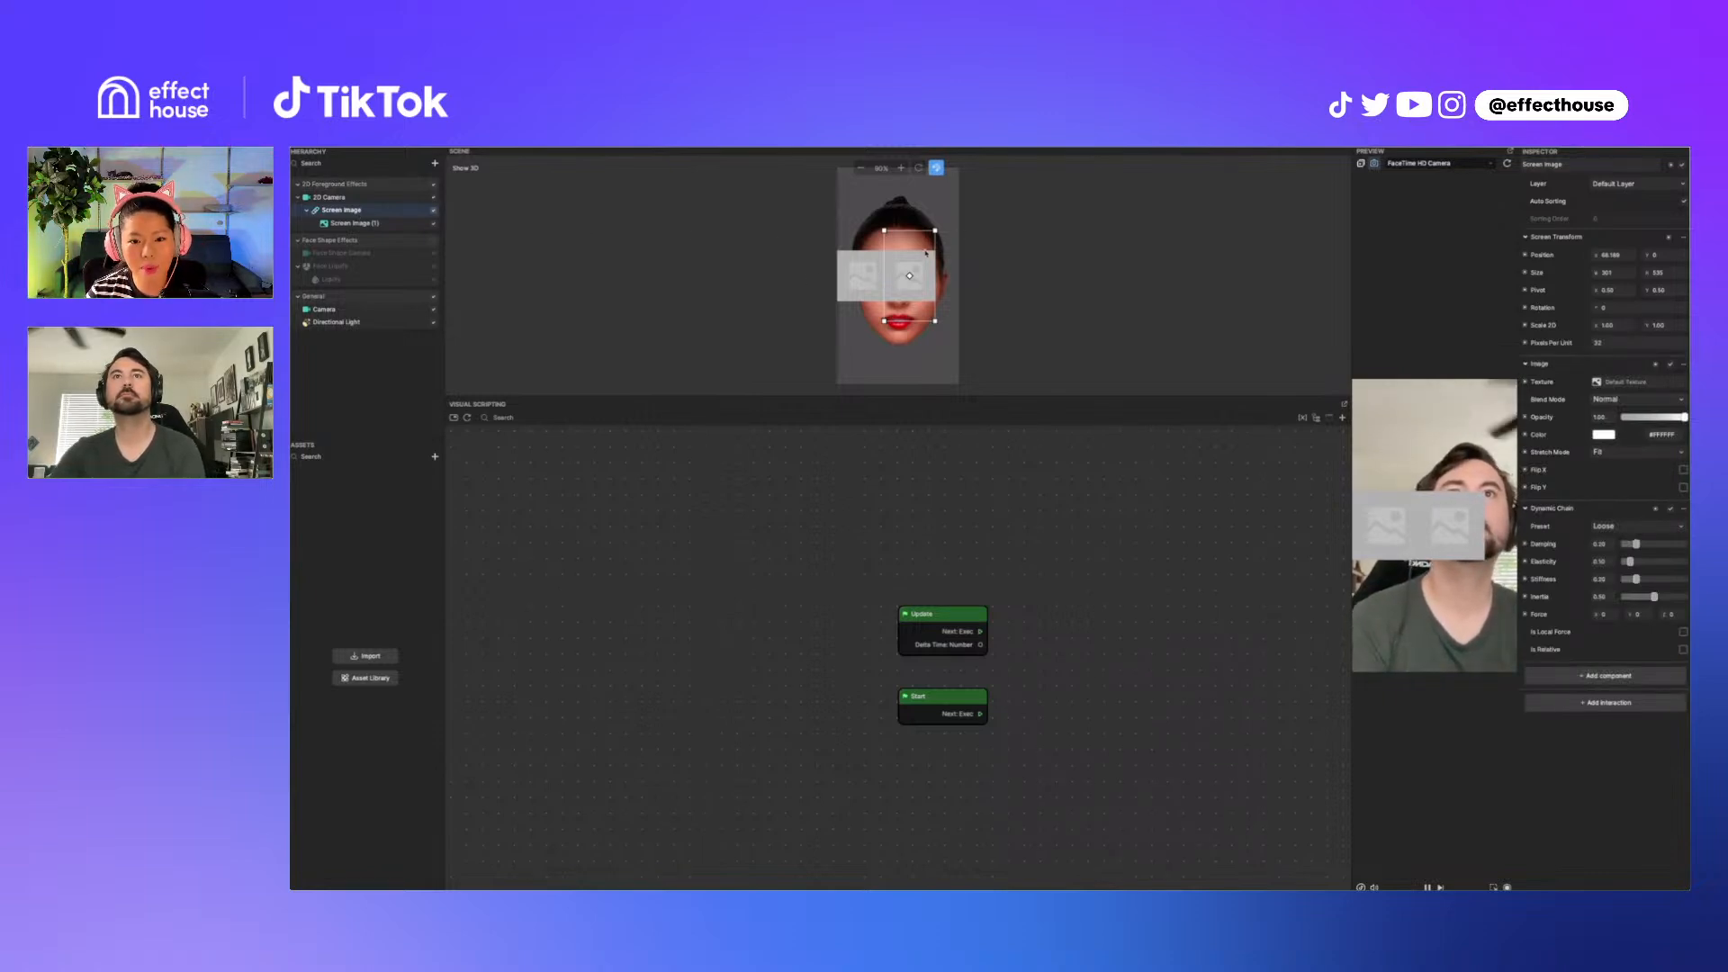
Step: Drag the Screen Image up over the eyes to test the Dynamic Chain motion
left_click_drag(927, 253, 939, 239)
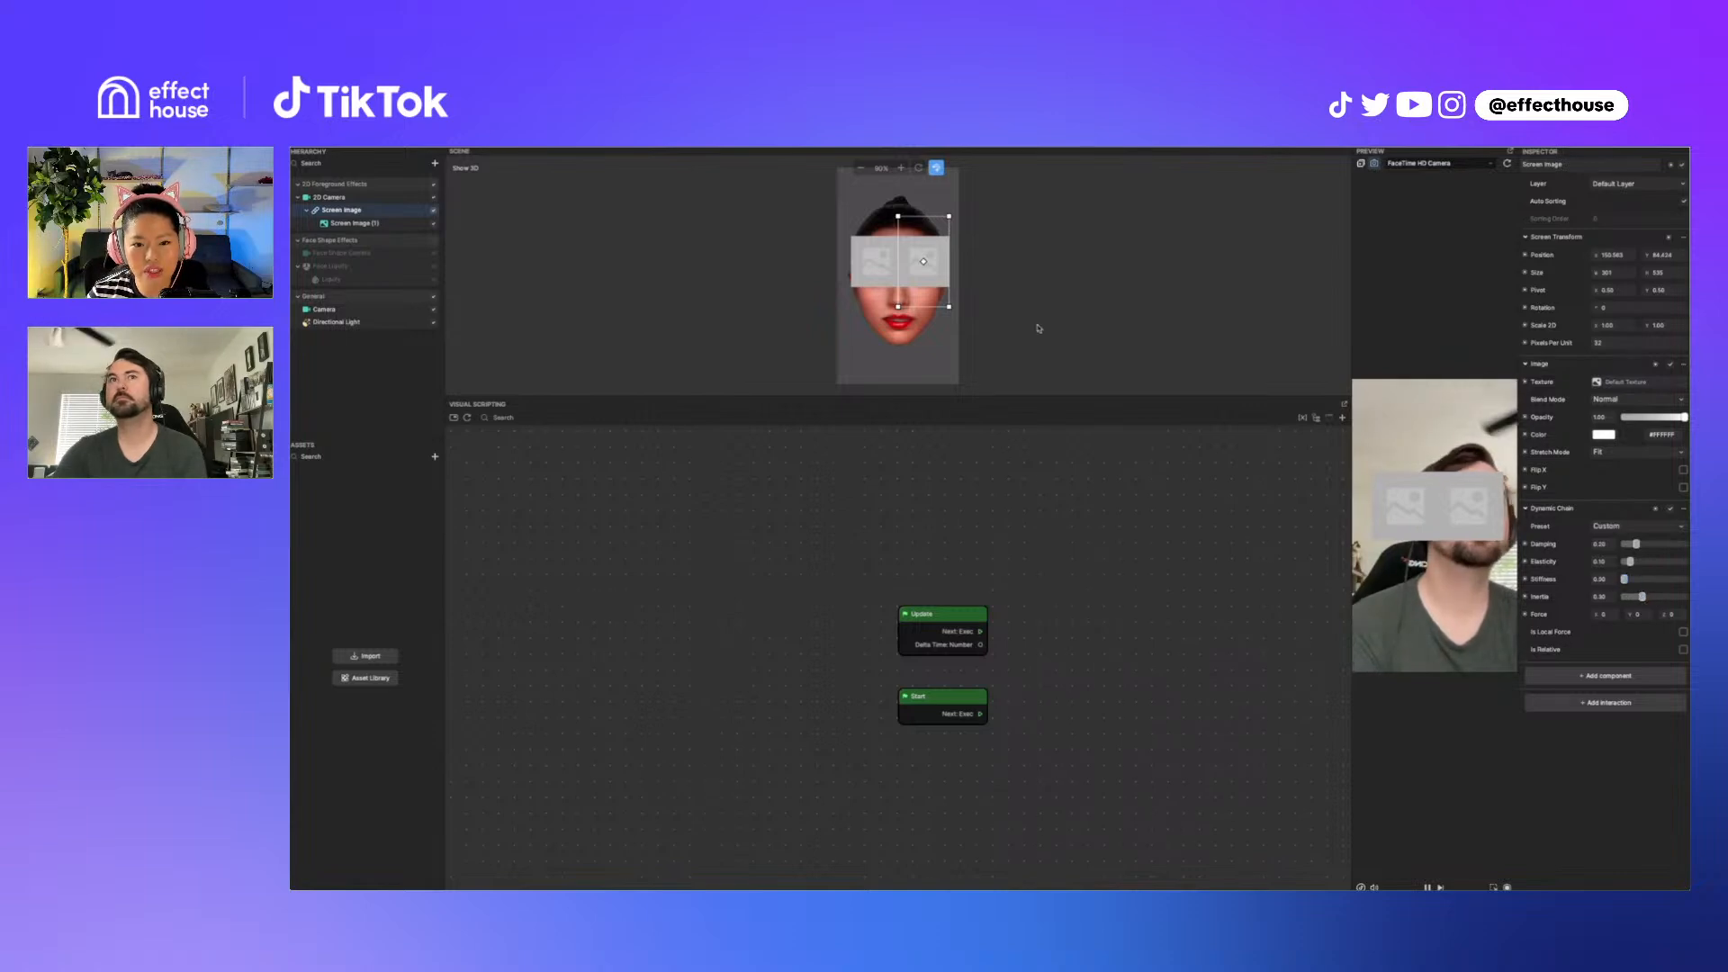
mouse_move(939, 289)
left_mouse_down()
mouse_move(936, 270)
mouse_move(967, 275)
mouse_move(952, 299)
mouse_move(938, 207)
mouse_move(929, 277)
left_mouse_up()
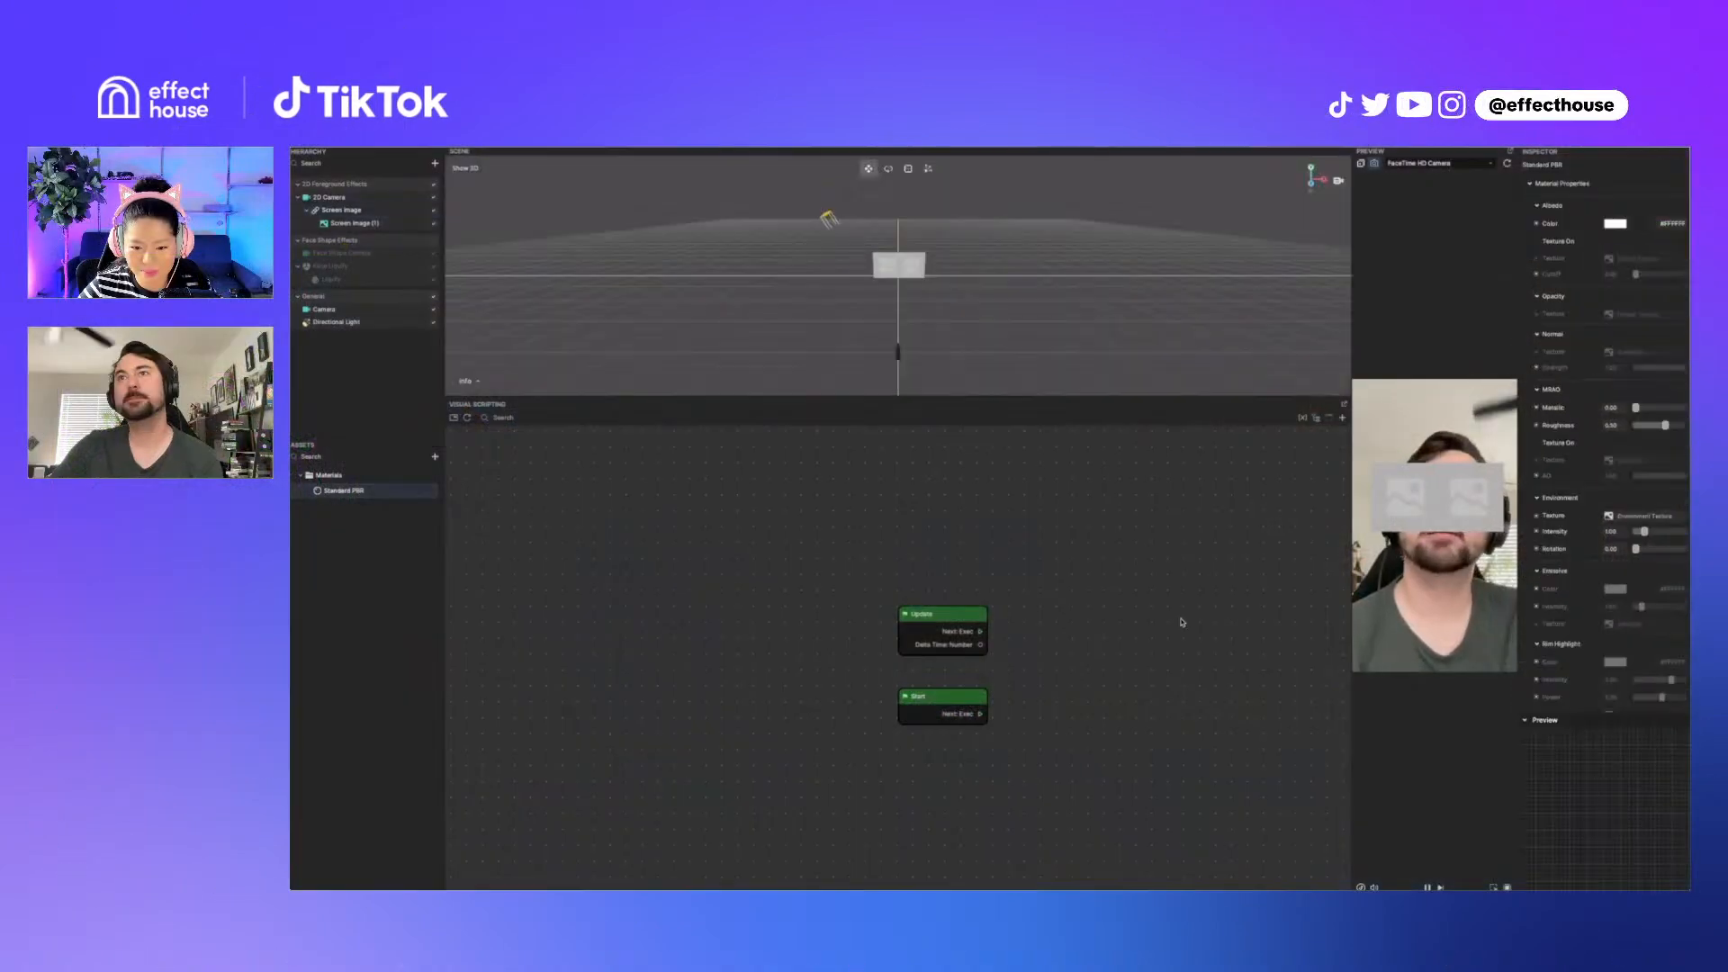
Step: Set the Standard PBR material's Blend Mode to Multiply
scroll(1626, 629, "down", 5)
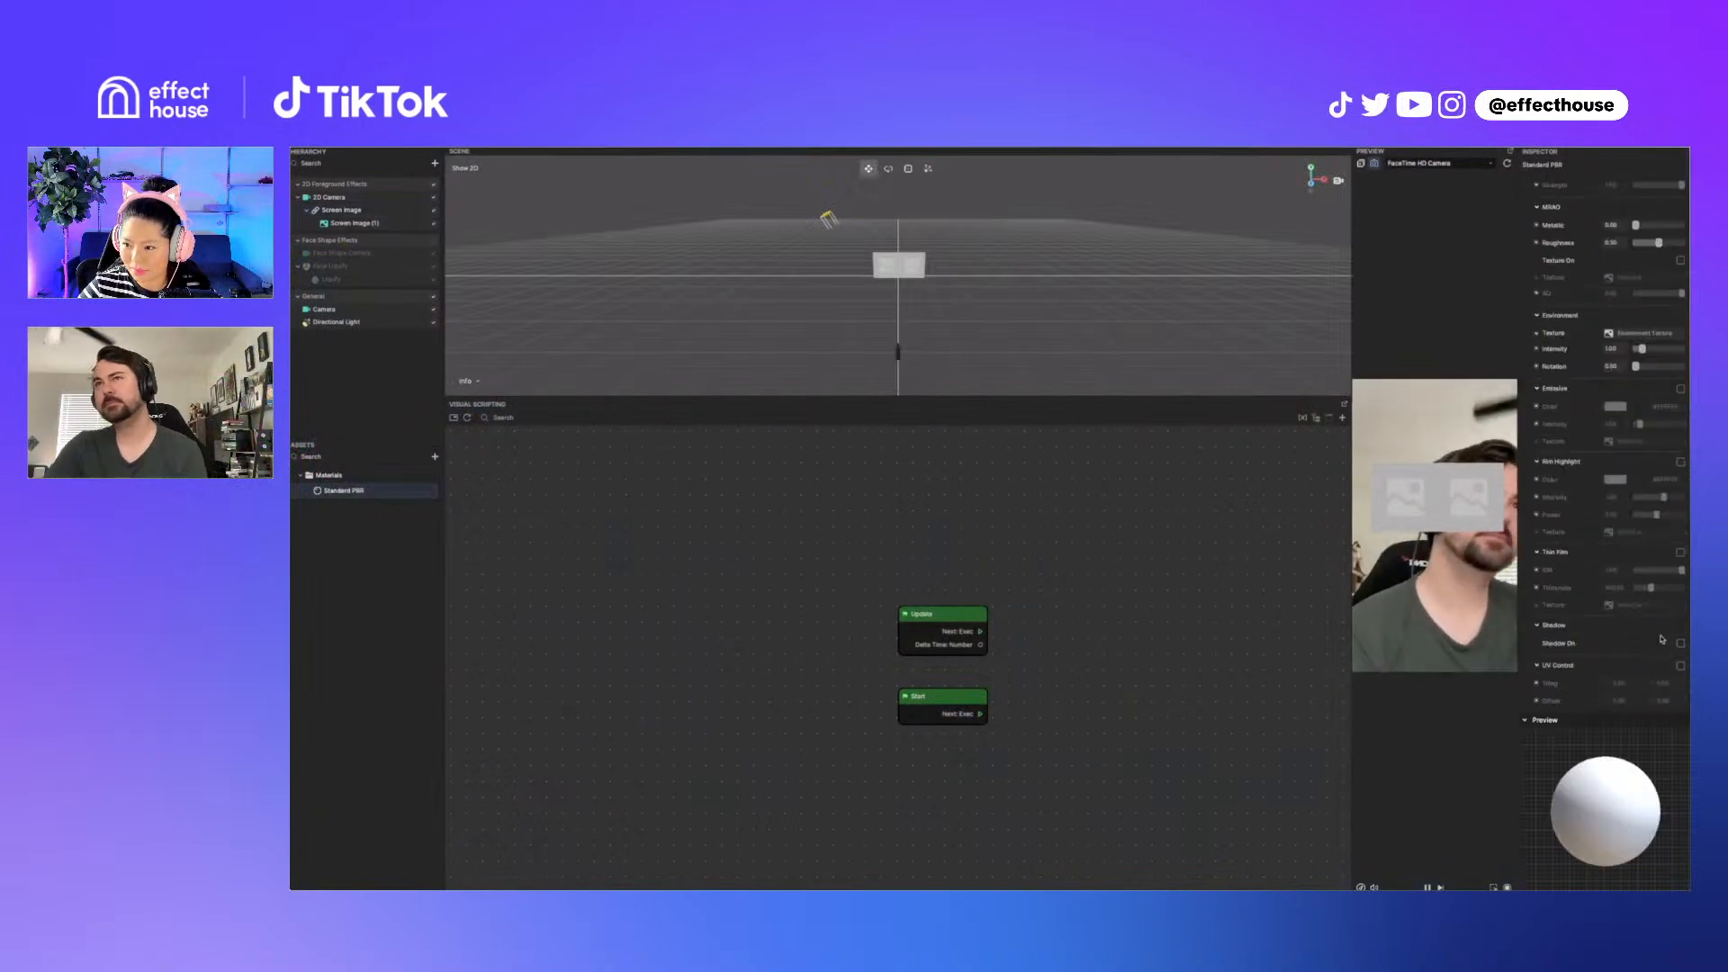
left_click(1556, 703)
scroll(1569, 656, "down", 3)
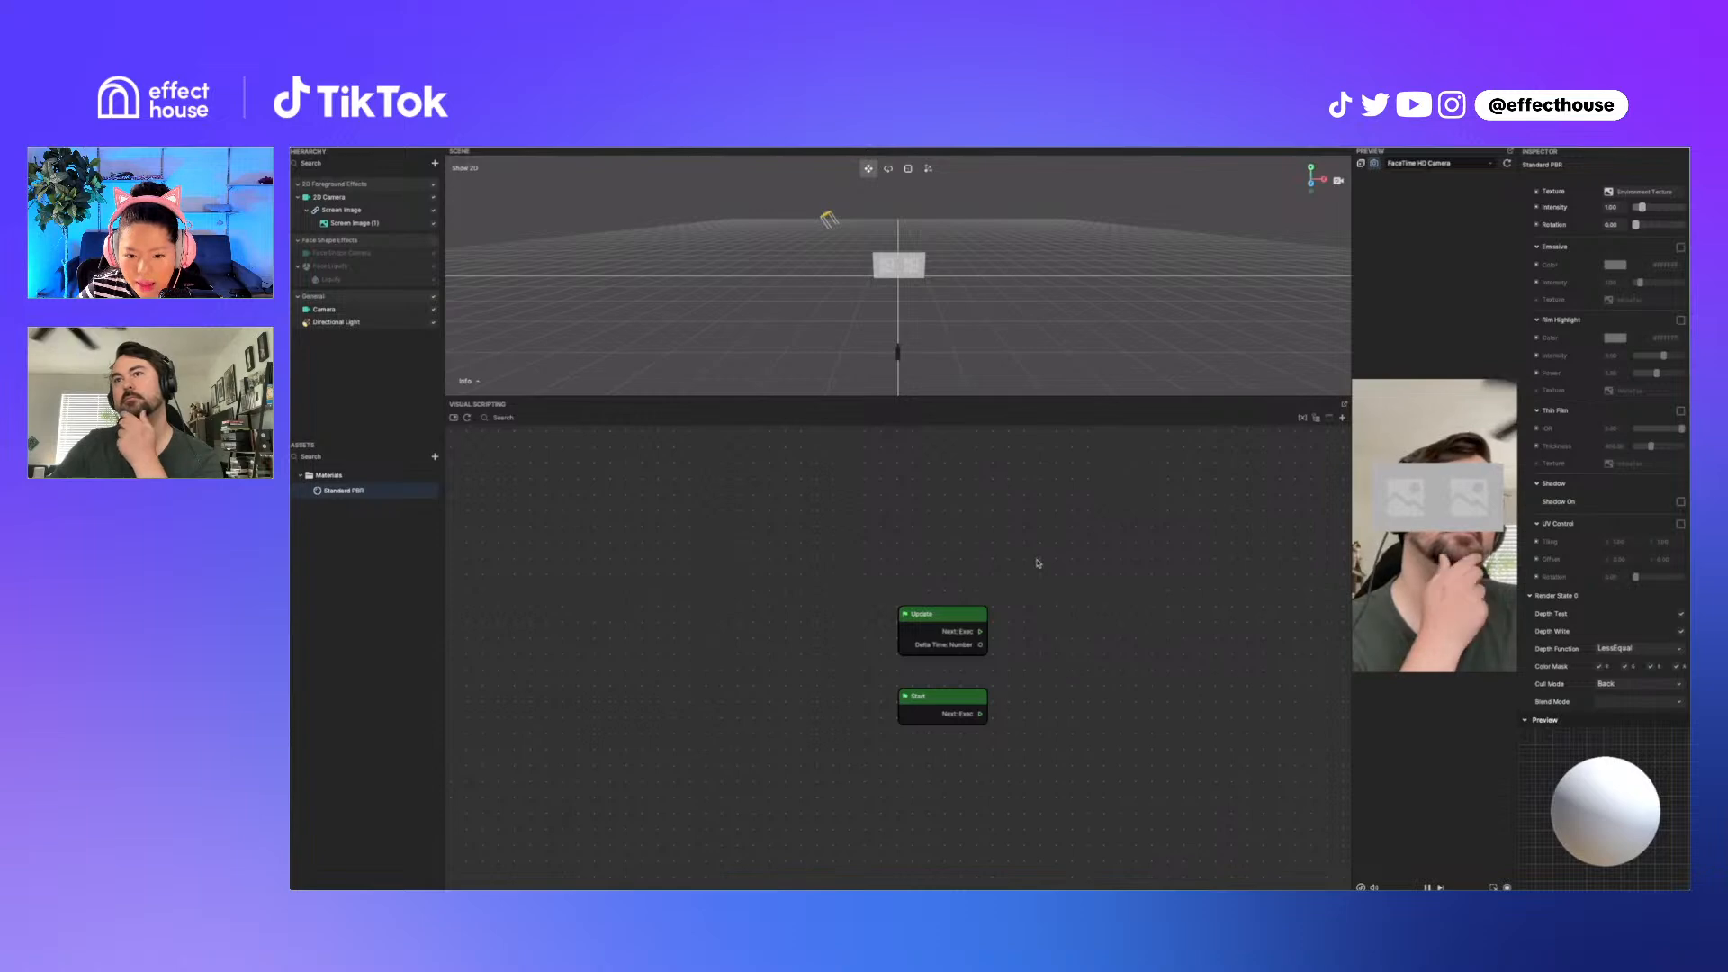
left_click(1638, 702)
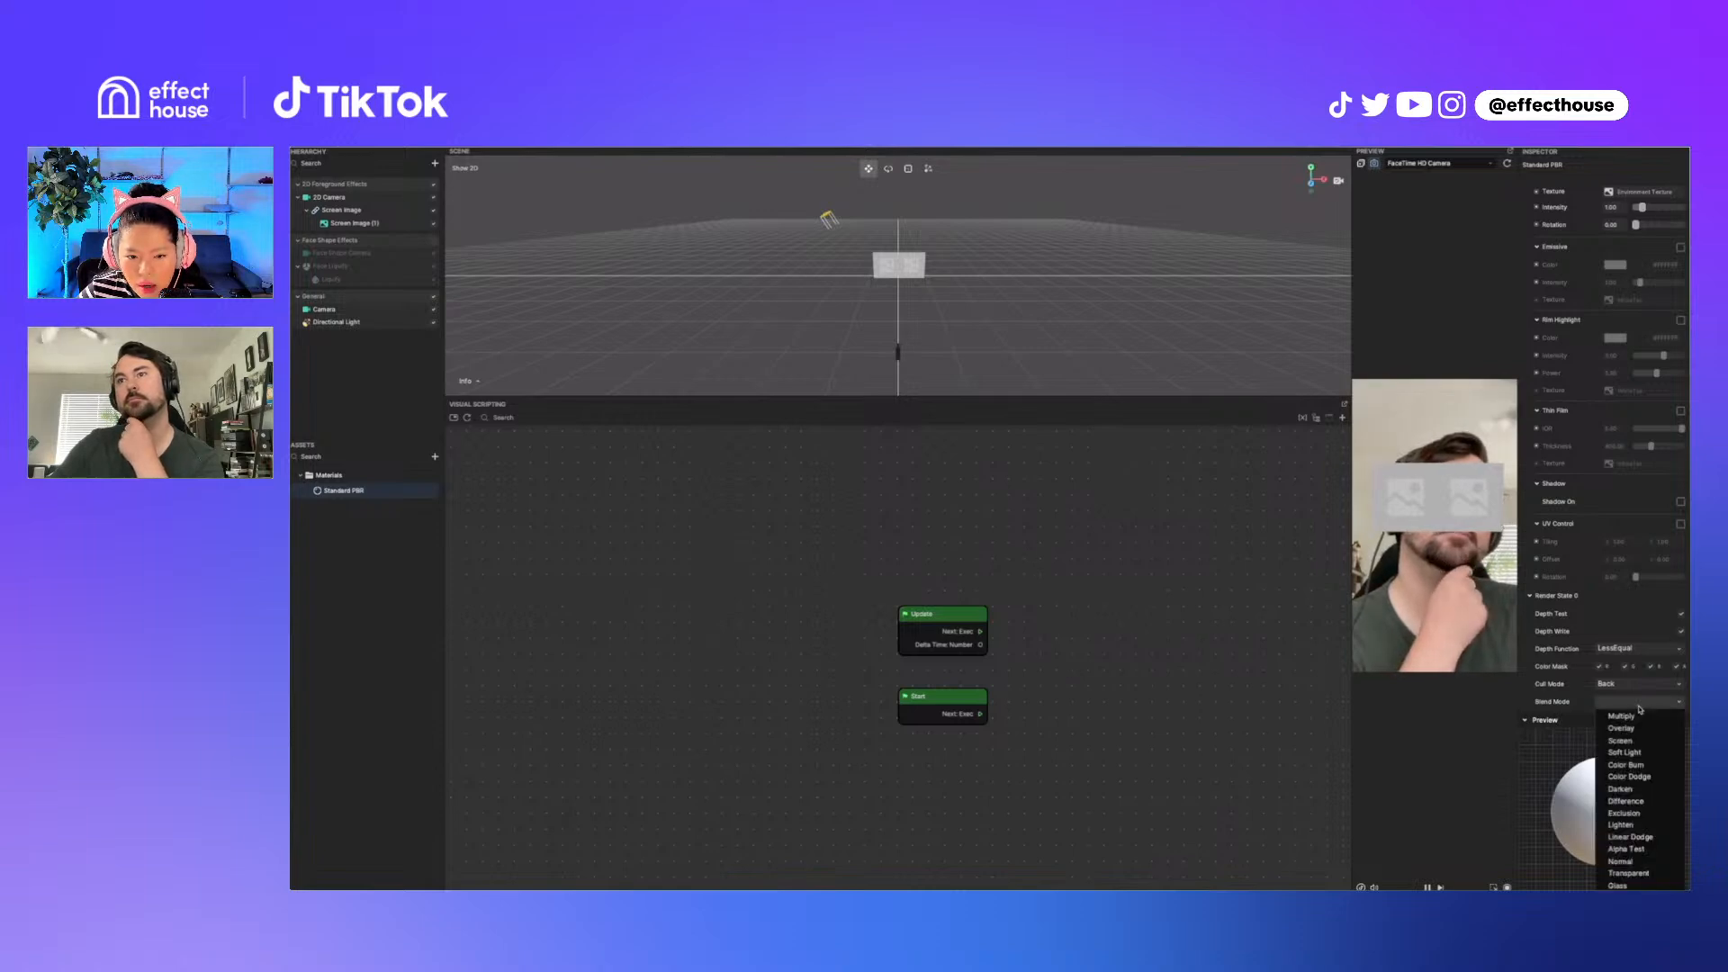
left_click(1558, 709)
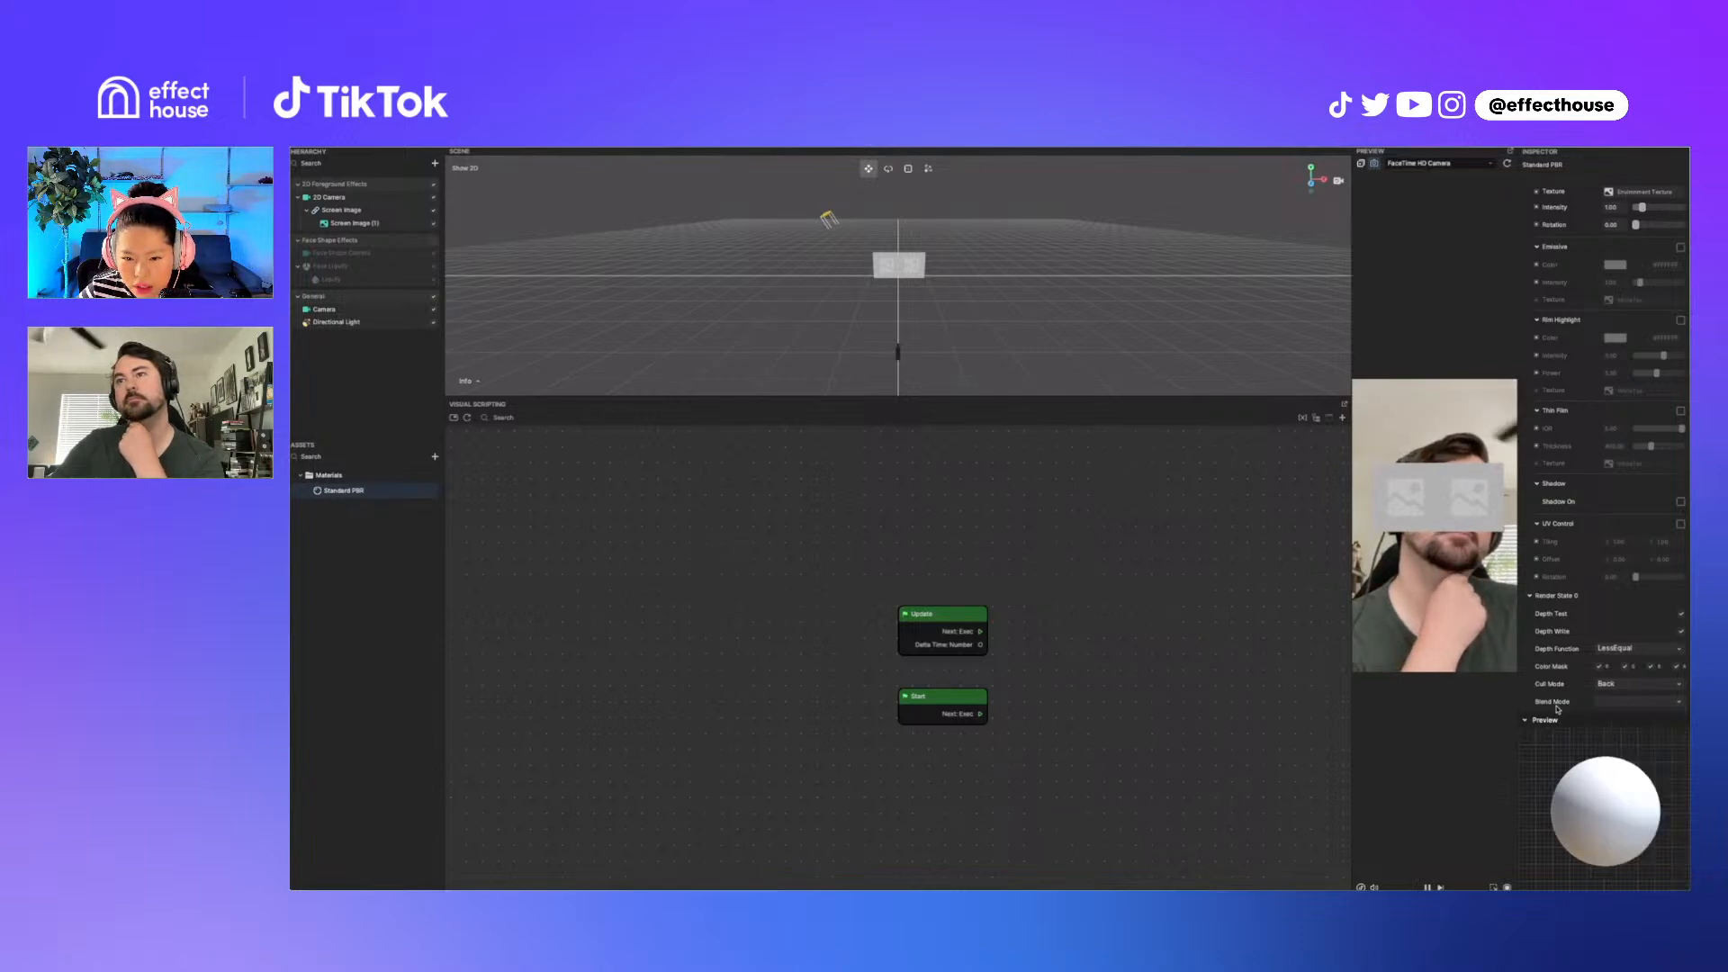
left_click(1640, 703)
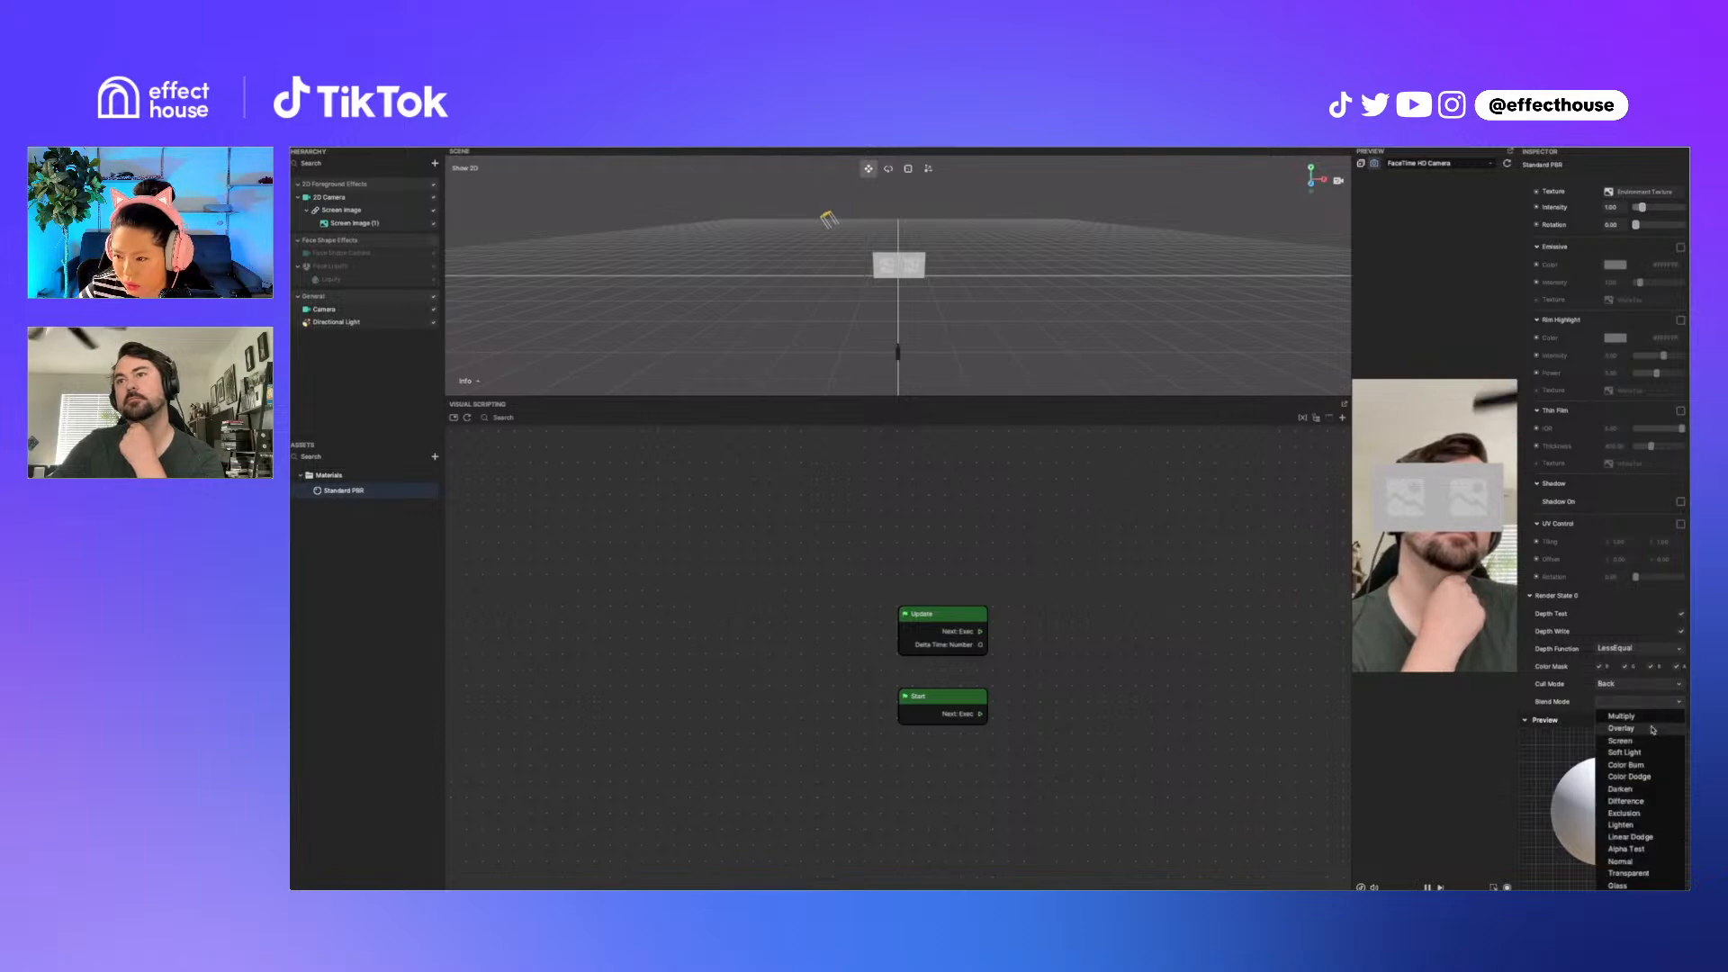
left_click(1576, 709)
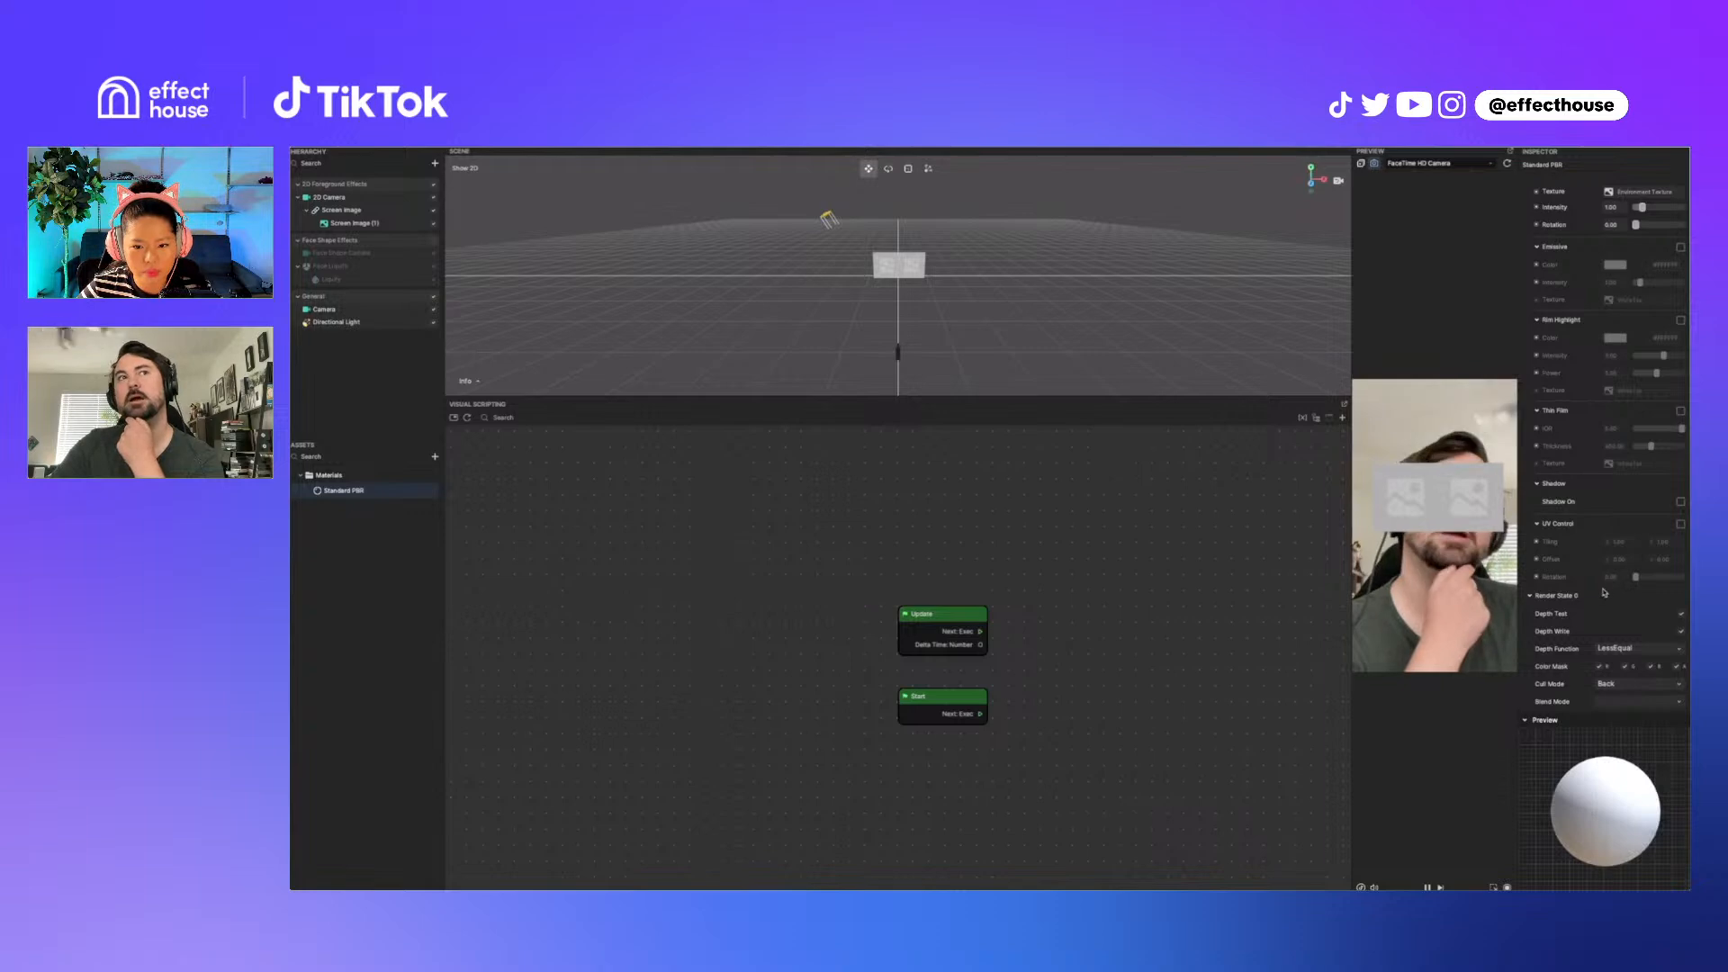
left_click(1672, 707)
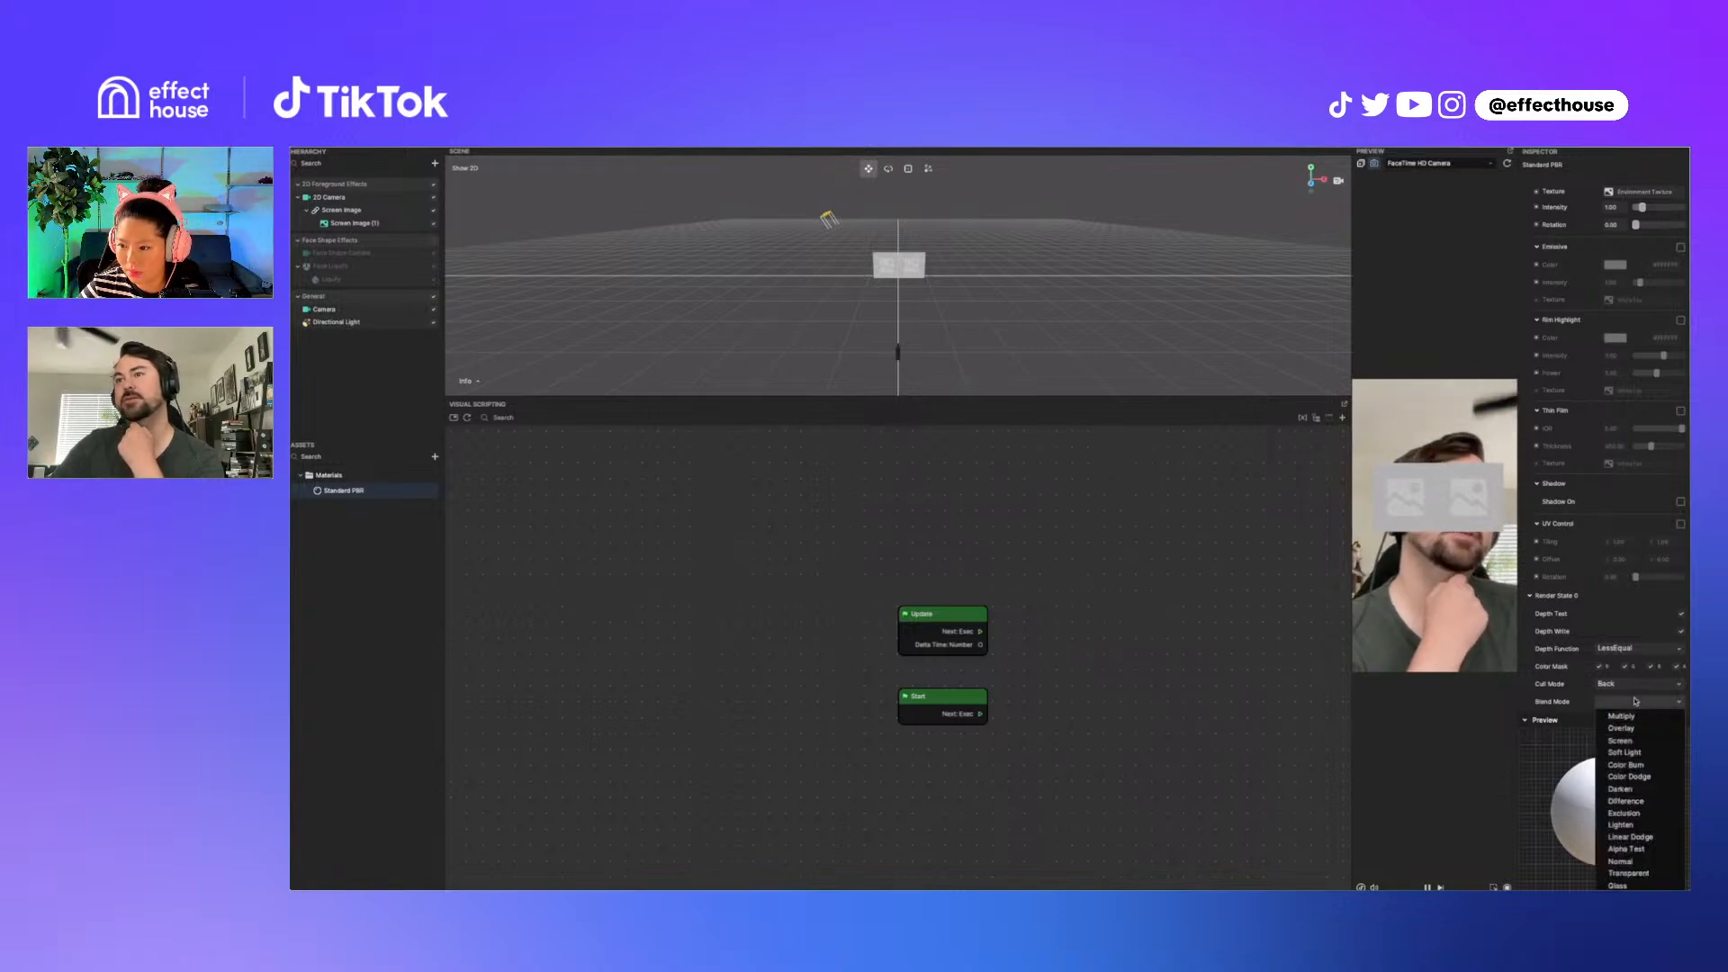
left_click(1561, 707)
left_click(1638, 701)
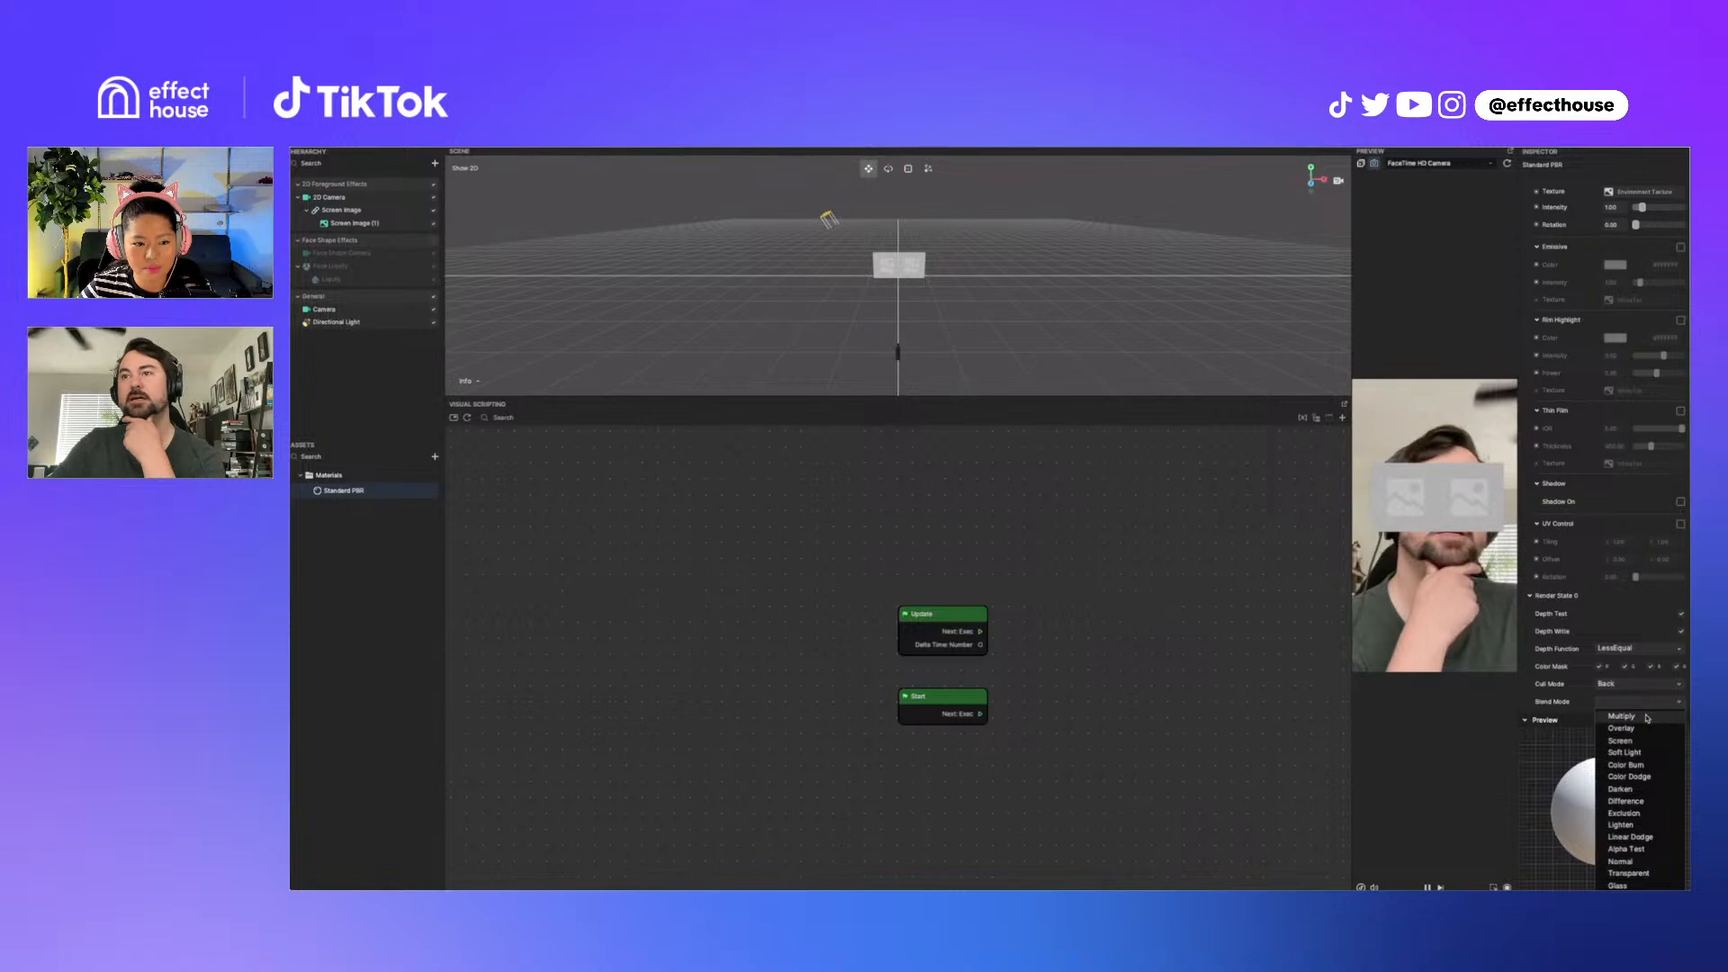
left_click(1620, 717)
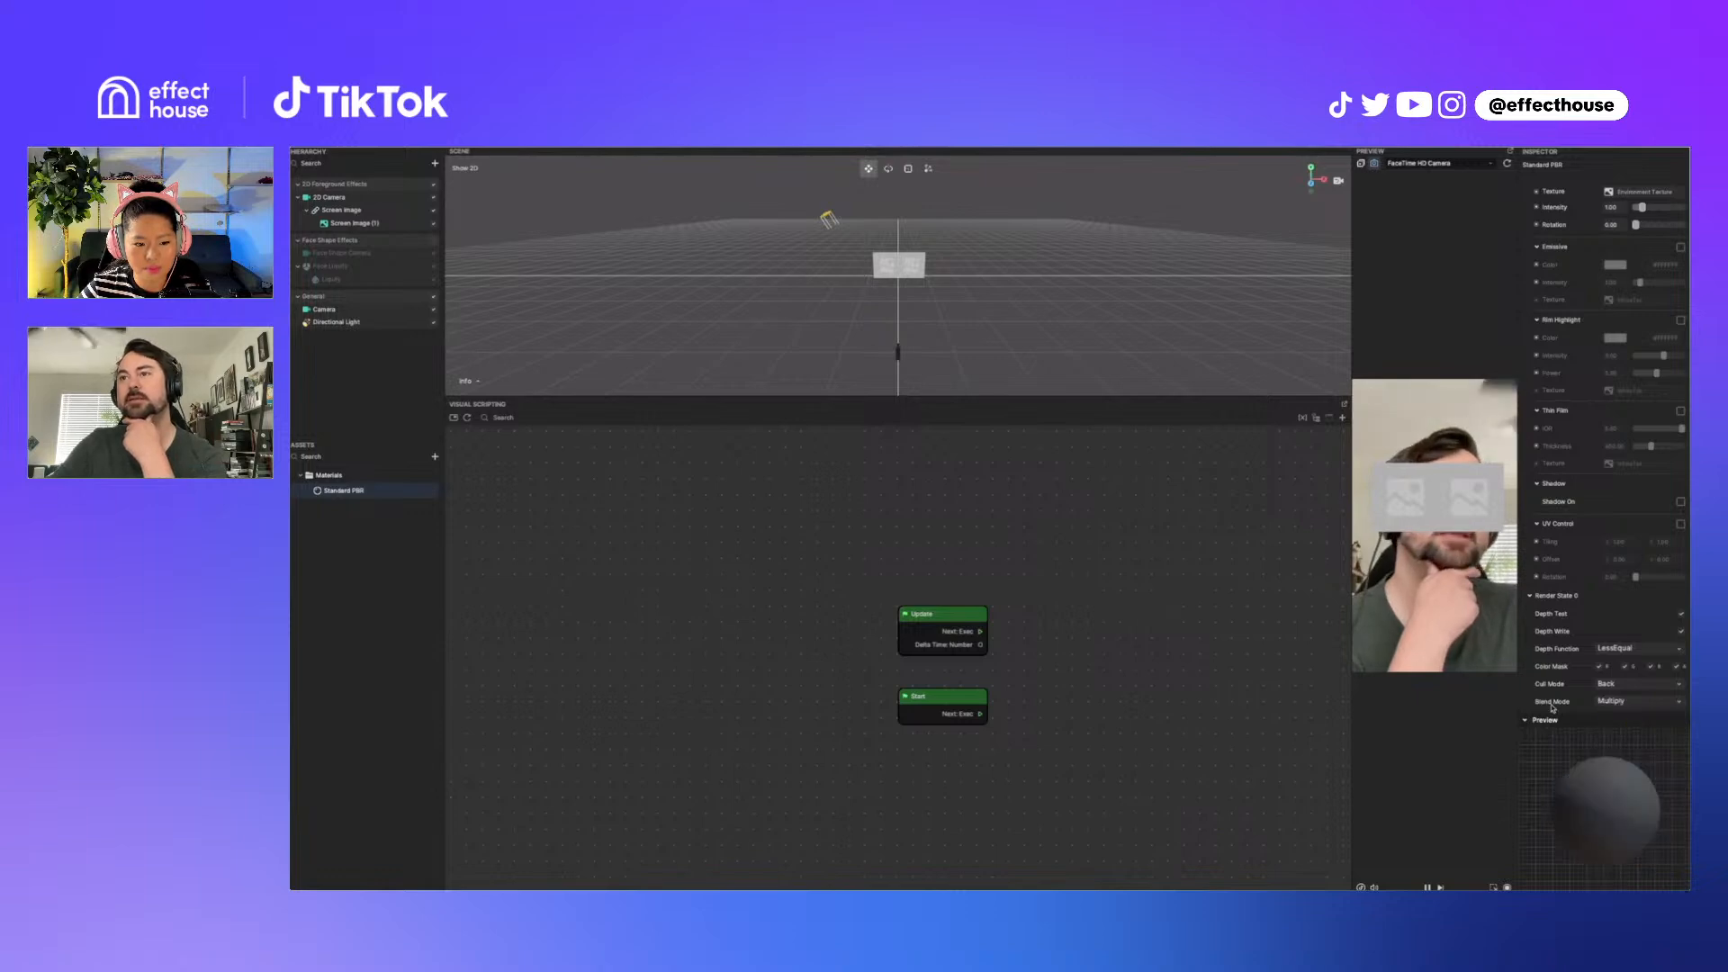
Step: Set the Standard PBR material's Blend Mode to Transparent
left_click(1625, 701)
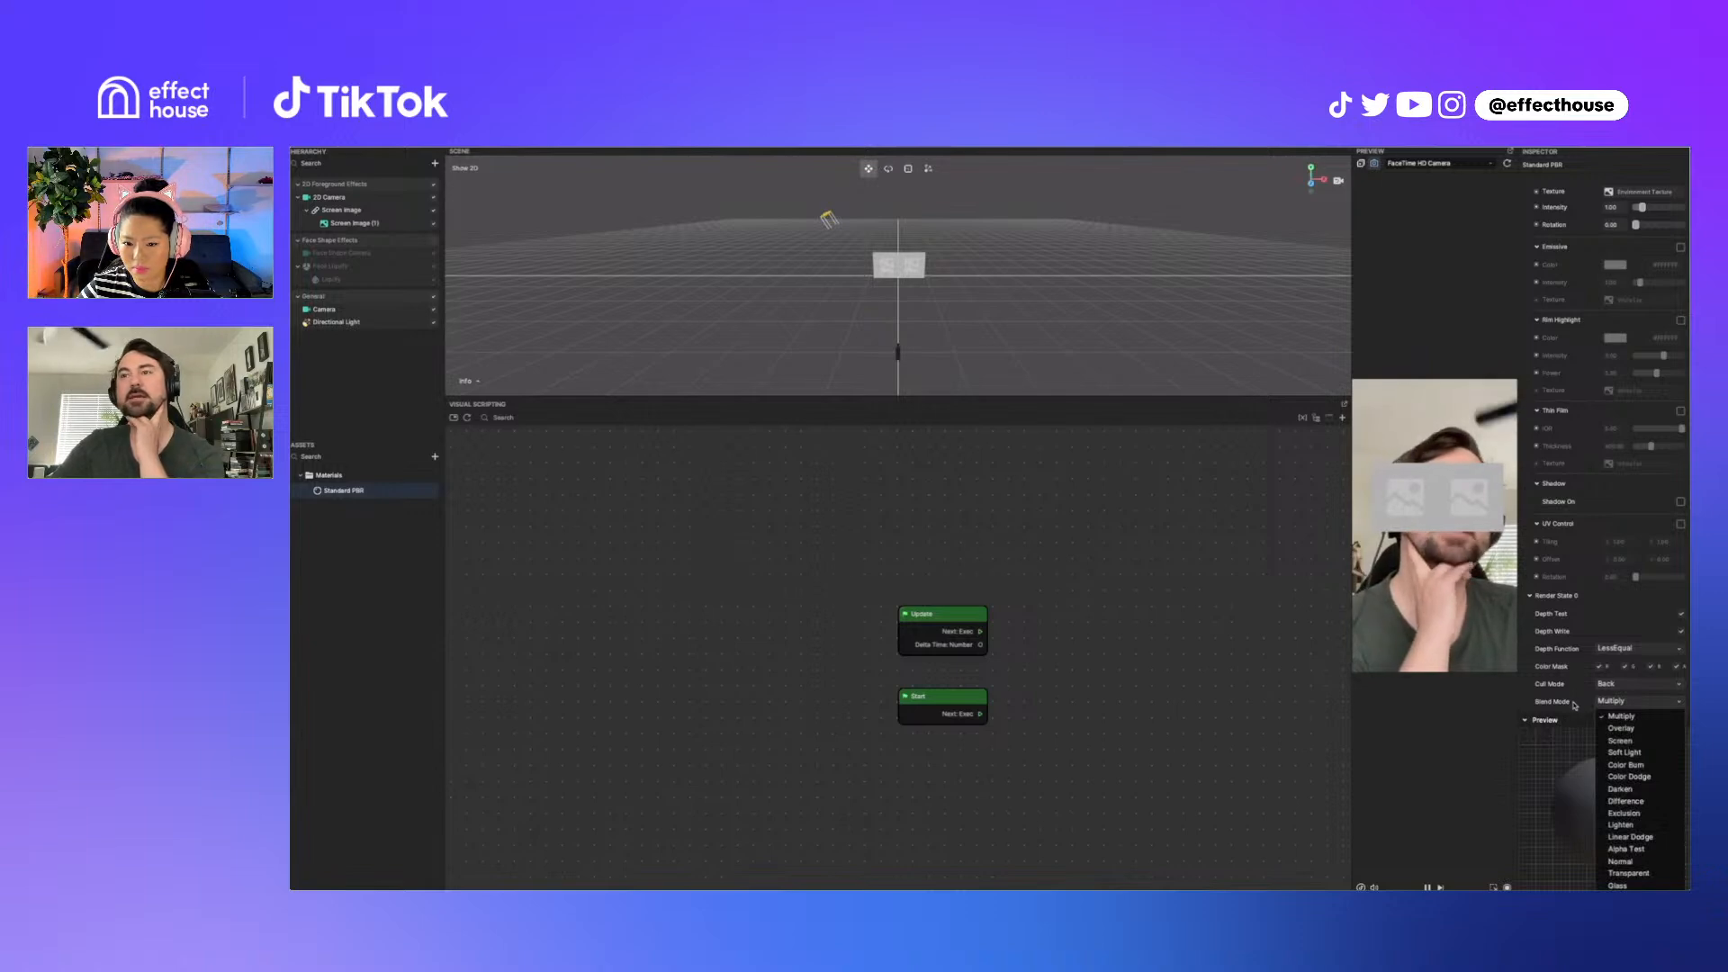
left_click(1575, 705)
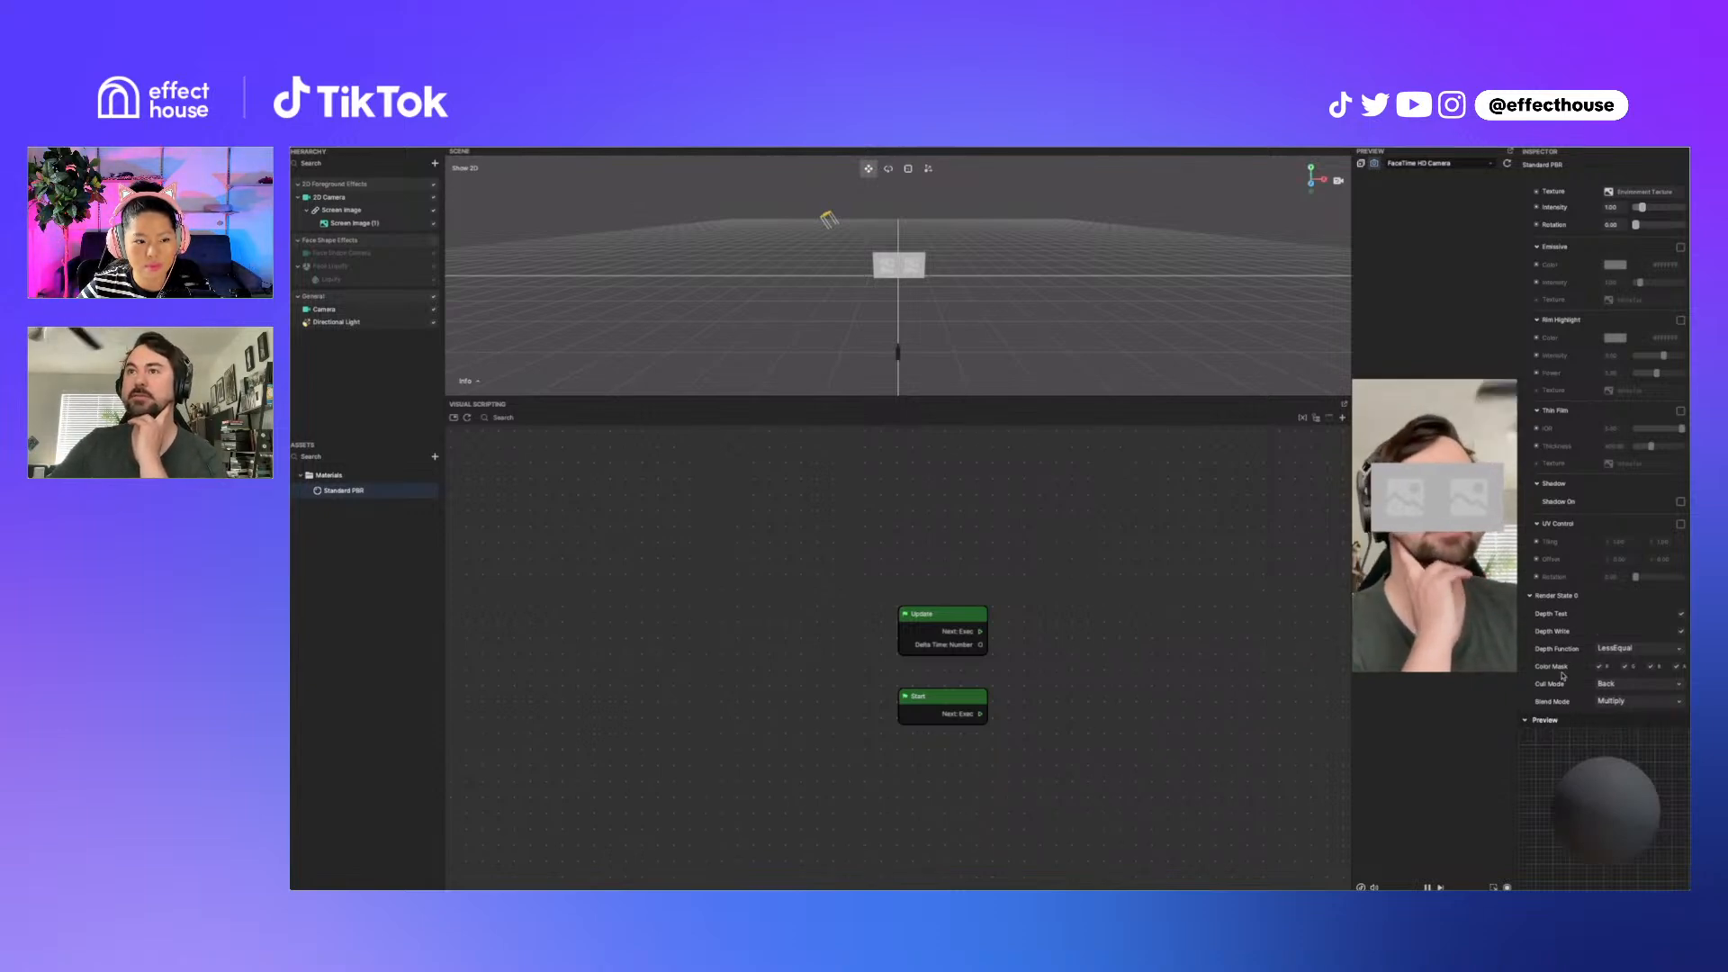
left_click(1614, 704)
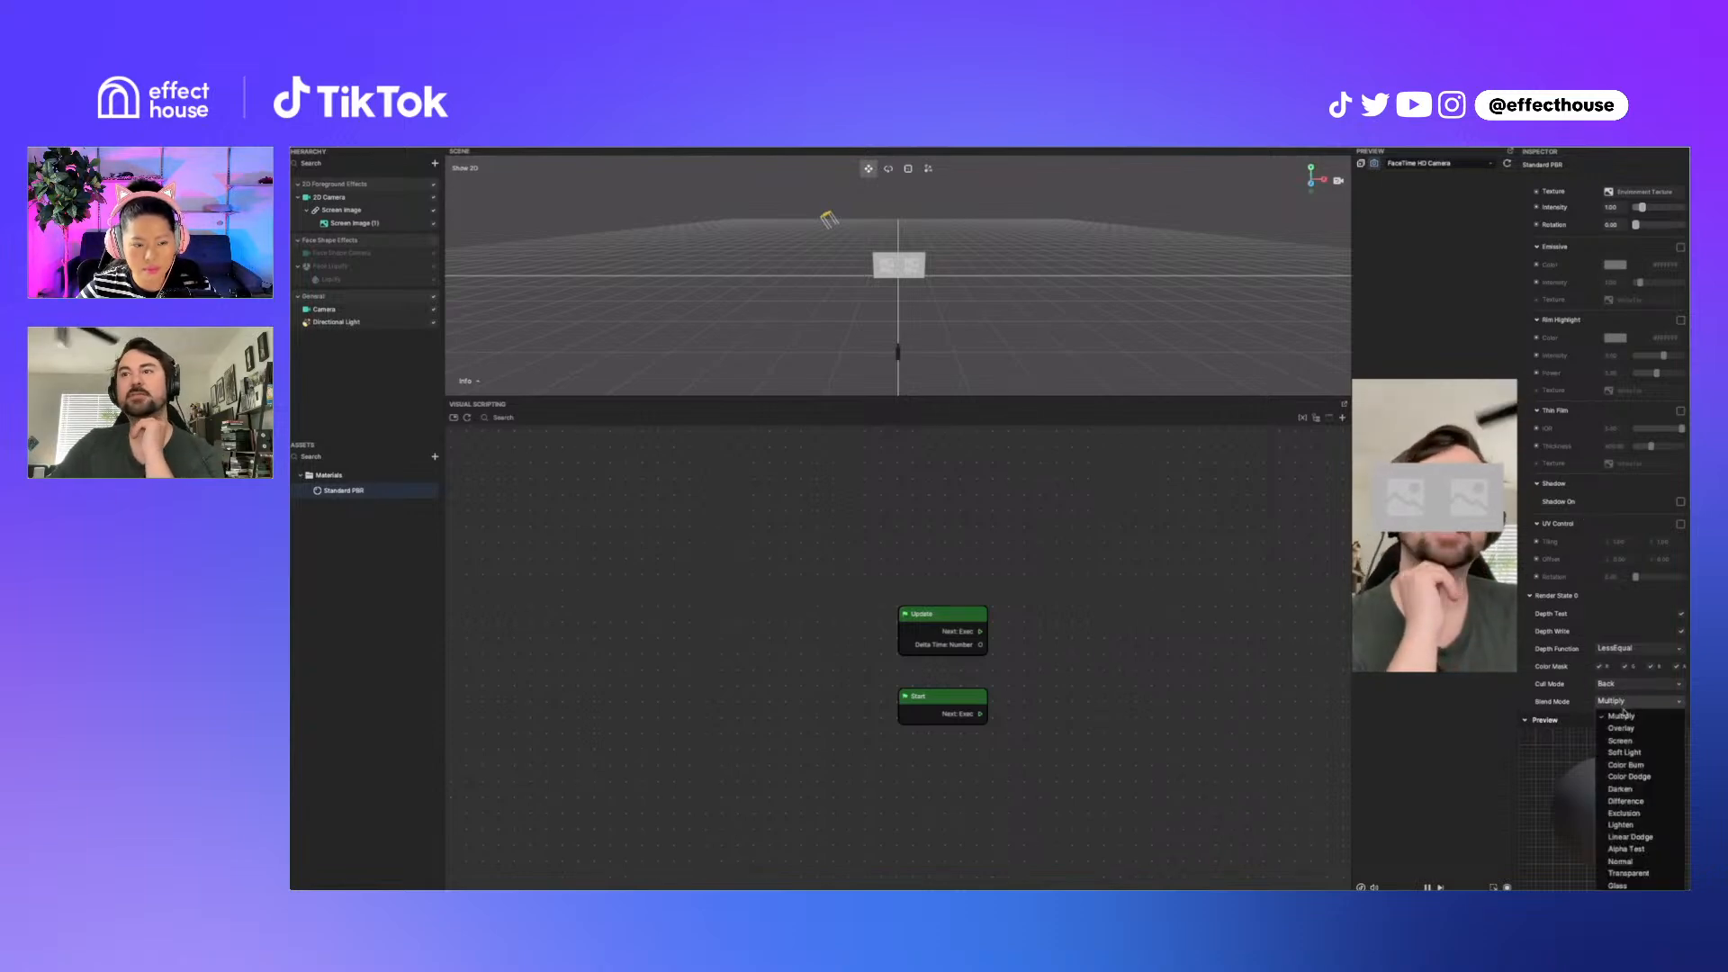
left_click(1623, 874)
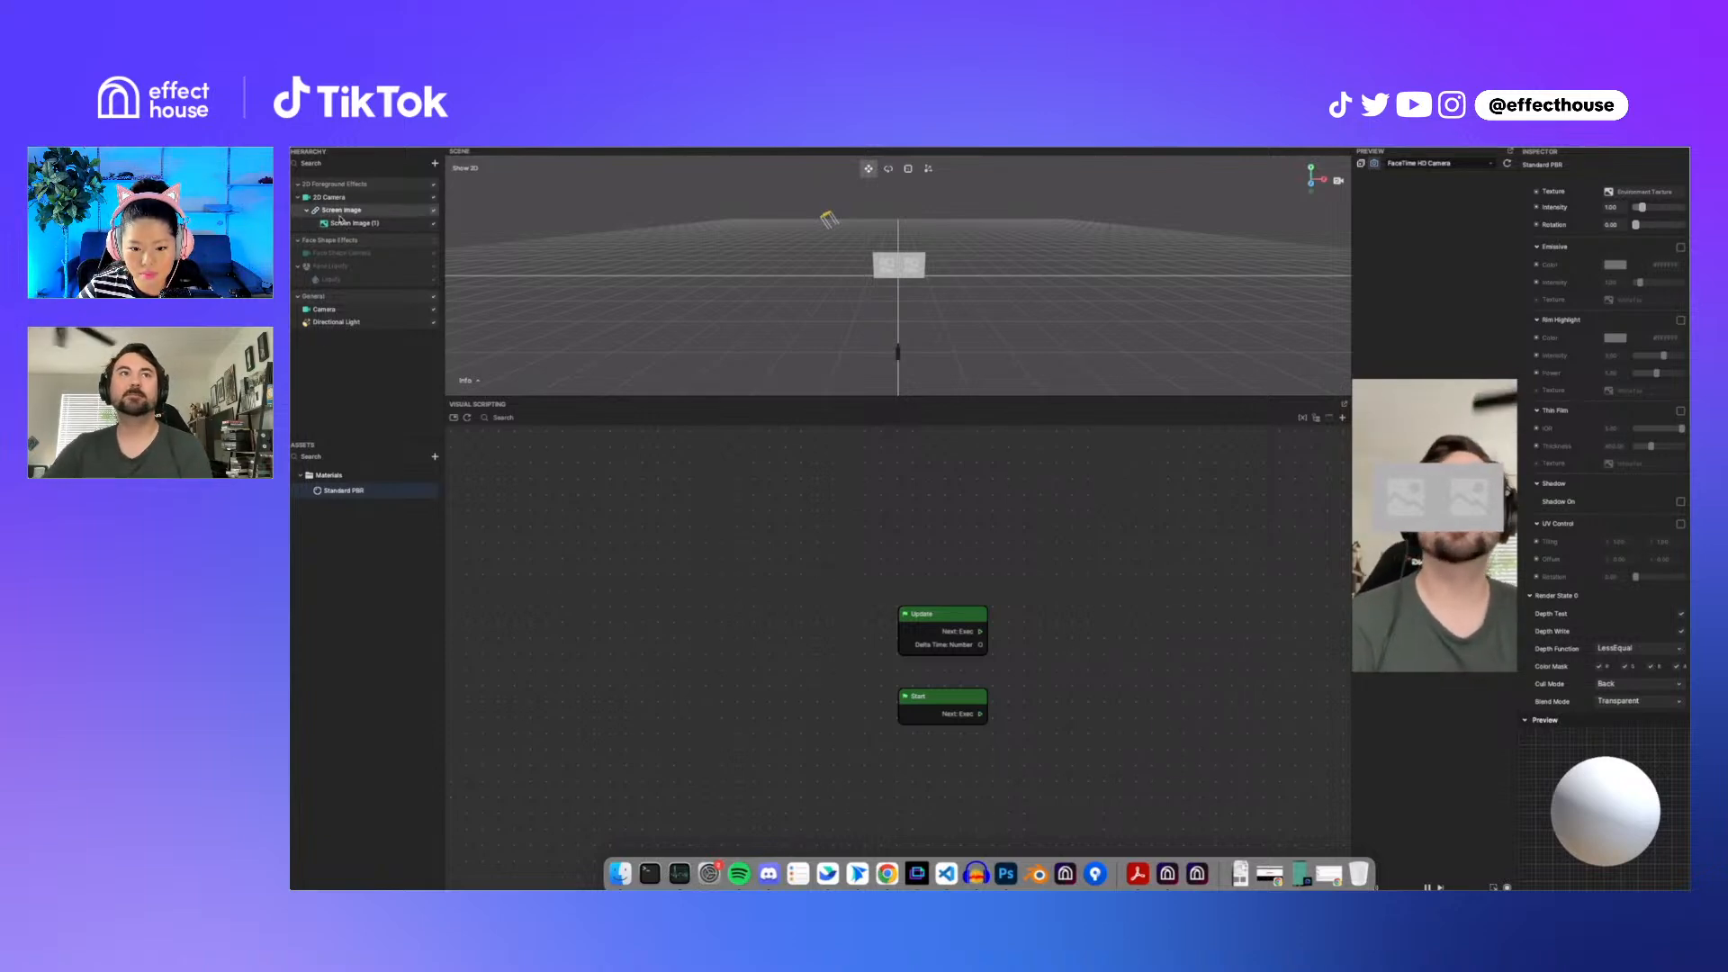
Step: Disable the Image component of Screen Image and lower its position Y to about 30
left_click(340, 214)
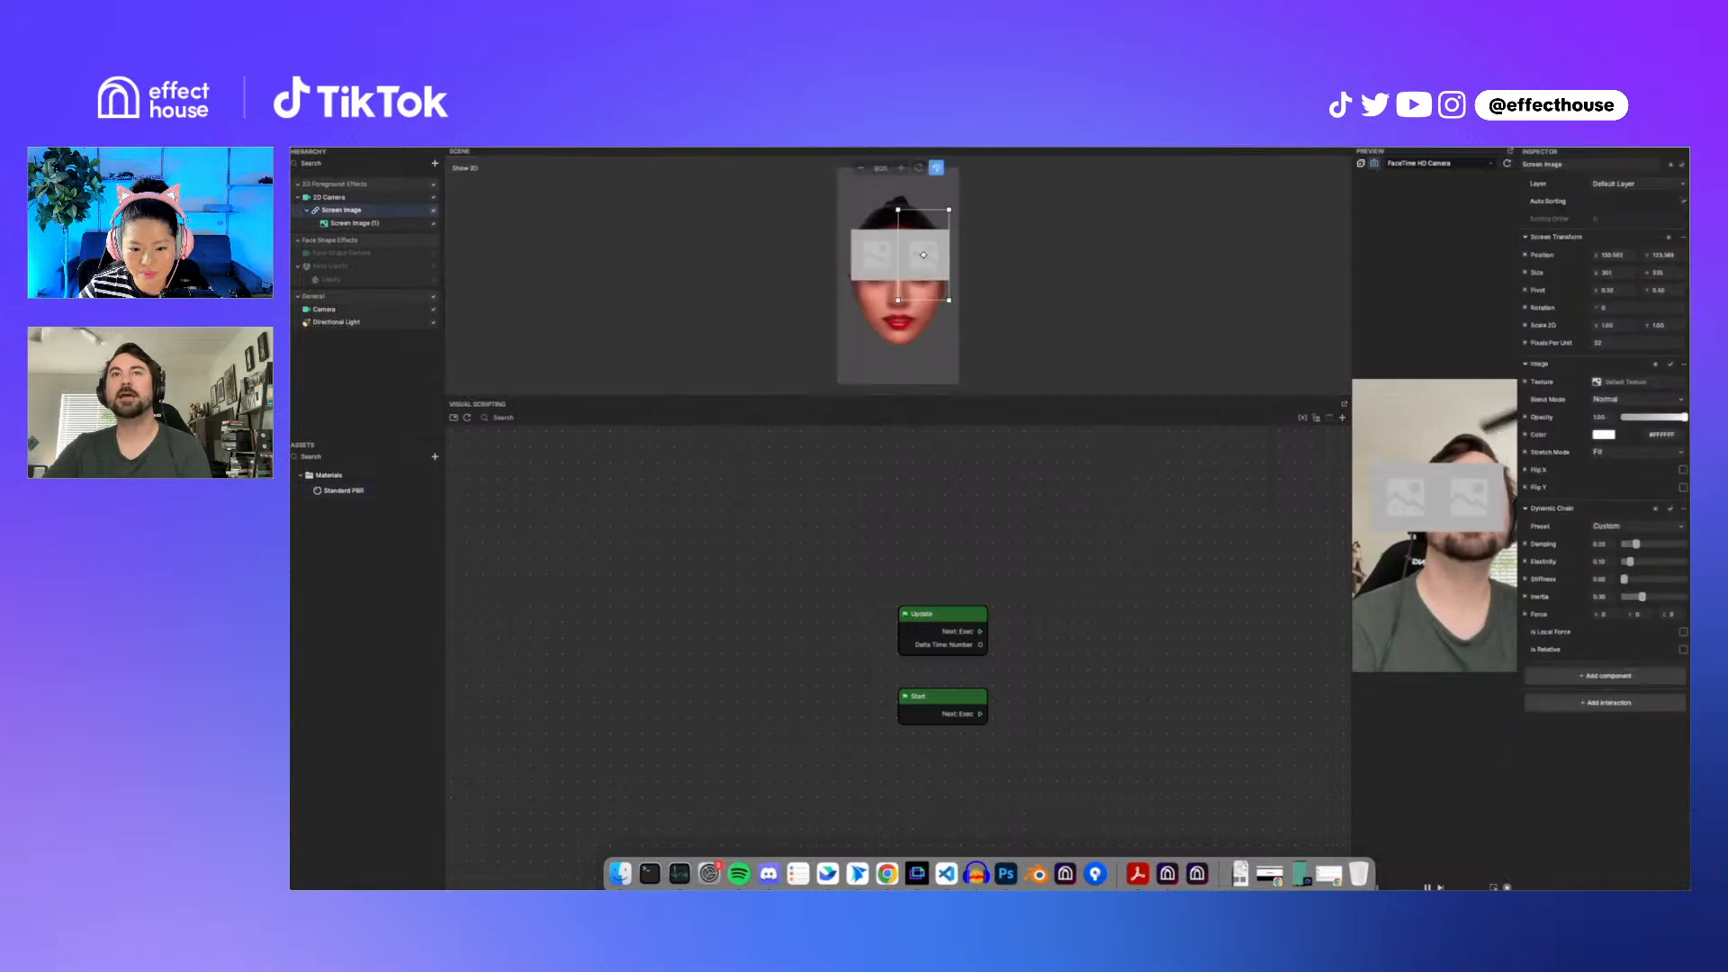
left_click(1671, 365)
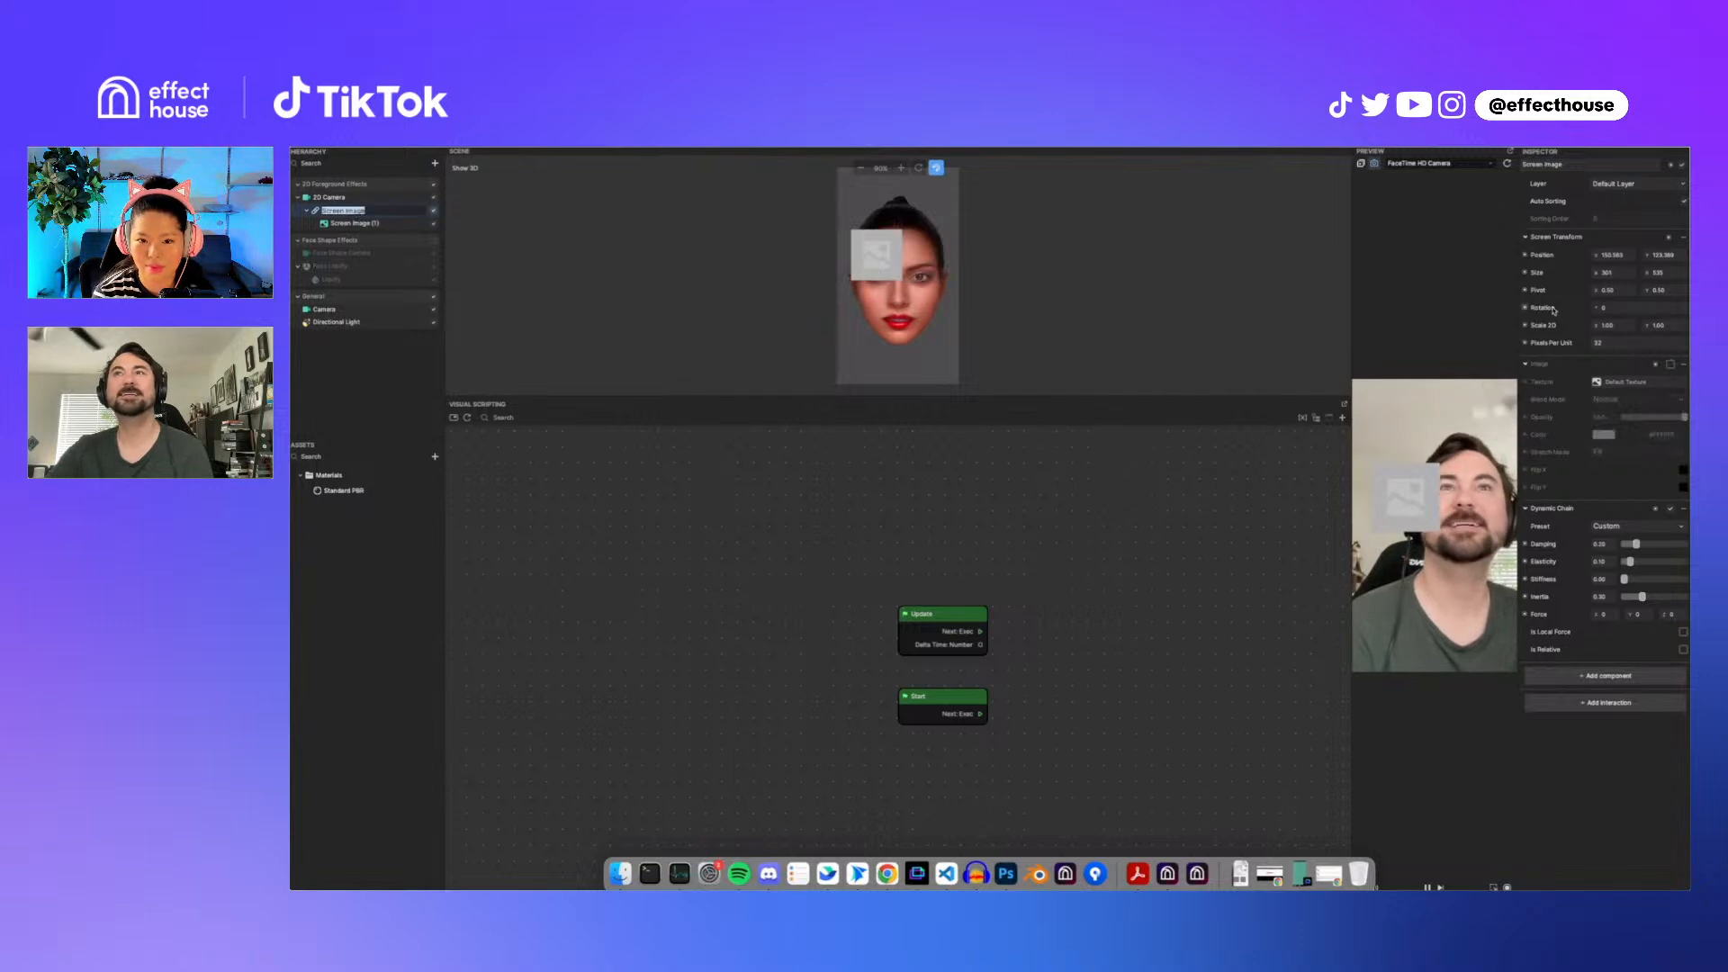
left_click_drag(1647, 258, 1521, 259)
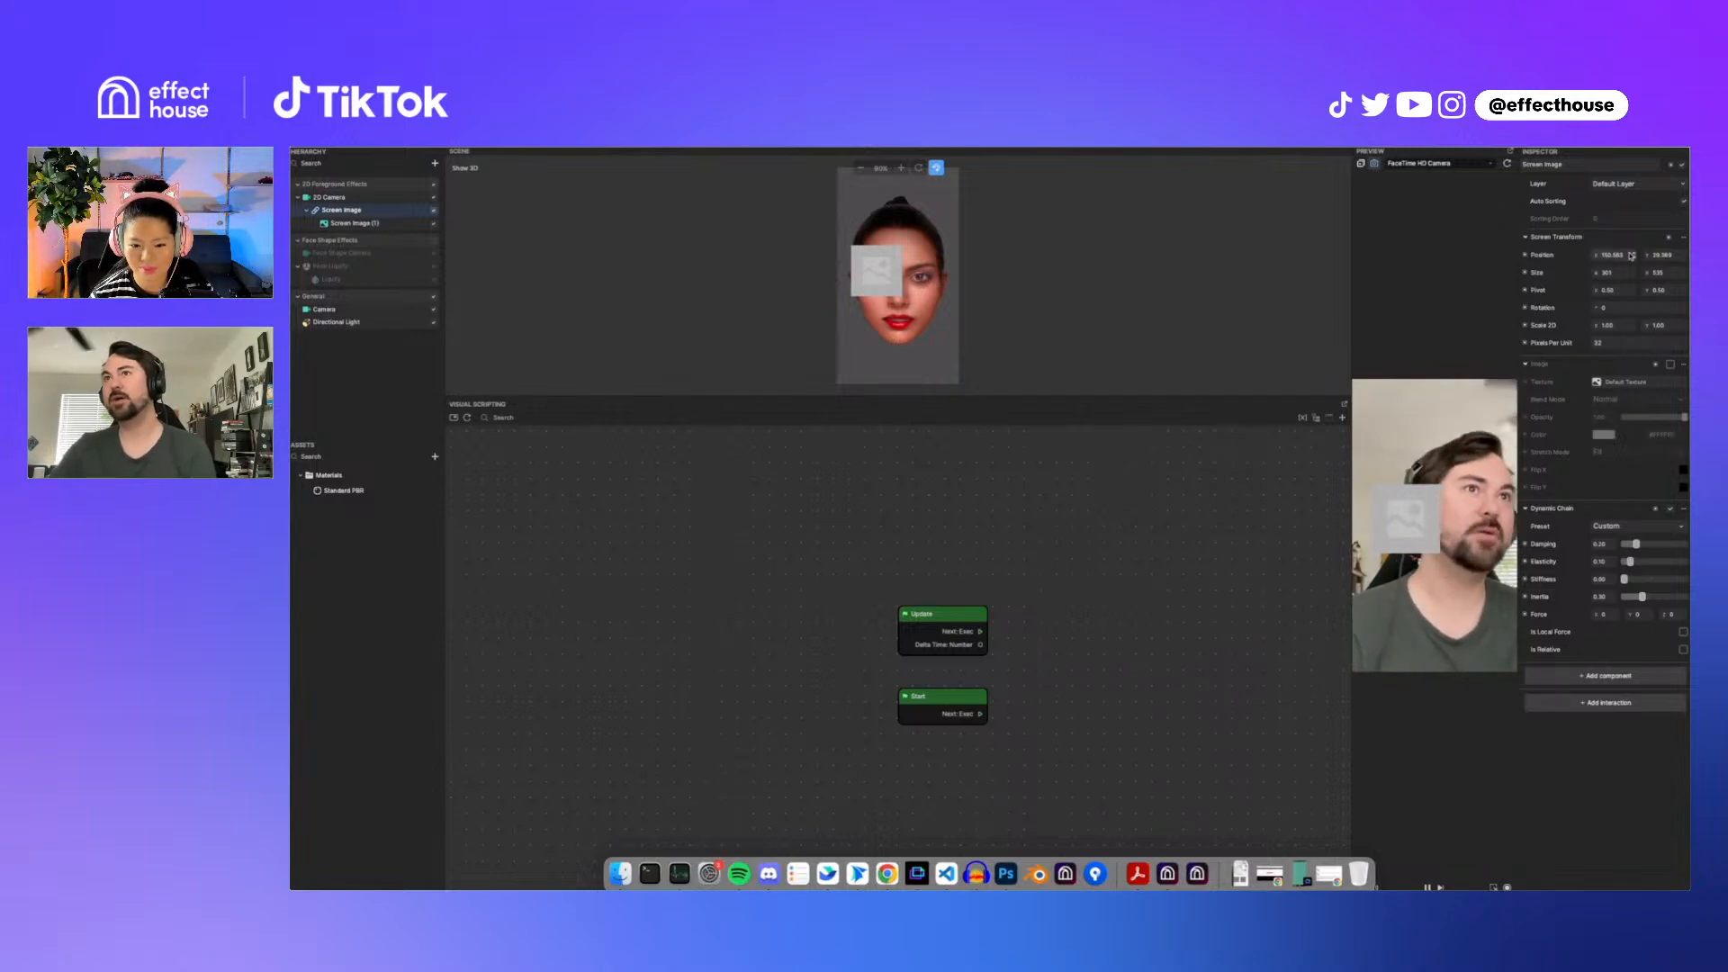
Step: Add a Set Rotation node for Screen Image to the visual scripting graph and arrange it beside the Update node
right_click(1531, 309)
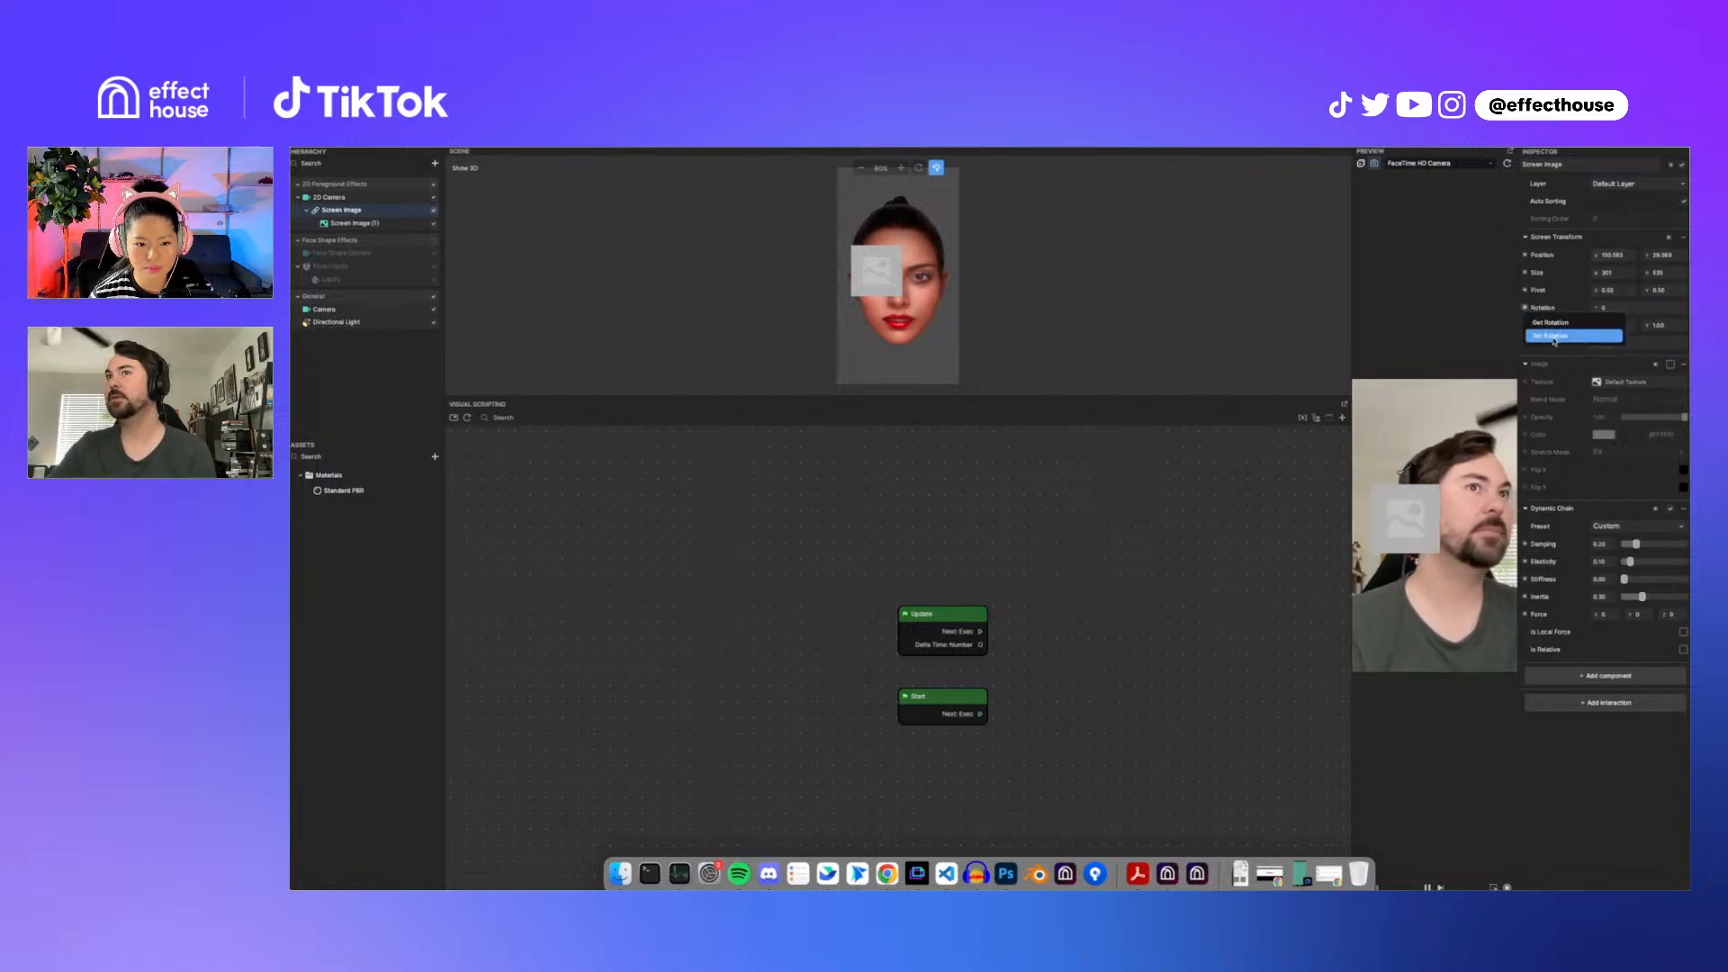
left_click(1554, 336)
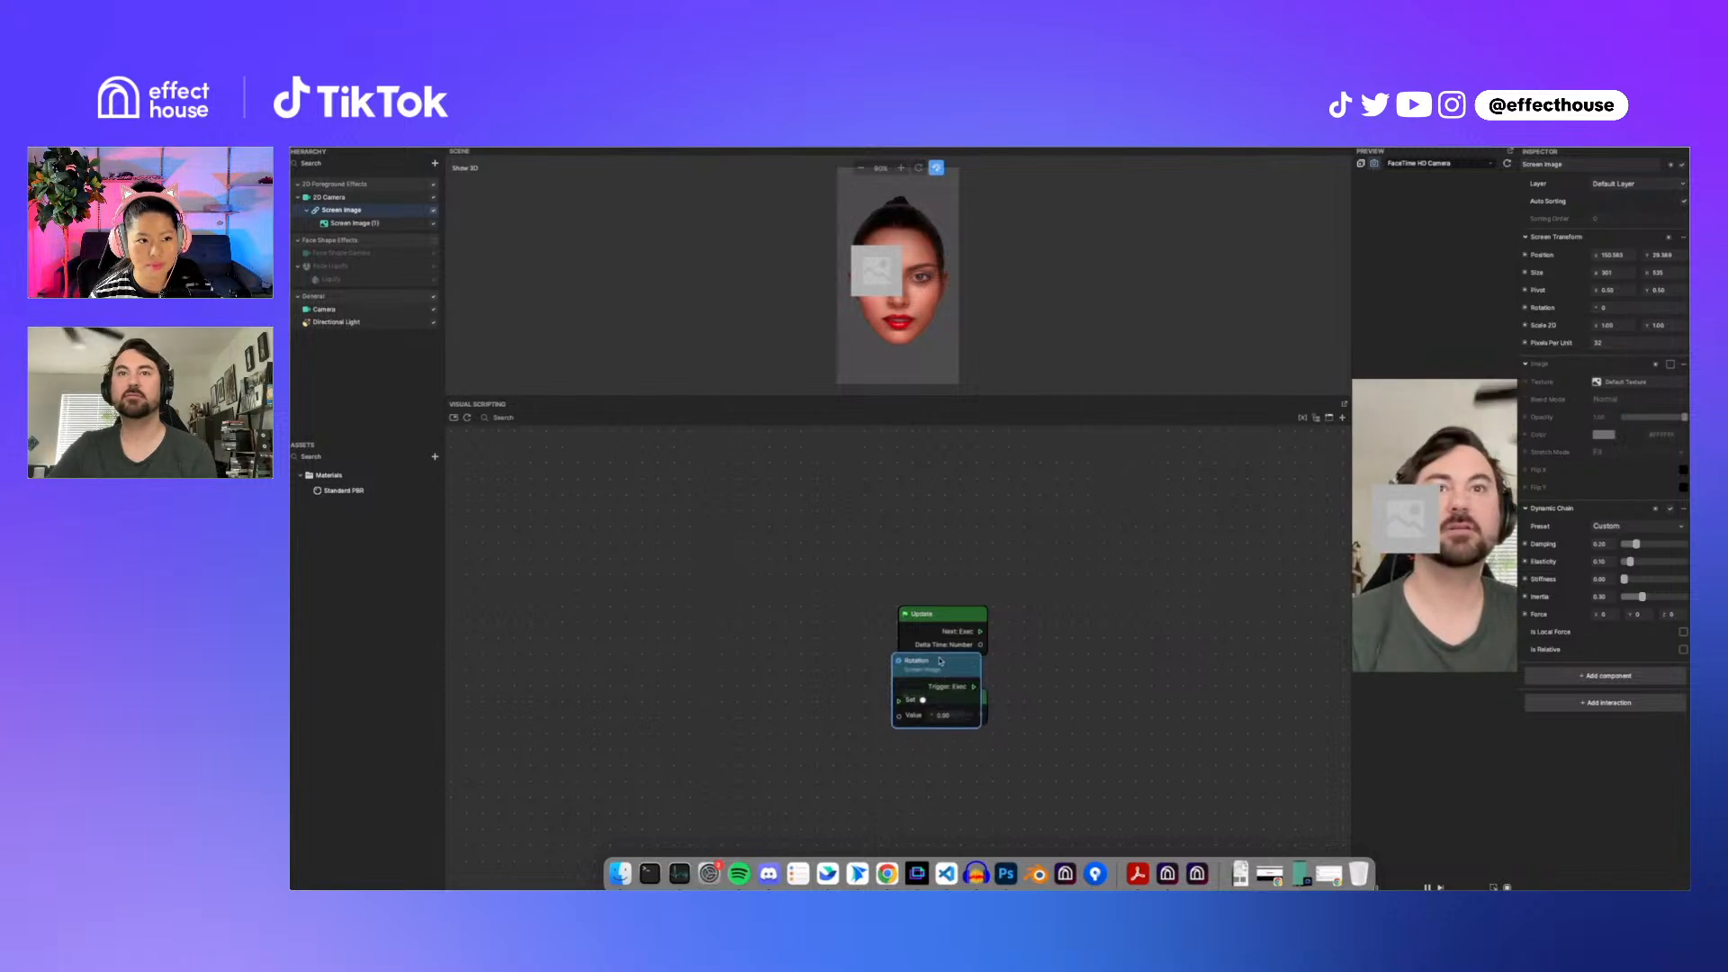
left_click_drag(942, 687, 953, 521)
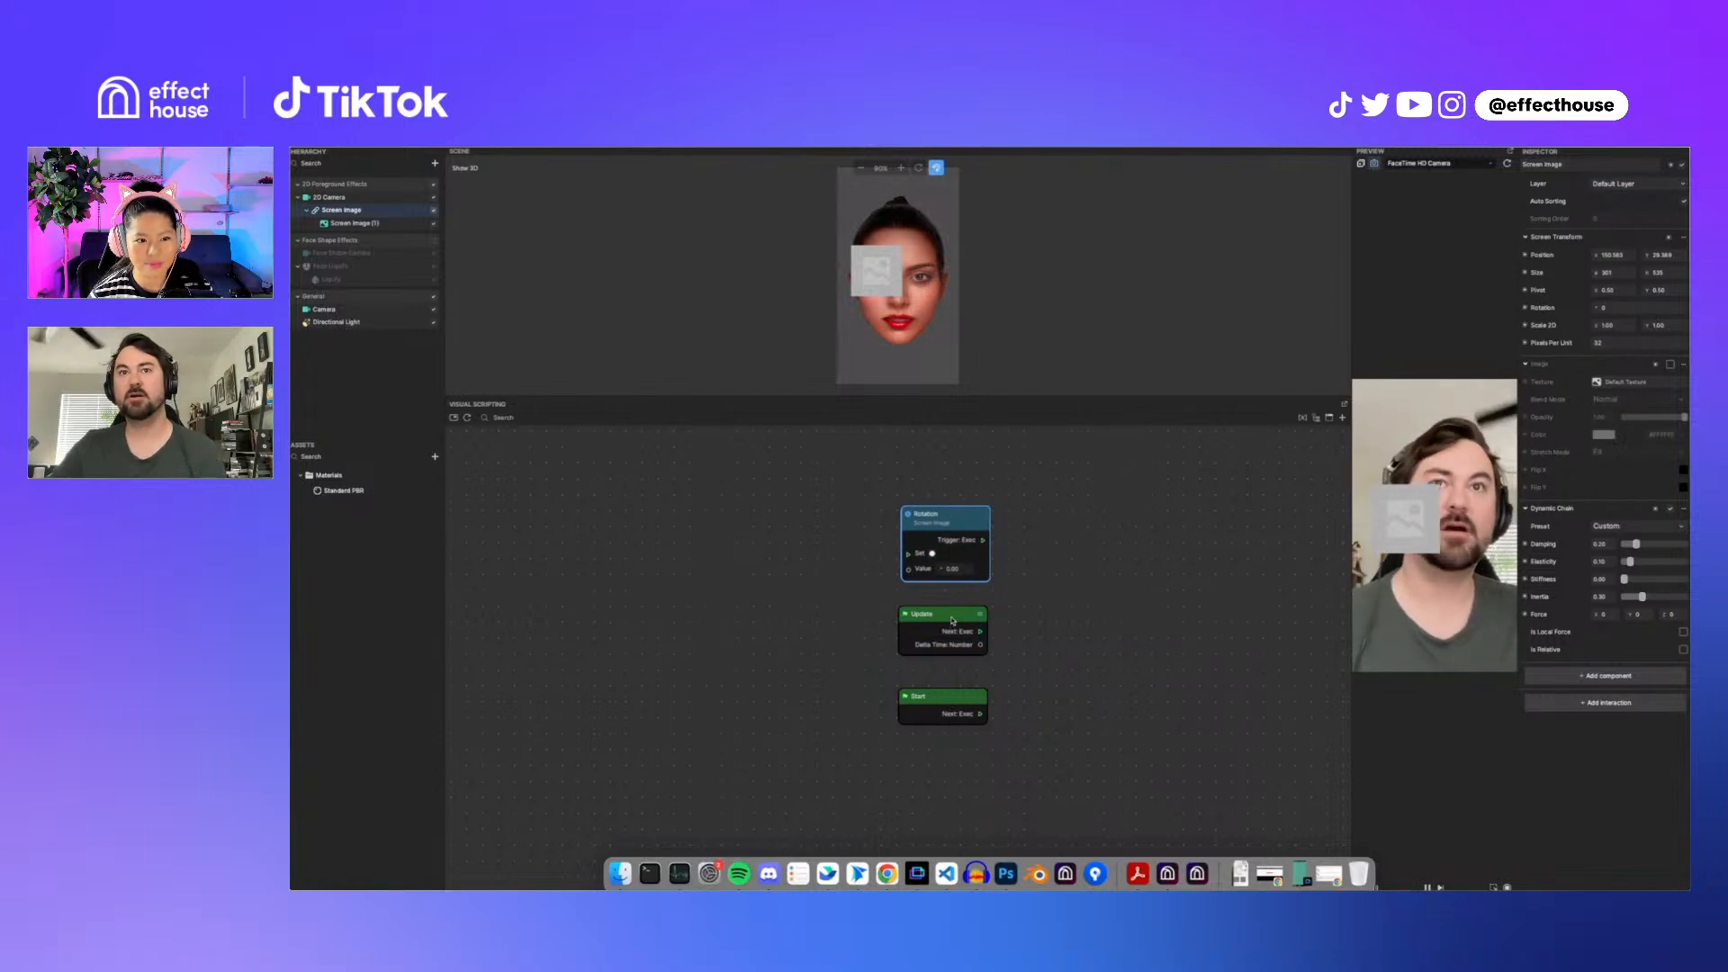
left_click_drag(952, 620, 712, 601)
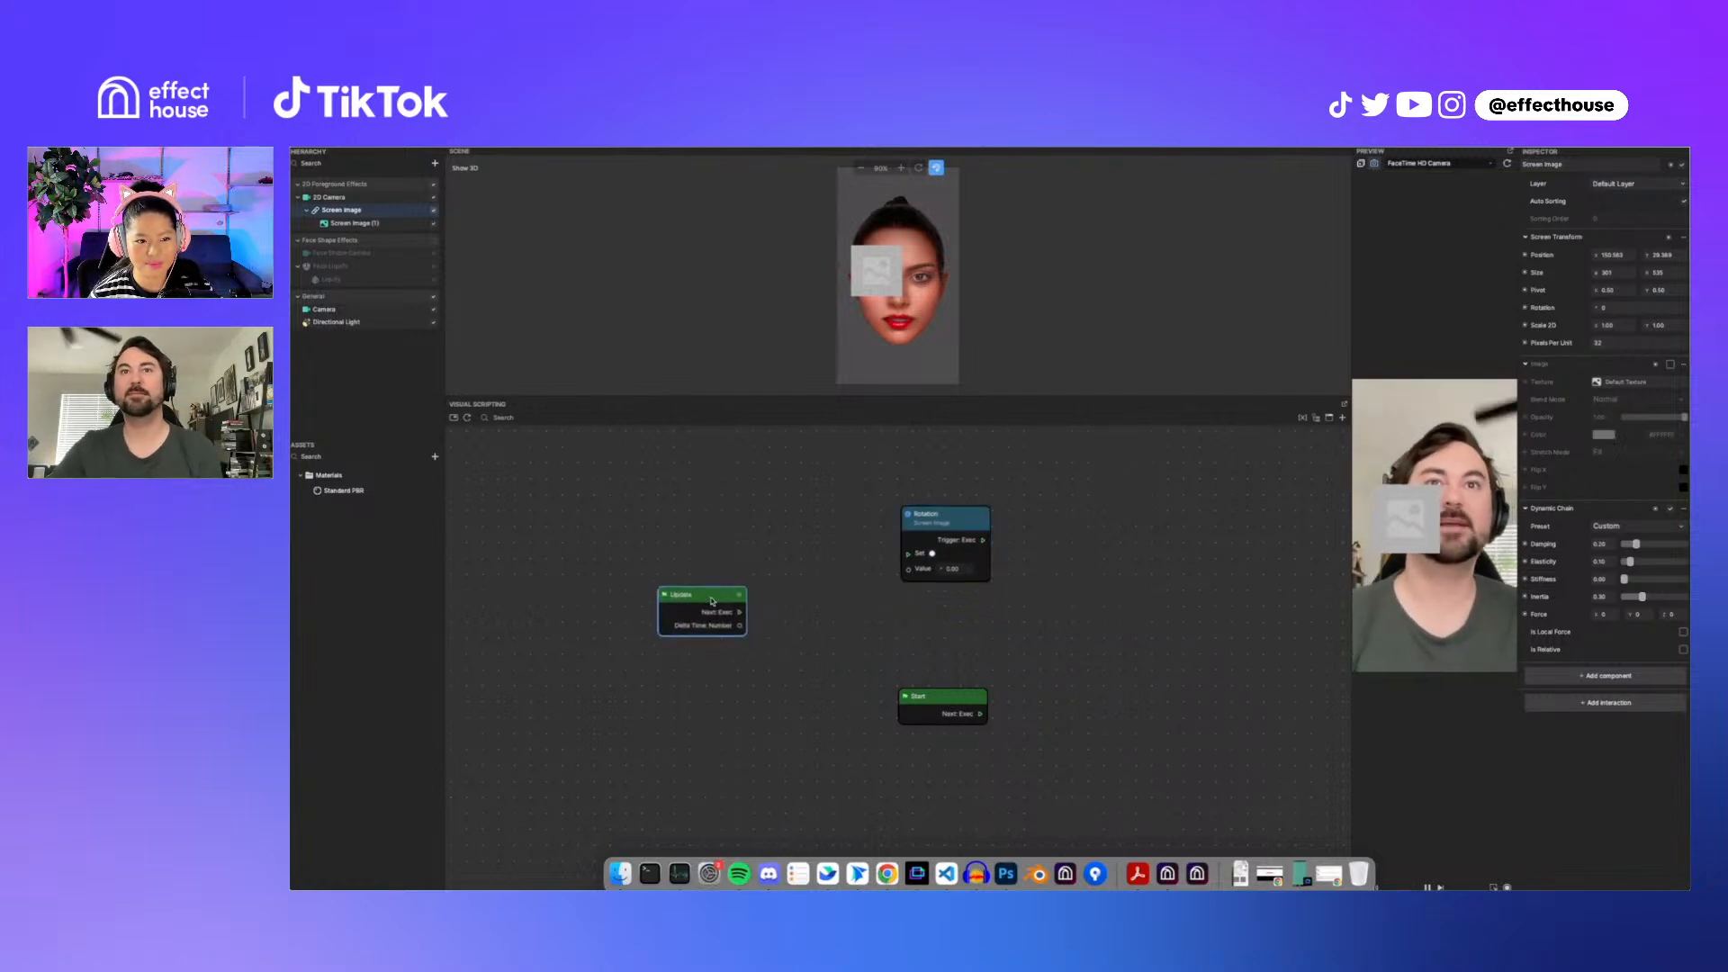
left_click_drag(963, 513, 955, 523)
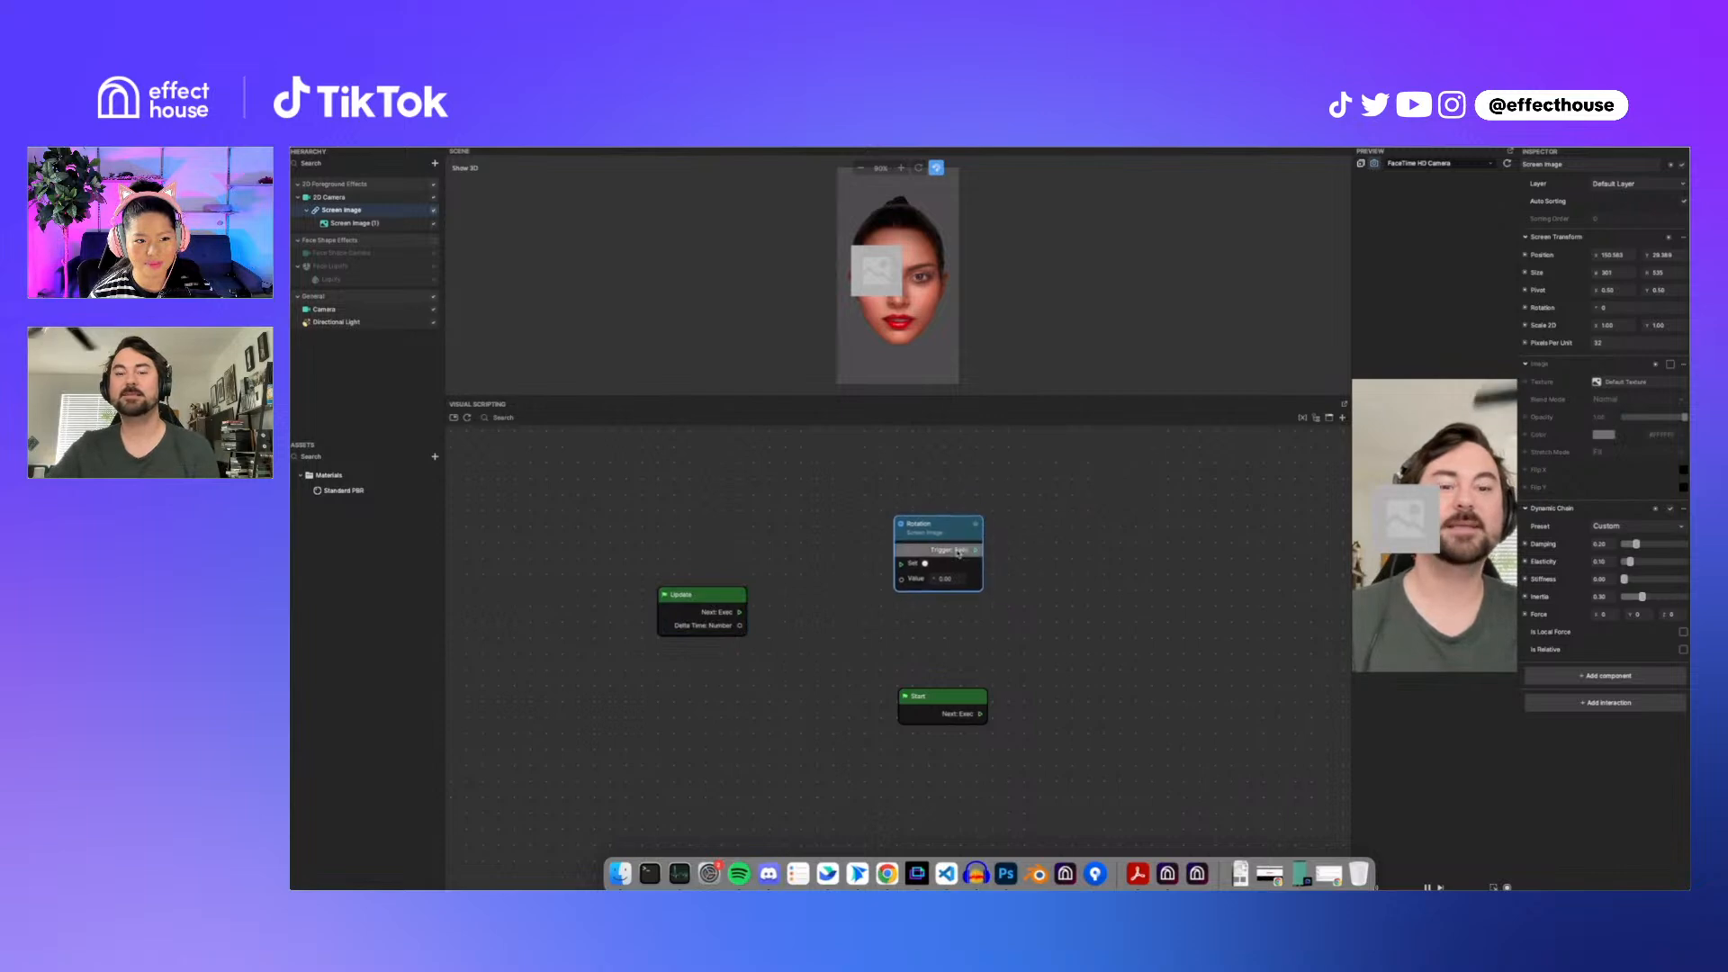
left_click_drag(729, 599, 743, 552)
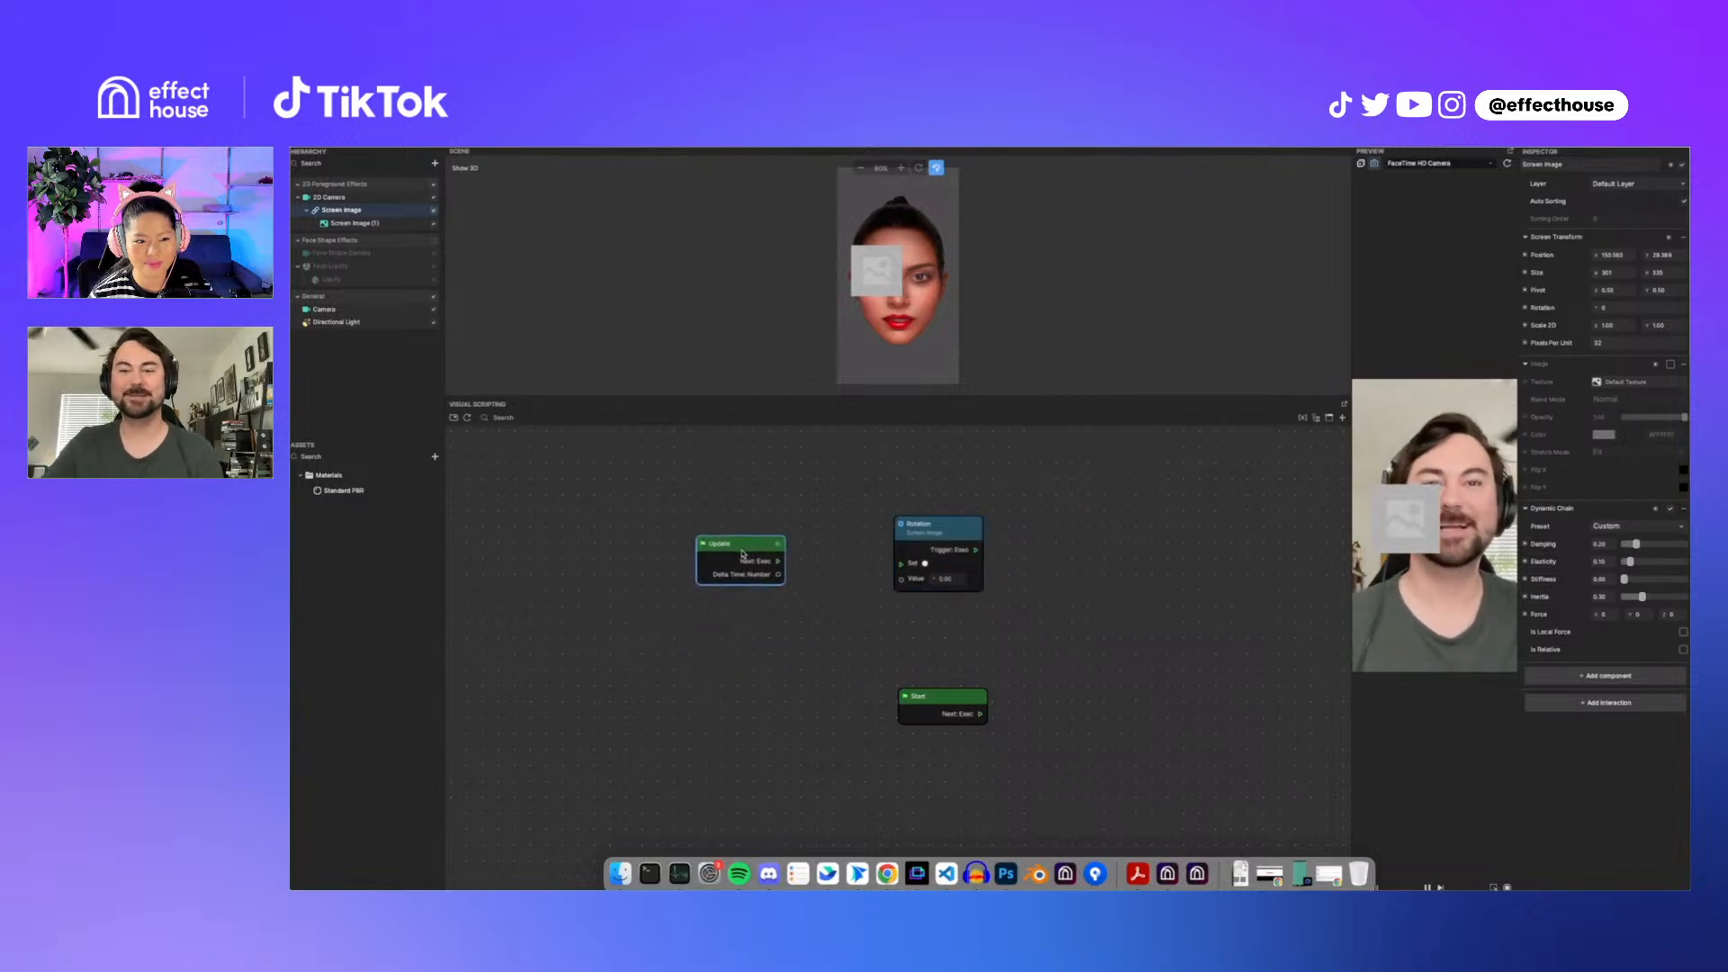
left_click_drag(956, 522, 981, 505)
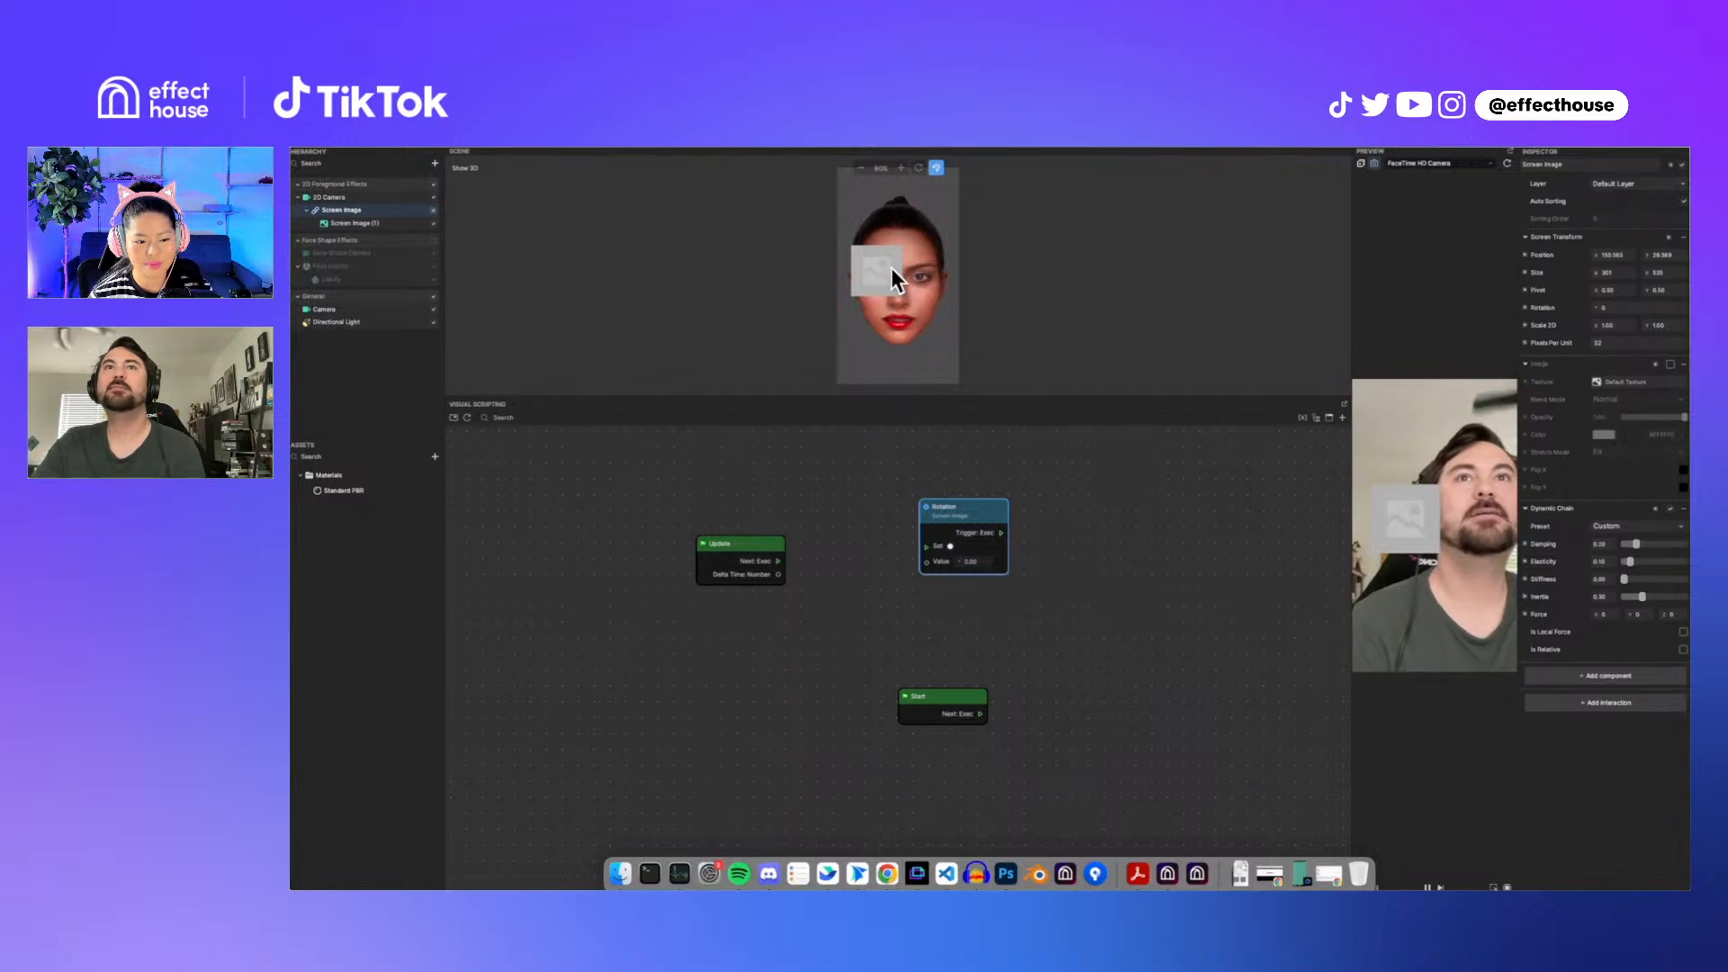
Step: Add a Set Rotation node for Screen Image (1) and delete the Screen Image rotation node
left_click(384, 228)
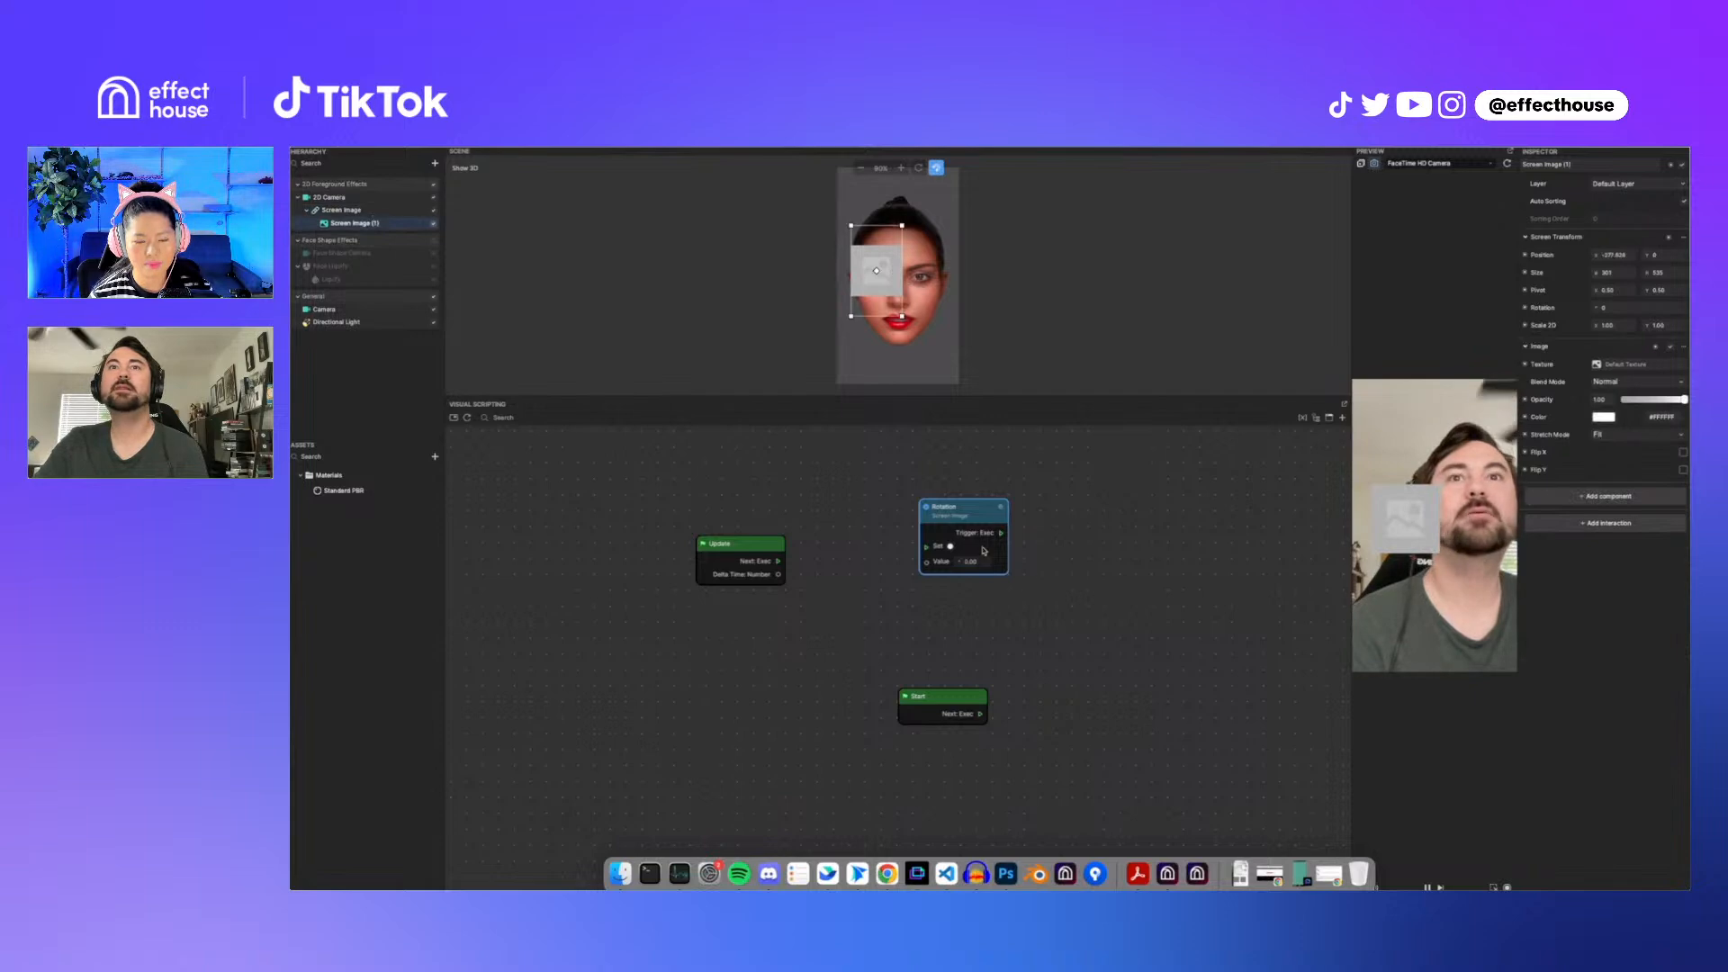
left_click(1526, 309)
left_click(1555, 335)
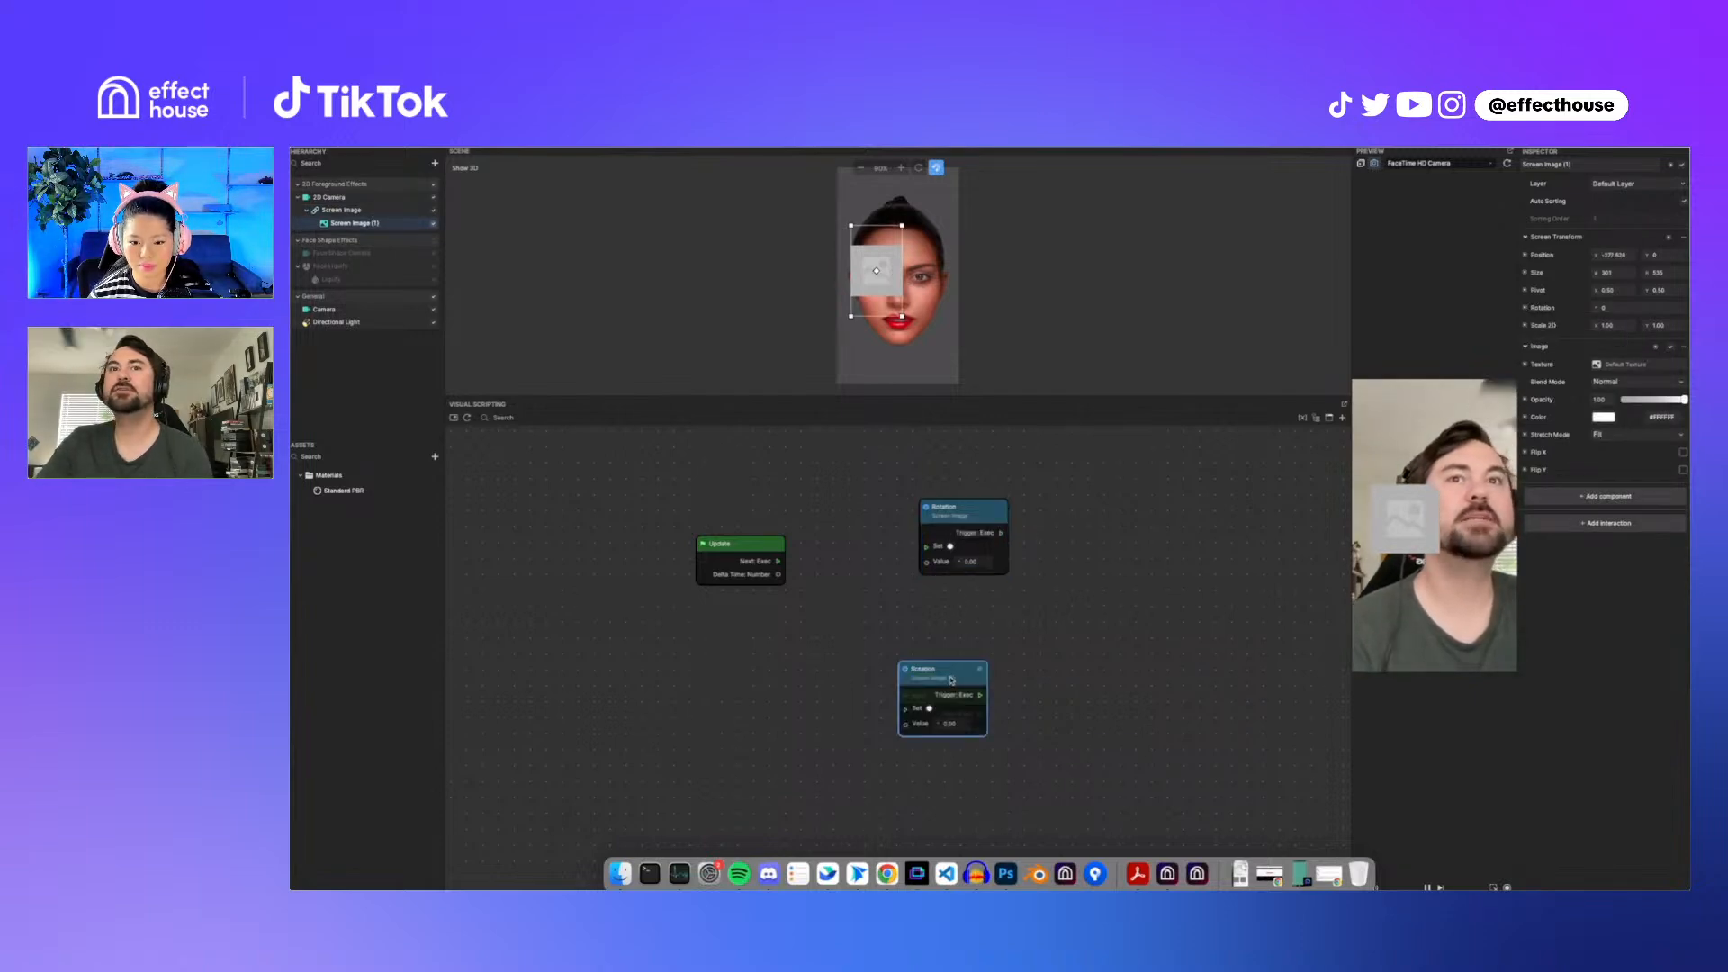
left_click_drag(951, 675, 999, 518)
left_click(970, 523)
key("Delete")
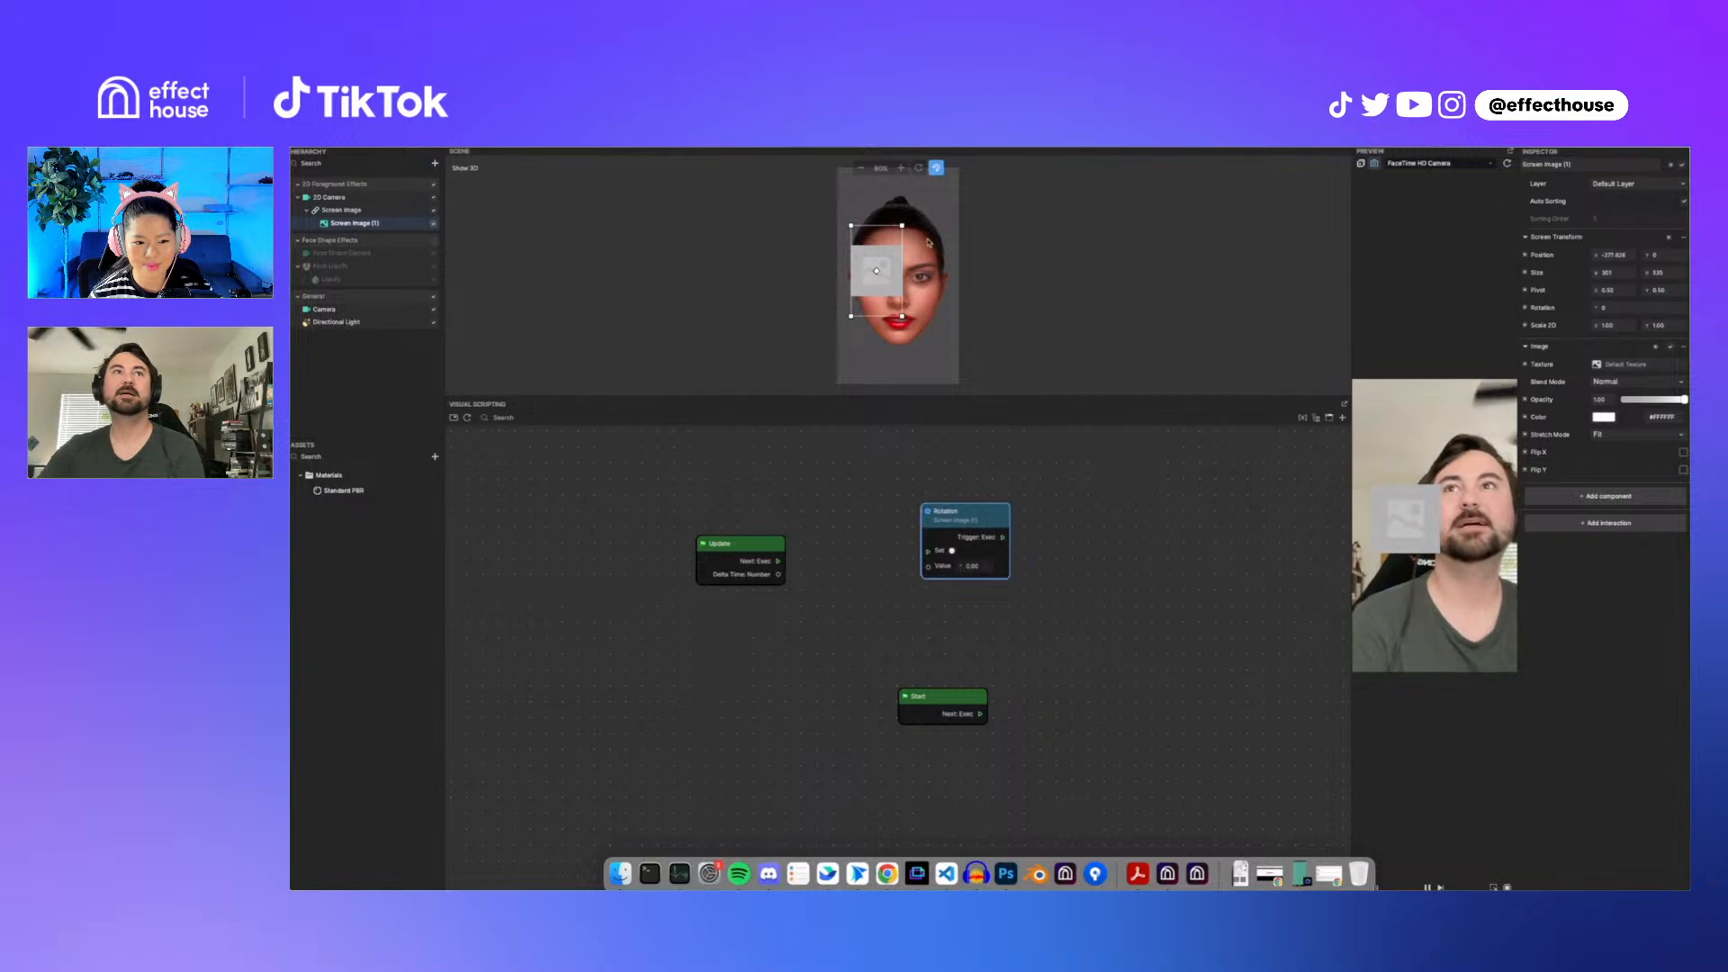
Step: Add a Get Position node for Screen Image (1) to the graph
left_click(1525, 256)
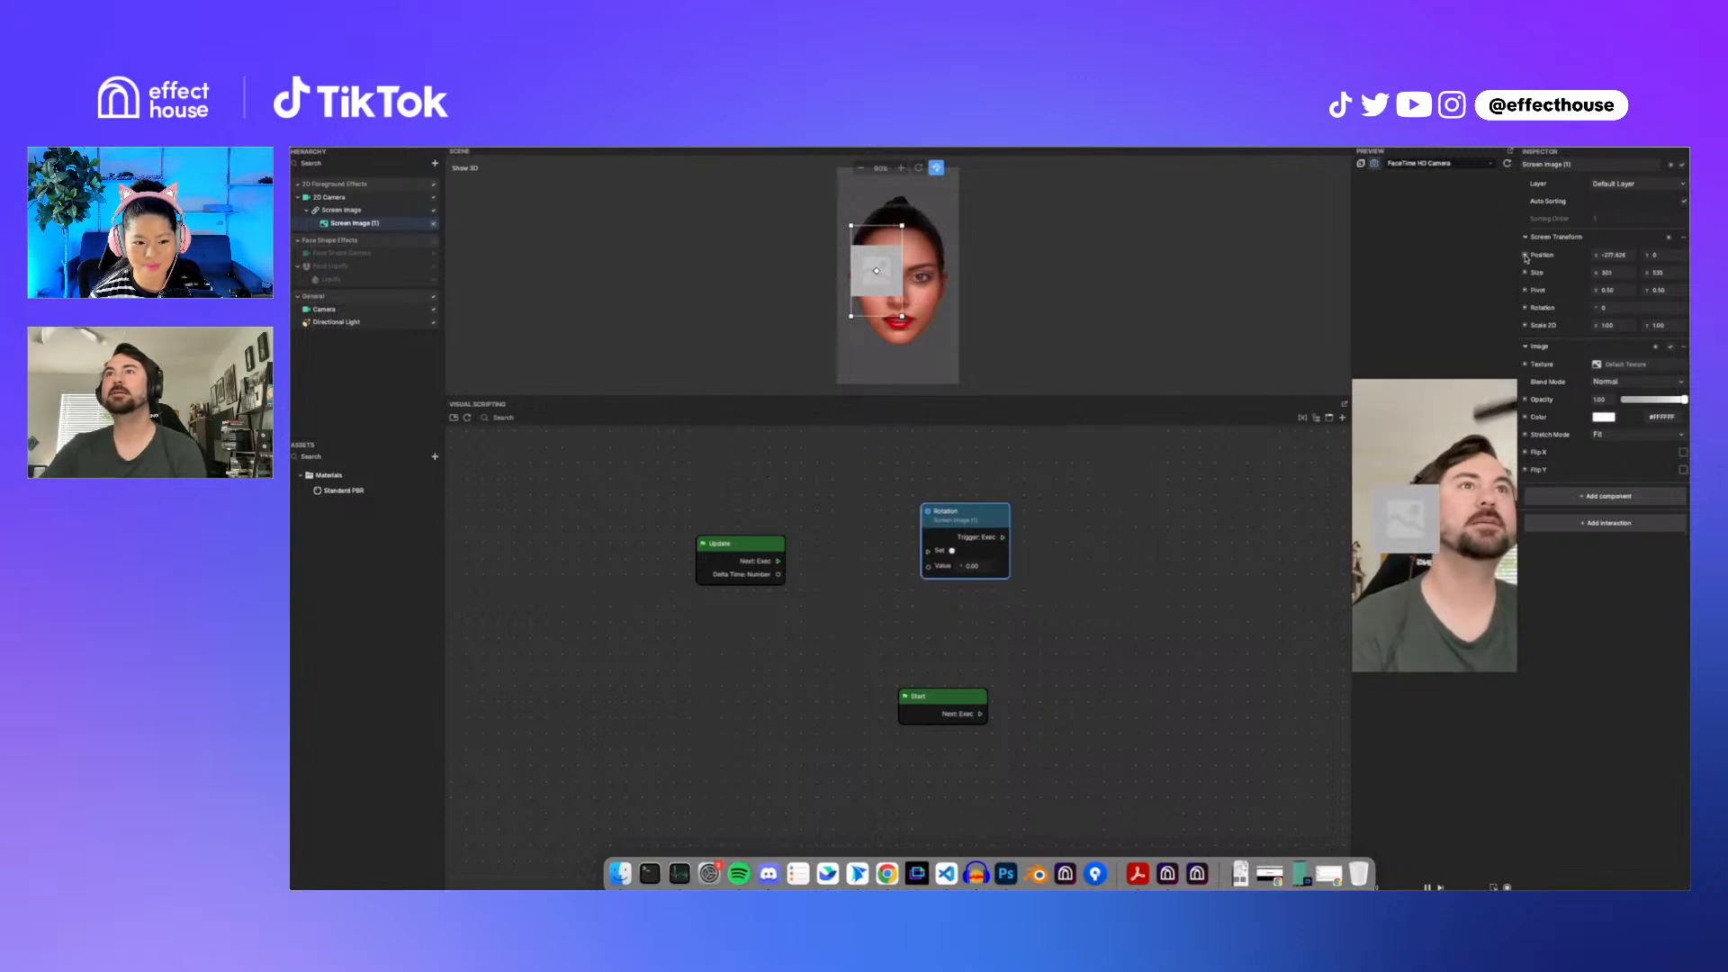
left_click_drag(1549, 270, 691, 451)
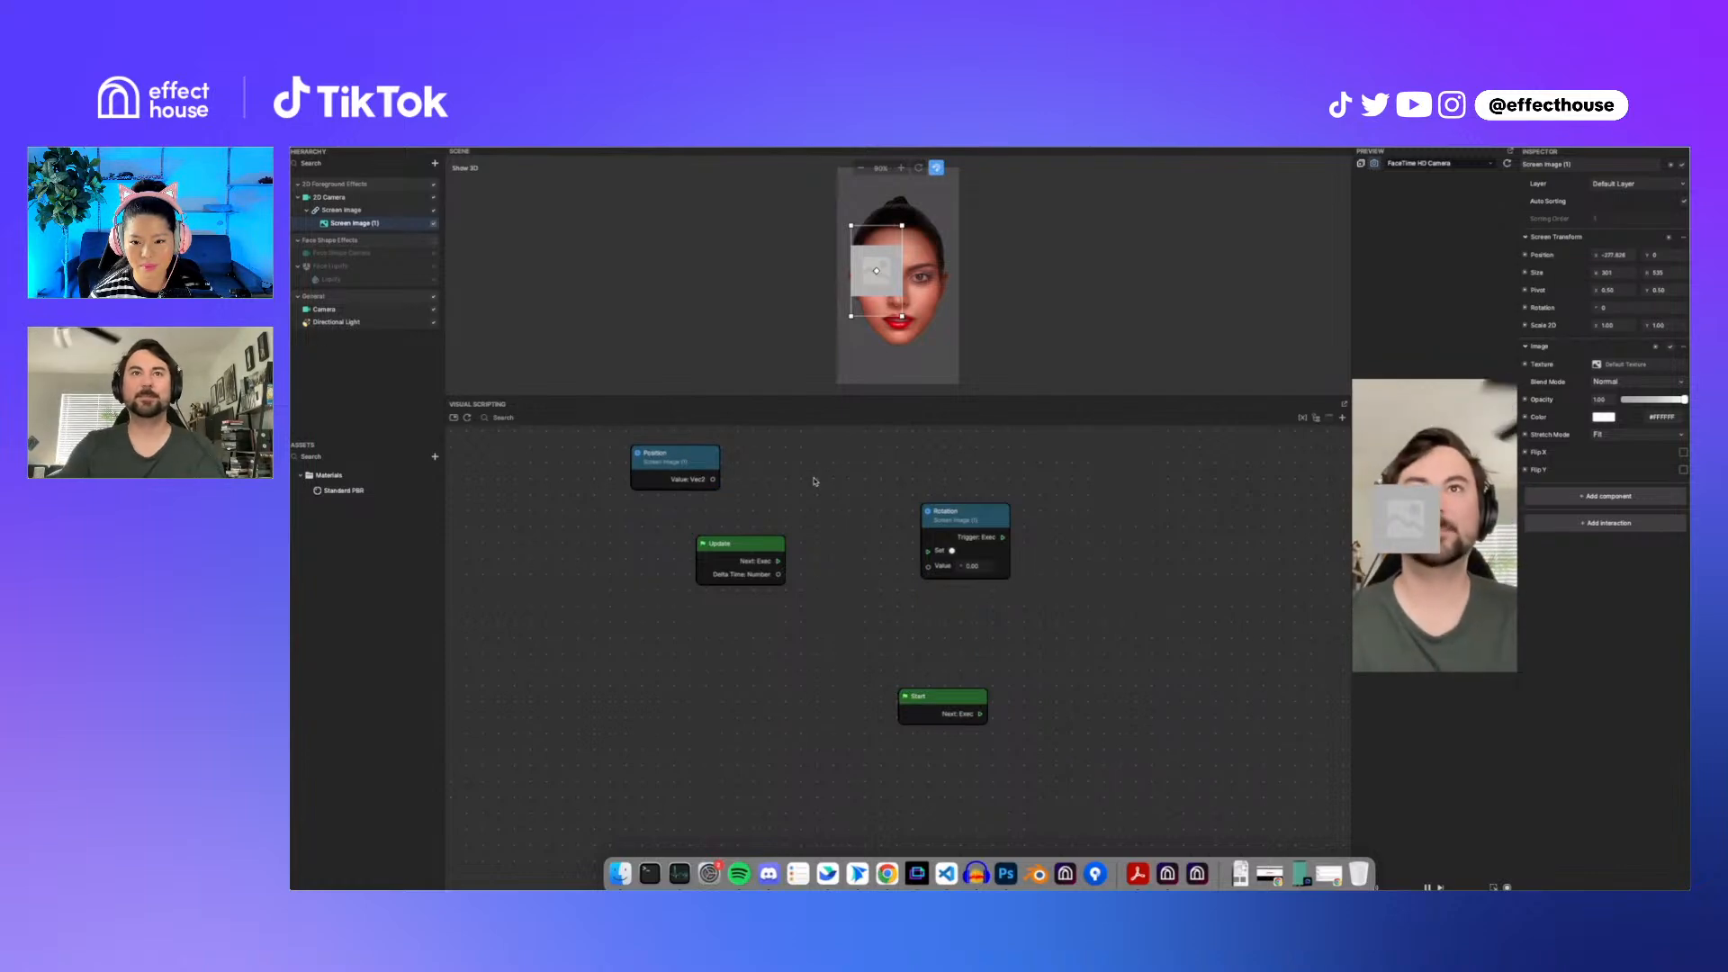
left_click(381, 210)
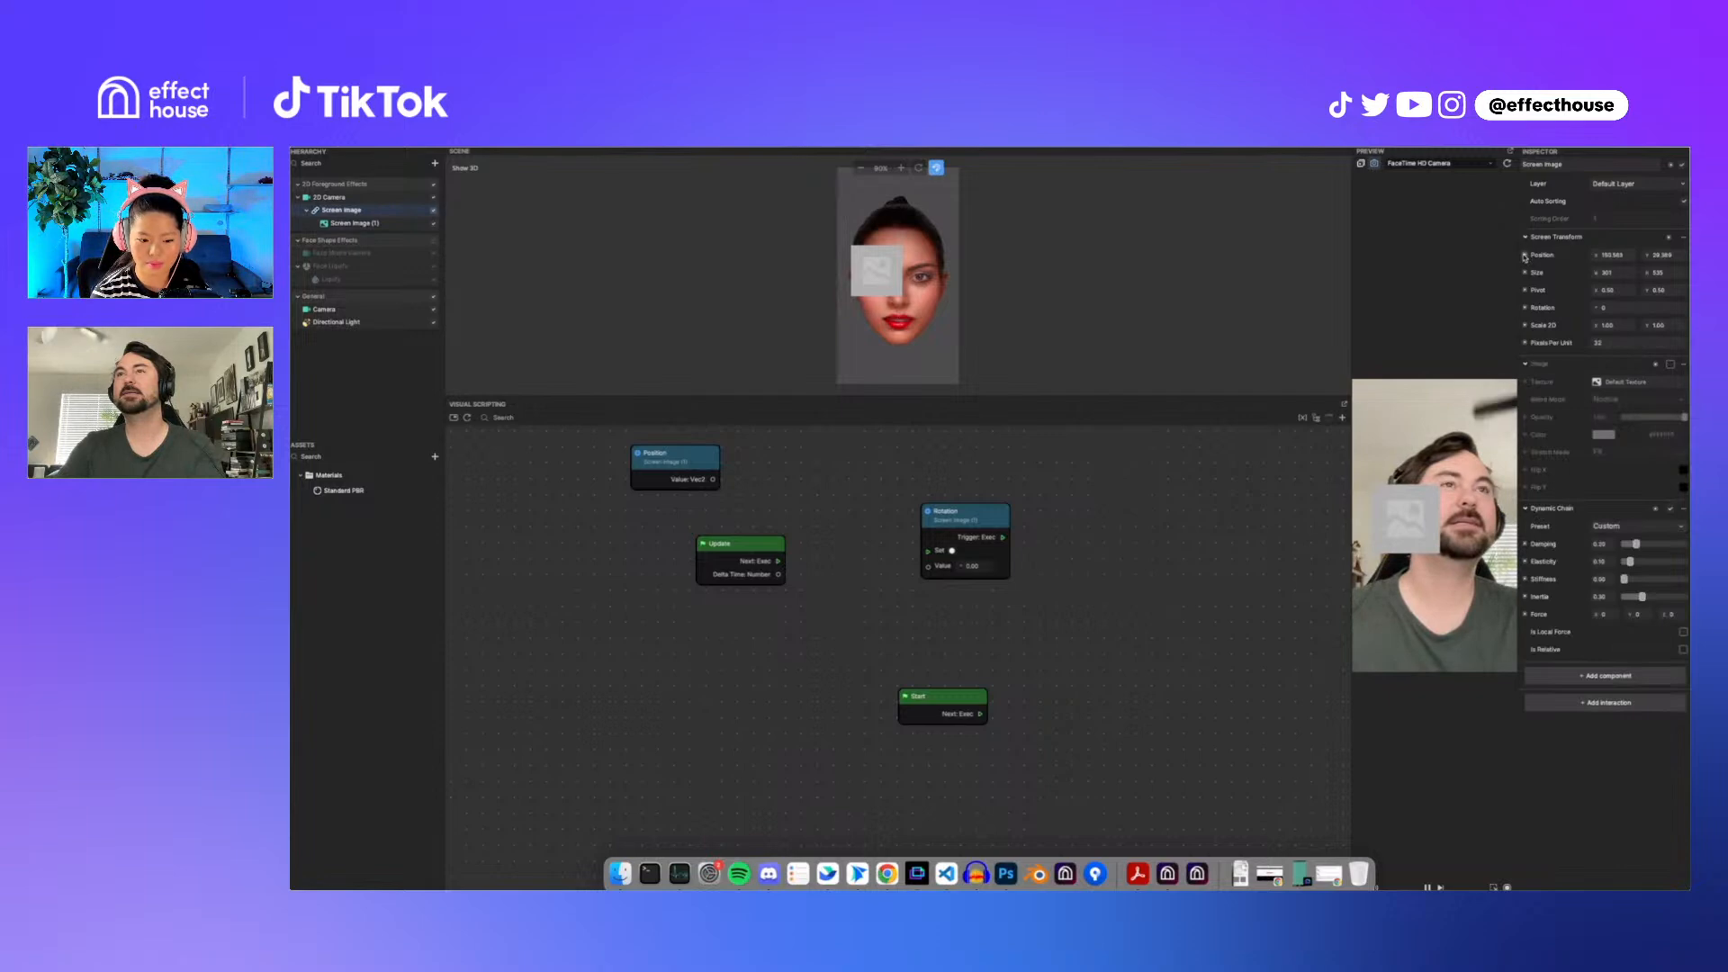
left_click(1526, 256)
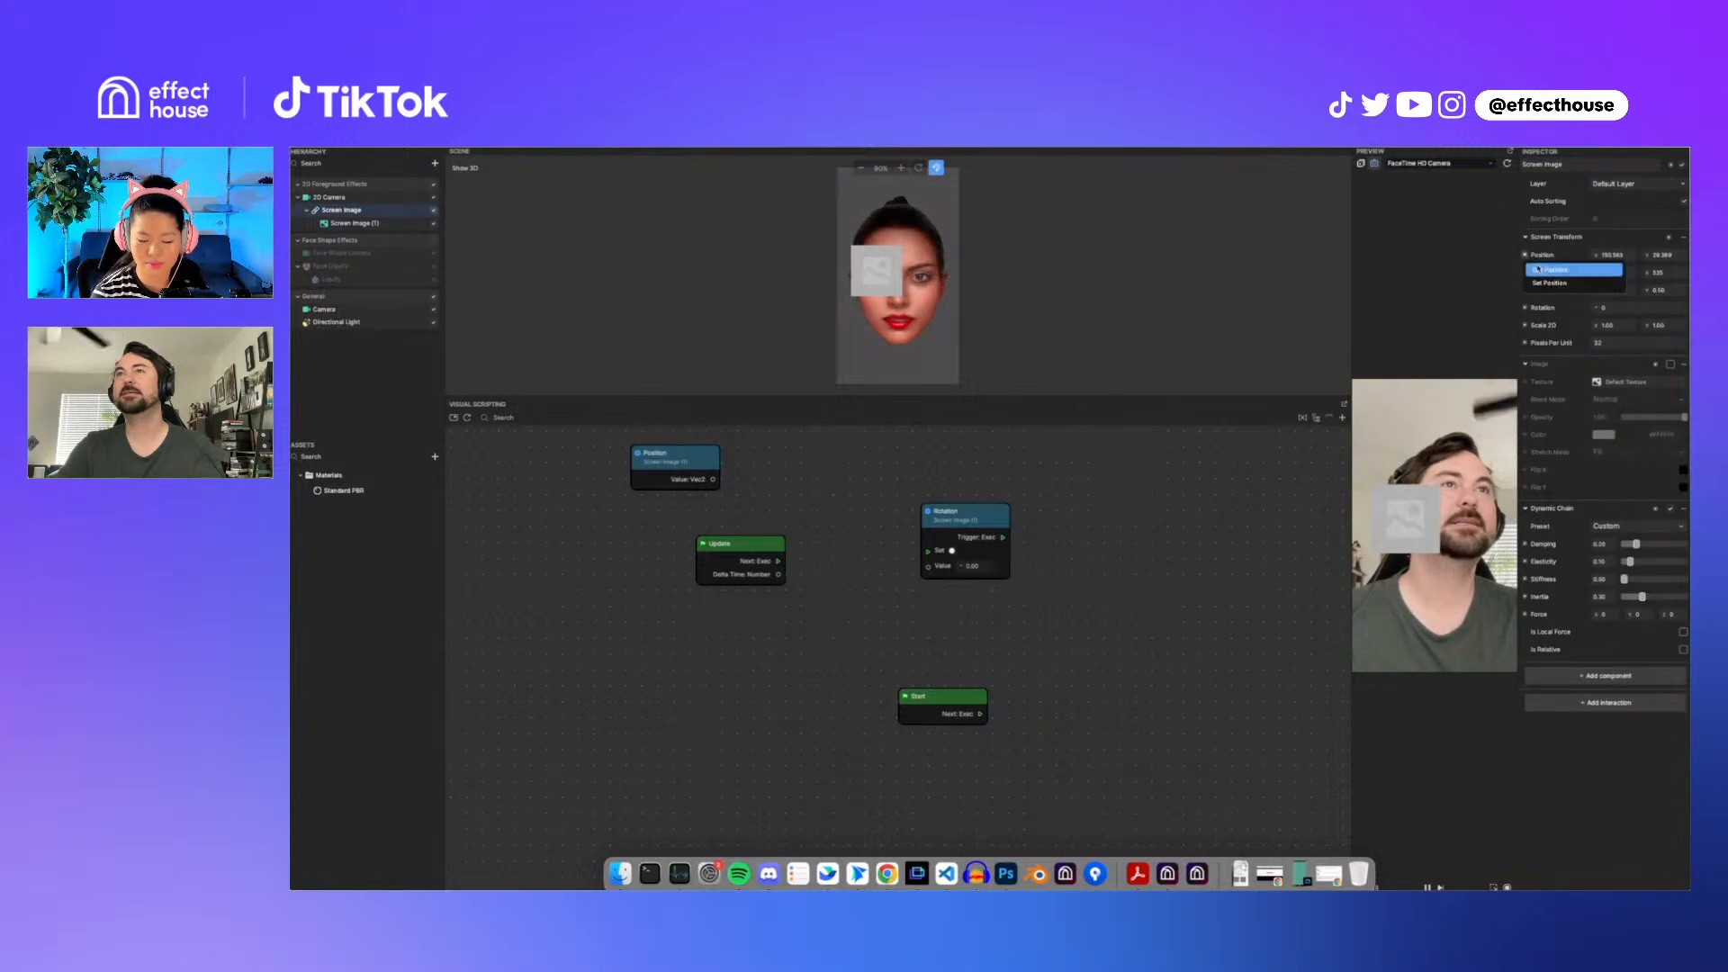
left_click(697, 456)
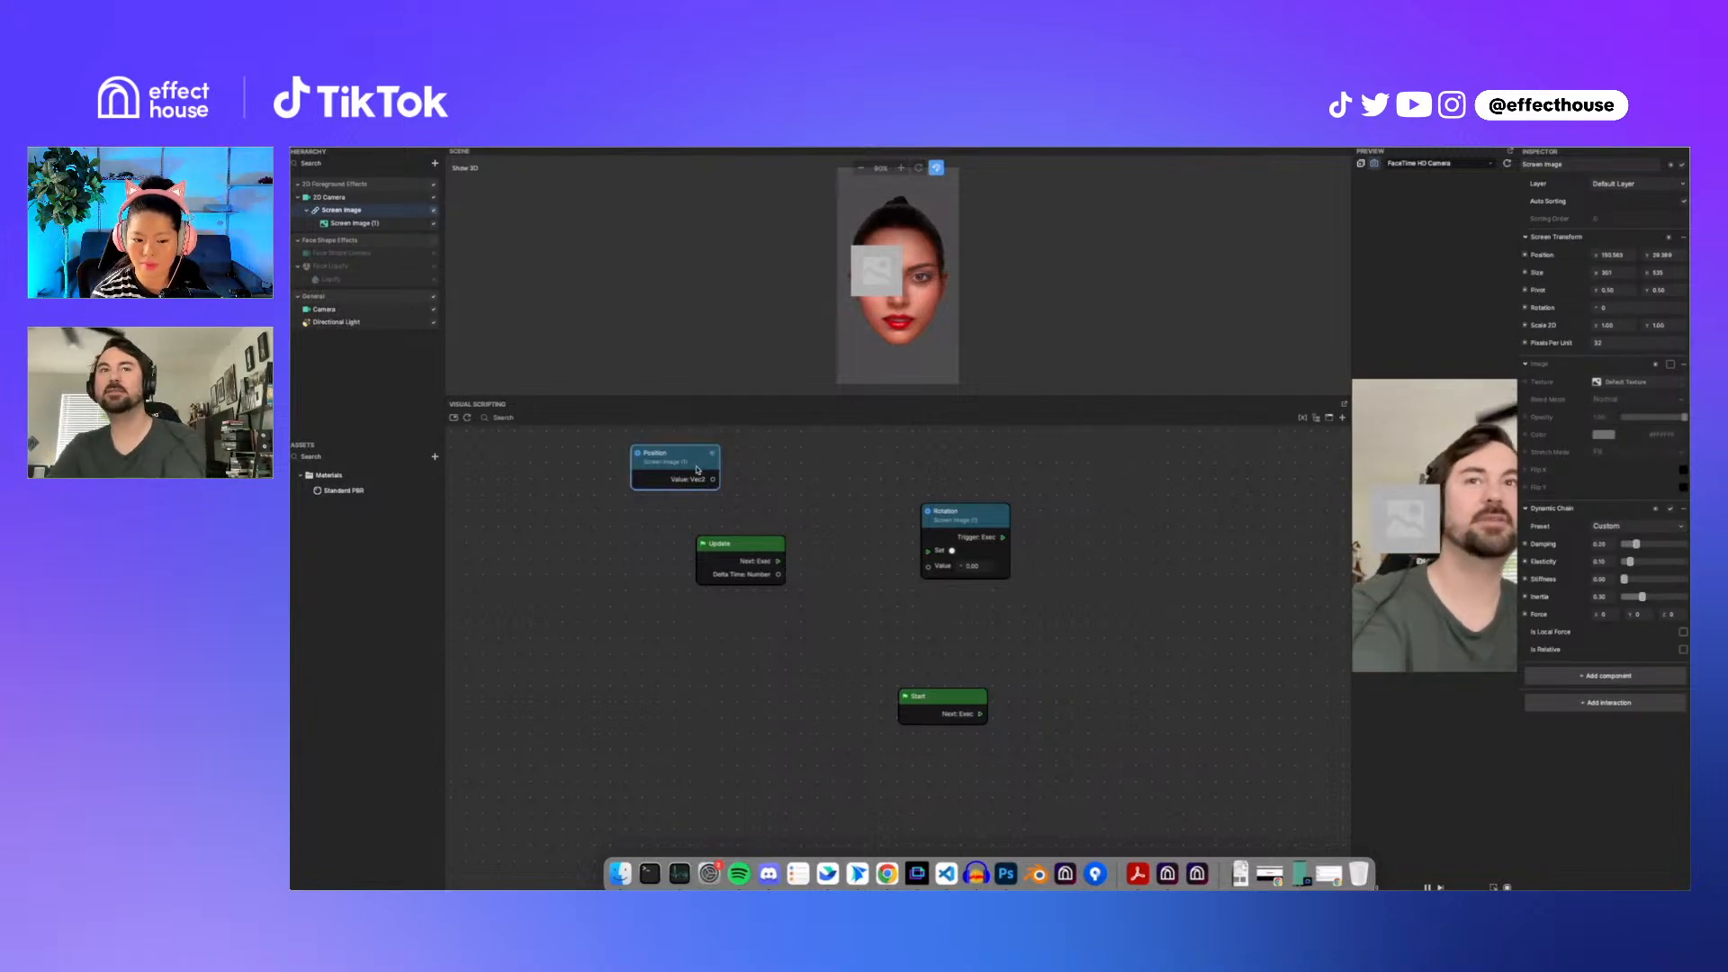
left_click(777, 478)
left_click_drag(683, 448, 685, 451)
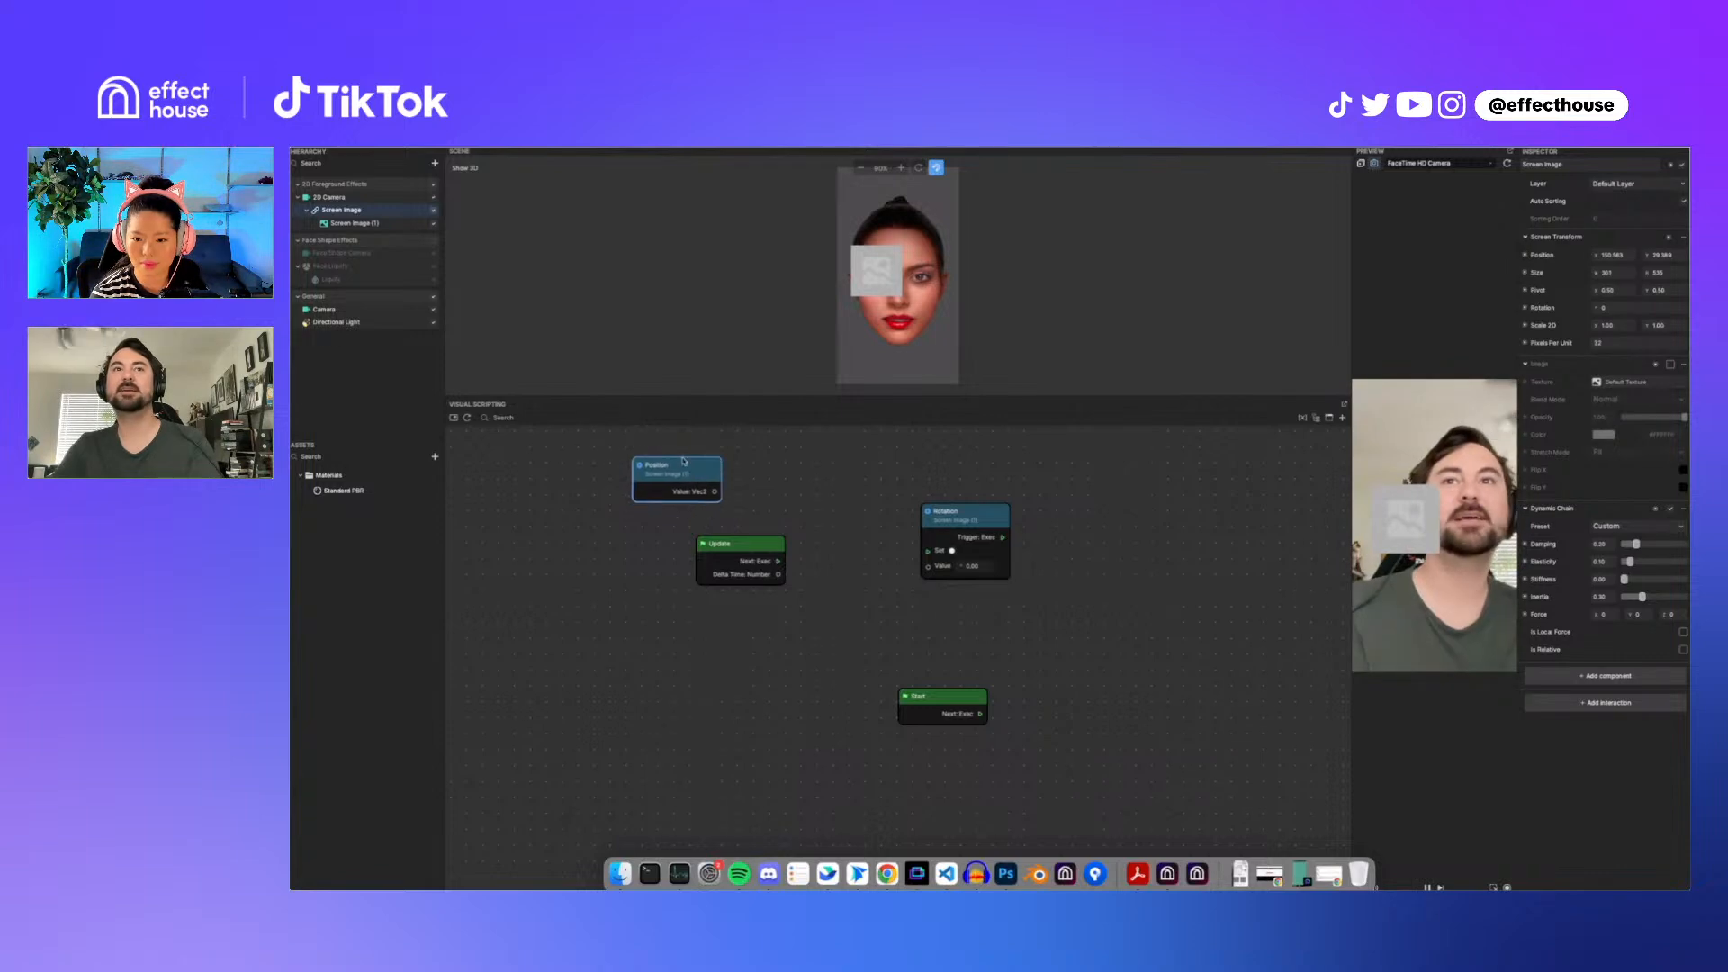
Step: Add a Distance Vec2 node and connect the Position node's value to its first input
right_click(772, 472)
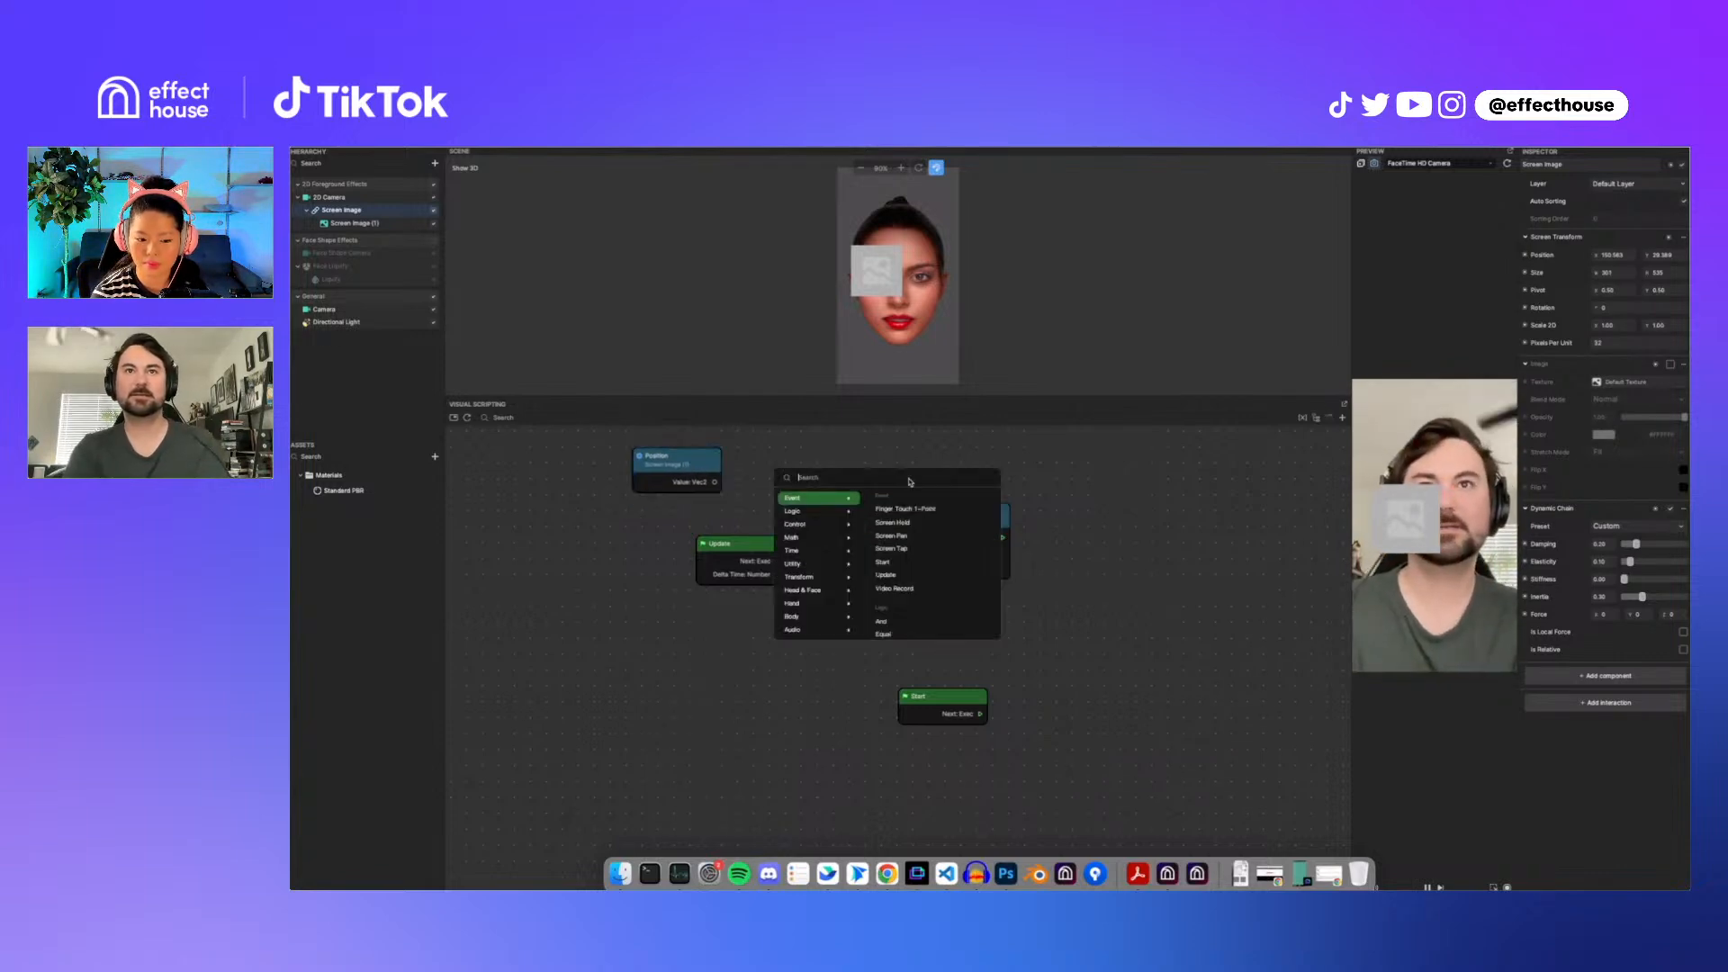
type("di")
key("Return")
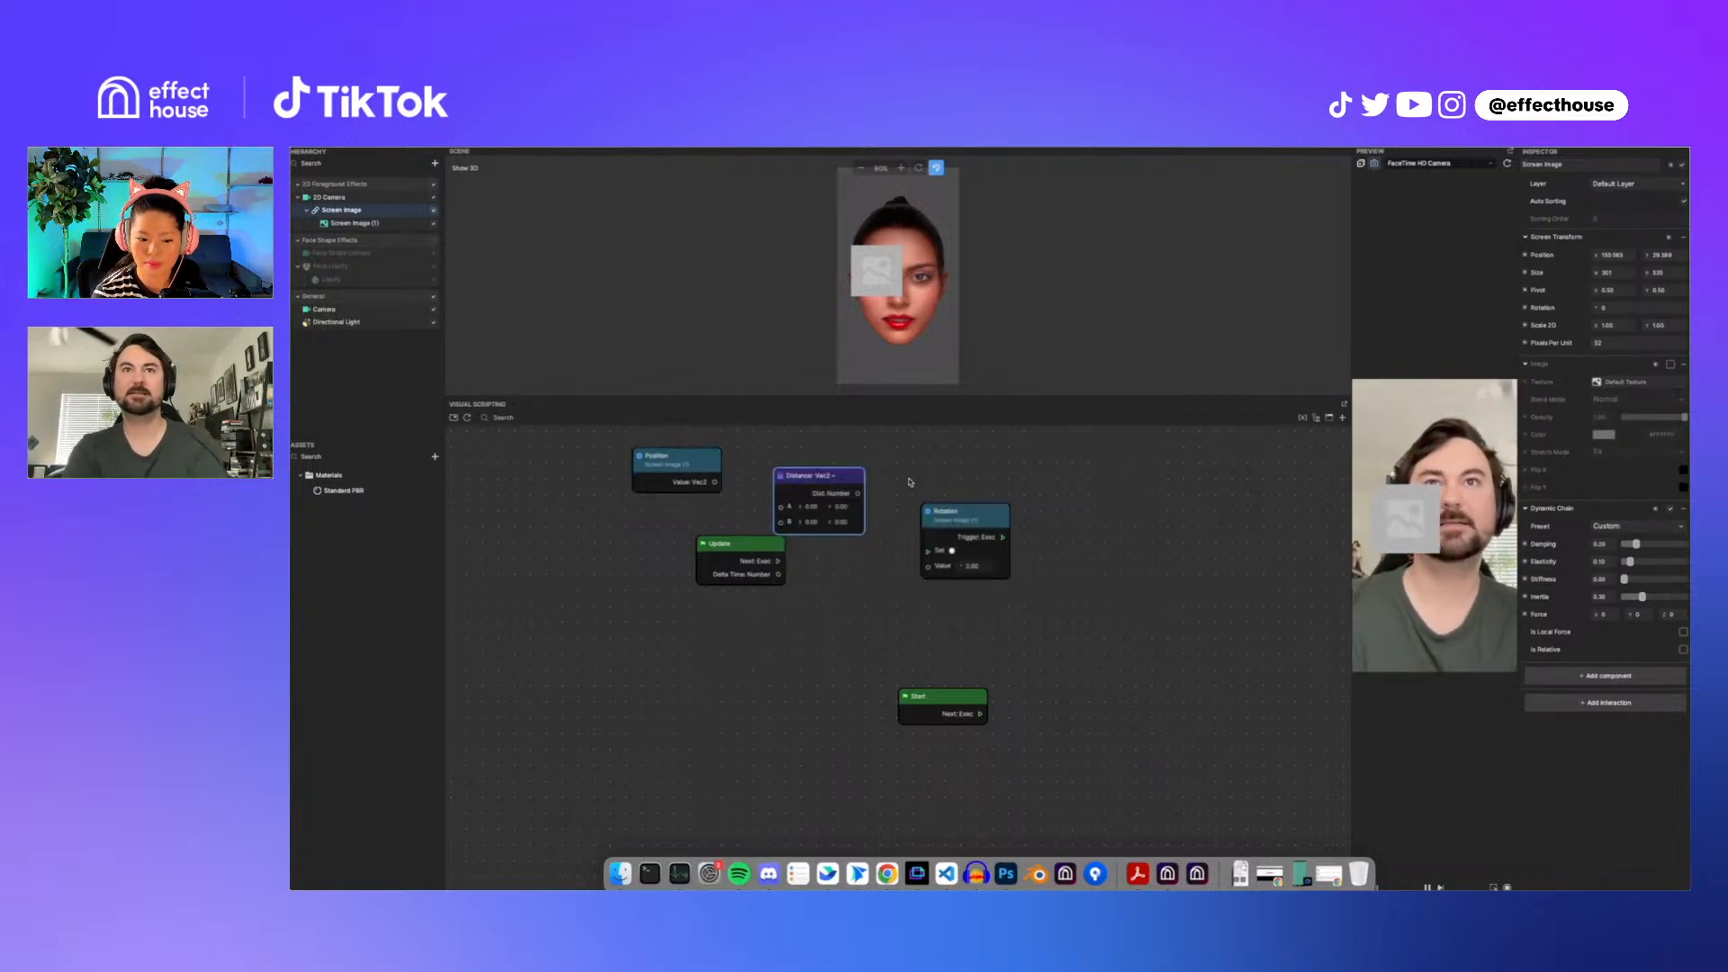
left_click_drag(844, 475, 919, 445)
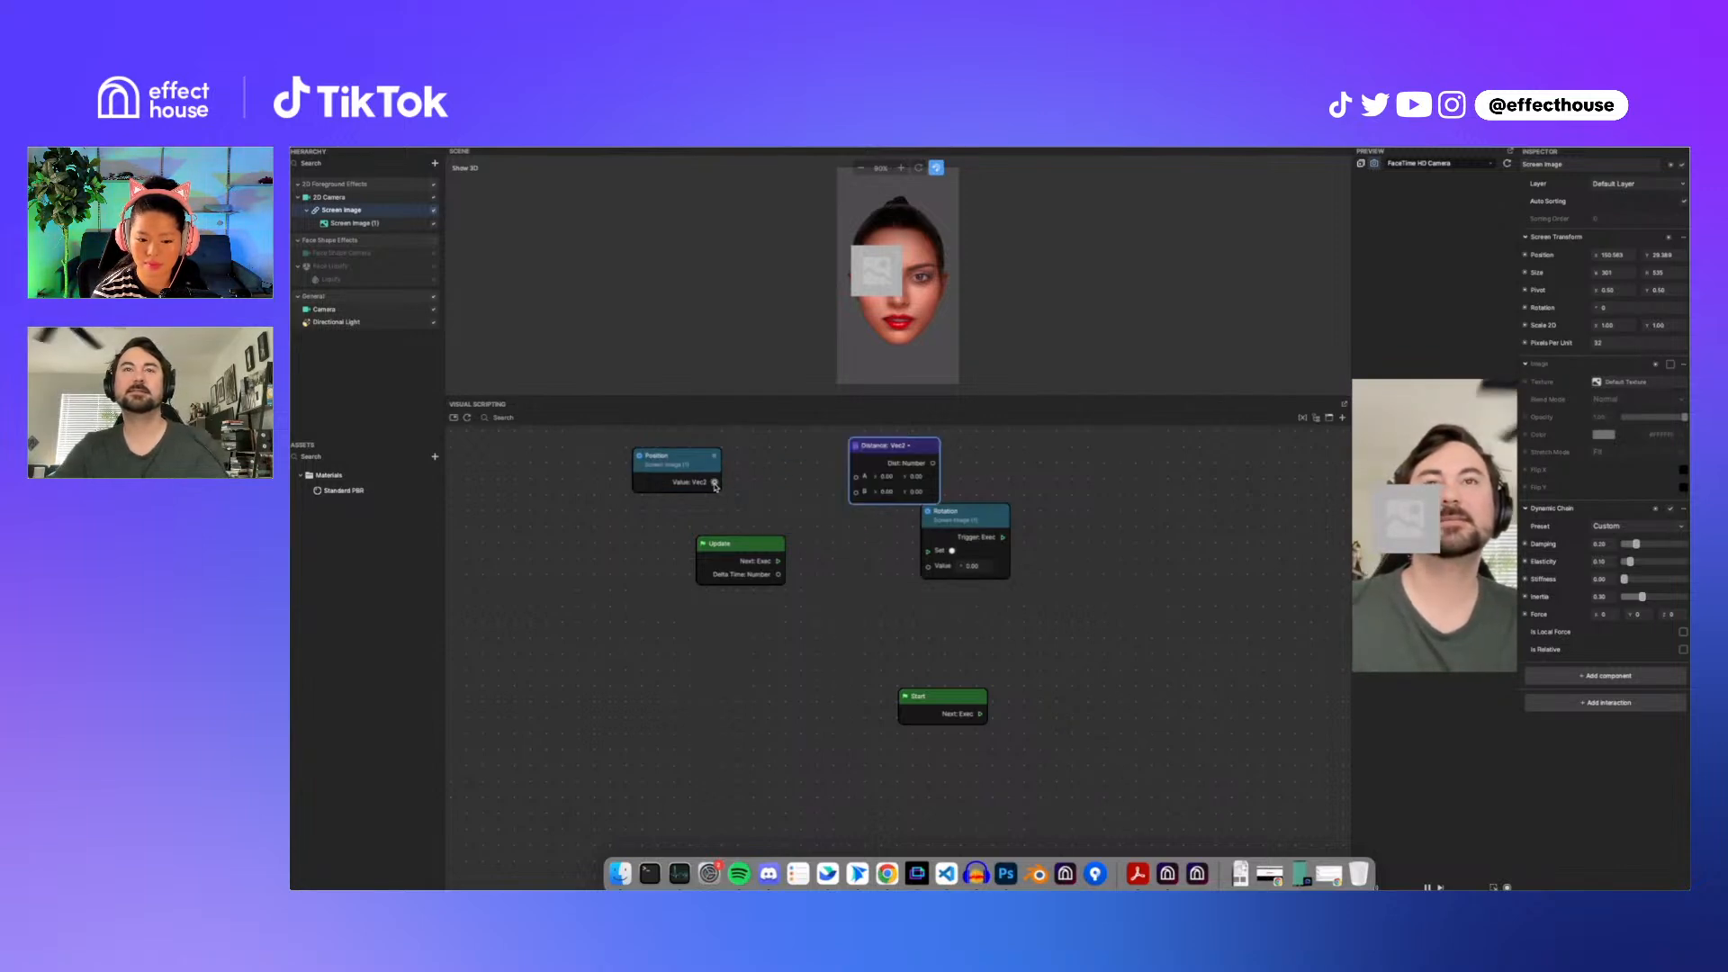
left_click_drag(715, 482, 856, 477)
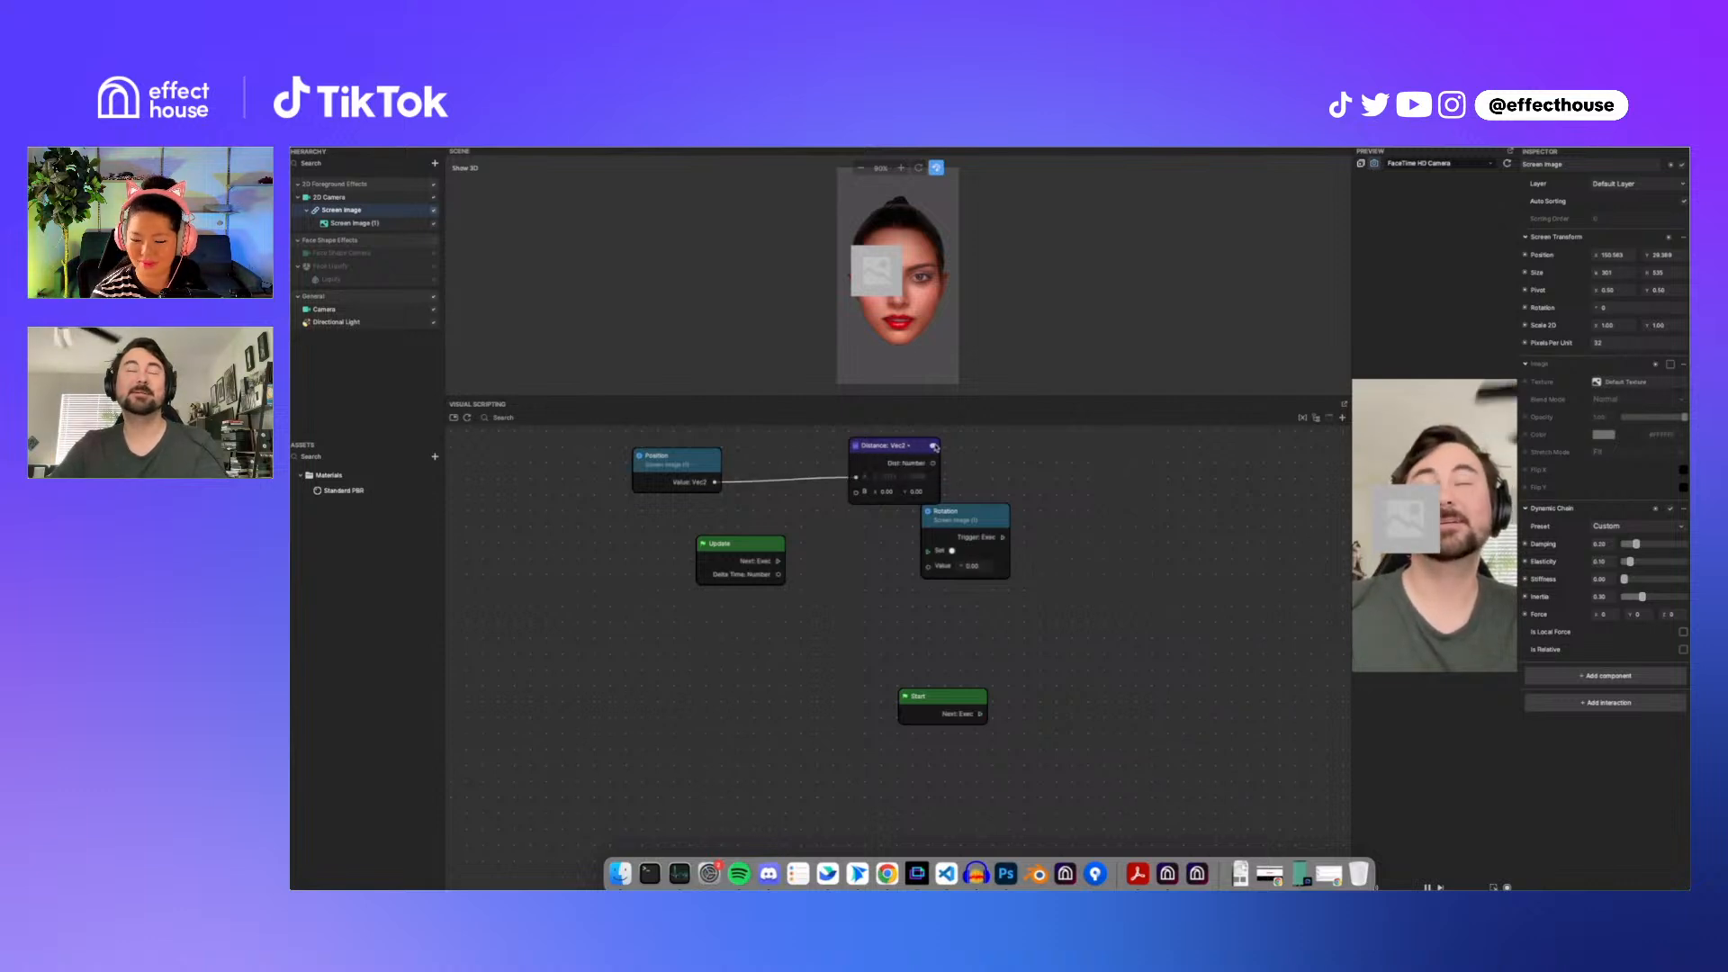
right_click(1073, 469)
type("norm")
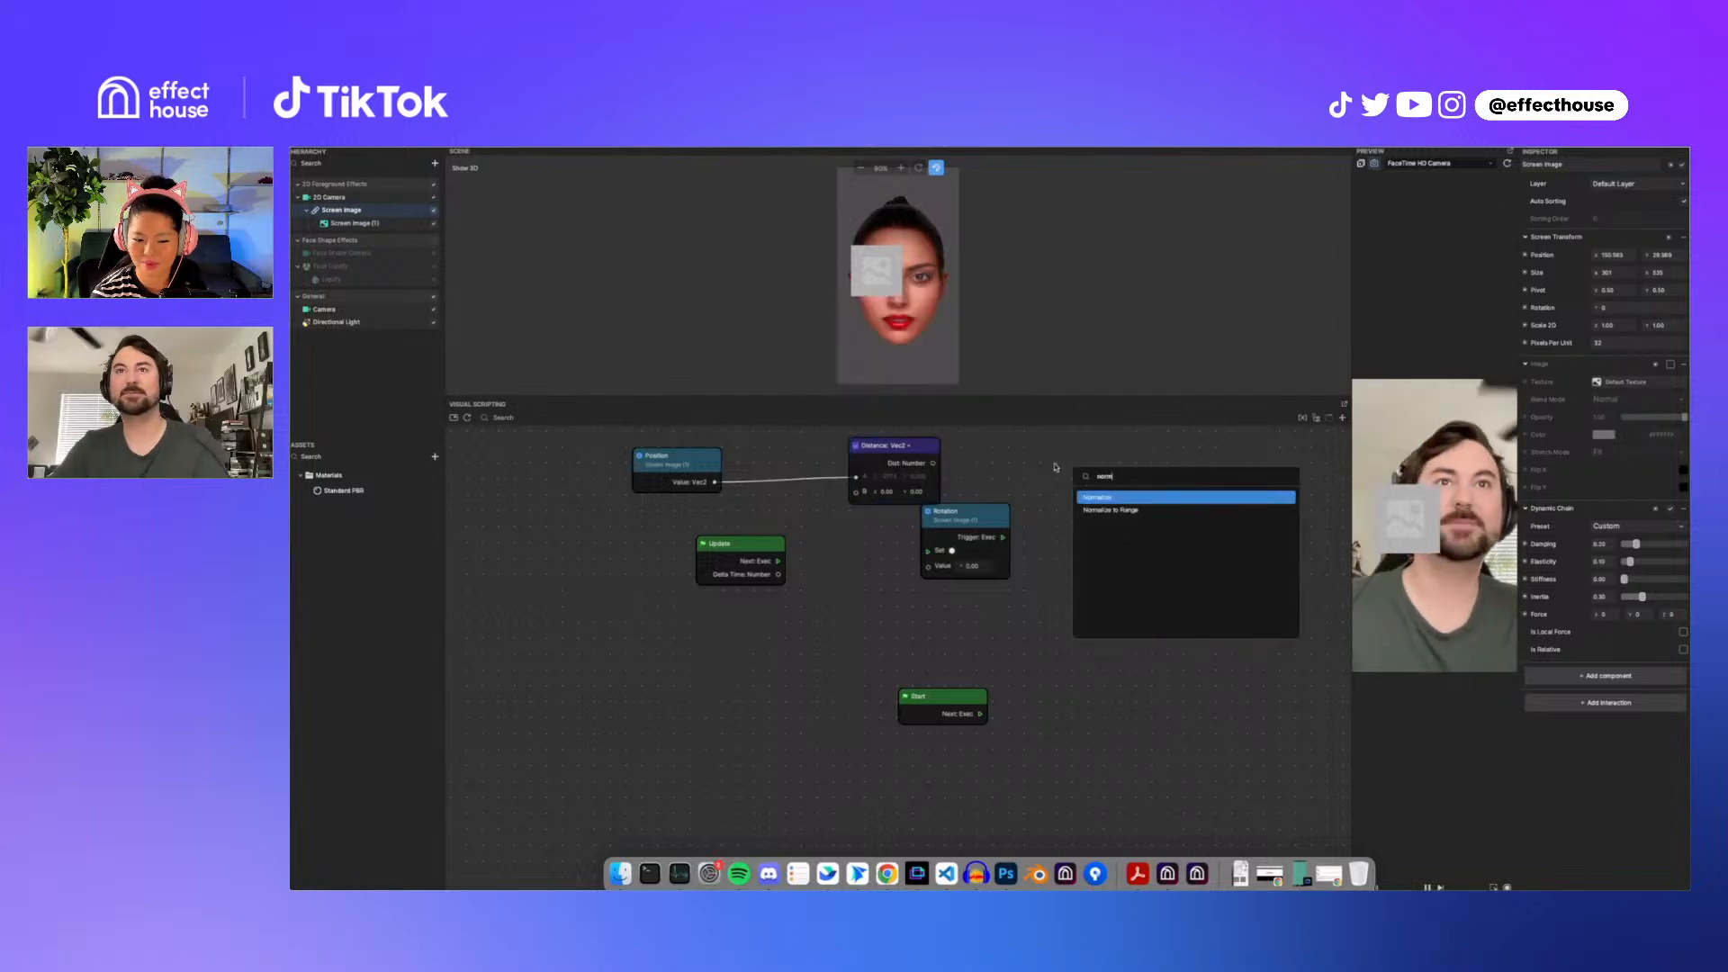
left_click(1055, 467)
Step: Connect the Distance node's output to the Set Rotation node's value input, rearranging the nodes
left_click_drag(924, 453, 833, 461)
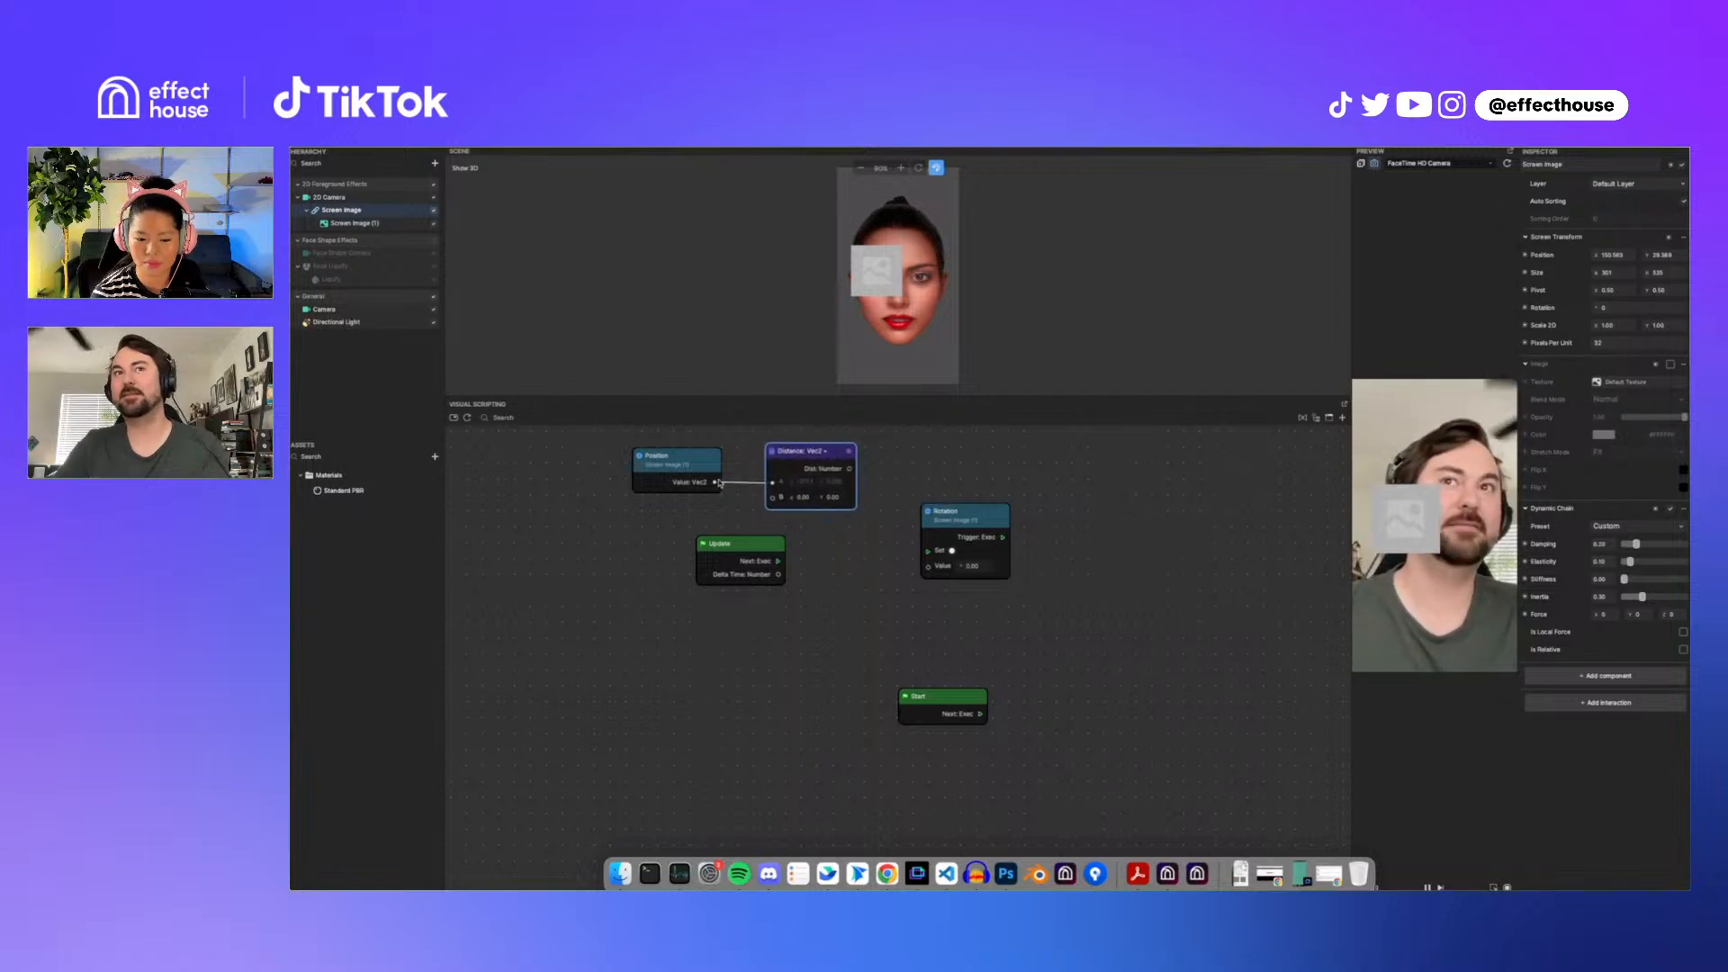
left_click_drag(659, 467, 628, 468)
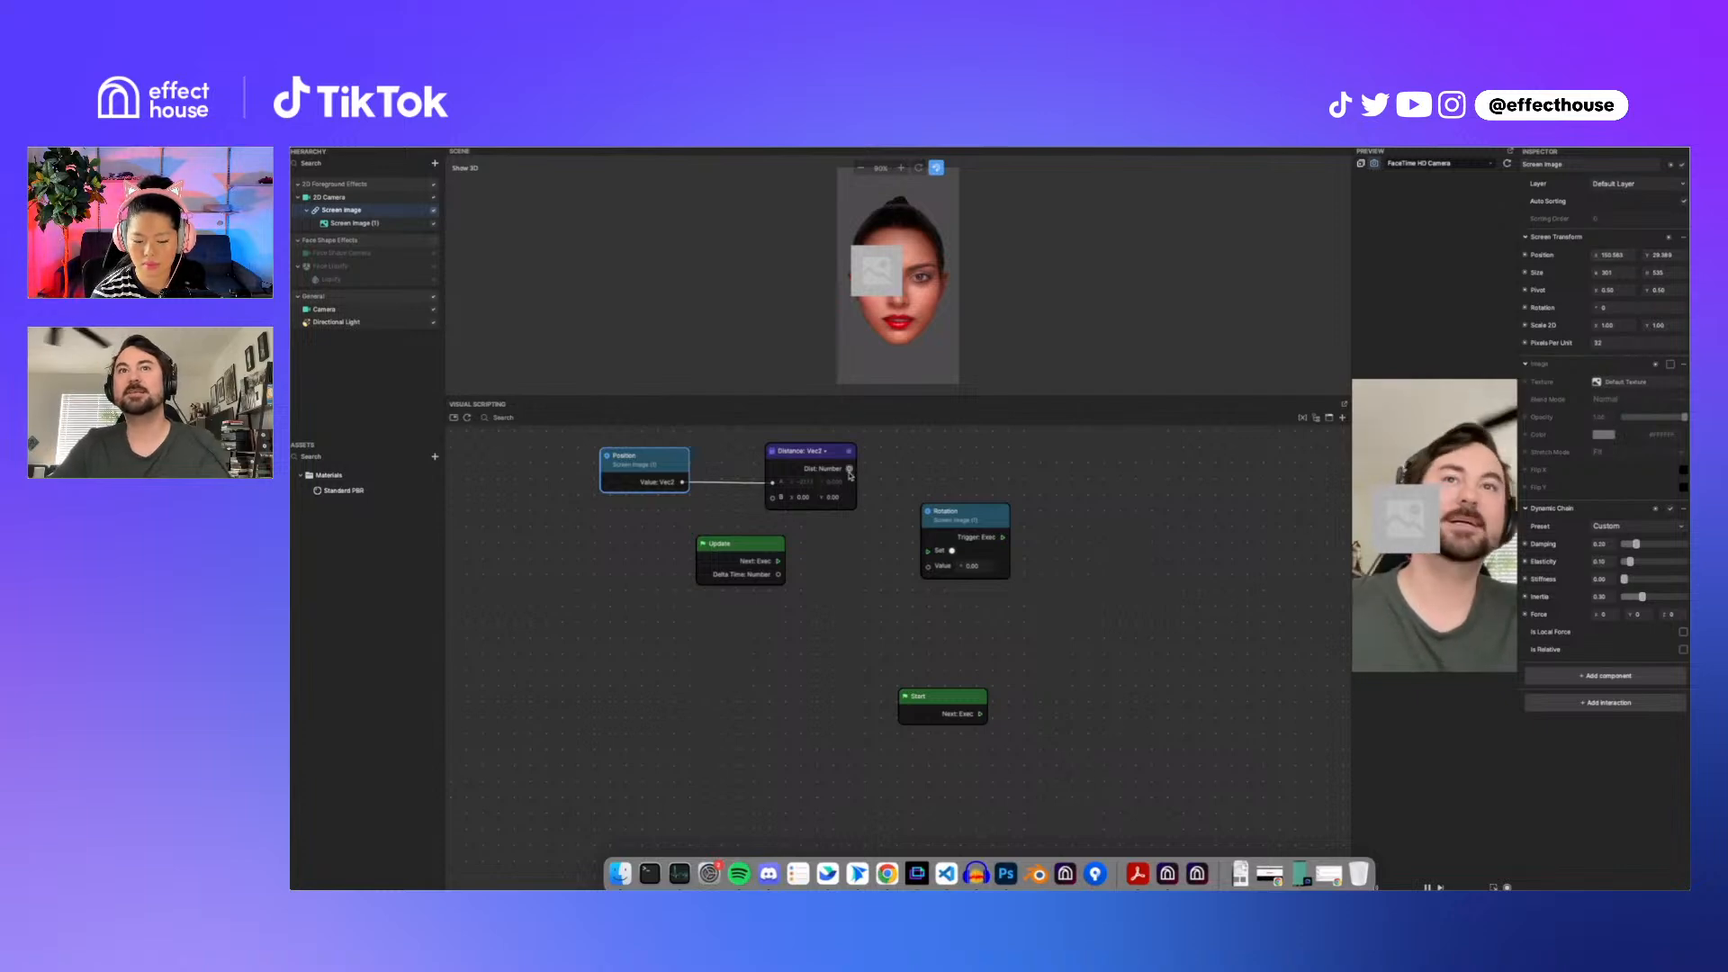
left_click_drag(850, 469, 931, 567)
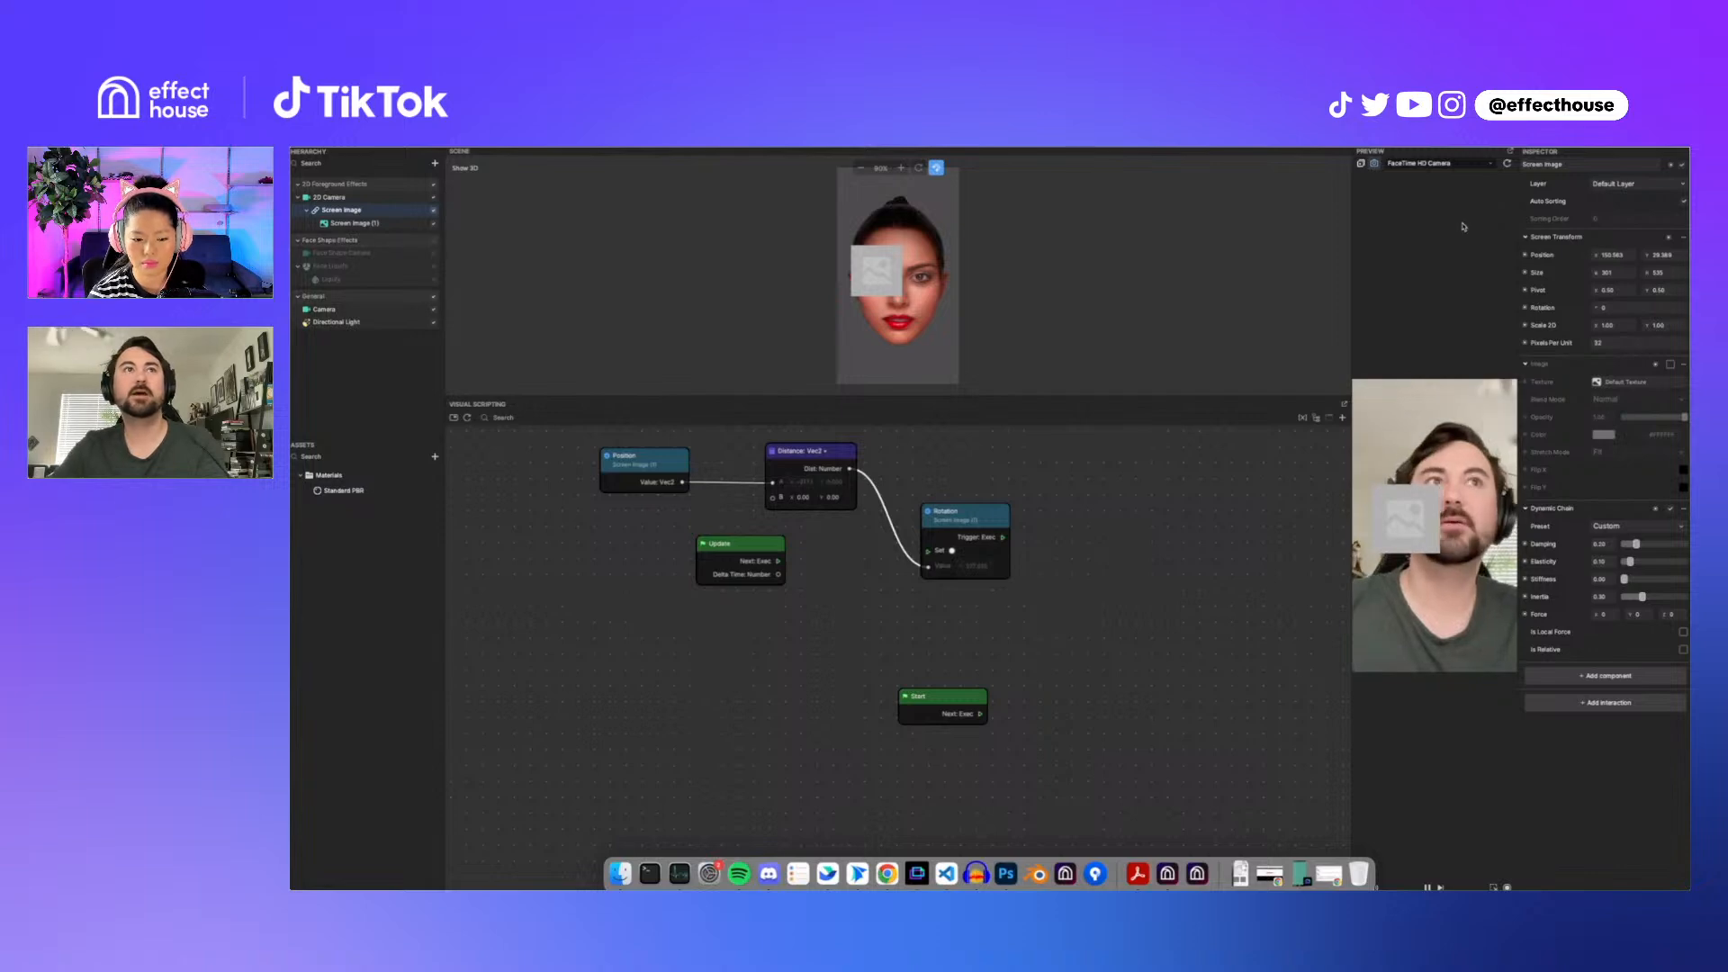
Step: Connect the Update execution to the Set Rotation node and lower Screen Image's position Y to about -240 to test it
left_click_drag(1647, 256, 1618, 261)
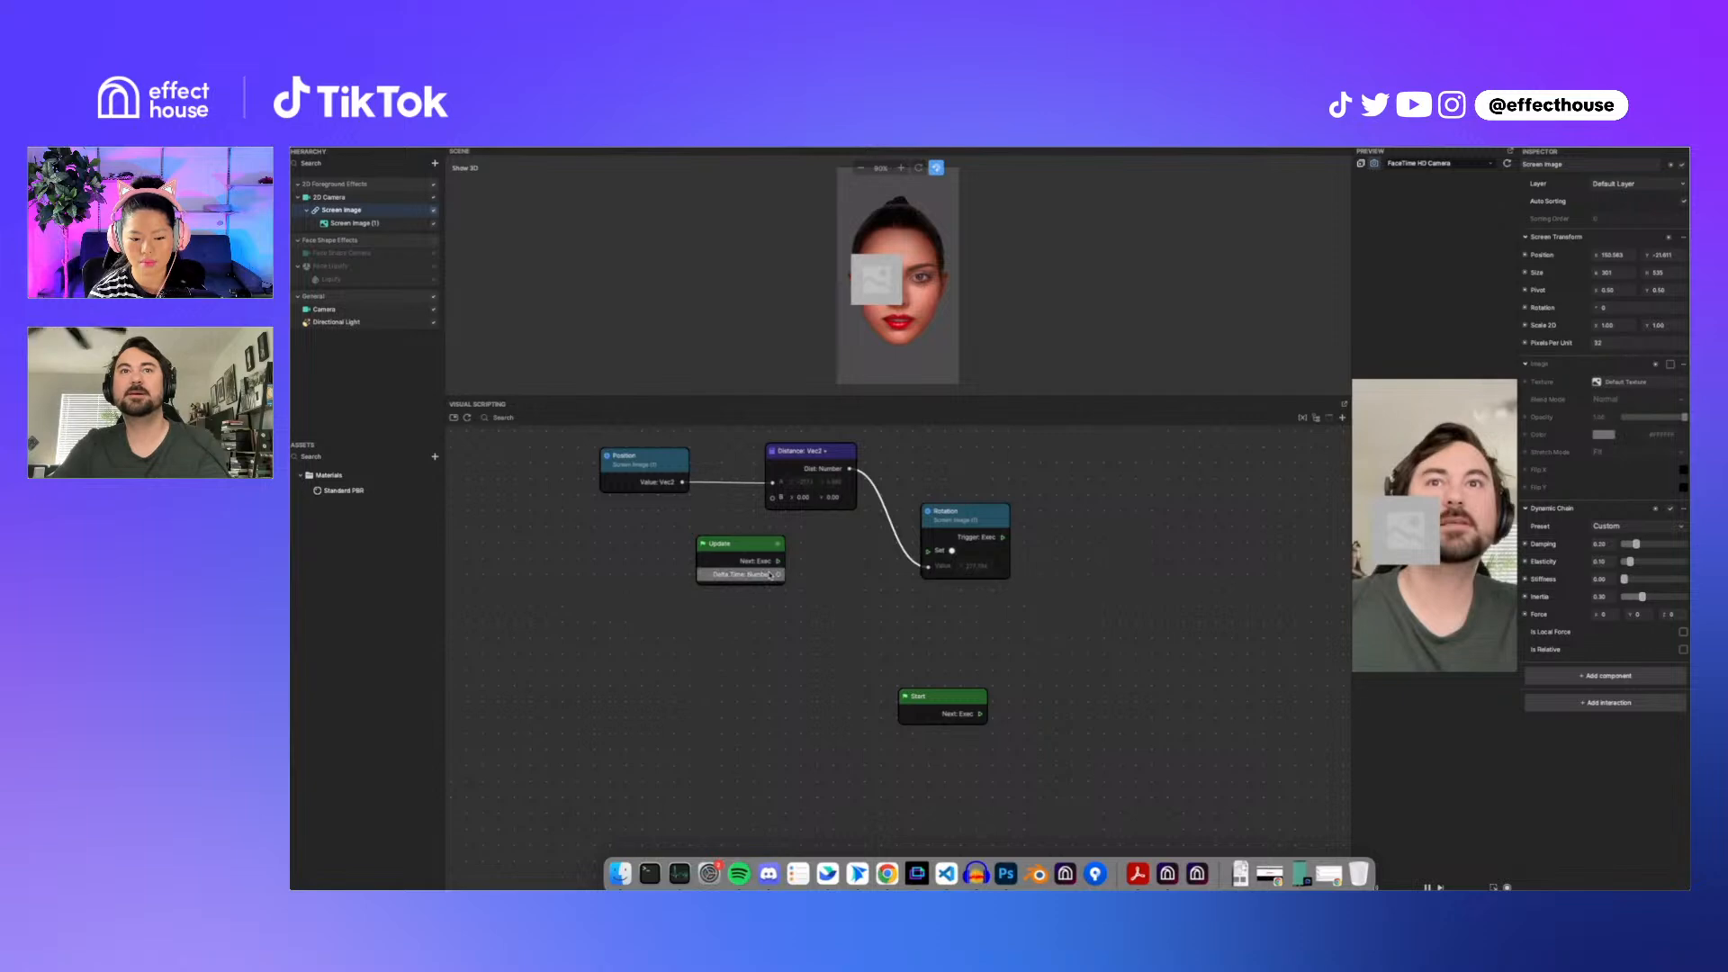
left_click_drag(778, 561, 929, 551)
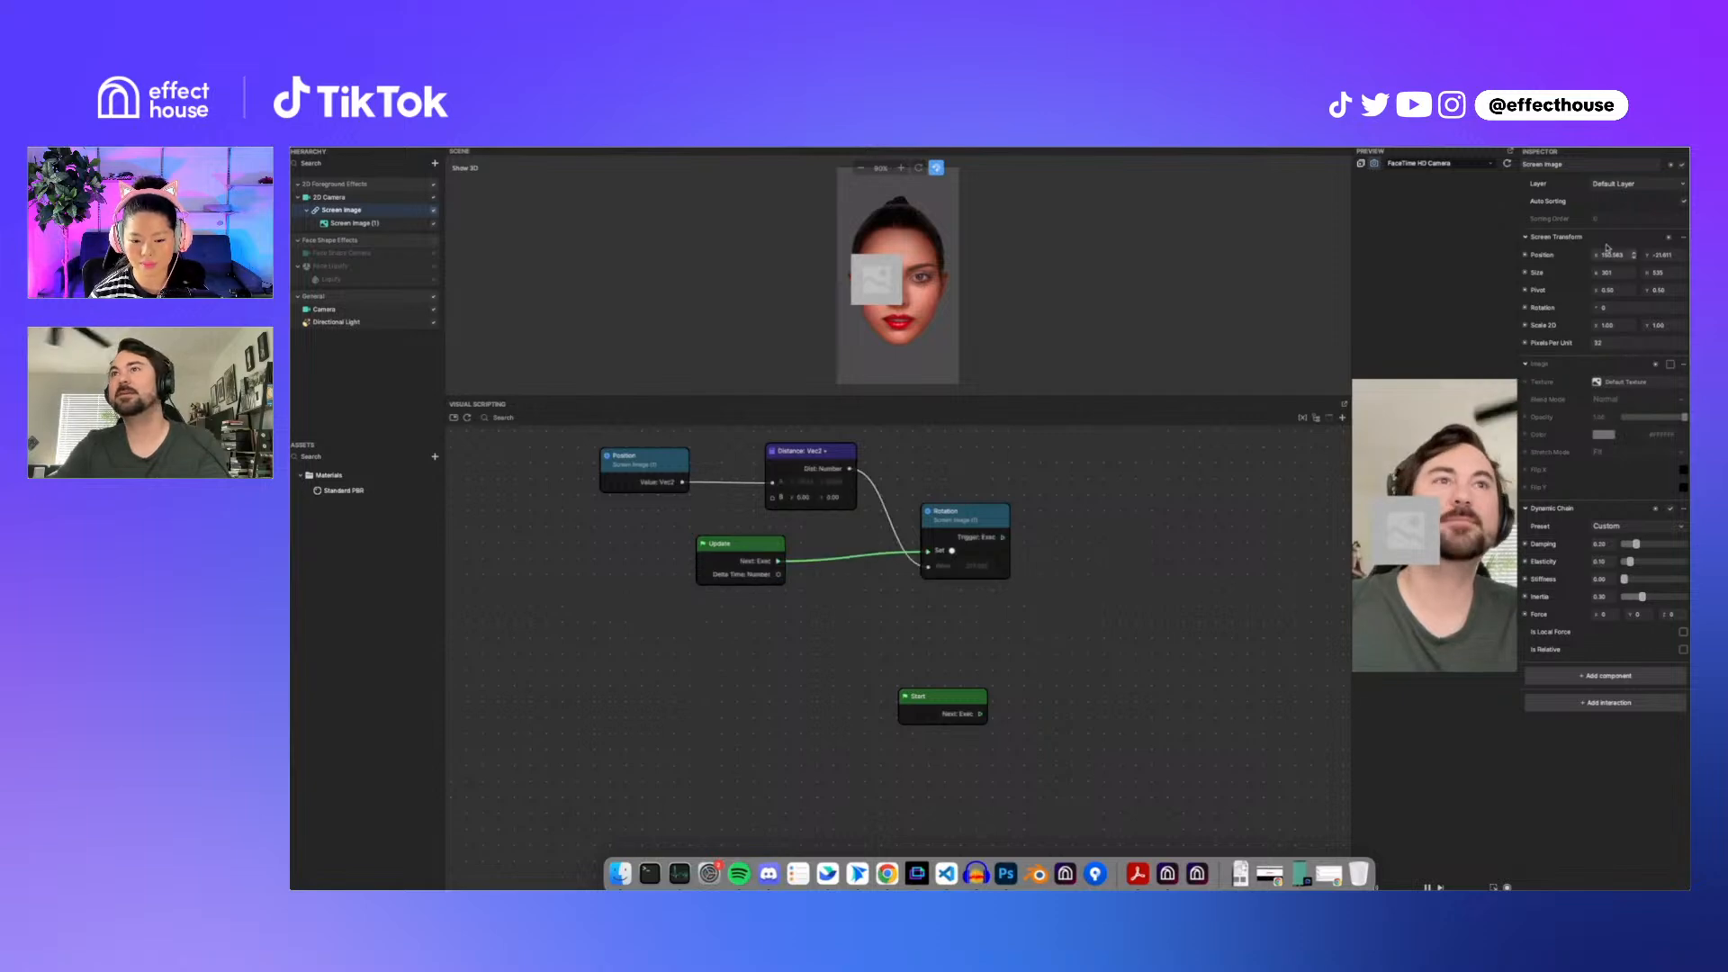
left_click_drag(1652, 255, 1524, 282)
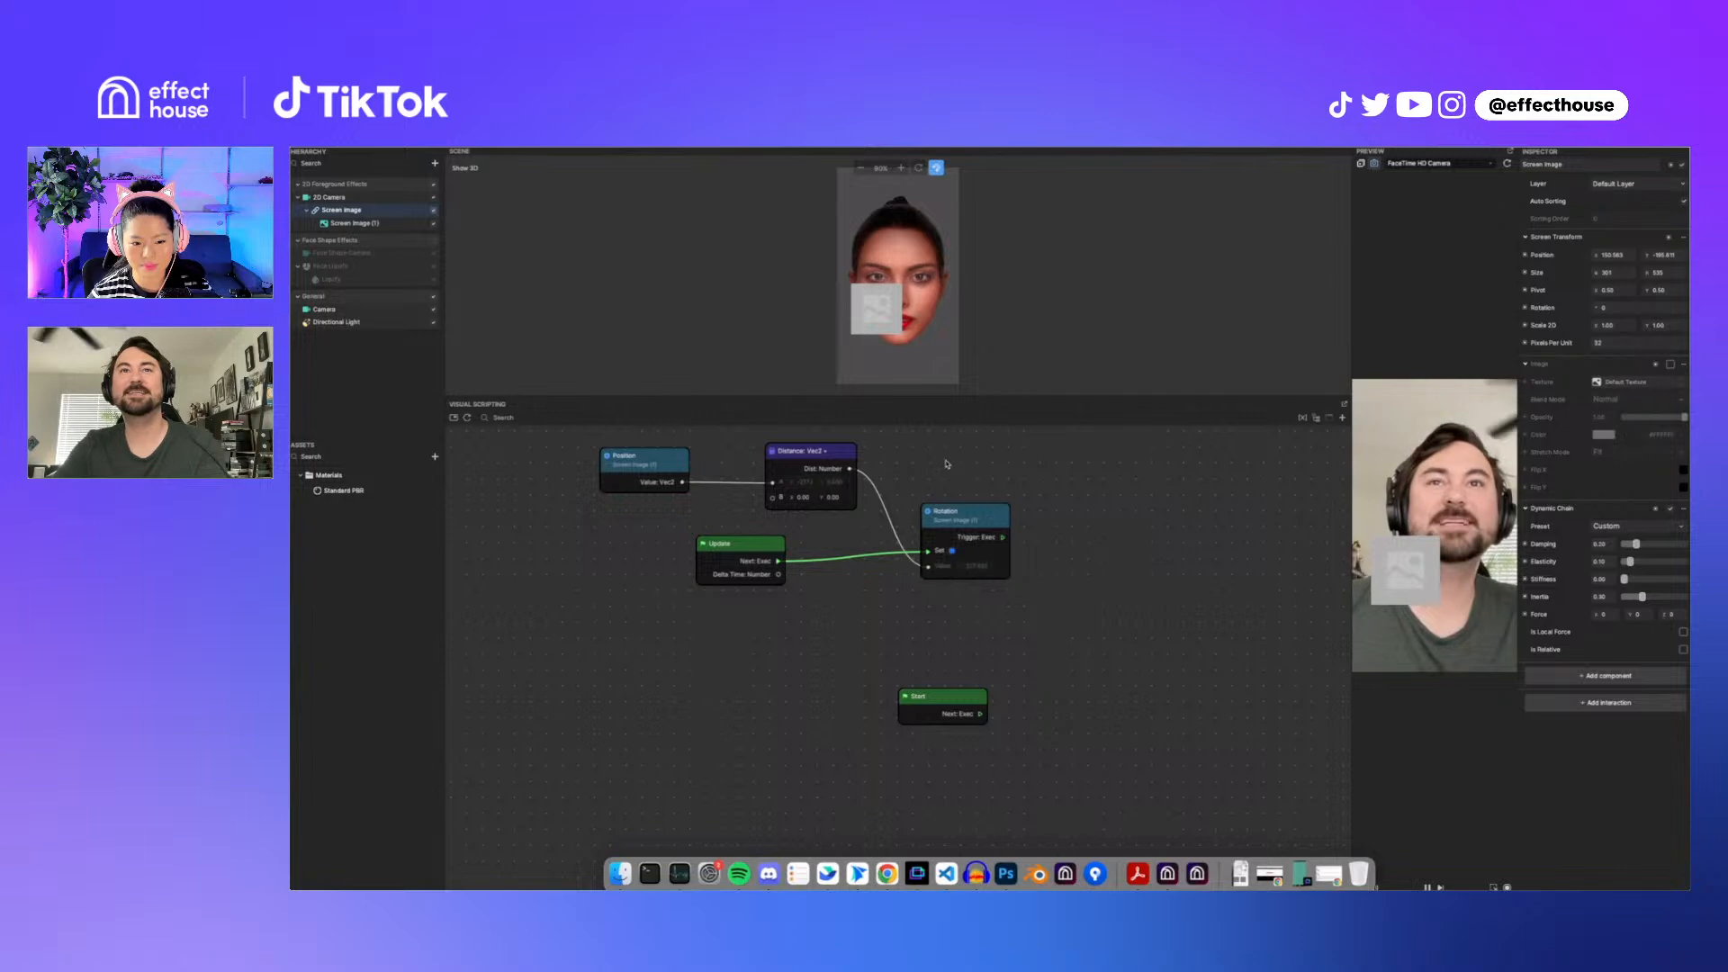
left_click_drag(1649, 255, 1563, 272)
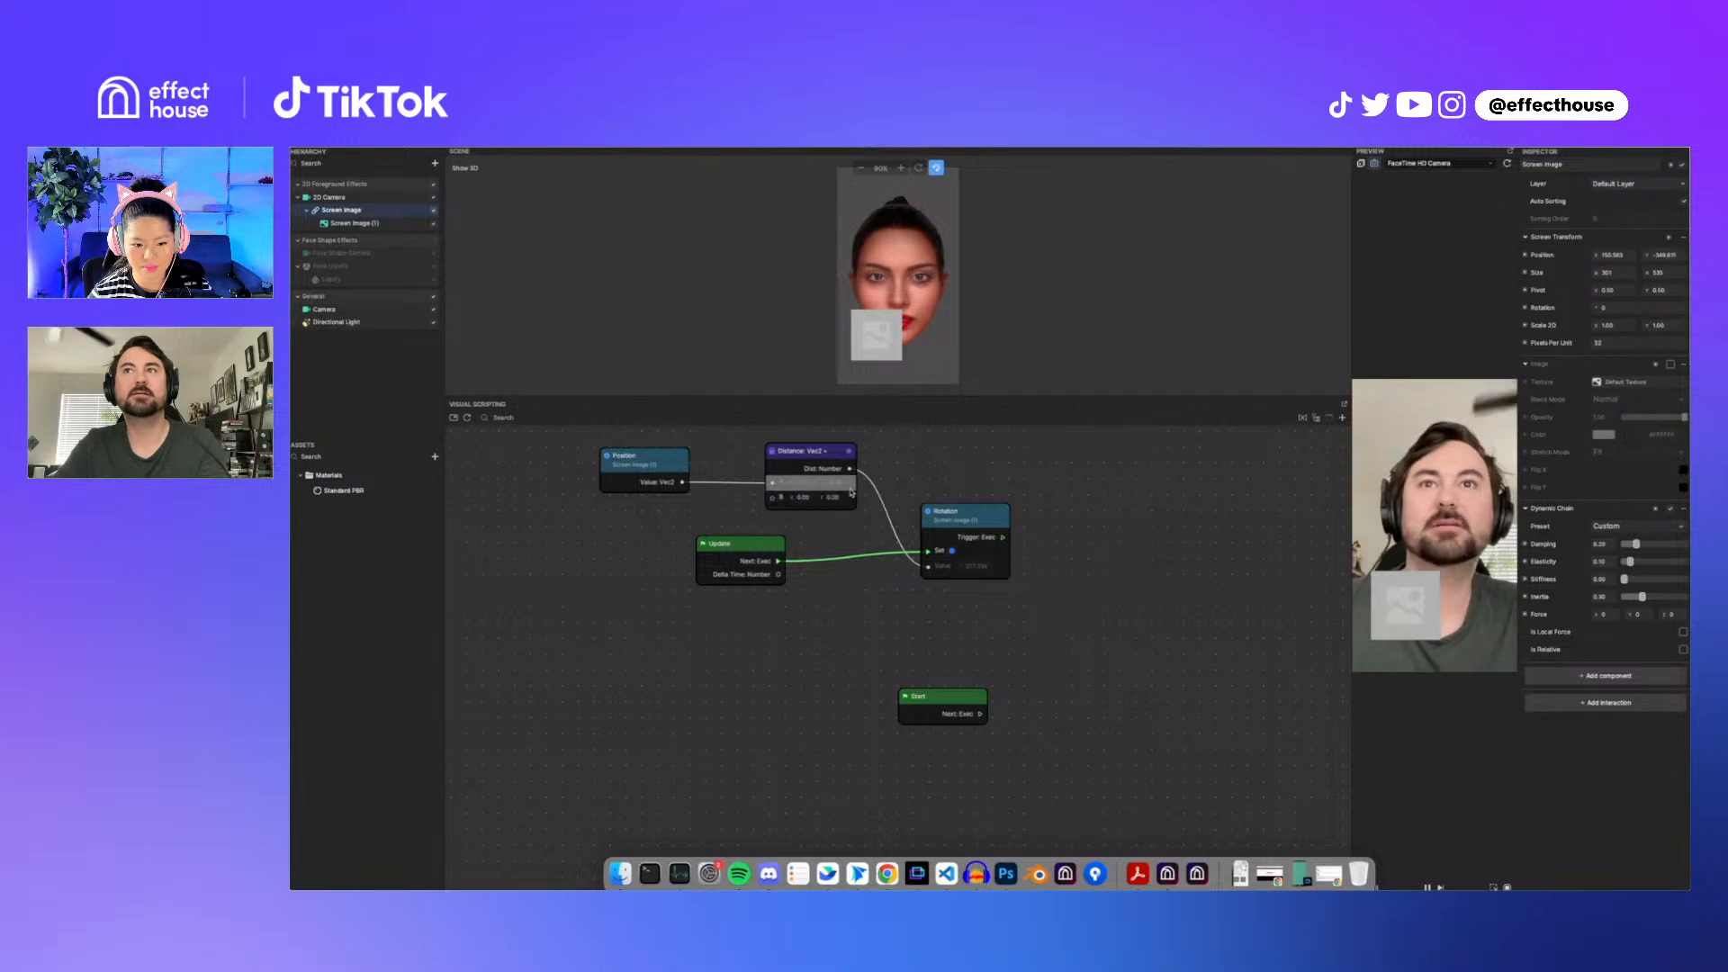
Step: Add a new number variable and create a Set node for it in the visual scripting graph
scroll(844, 485, "up", 5)
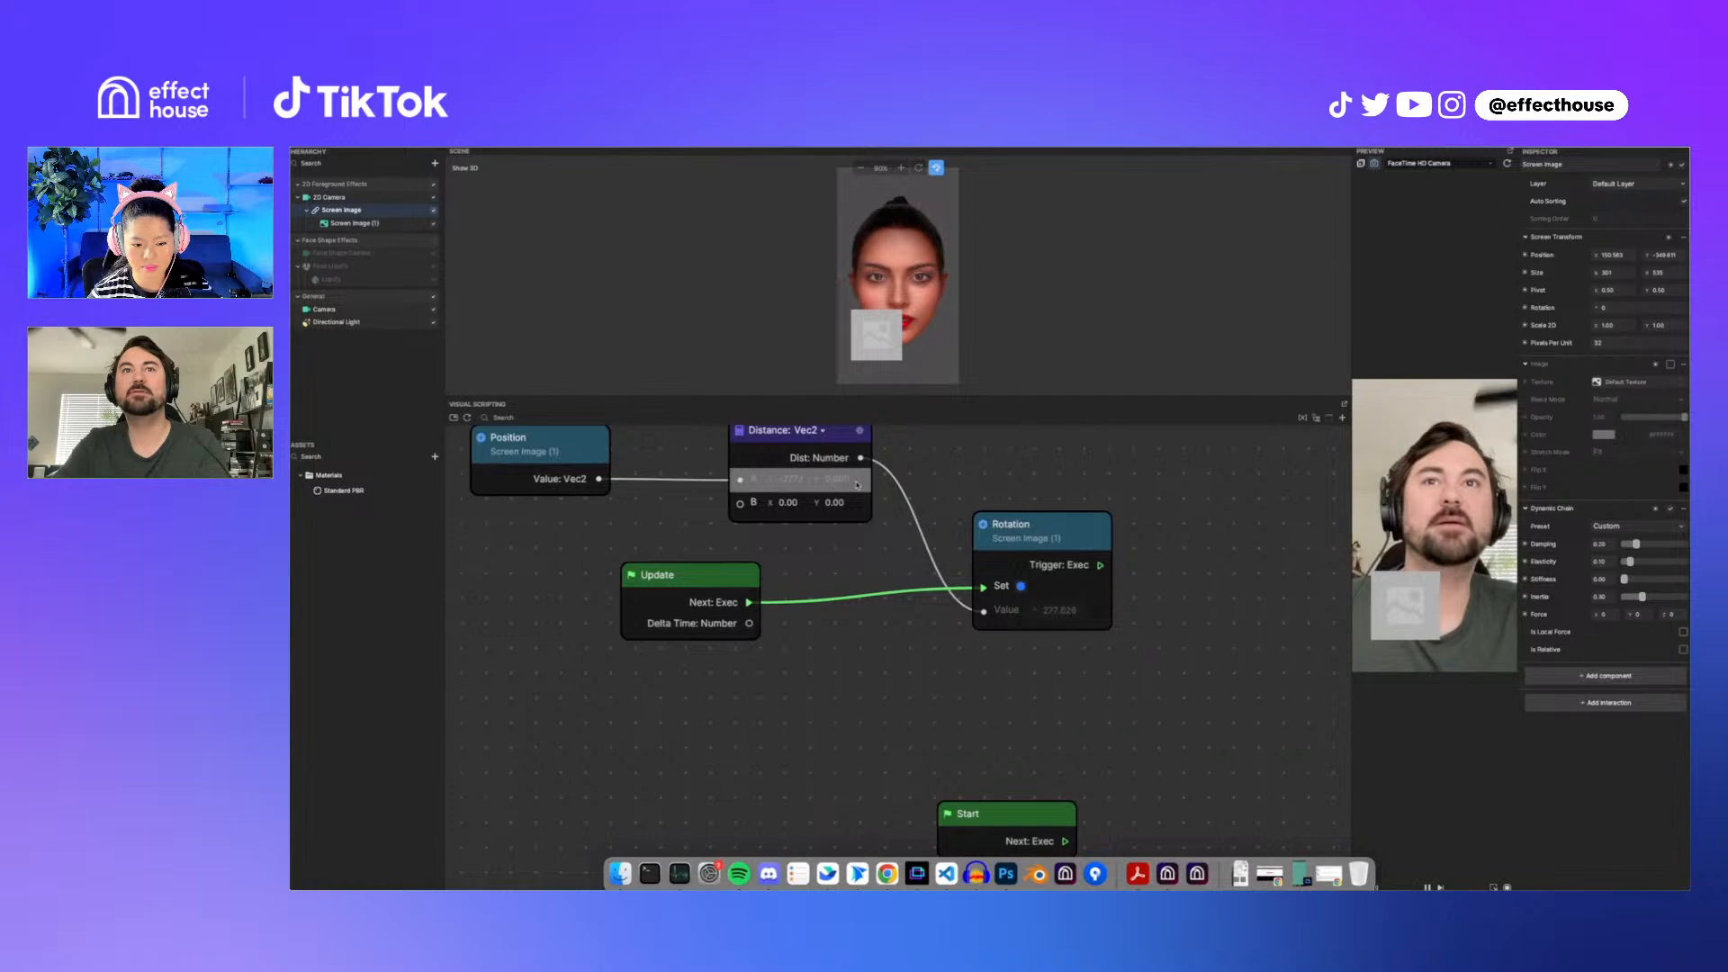
scroll(980, 476, "down", 5)
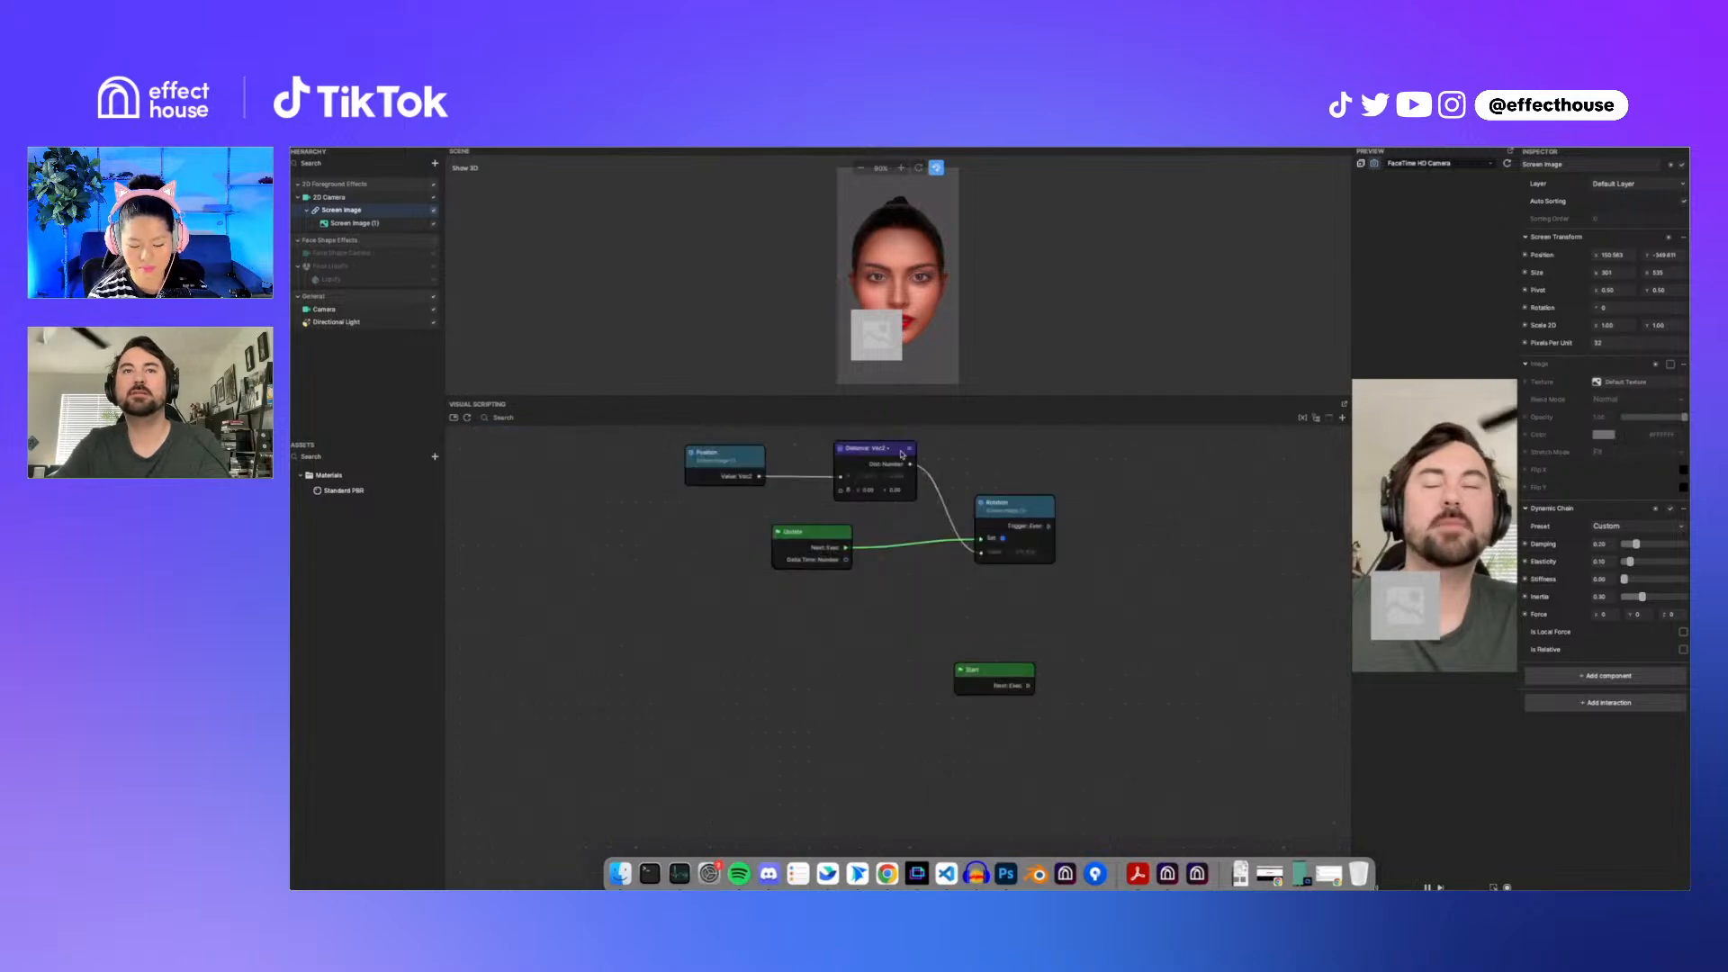
mouse_move(891, 447)
left_mouse_down()
mouse_move(863, 432)
mouse_move(894, 435)
left_mouse_up()
scroll(864, 502, "down", 3)
middle_click_drag(882, 511, 894, 576)
left_click(790, 539)
left_click_drag(789, 539, 800, 507)
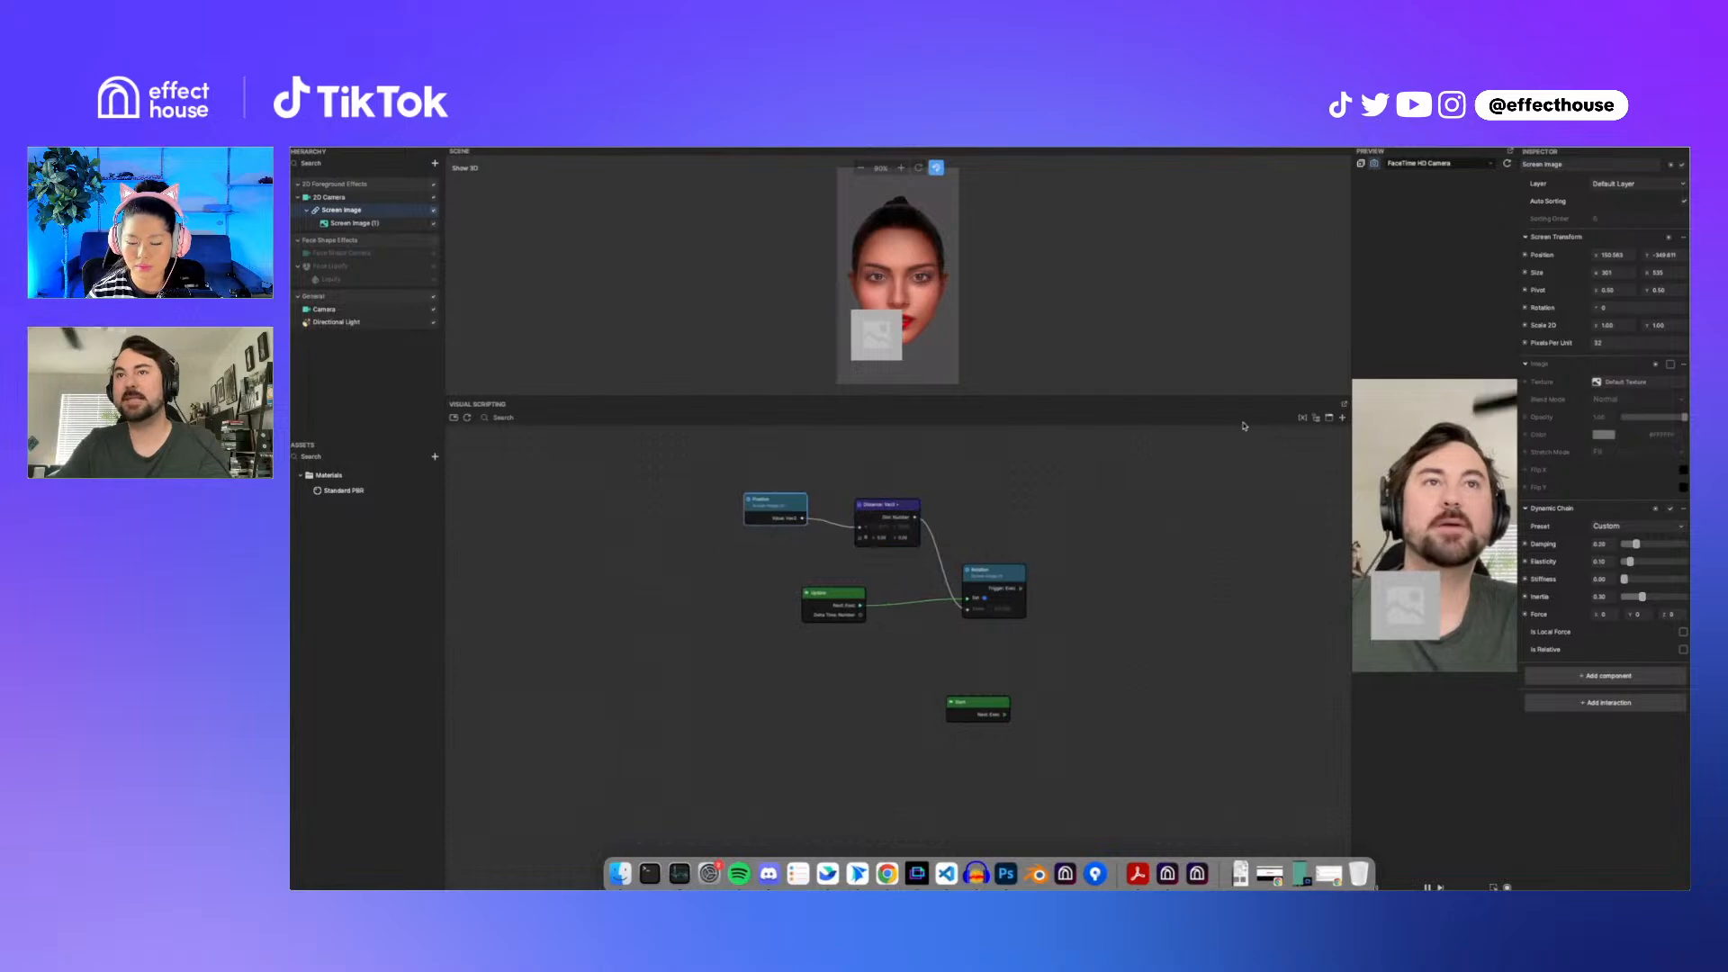
left_click(1302, 418)
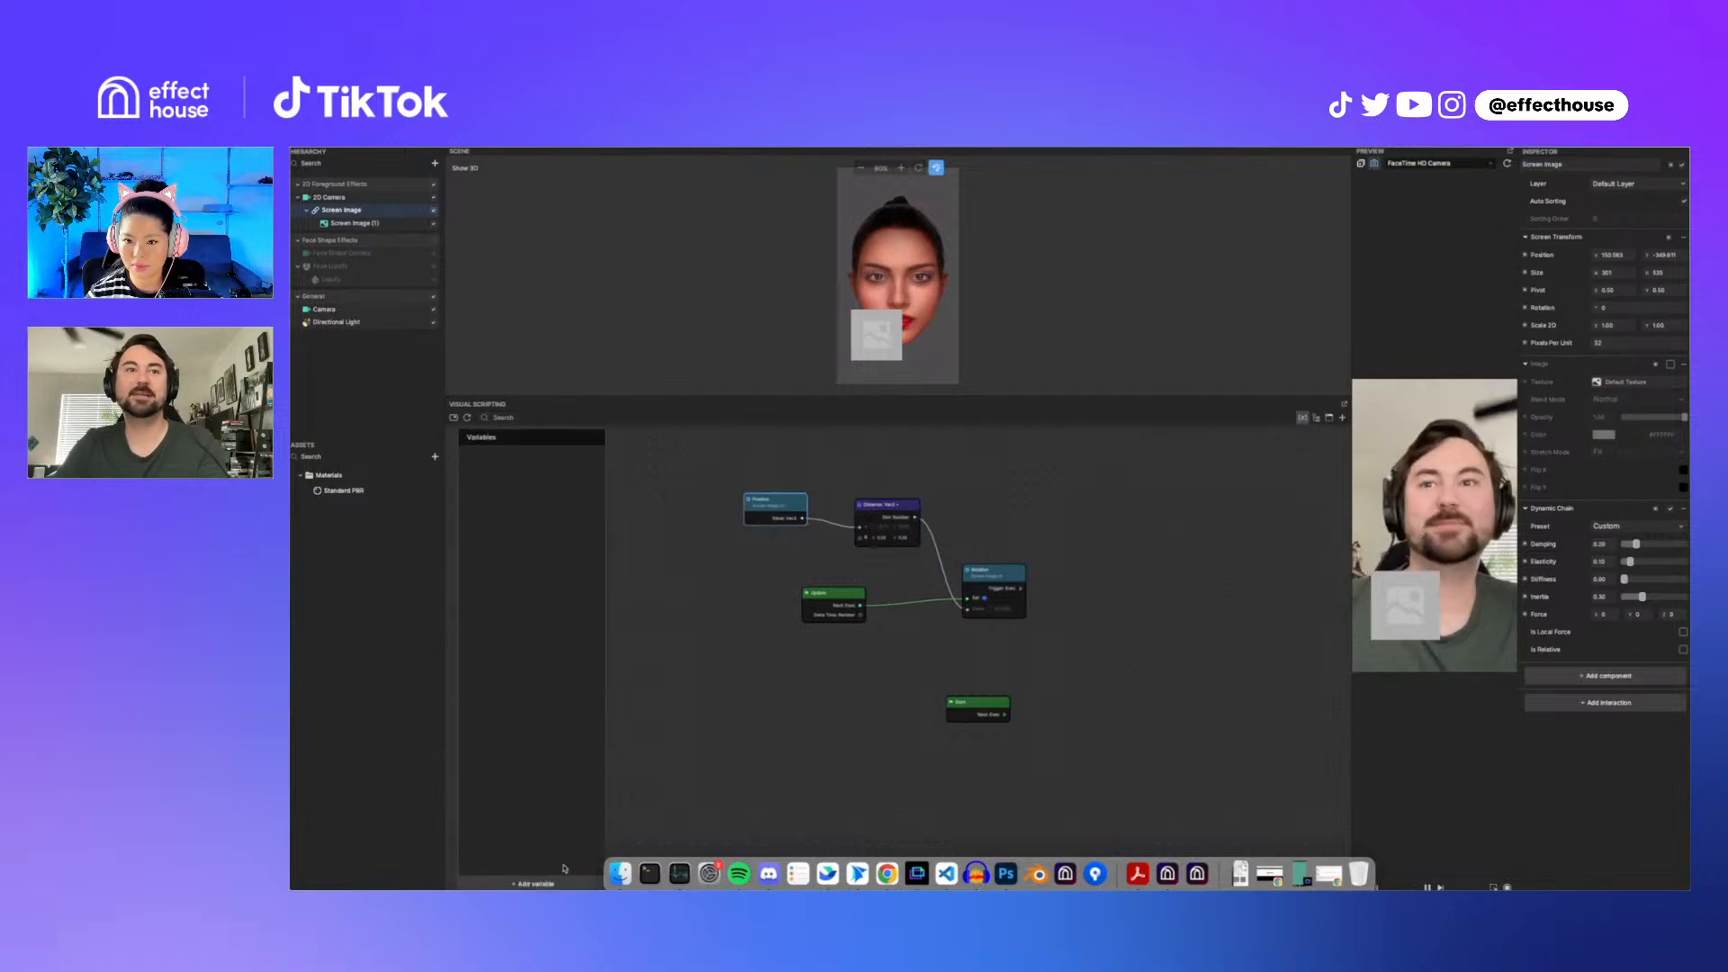
left_click(537, 884)
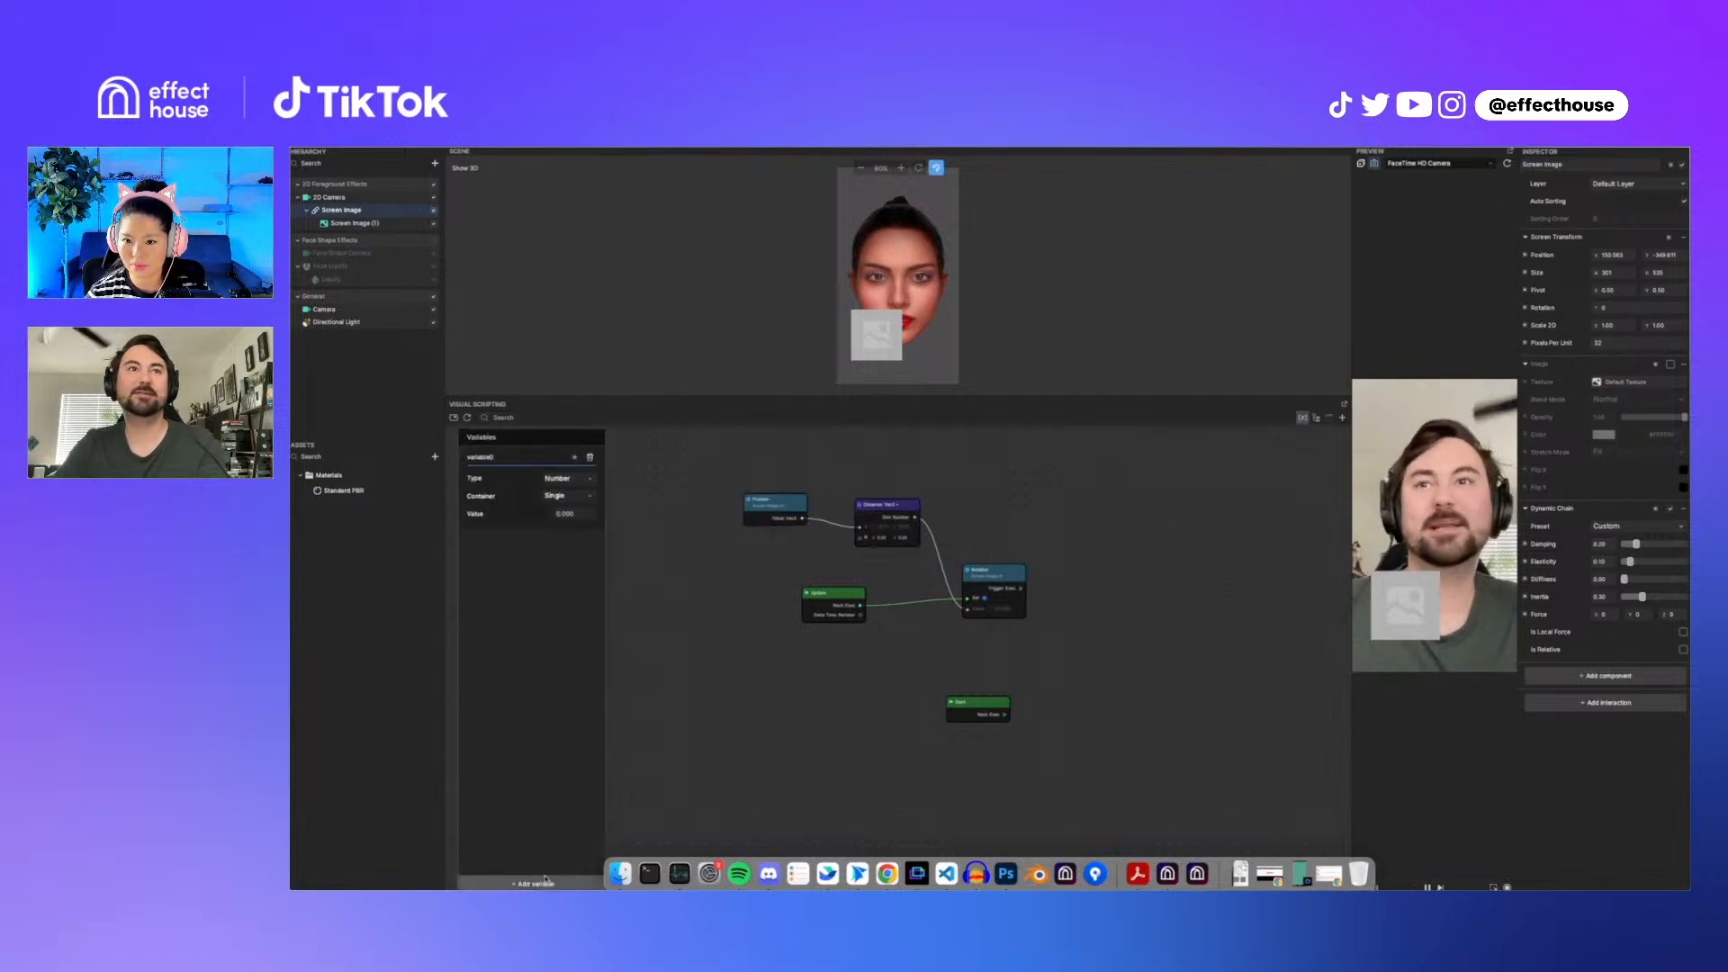
left_click(574, 458)
left_click(596, 488)
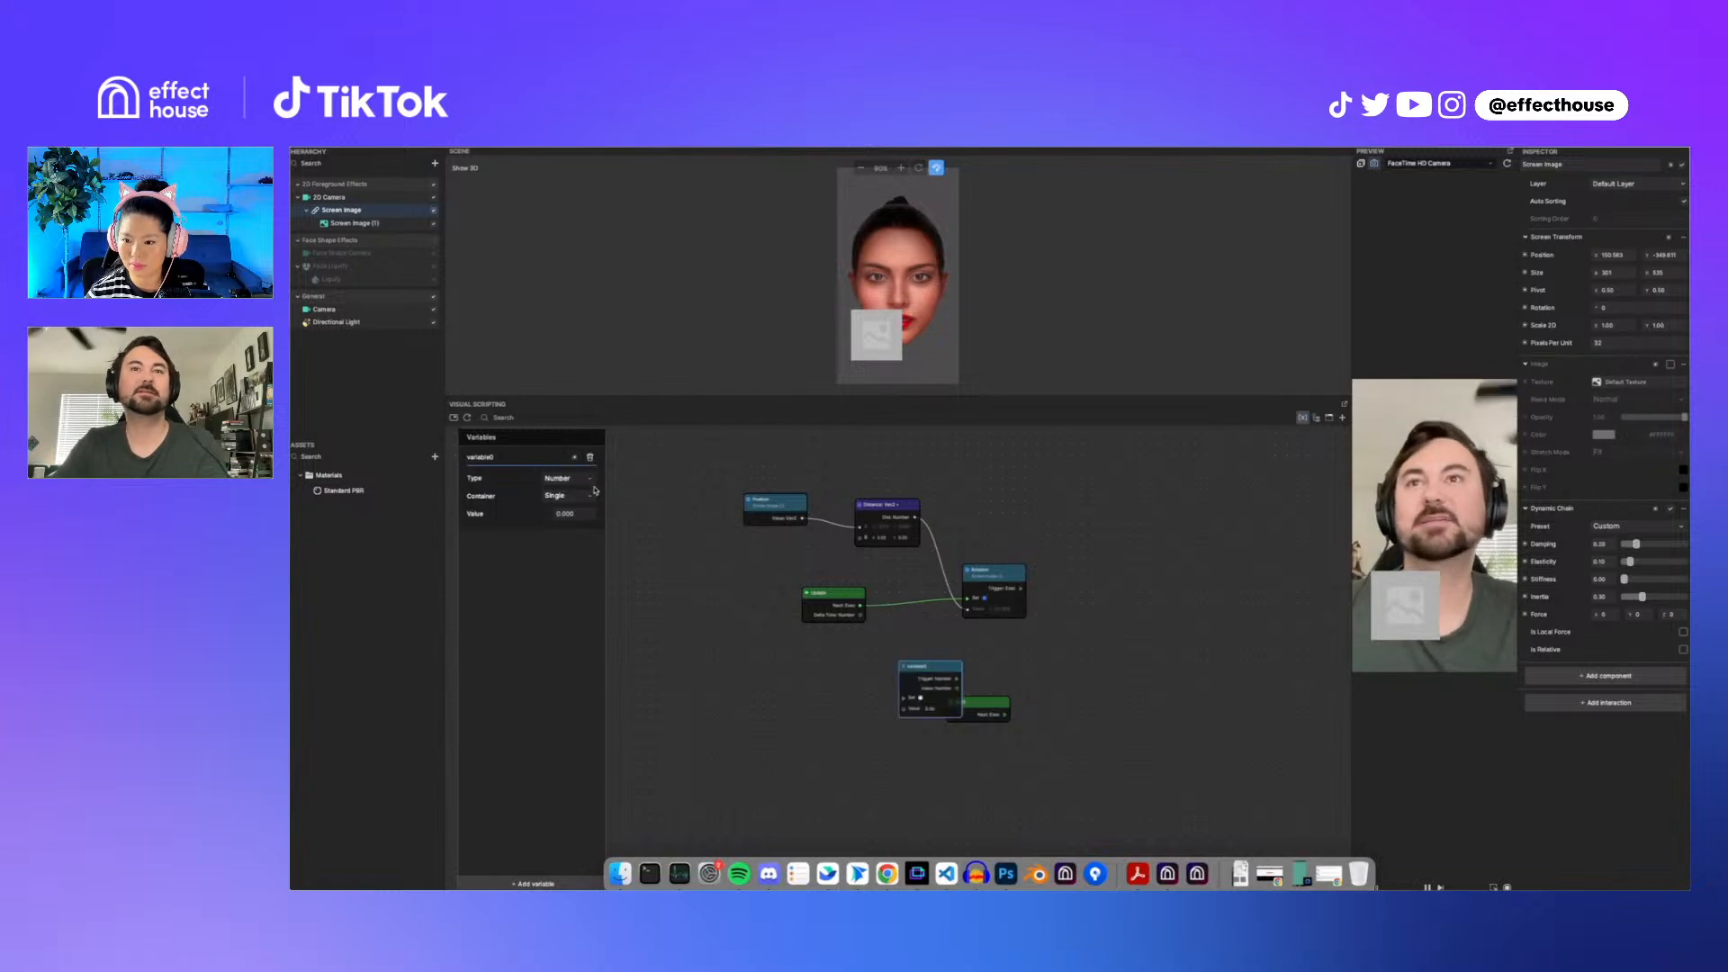
Step: Wire the Start node's execution into the Set variable node and rename the variable to dist
left_click_drag(935, 683, 984, 451)
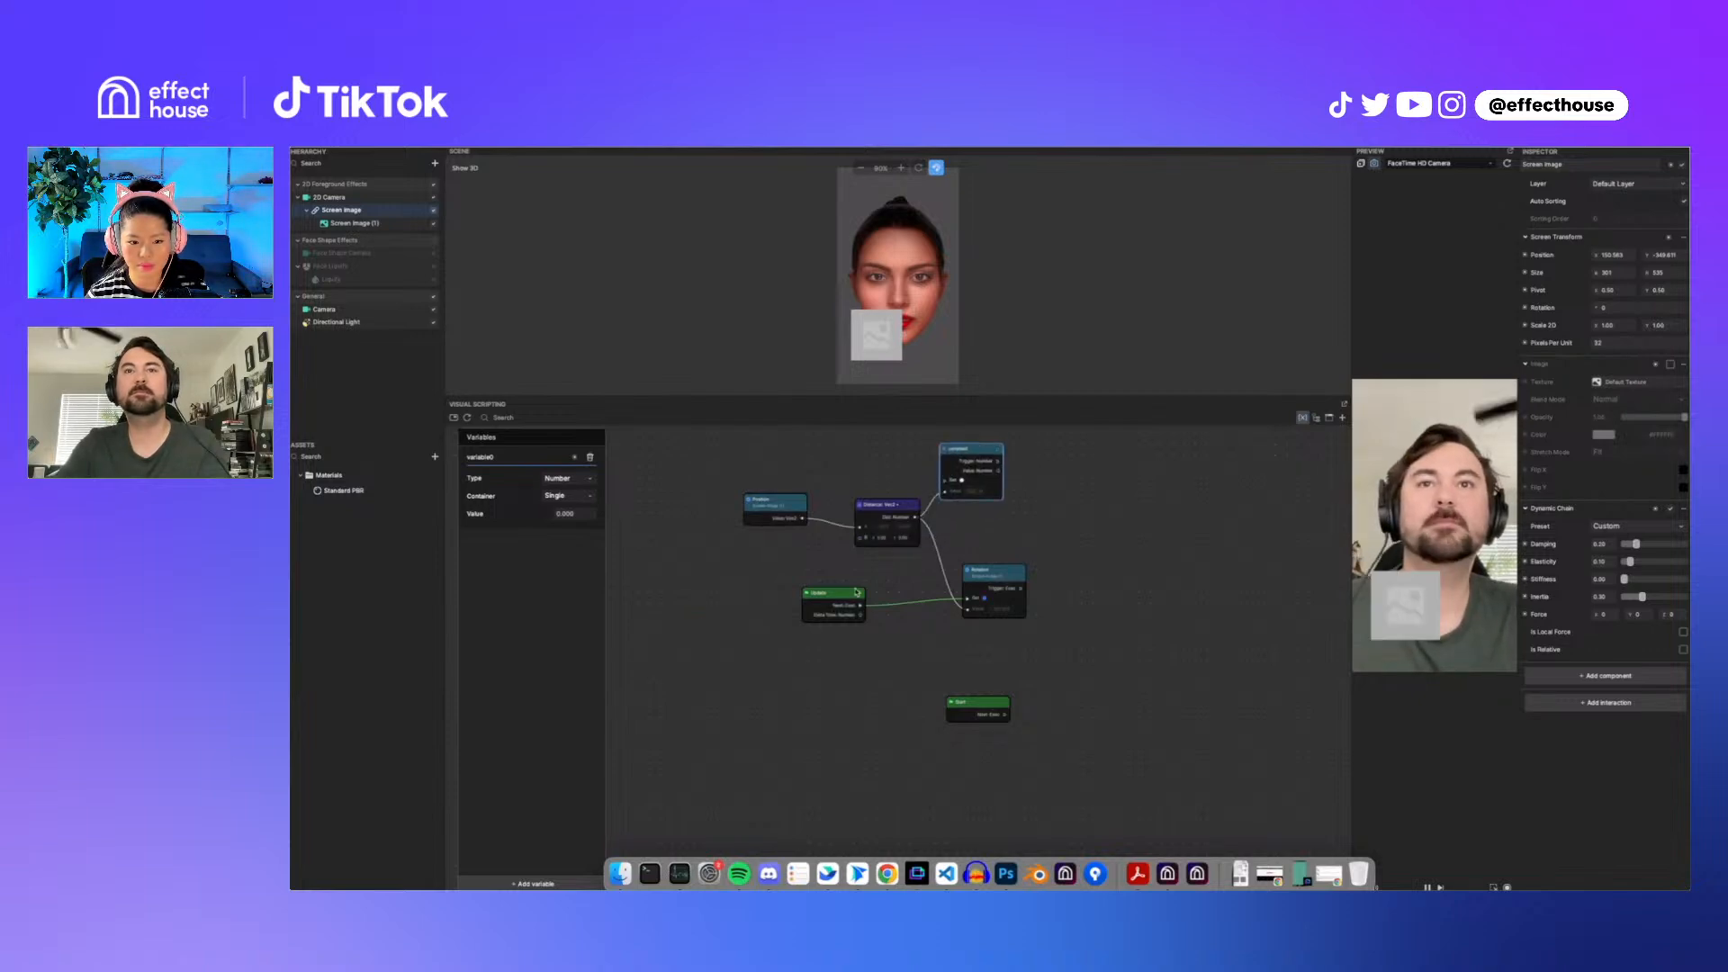
left_click_drag(991, 716, 952, 482)
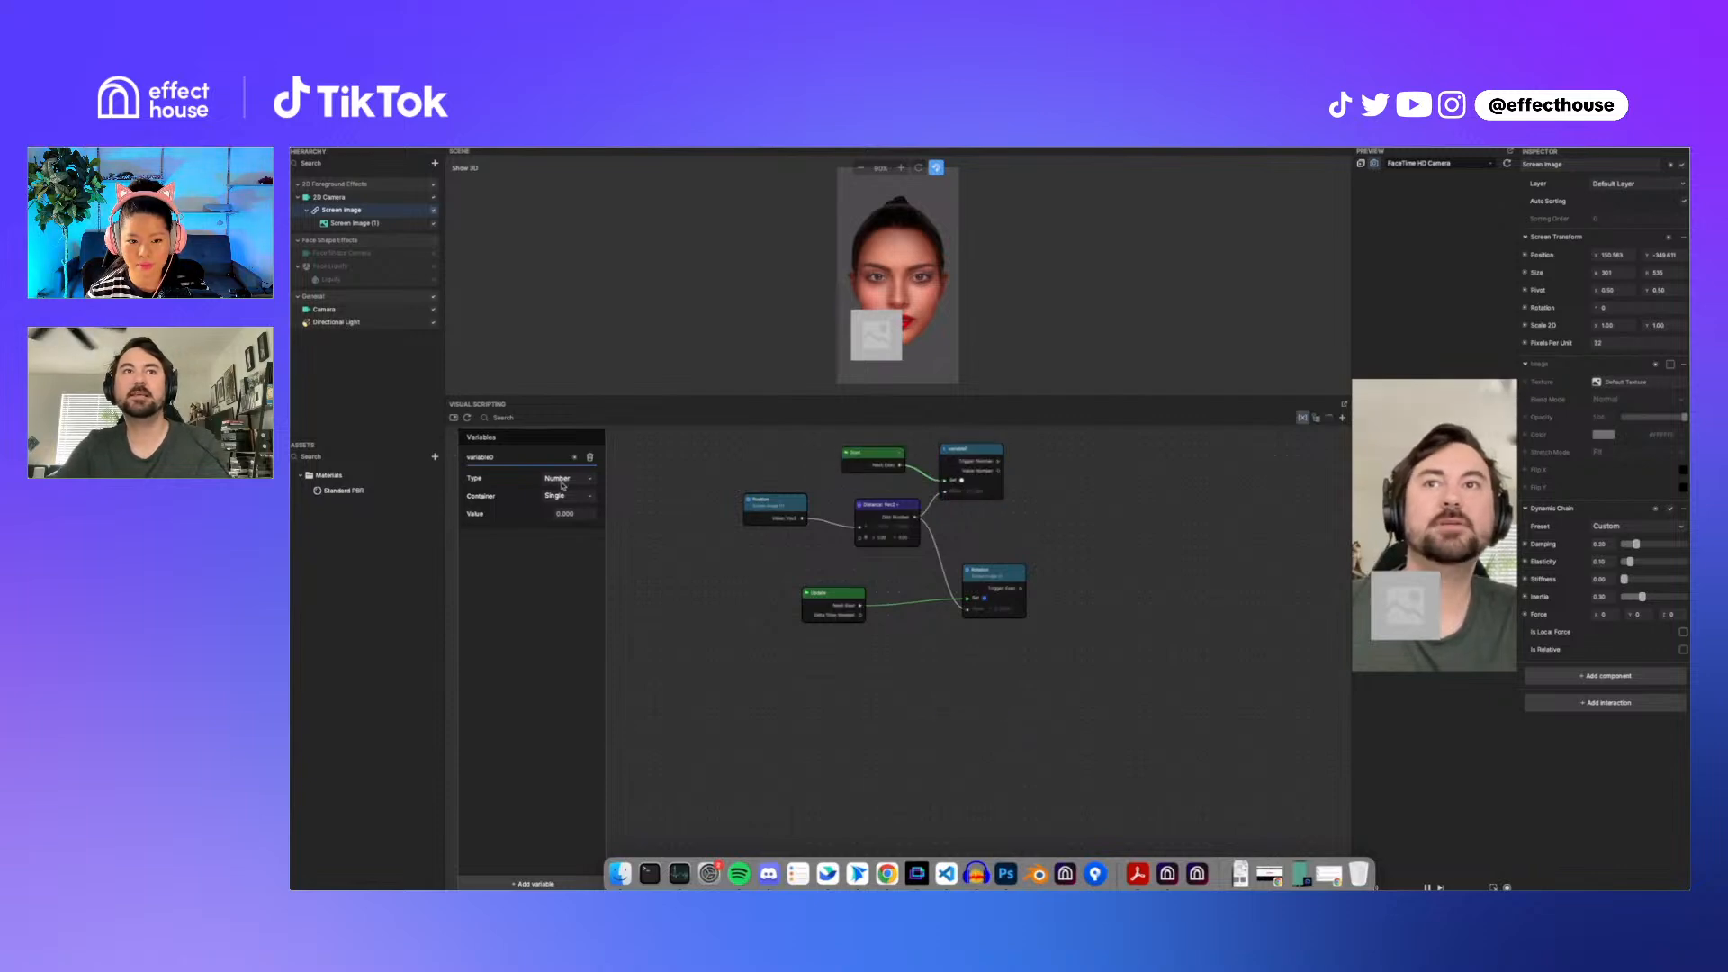
double_click(518, 459)
type("dist")
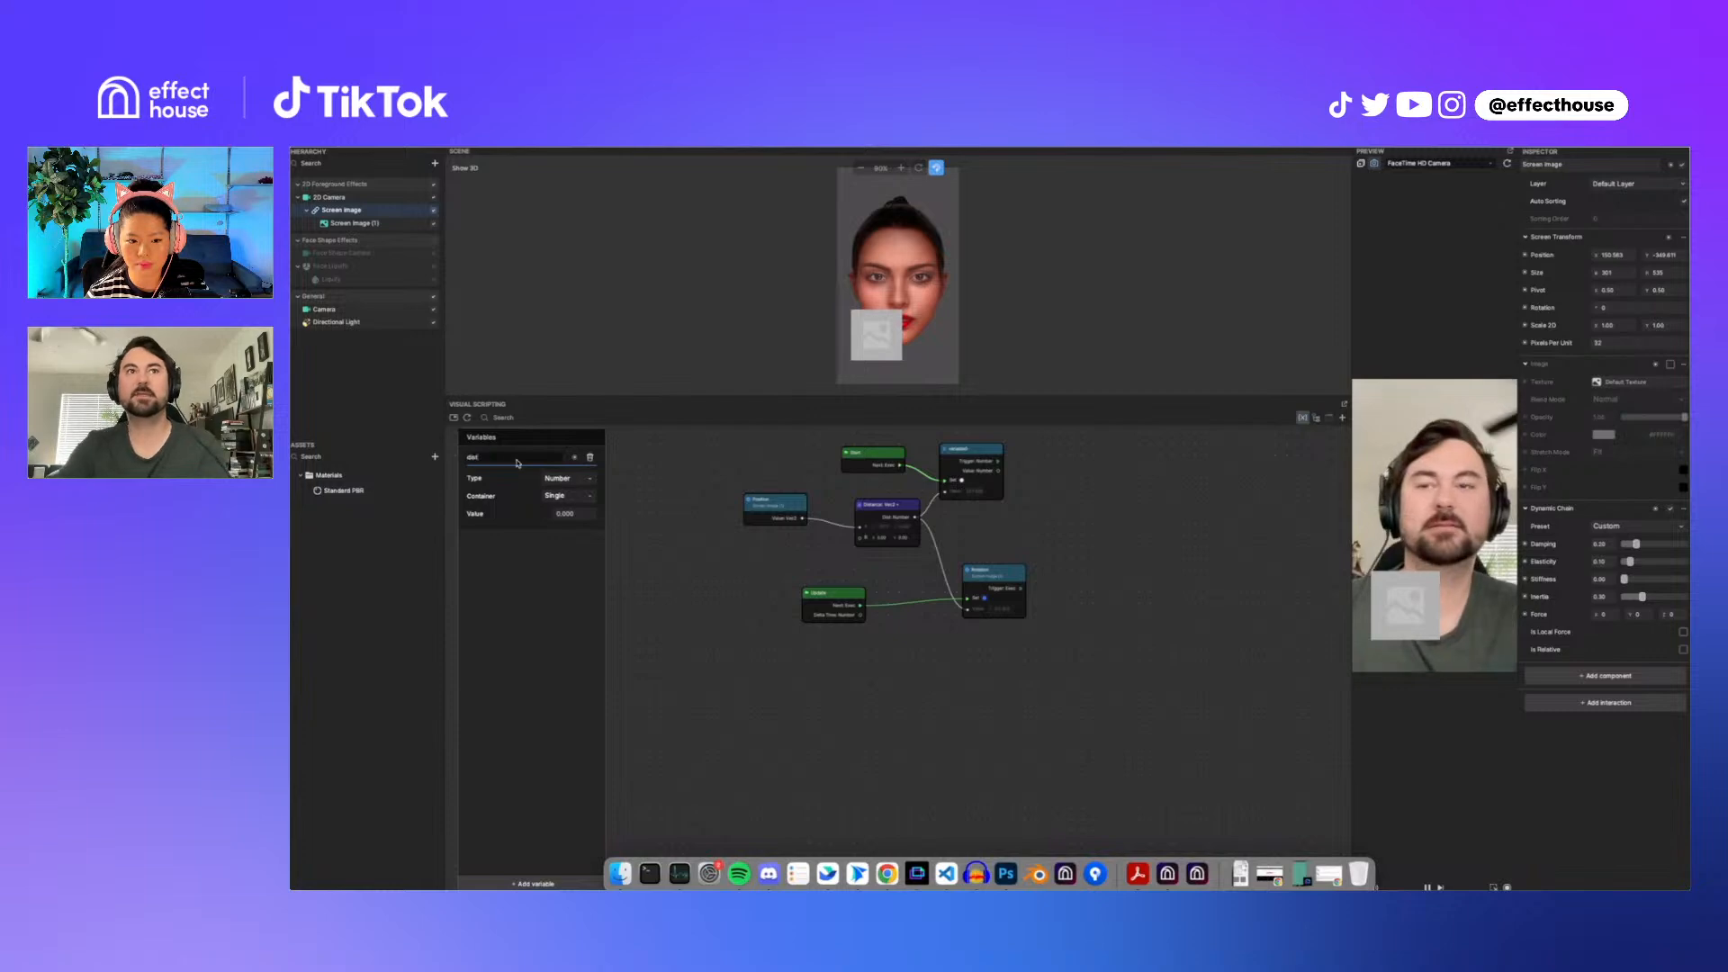
Step: Add a Subtract Number node and connect the dist variable's value output into it
right_click(1100, 478)
type("subt")
key("Return")
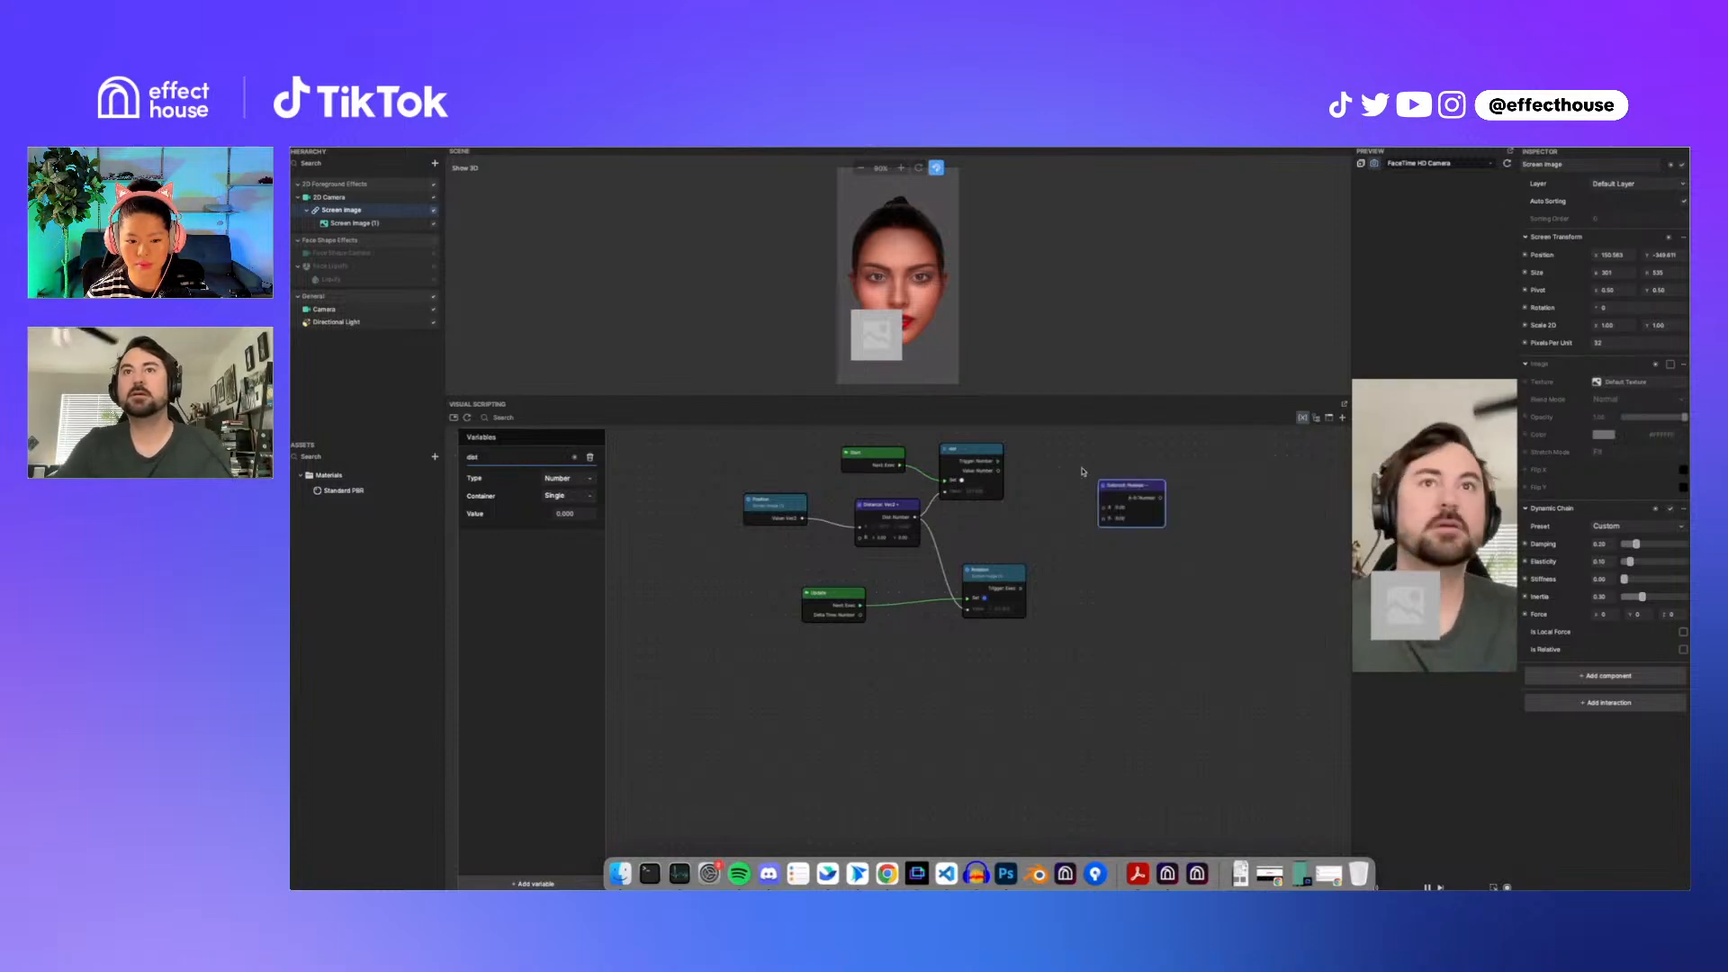
left_click_drag(1153, 490, 1117, 448)
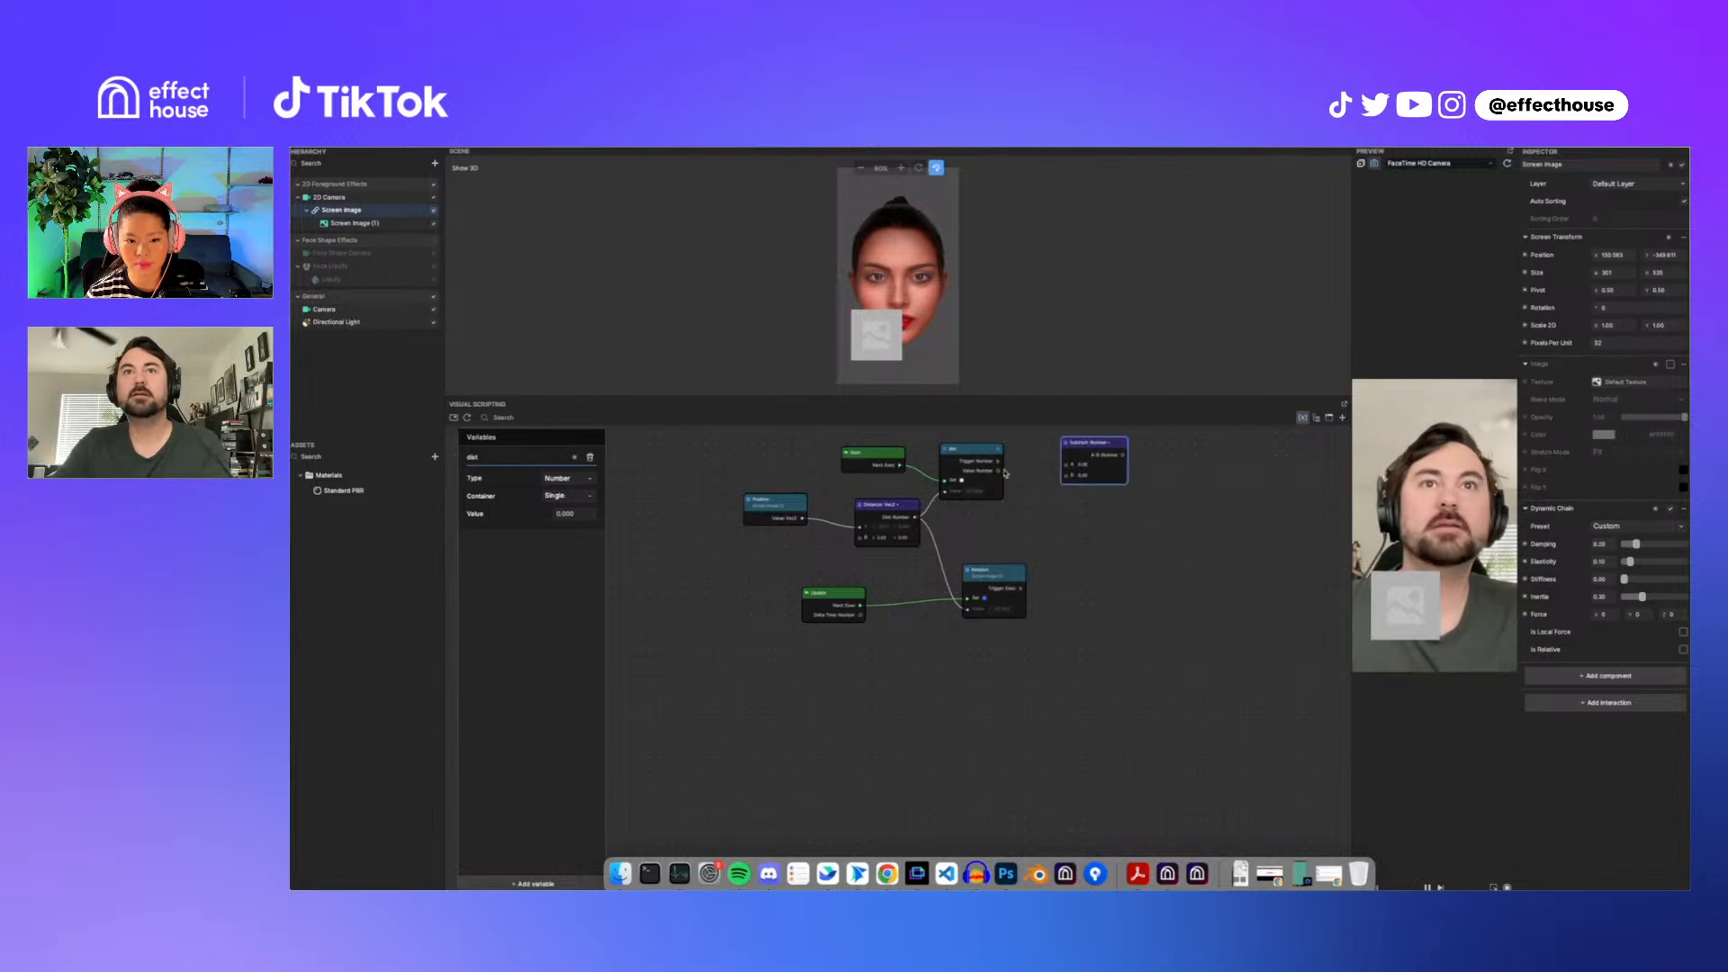
left_click_drag(1000, 471, 1066, 469)
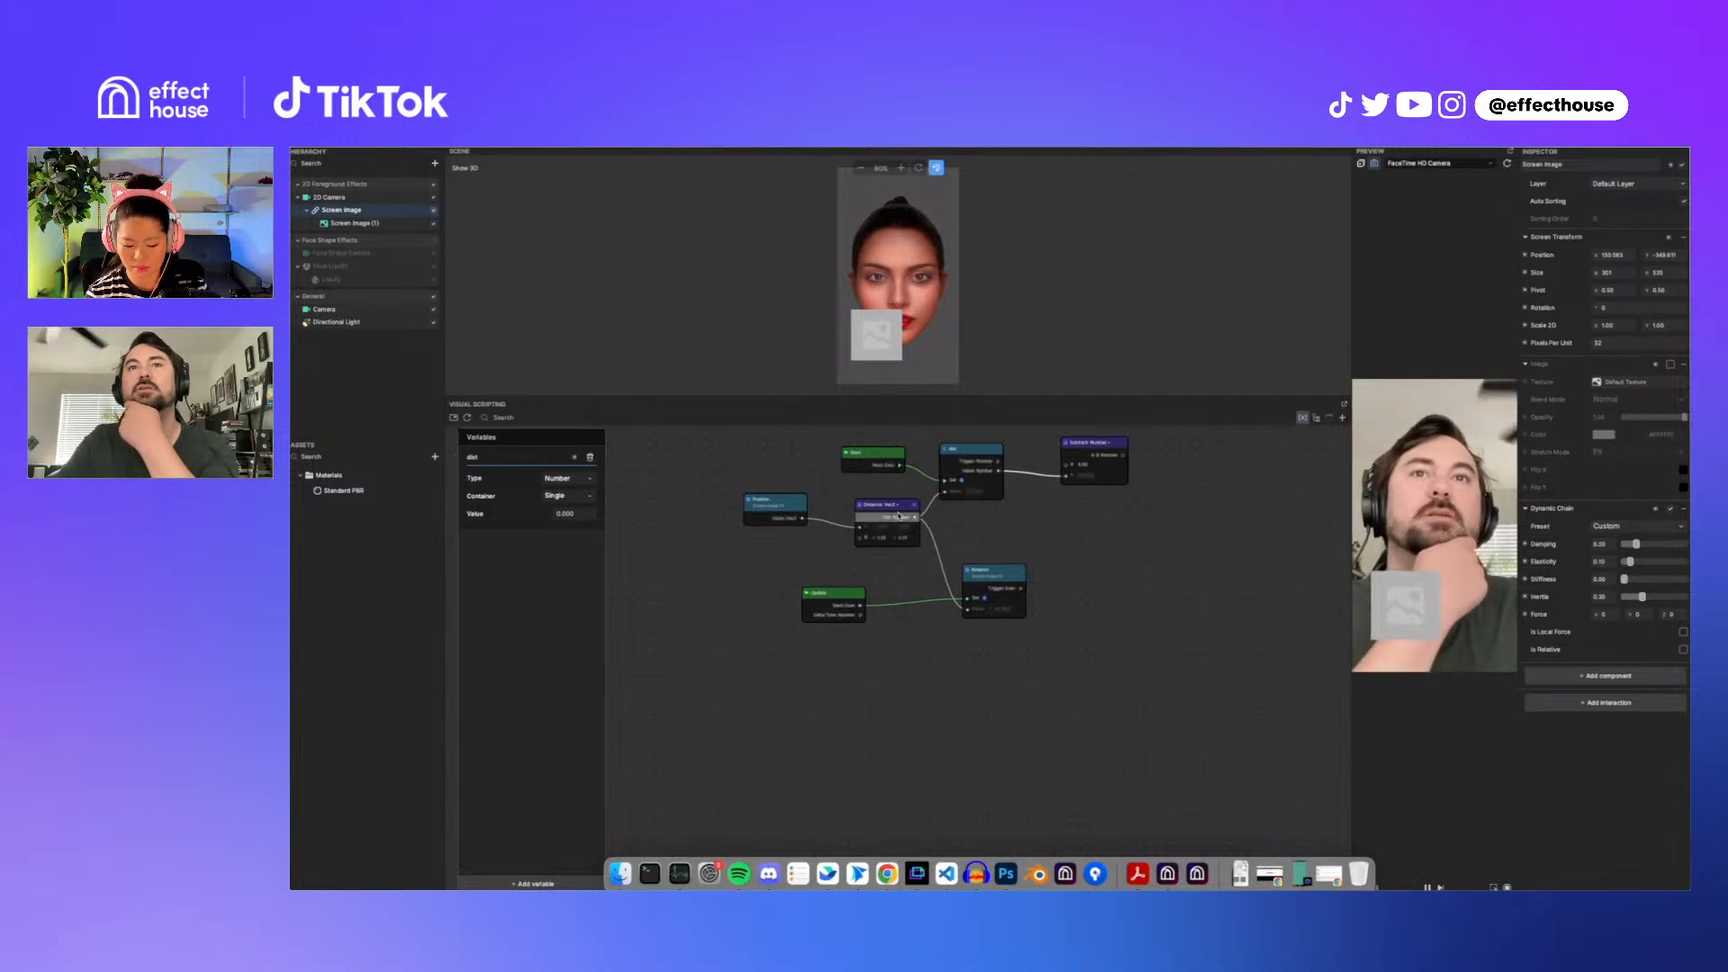
Step: Connect the Distance output into the subtraction chain and nudge Screen Image's position Y to test
left_click_drag(915, 517, 967, 613)
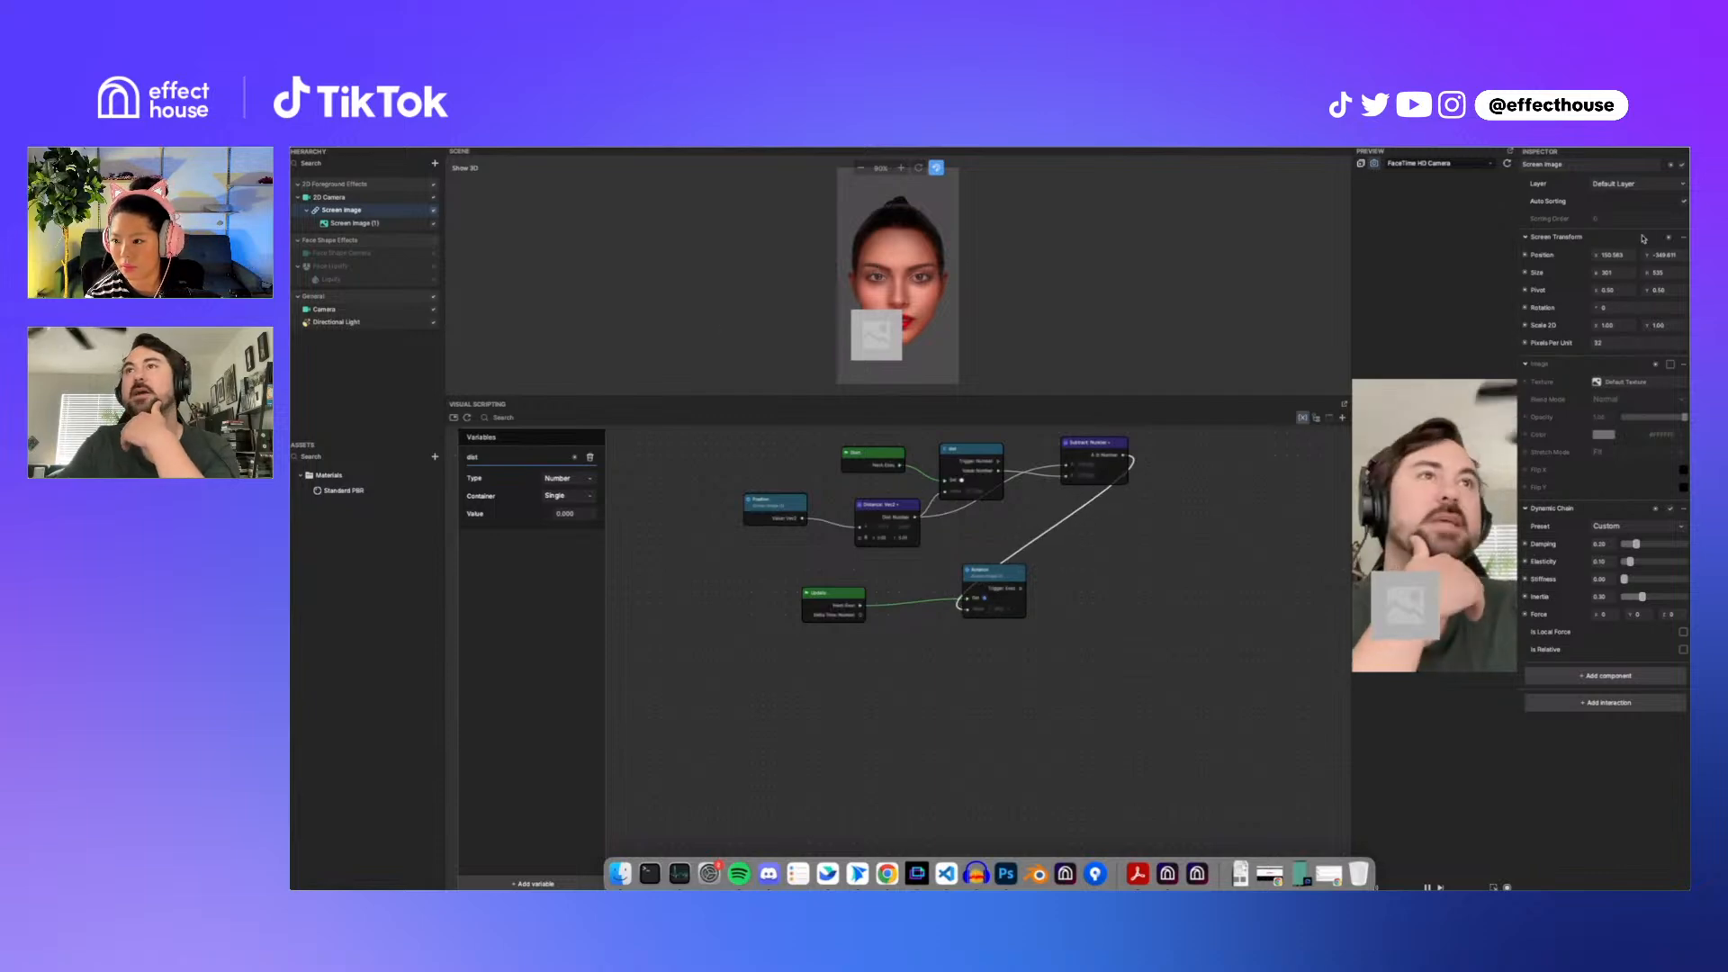
mouse_move(1651, 259)
left_mouse_down()
mouse_move(1411, 302)
mouse_move(1660, 261)
left_mouse_up()
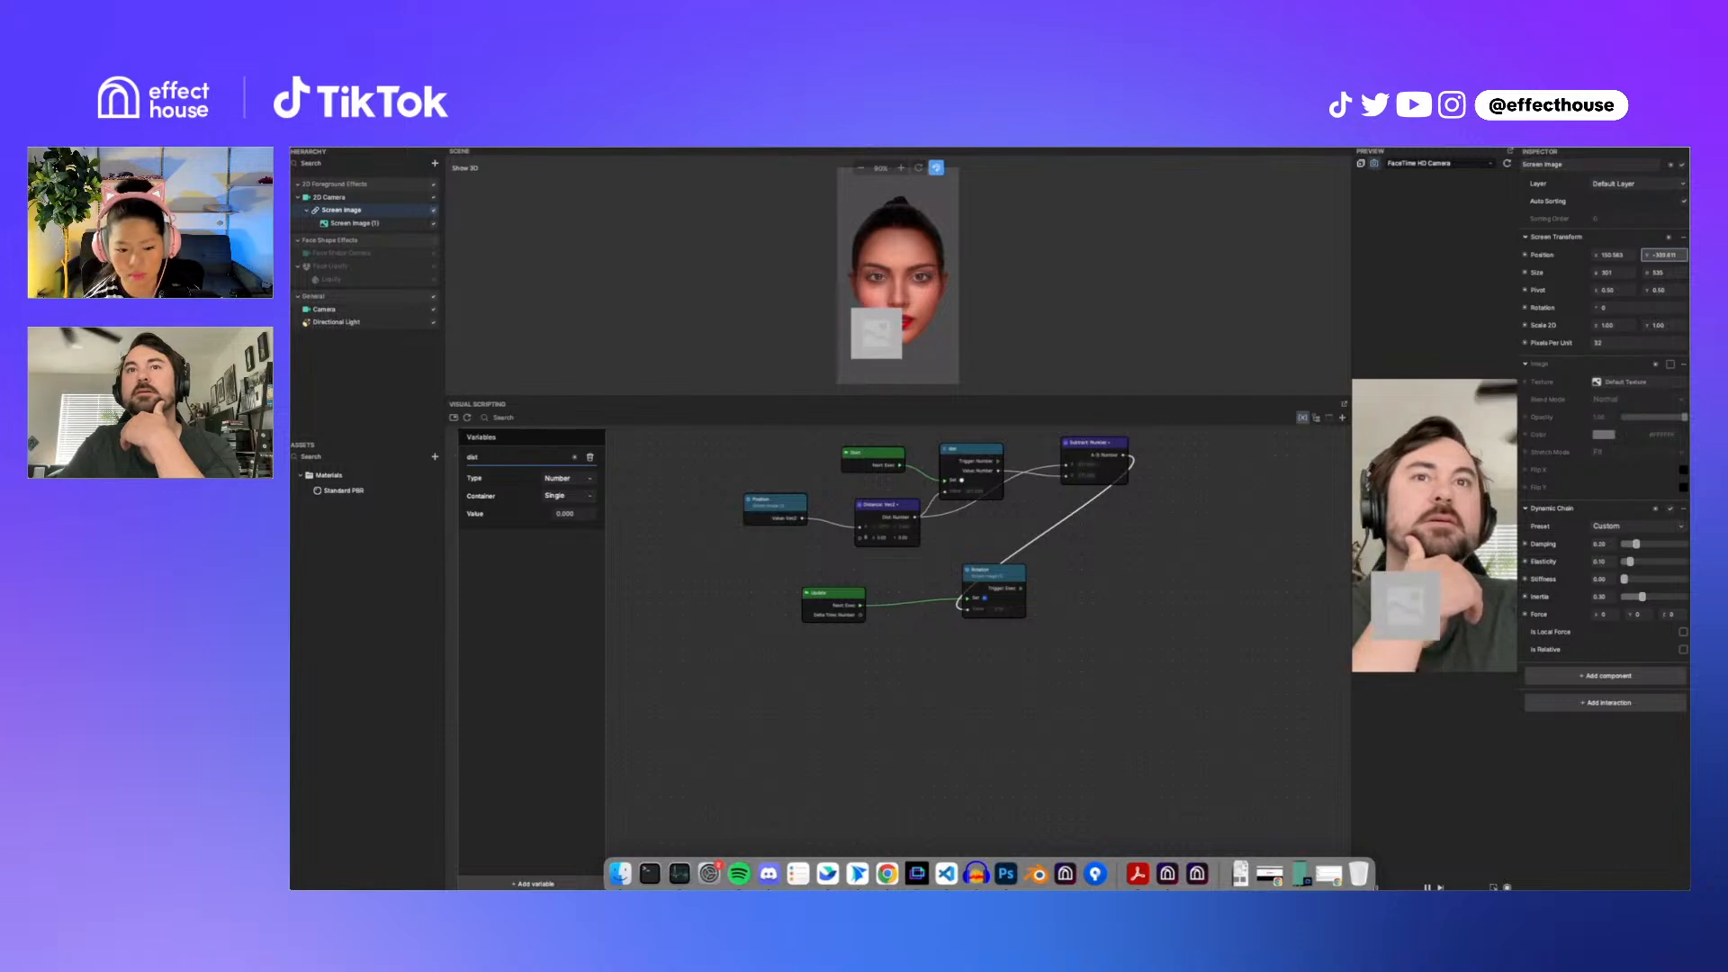
Step: Insert a Multiply Number node between the Subtract result and the Rotation node's value input
right_click(1097, 541)
type("mult")
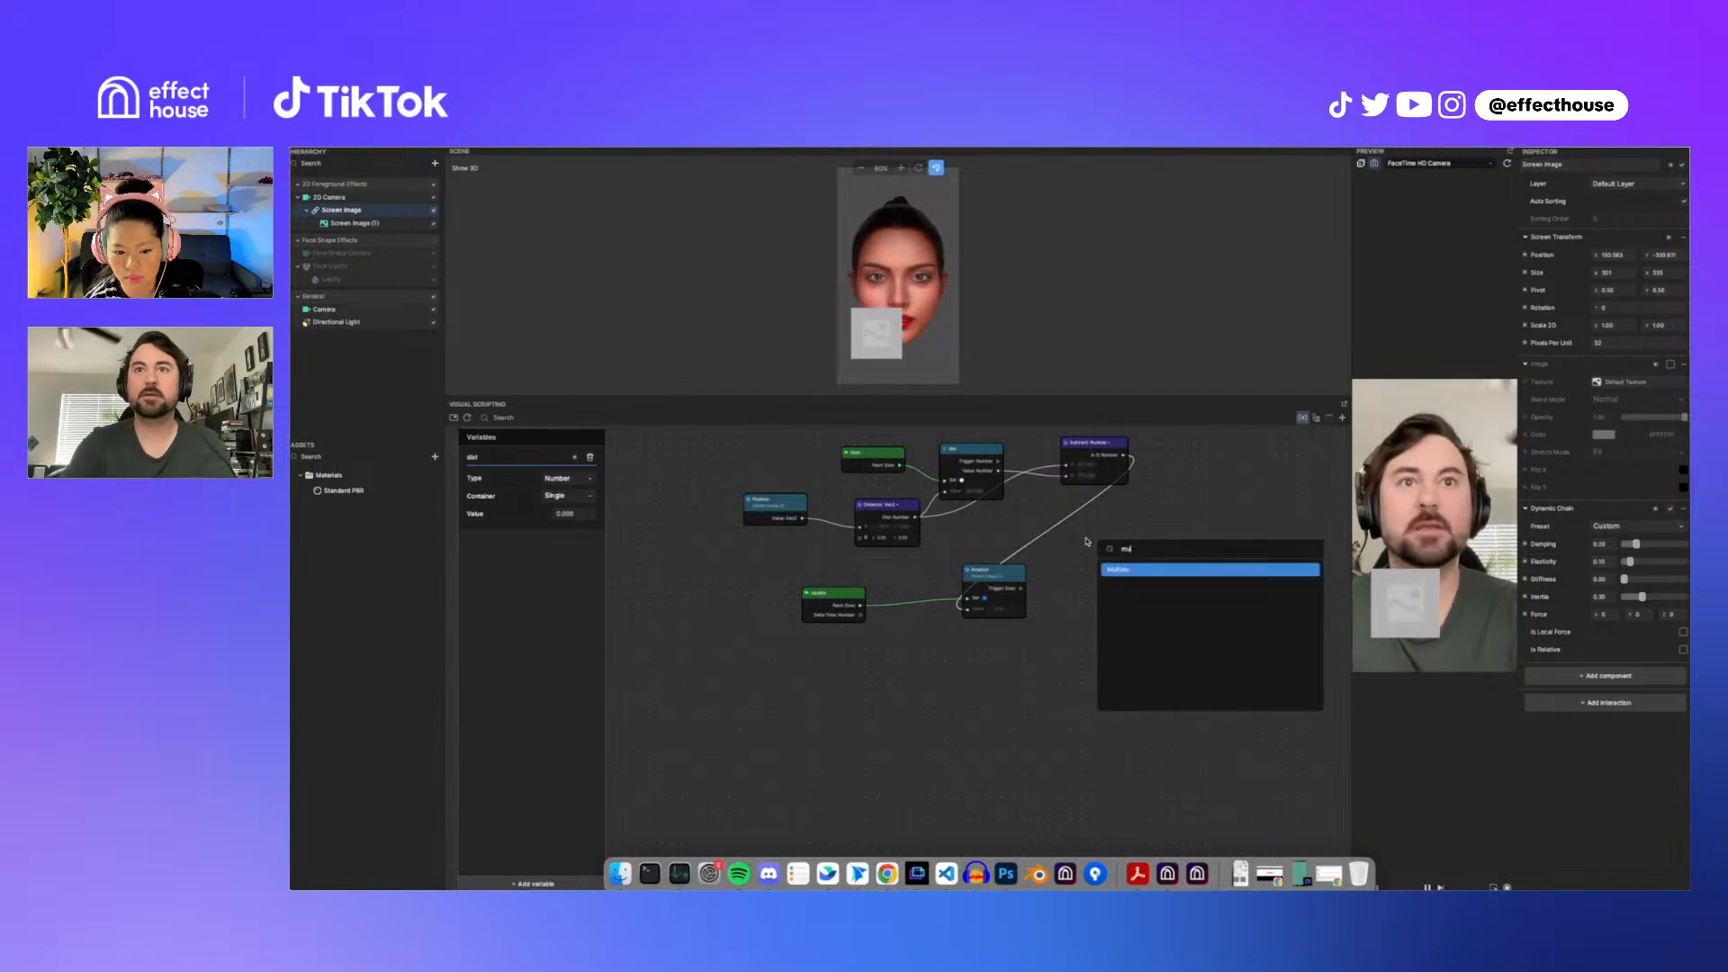
key("Return")
left_click_drag(1126, 459, 977, 613)
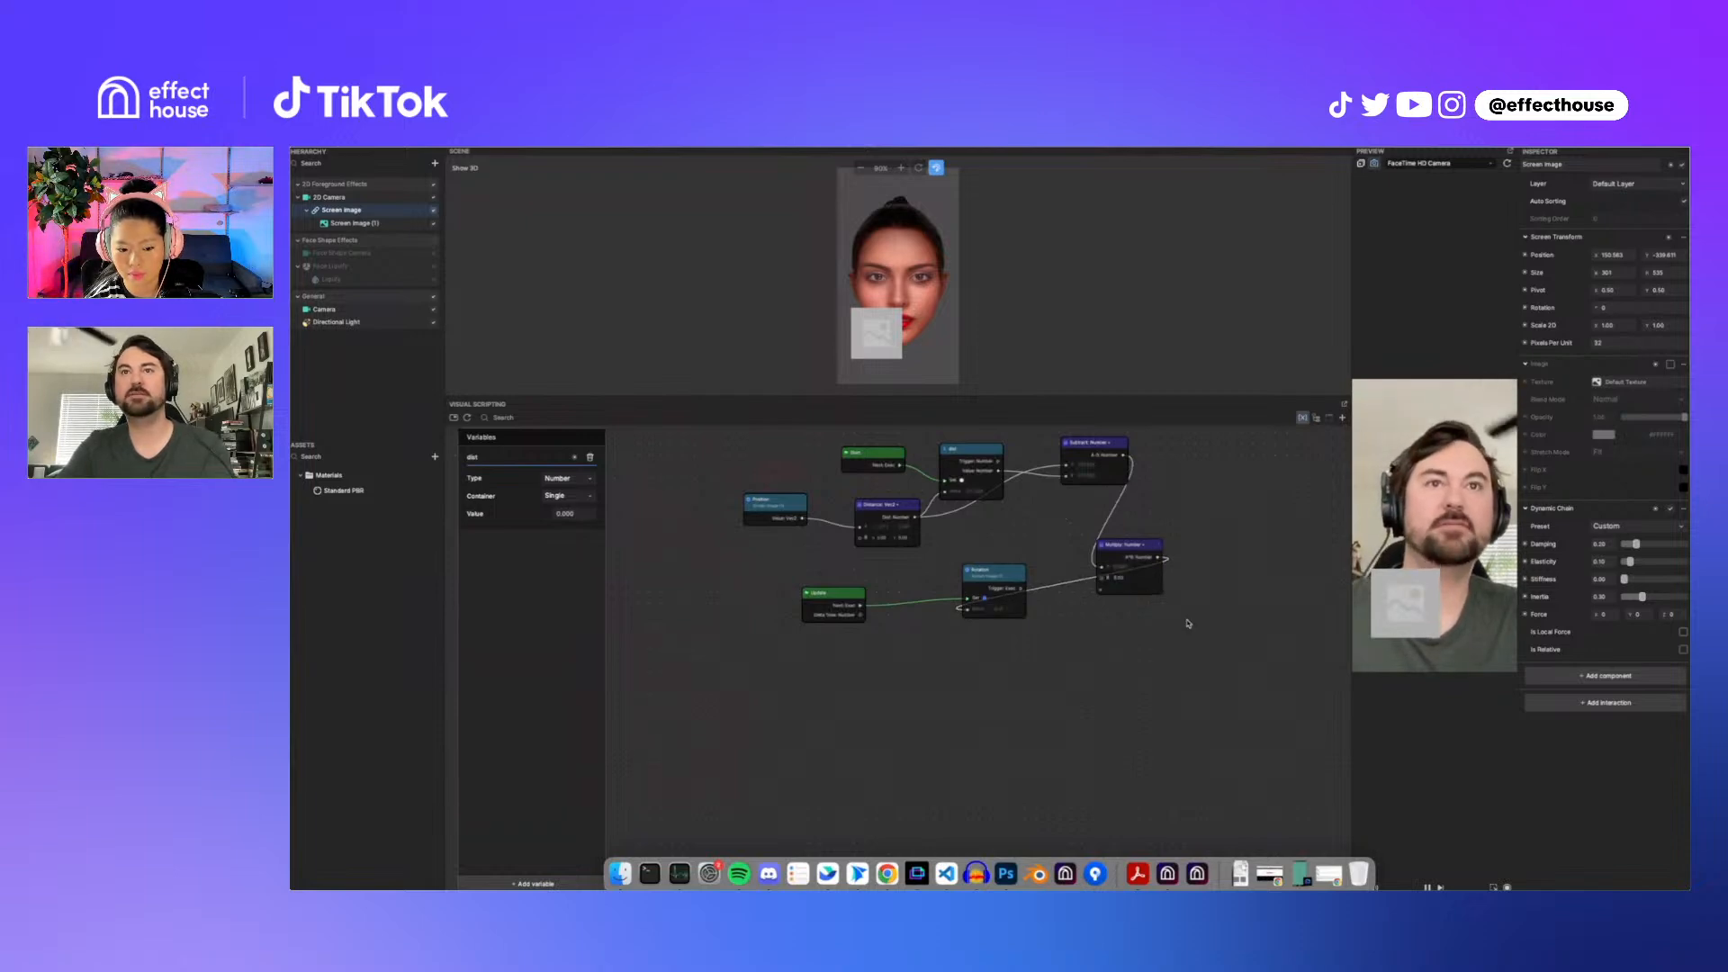
left_click_drag(1158, 544, 1104, 508)
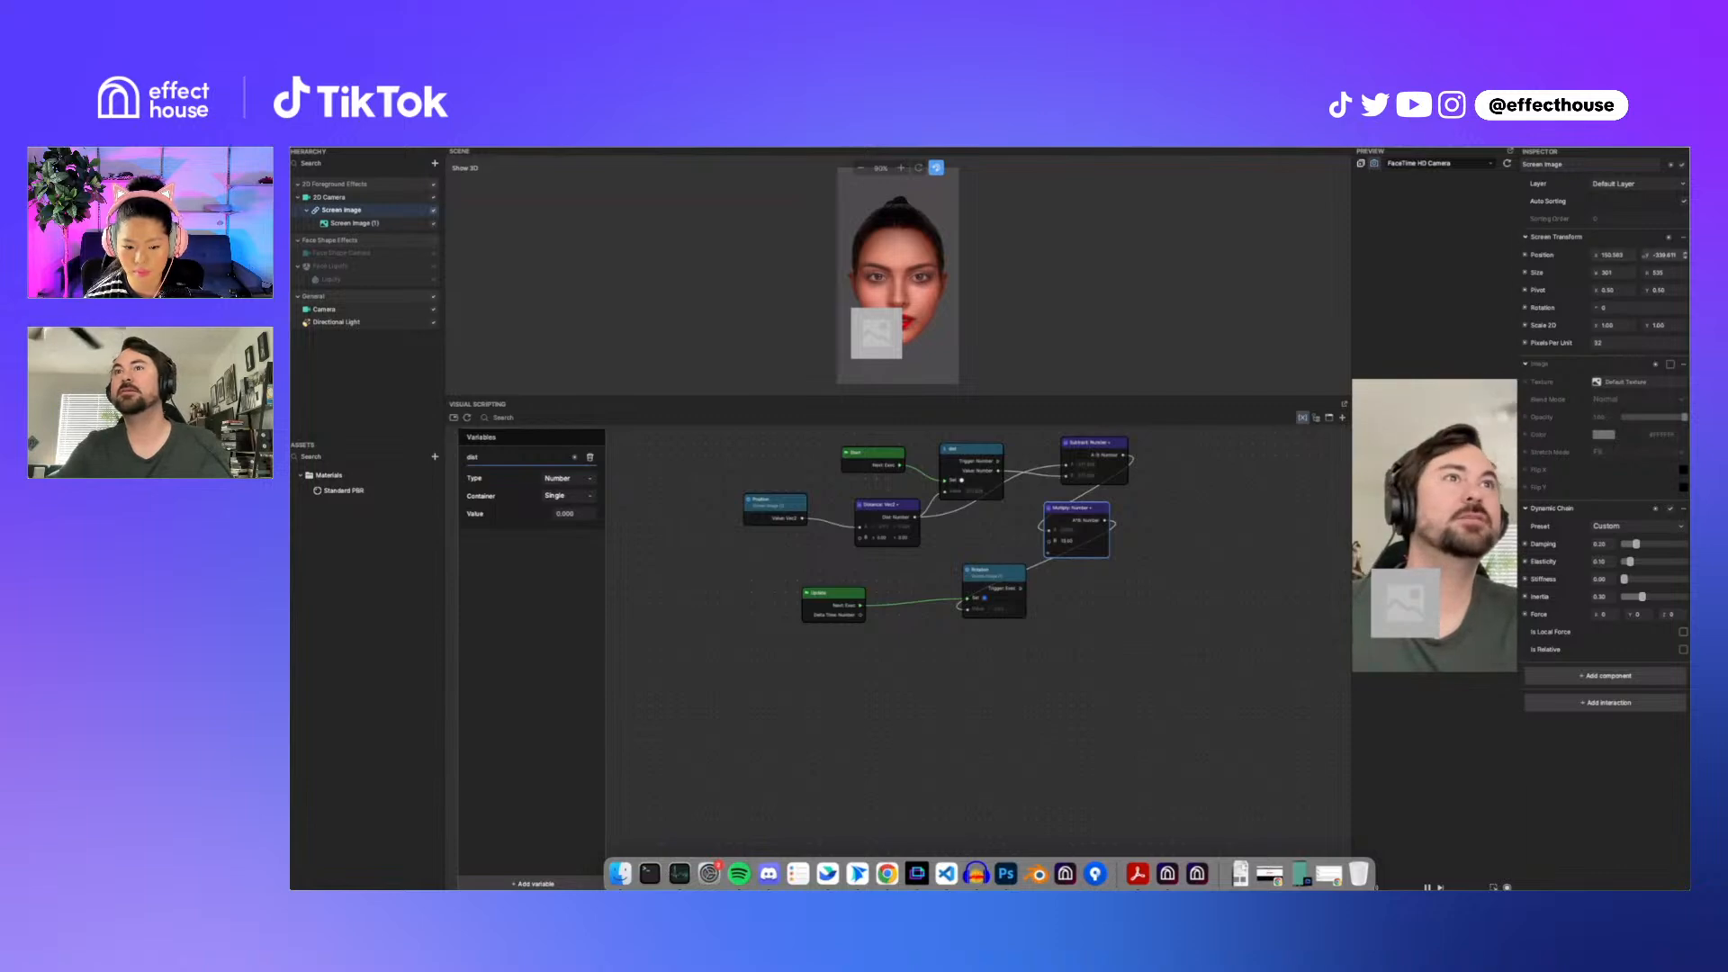
Step: Scrub Screen Image's position Y up to about 45 to test the rotation
left_click_drag(1648, 255, 1683, 255)
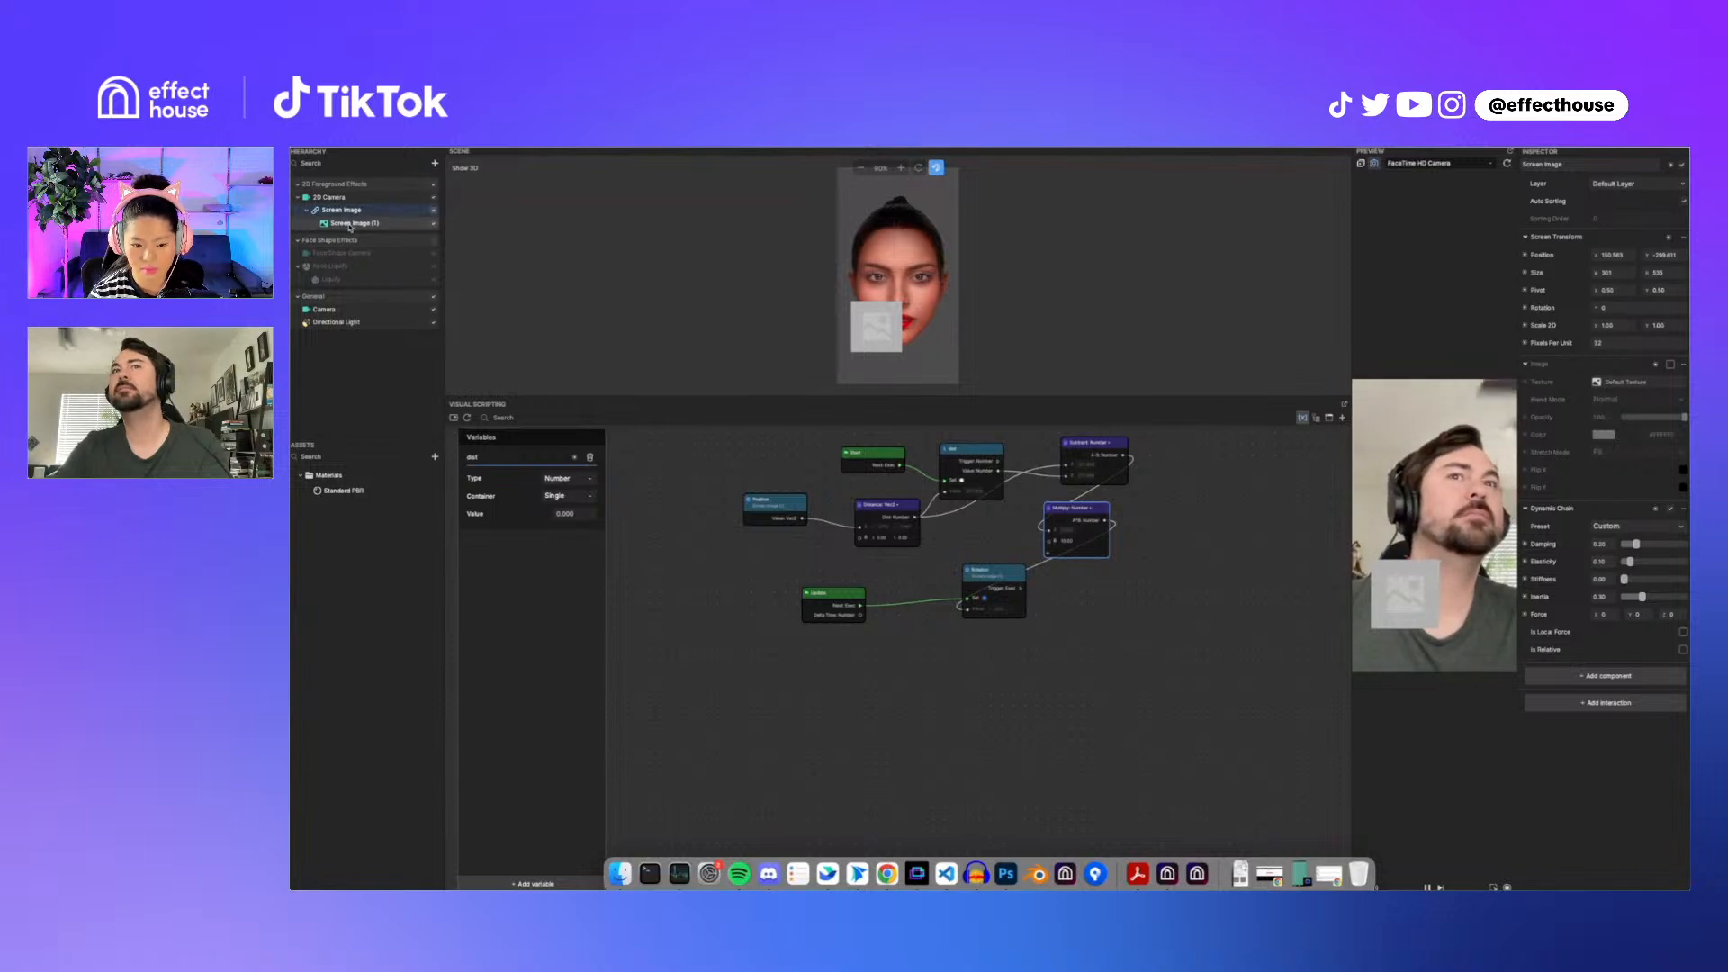
scroll(1105, 605, "up", 3)
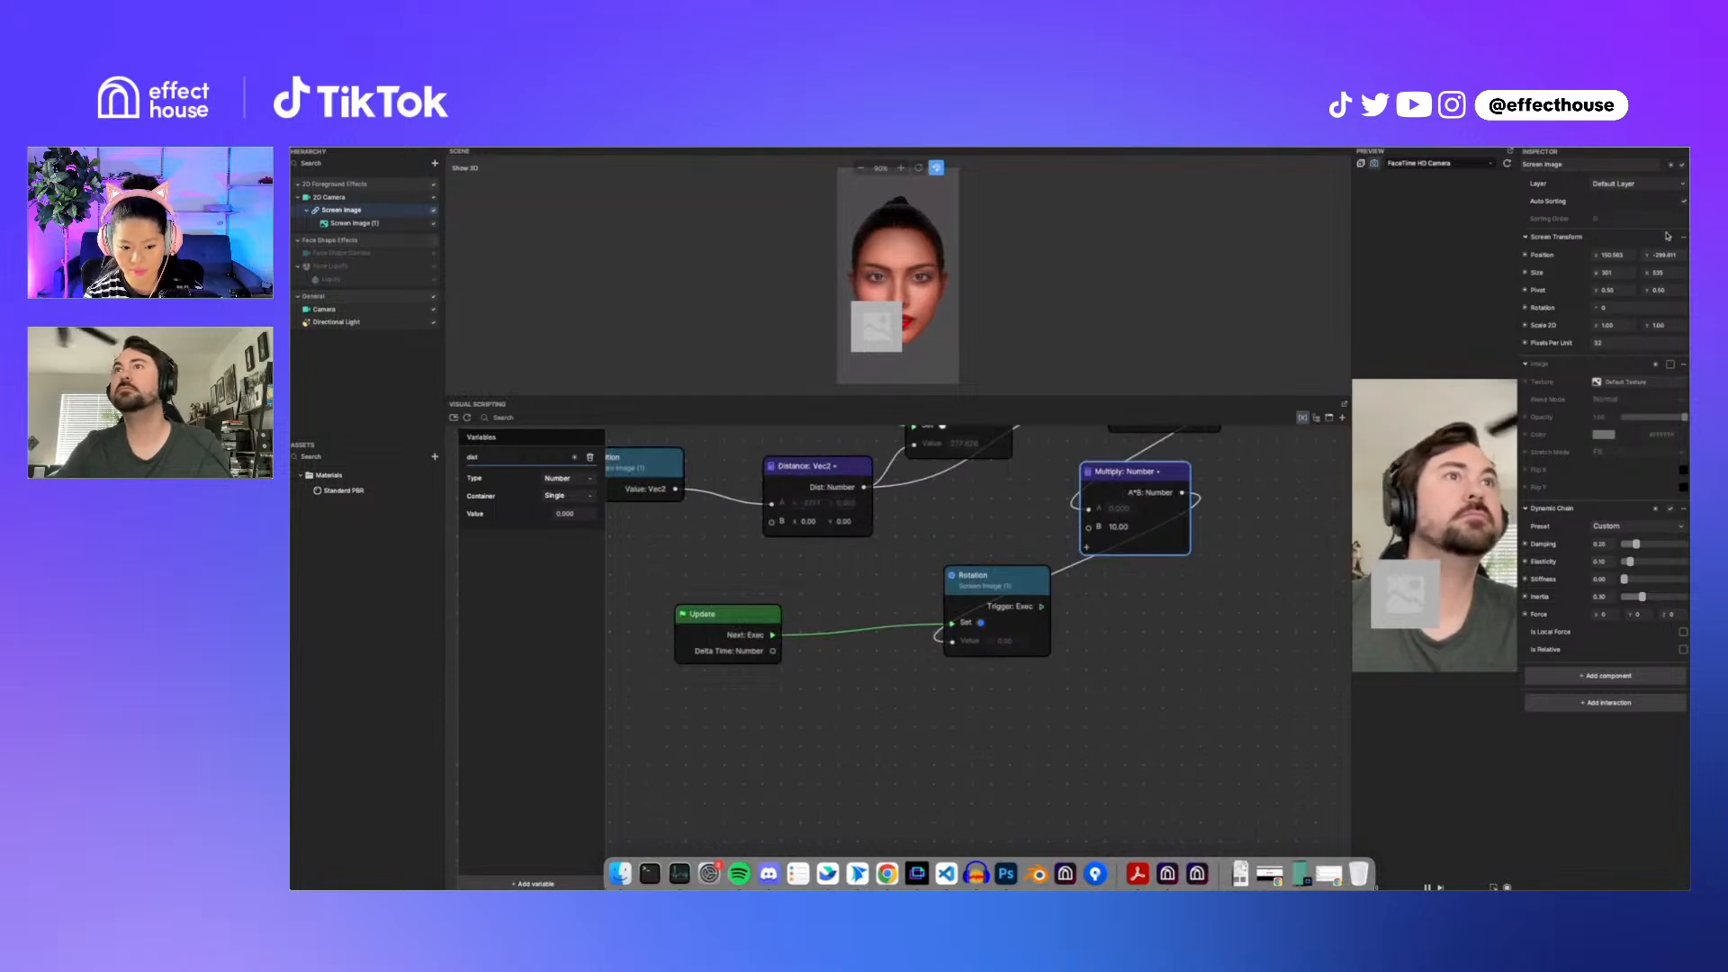
left_click_drag(1646, 256, 1676, 256)
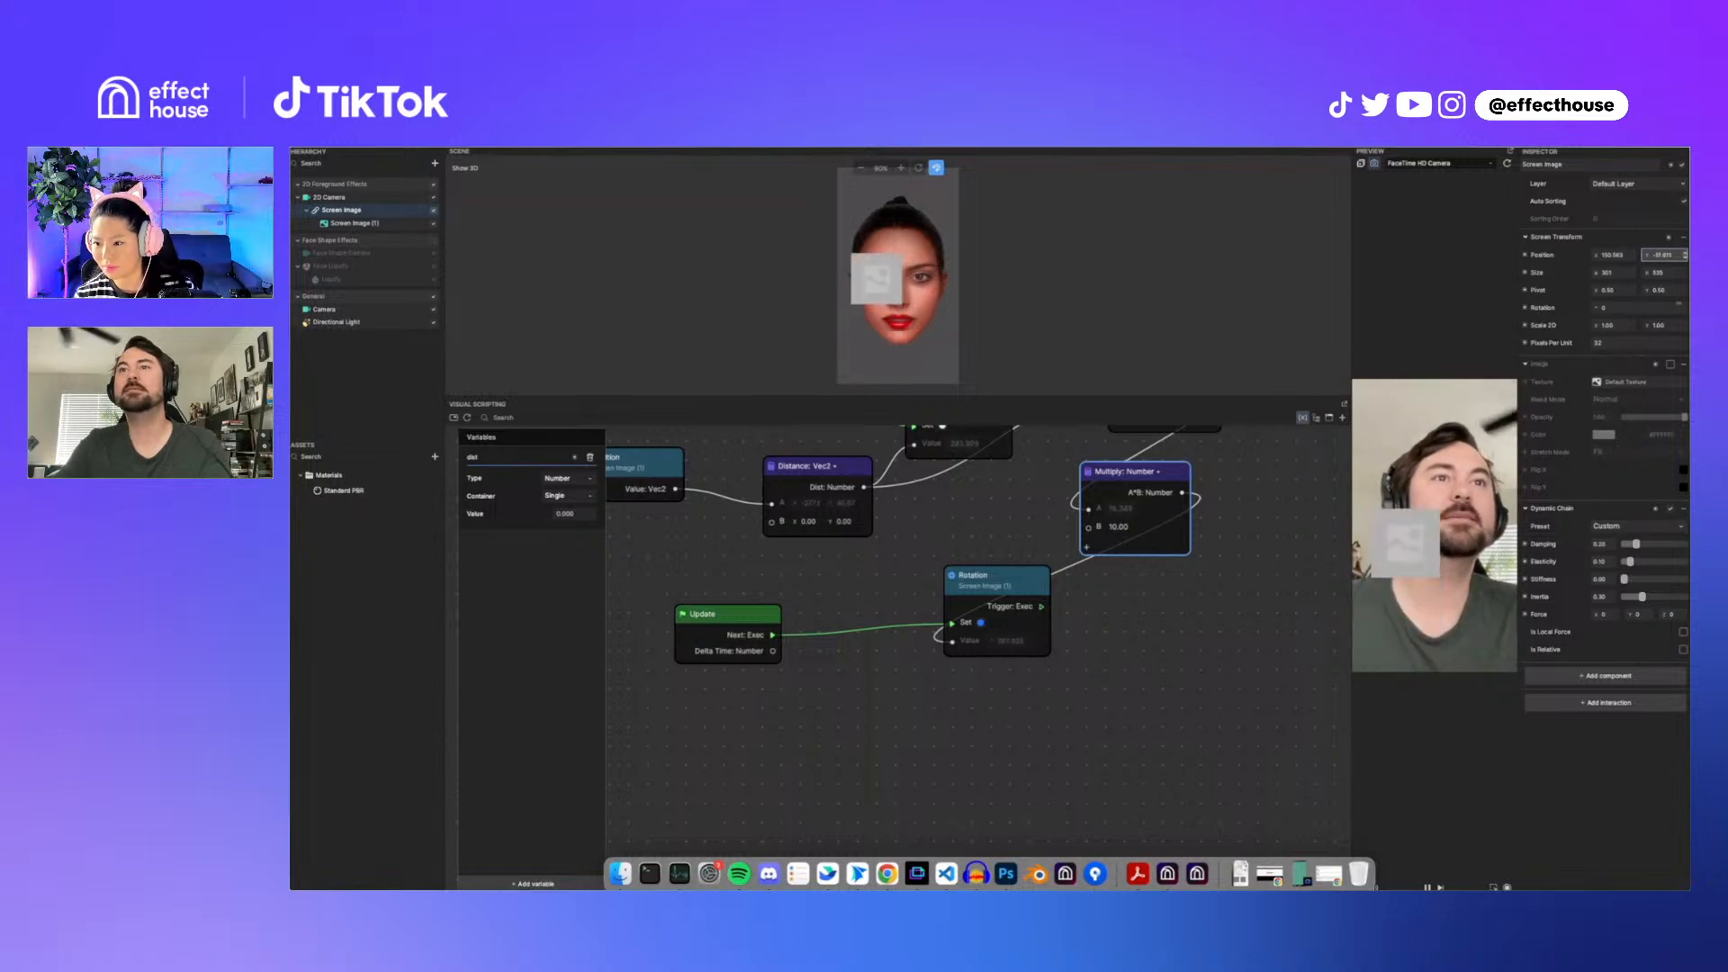
left_click(968, 637)
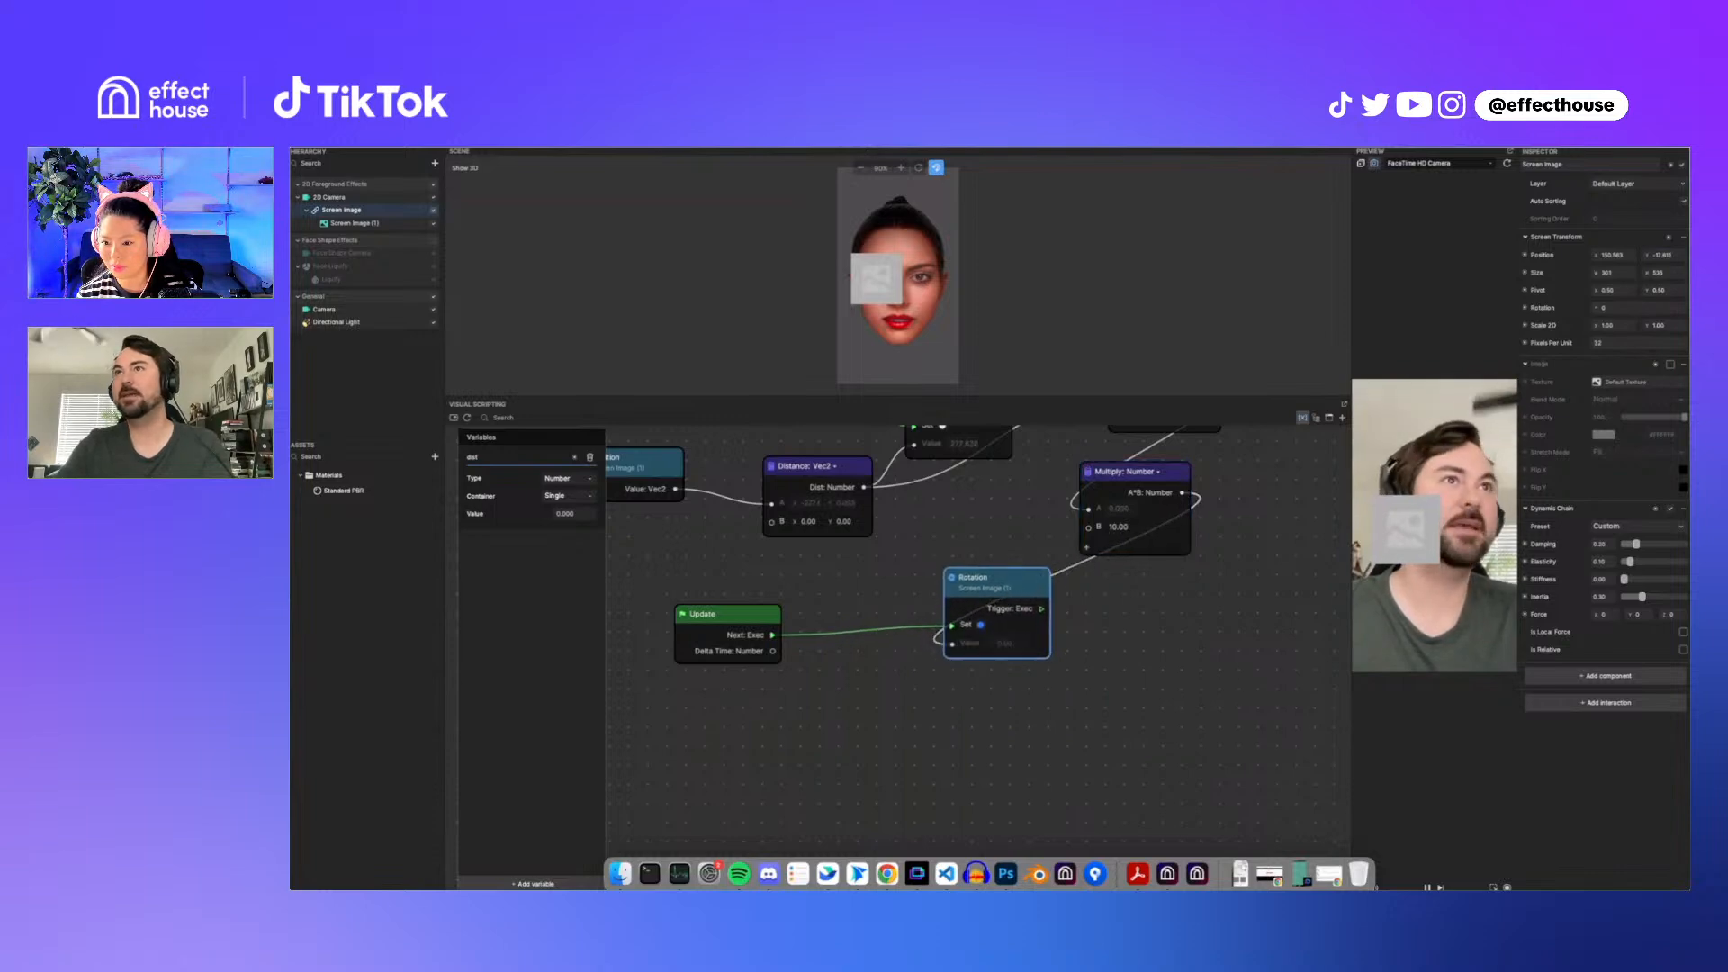
mouse_move(1649, 255)
left_mouse_down()
mouse_move(1640, 270)
mouse_move(1665, 285)
left_mouse_up()
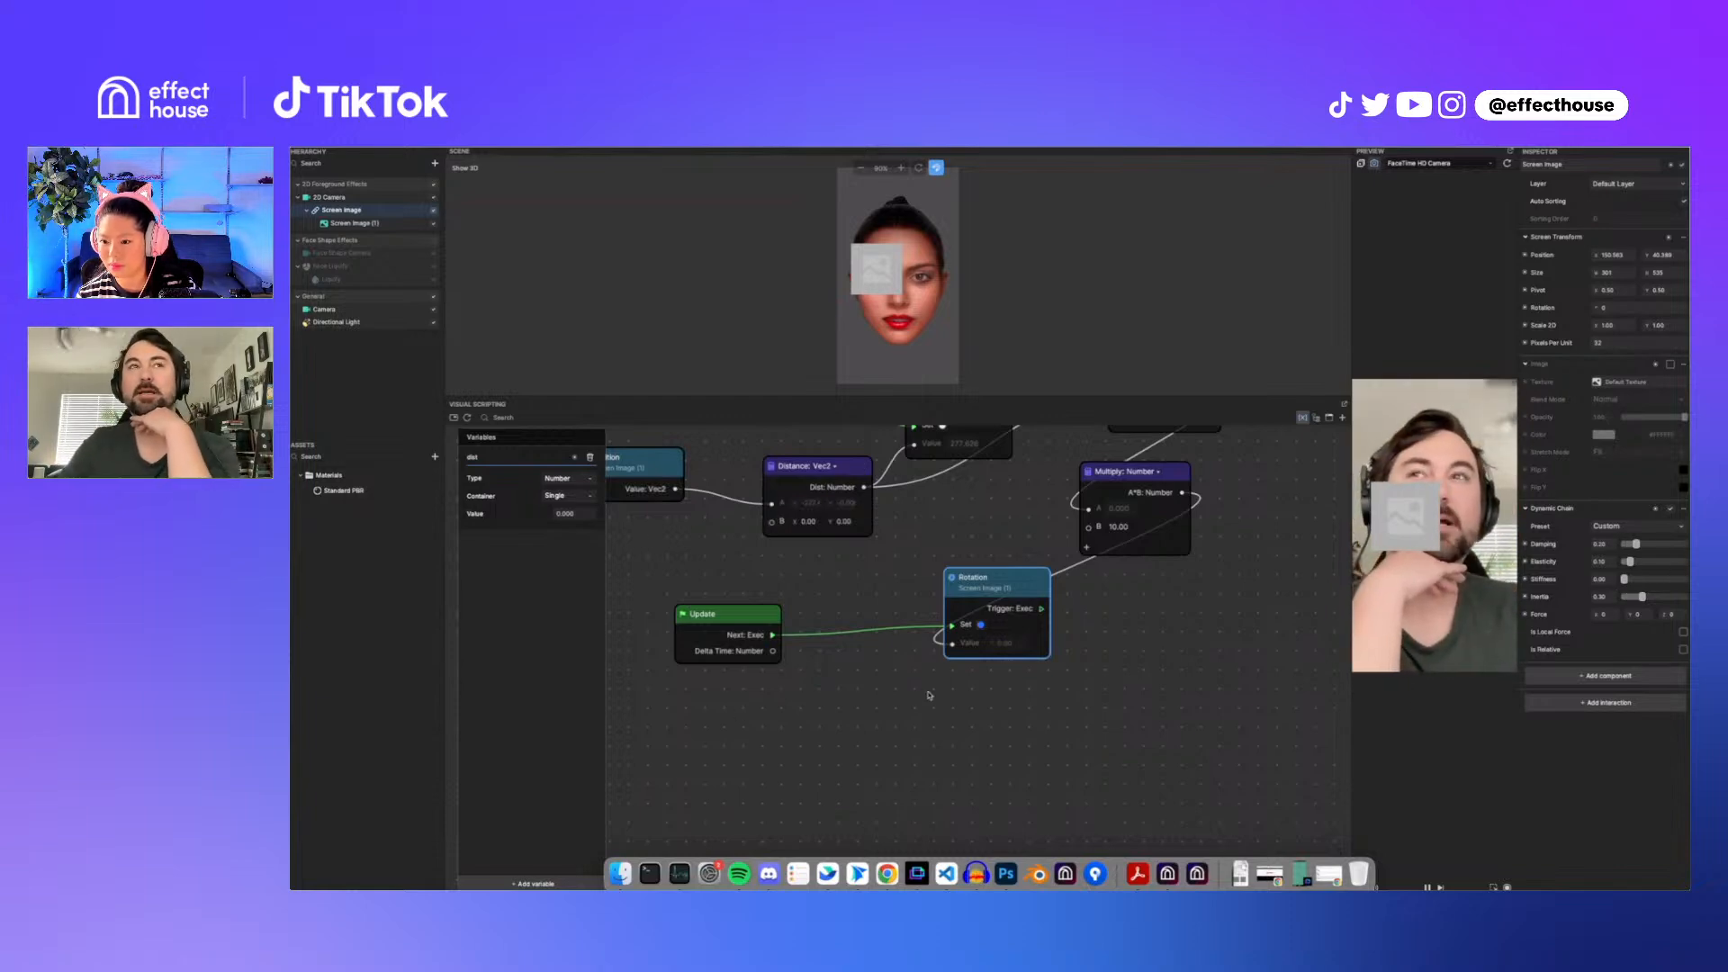
Step: Add a new 2D Screen Image to the scene
left_click(435, 163)
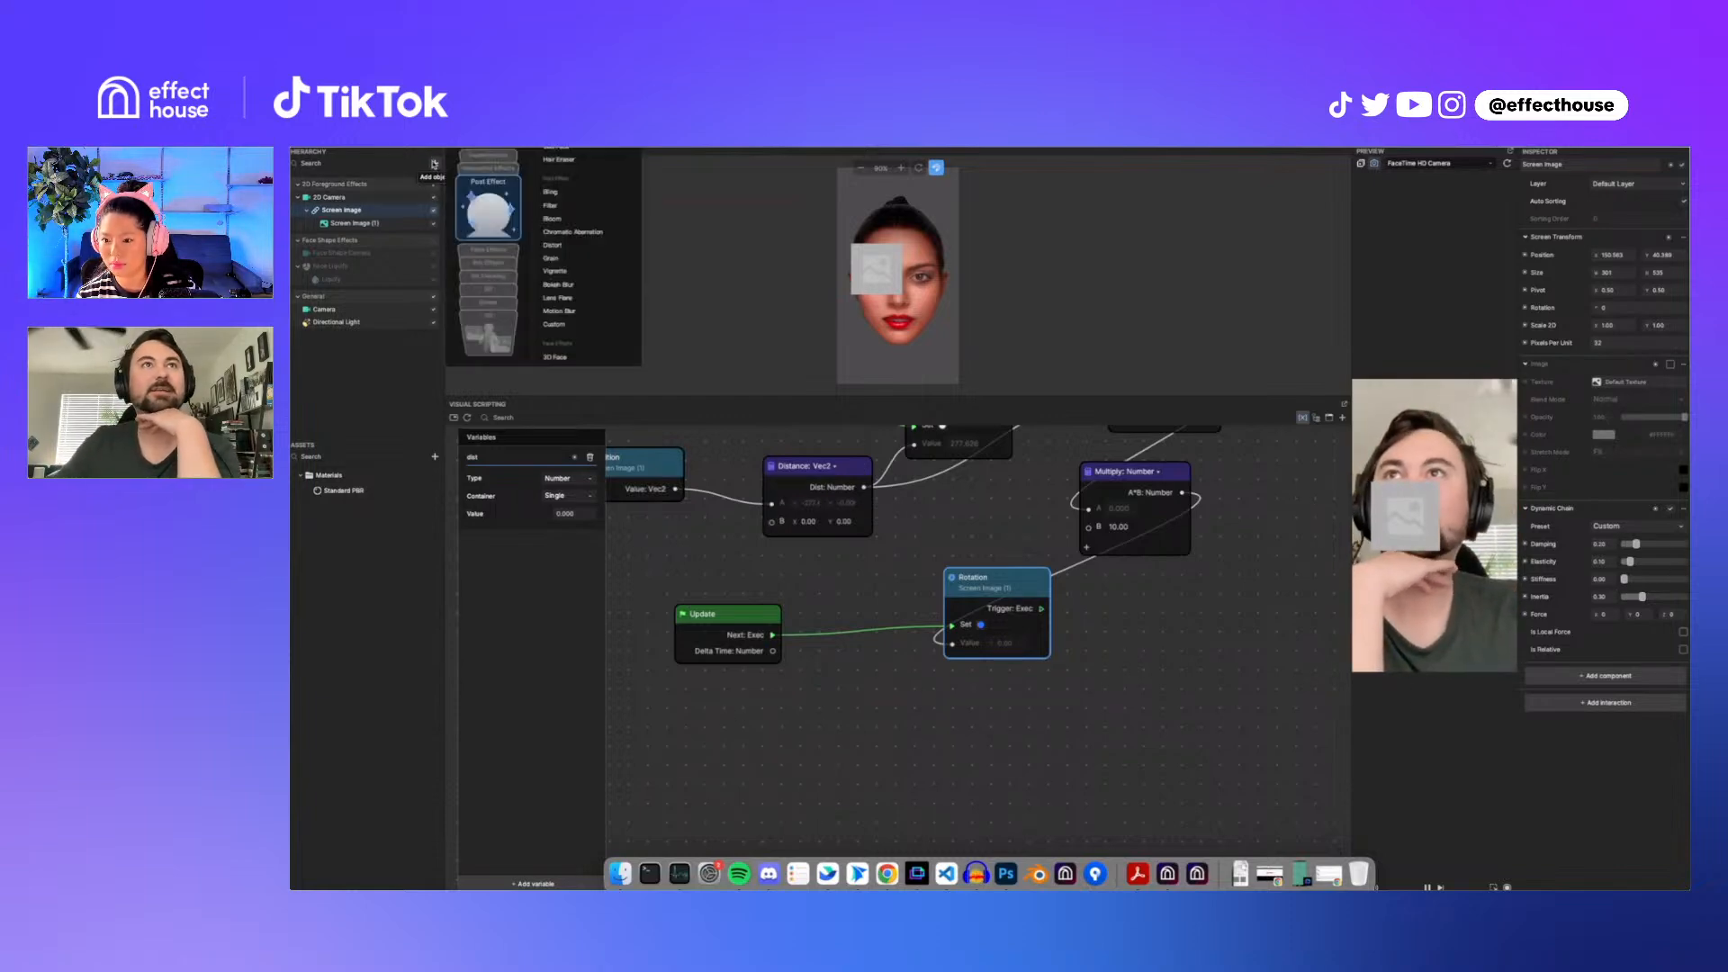
scroll(532, 190, "down", 8)
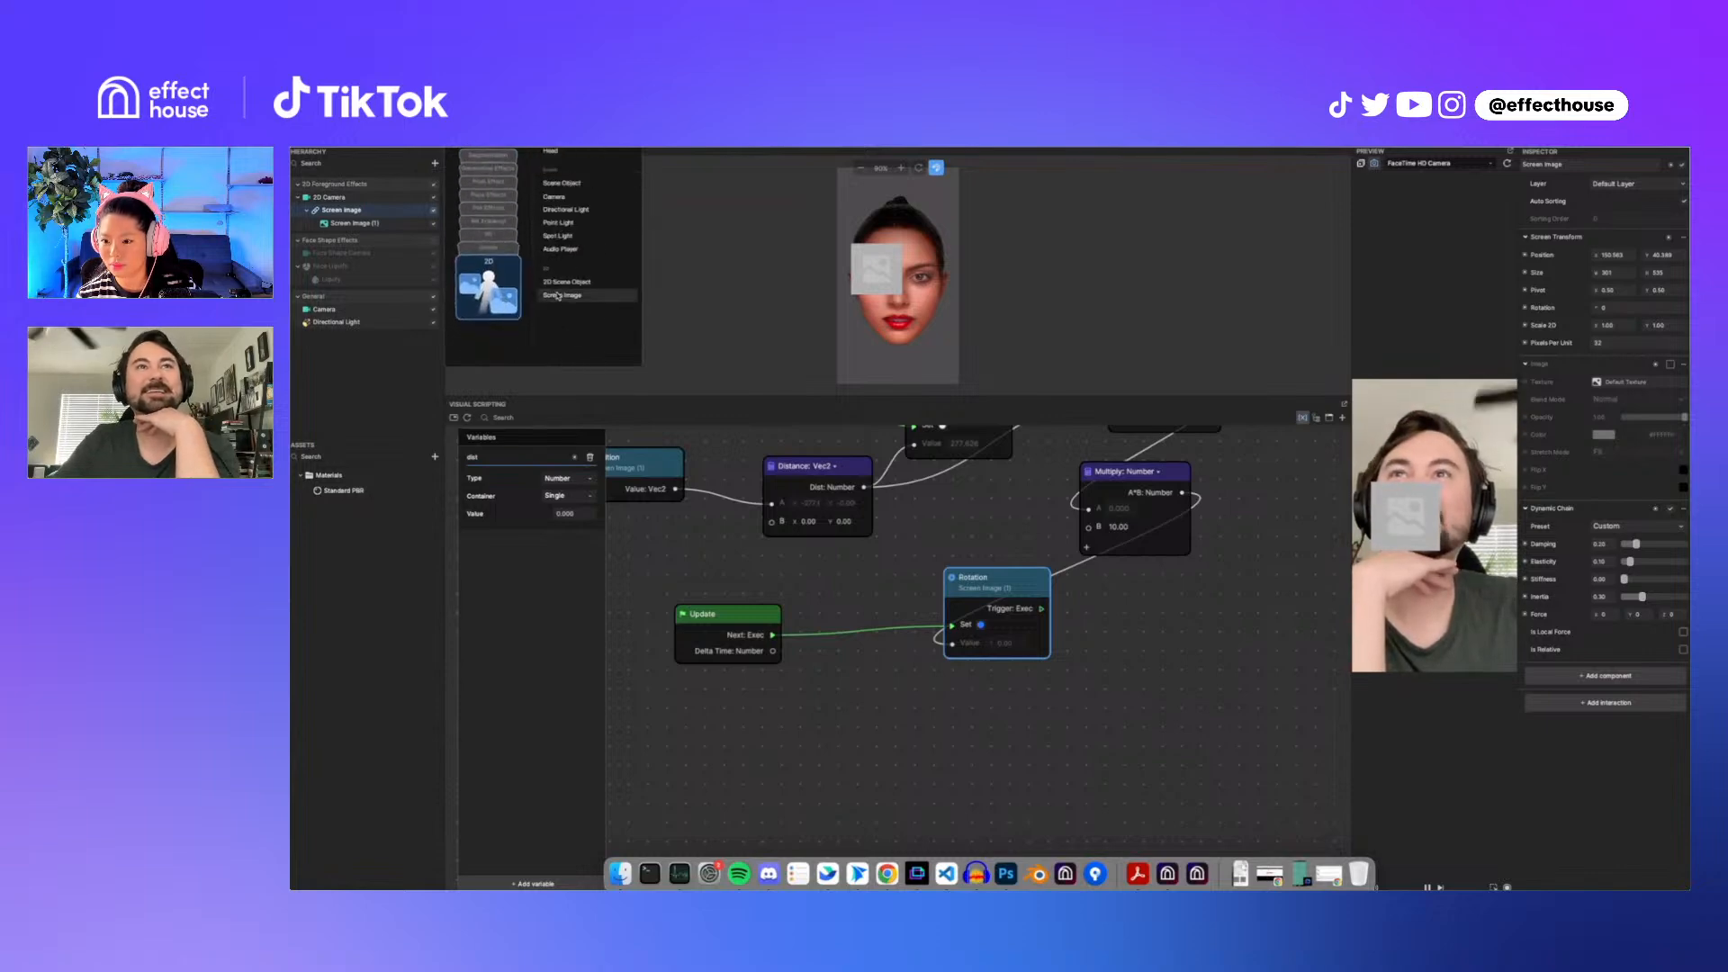
left_click(562, 296)
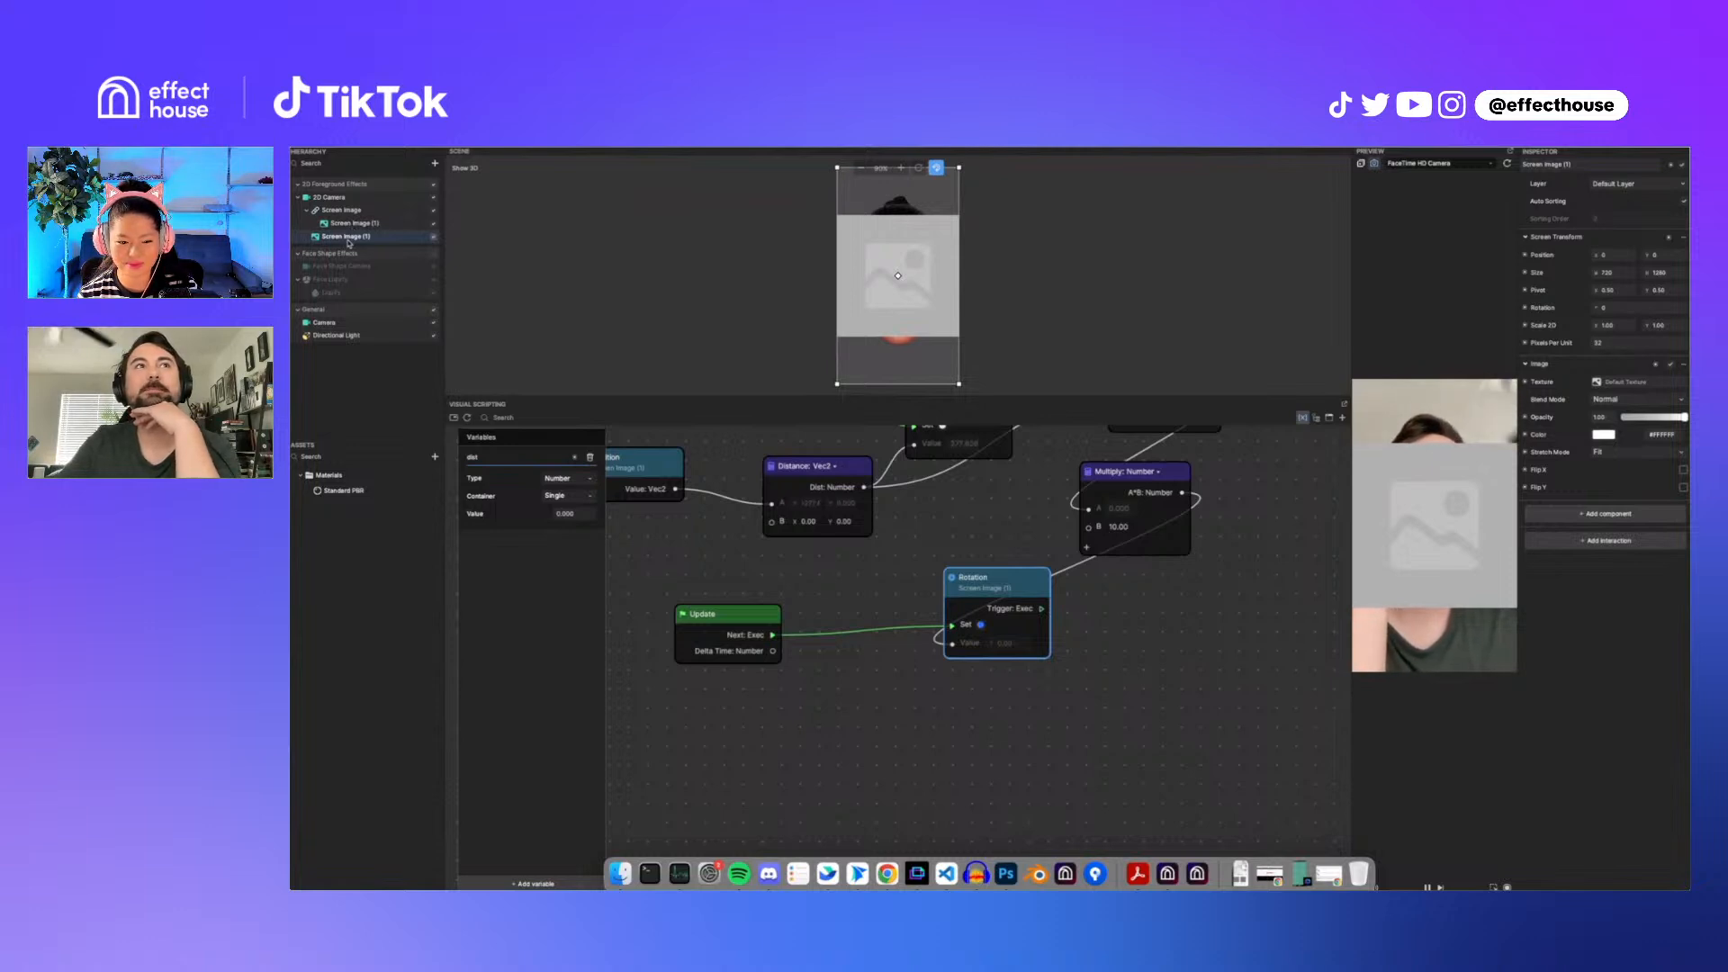
Step: Duplicate Screen Image (1) and hide the newly added full-screen Screen Image
scroll(1023, 702, "down", 3)
scroll(1008, 702, "down", 1)
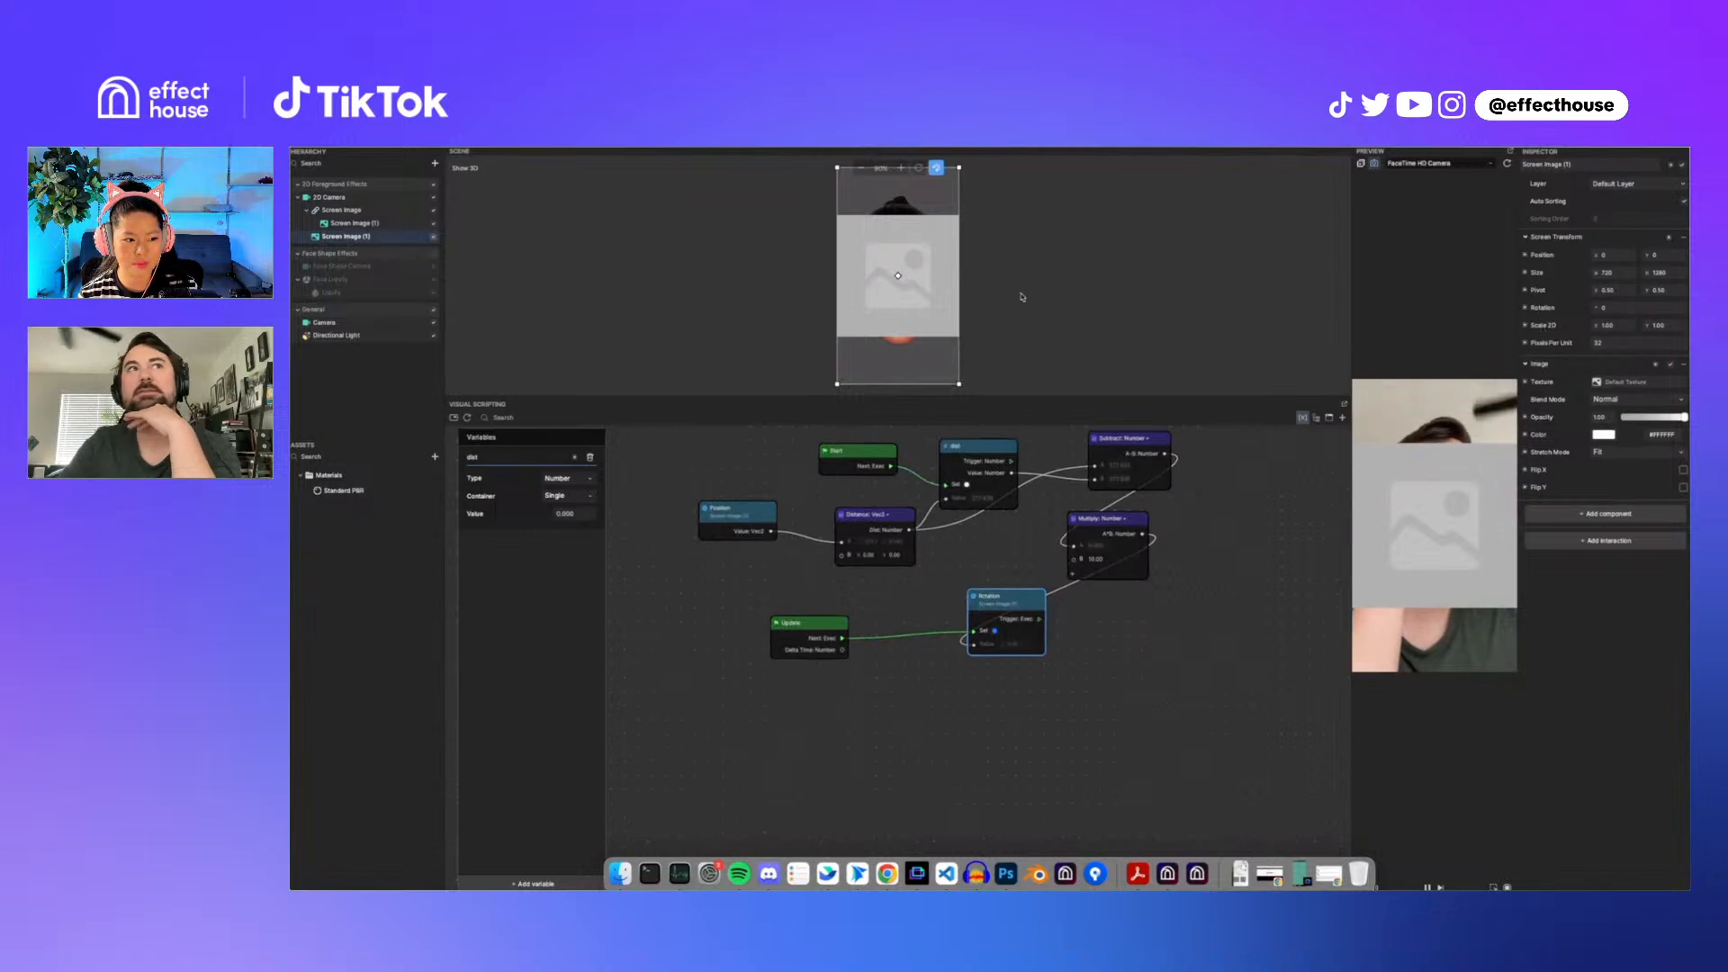
right_click(384, 230)
left_click(430, 253)
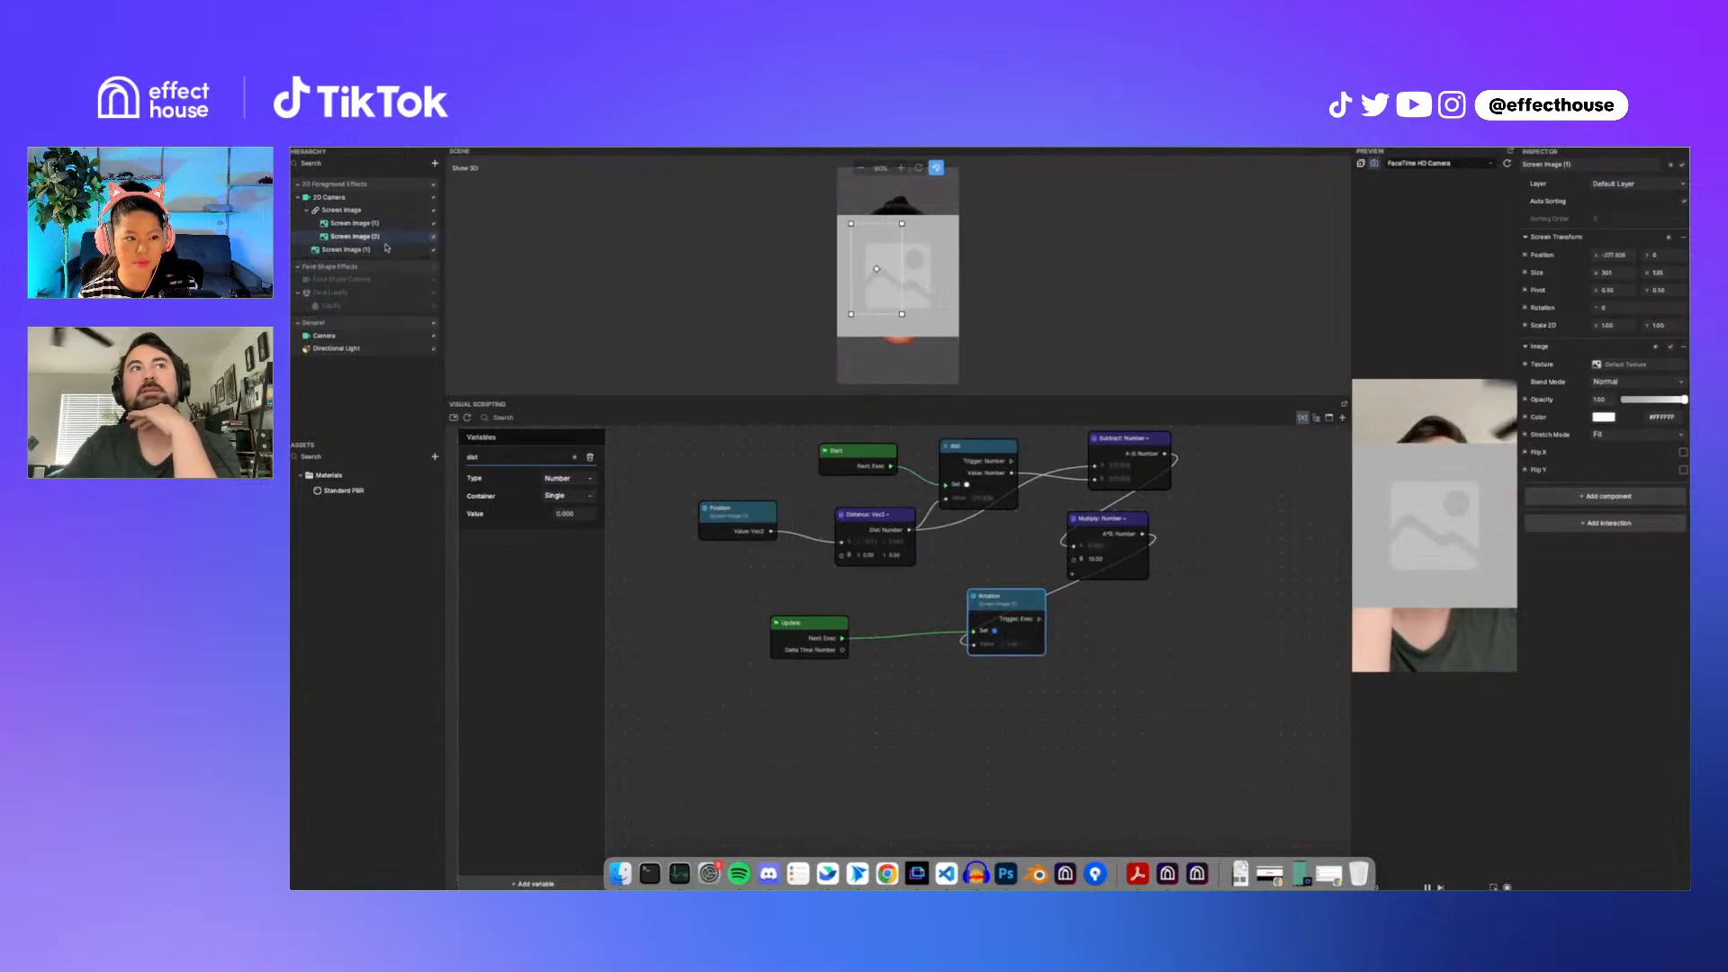
left_click(430, 253)
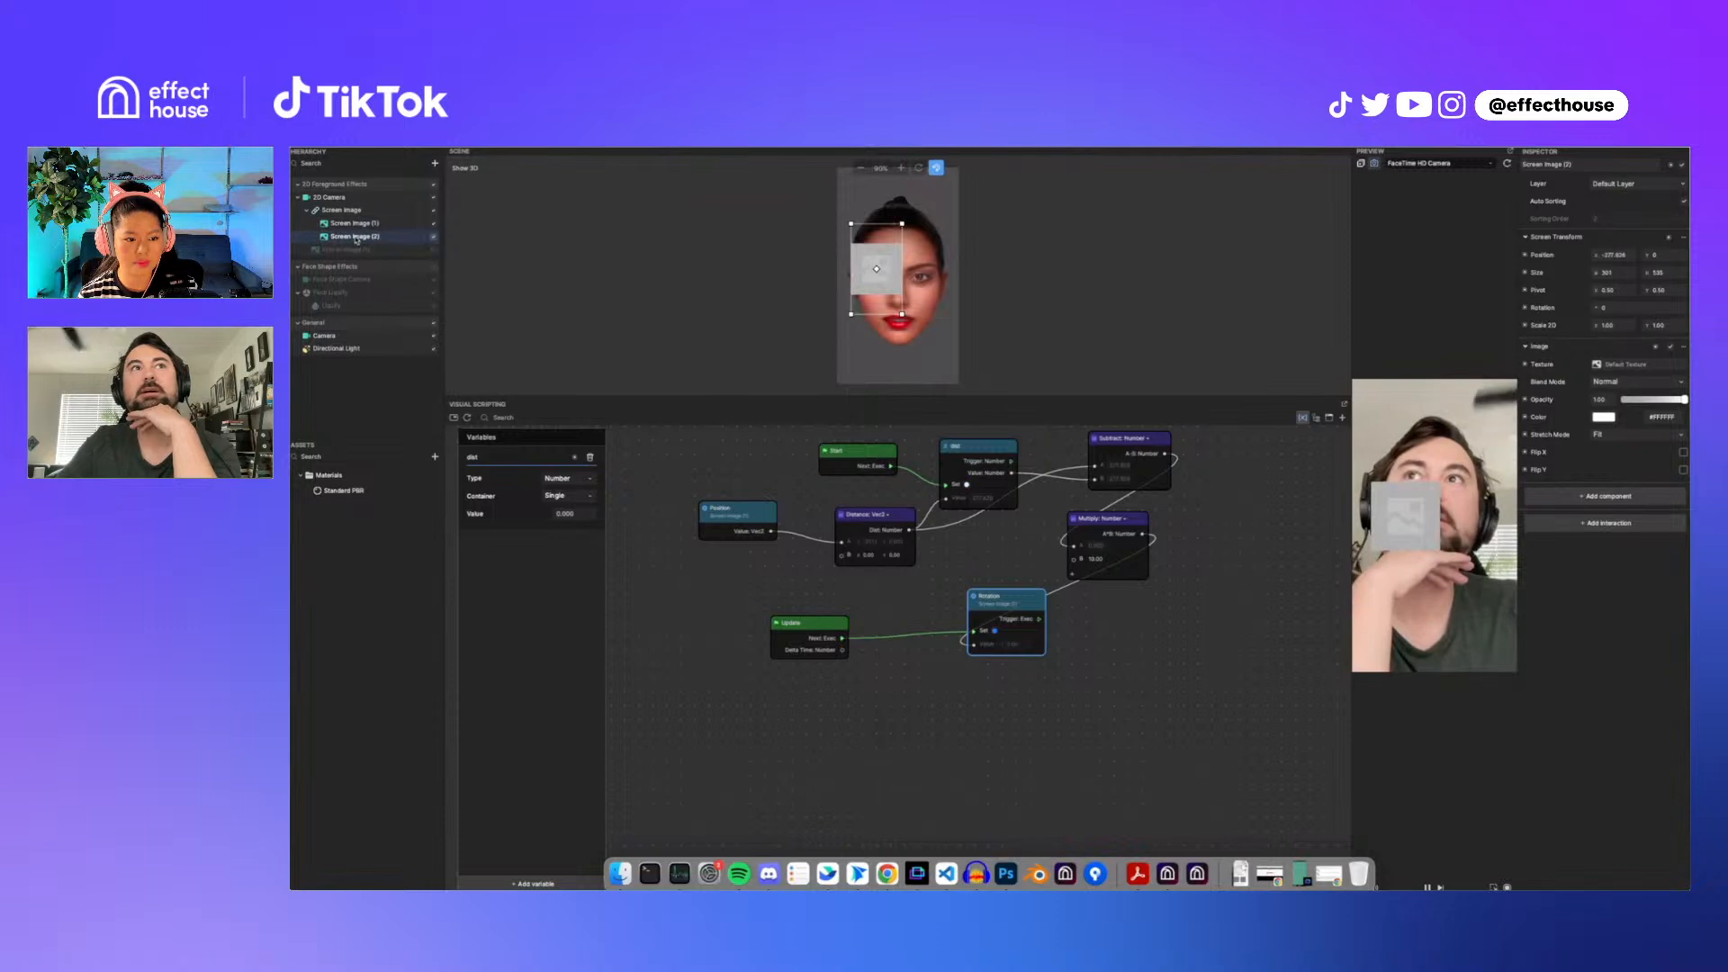
Step: Move Screen Image (2) to the camera's top level and add a Get Position node for Screen Image (1)
left_click_drag(356, 239, 337, 207)
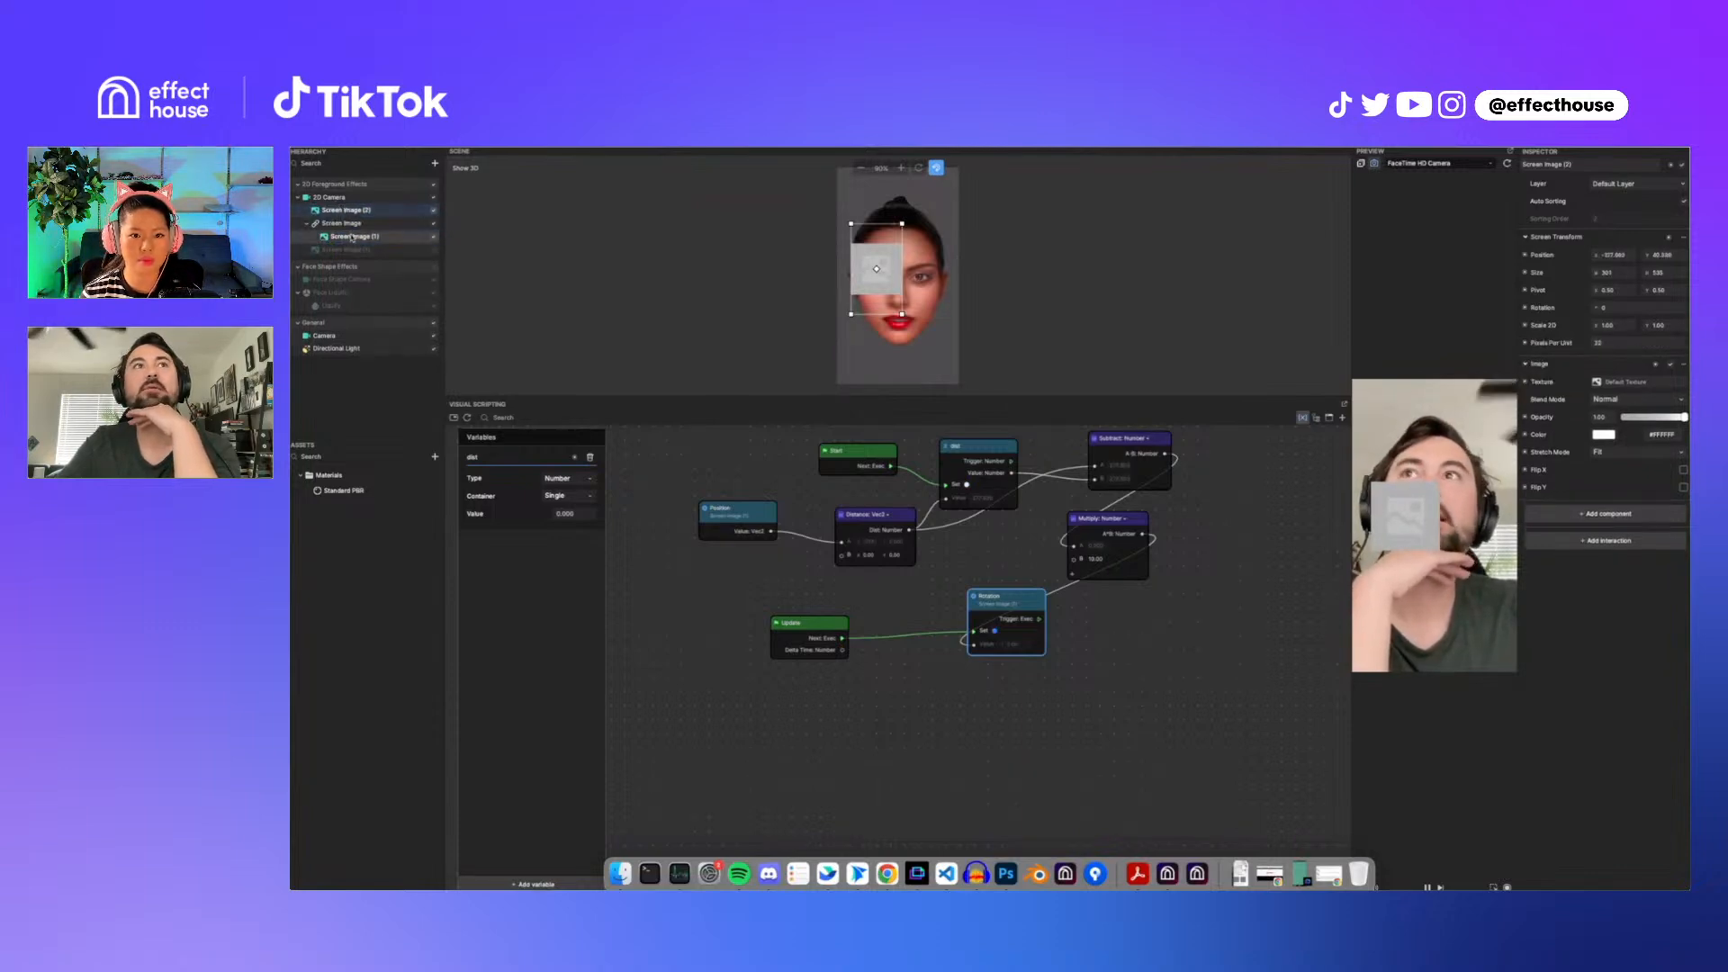
left_click(399, 239)
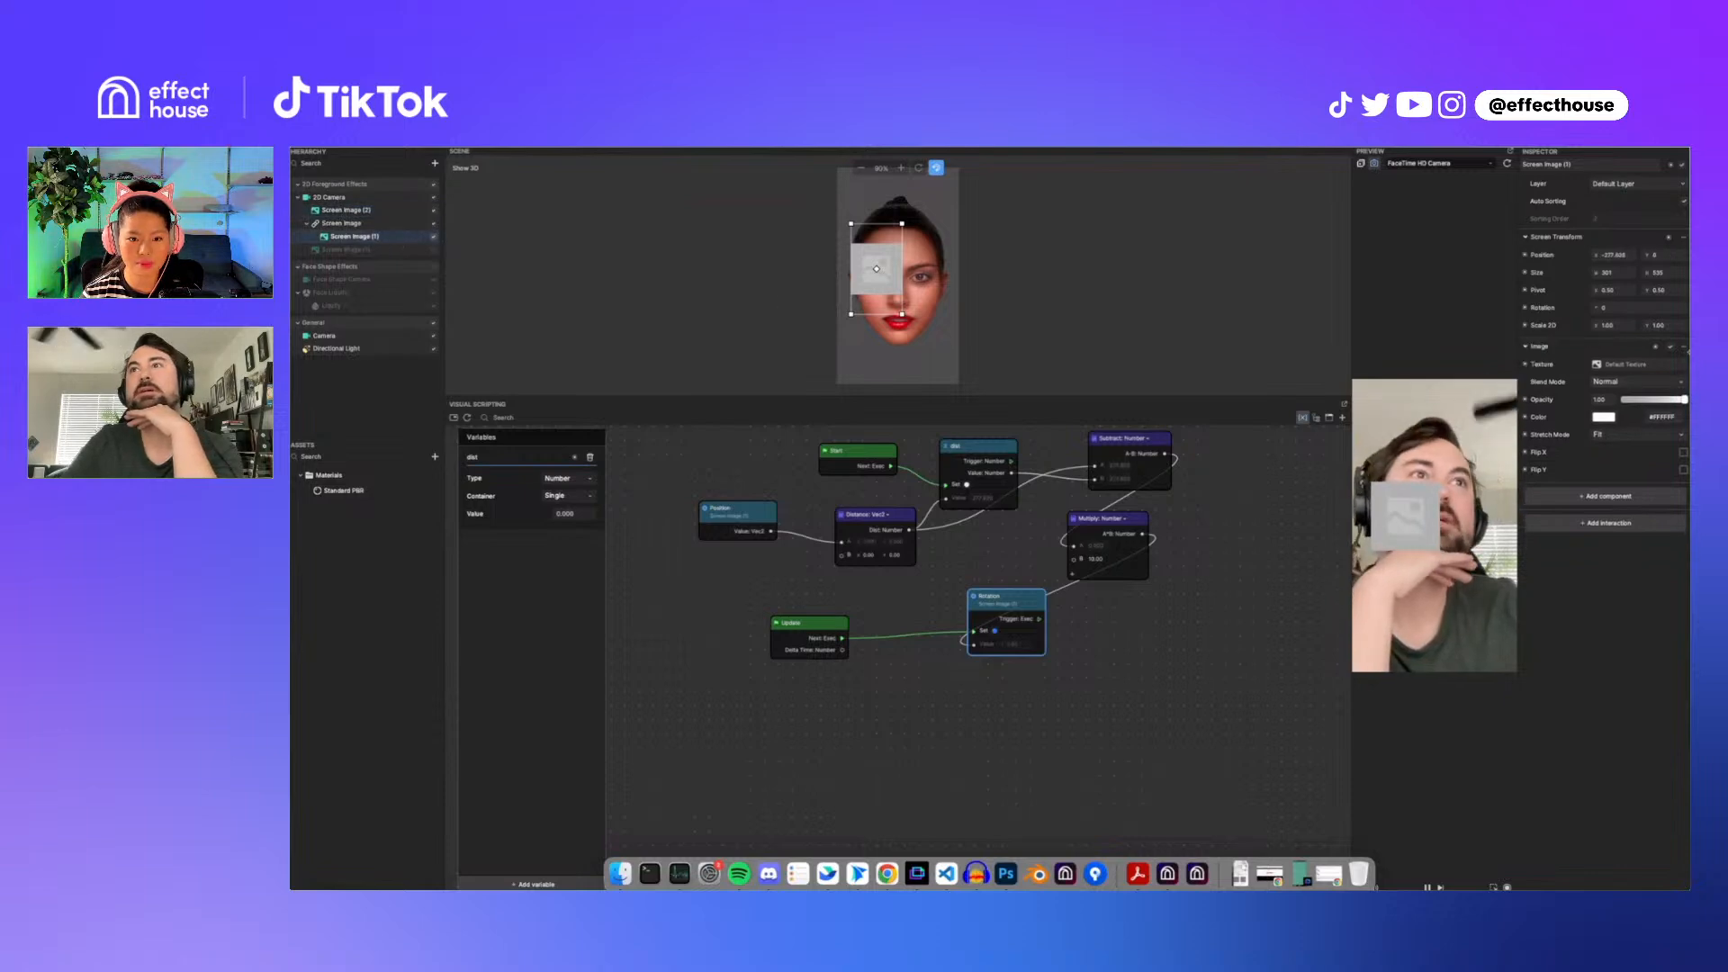
left_click(1671, 348)
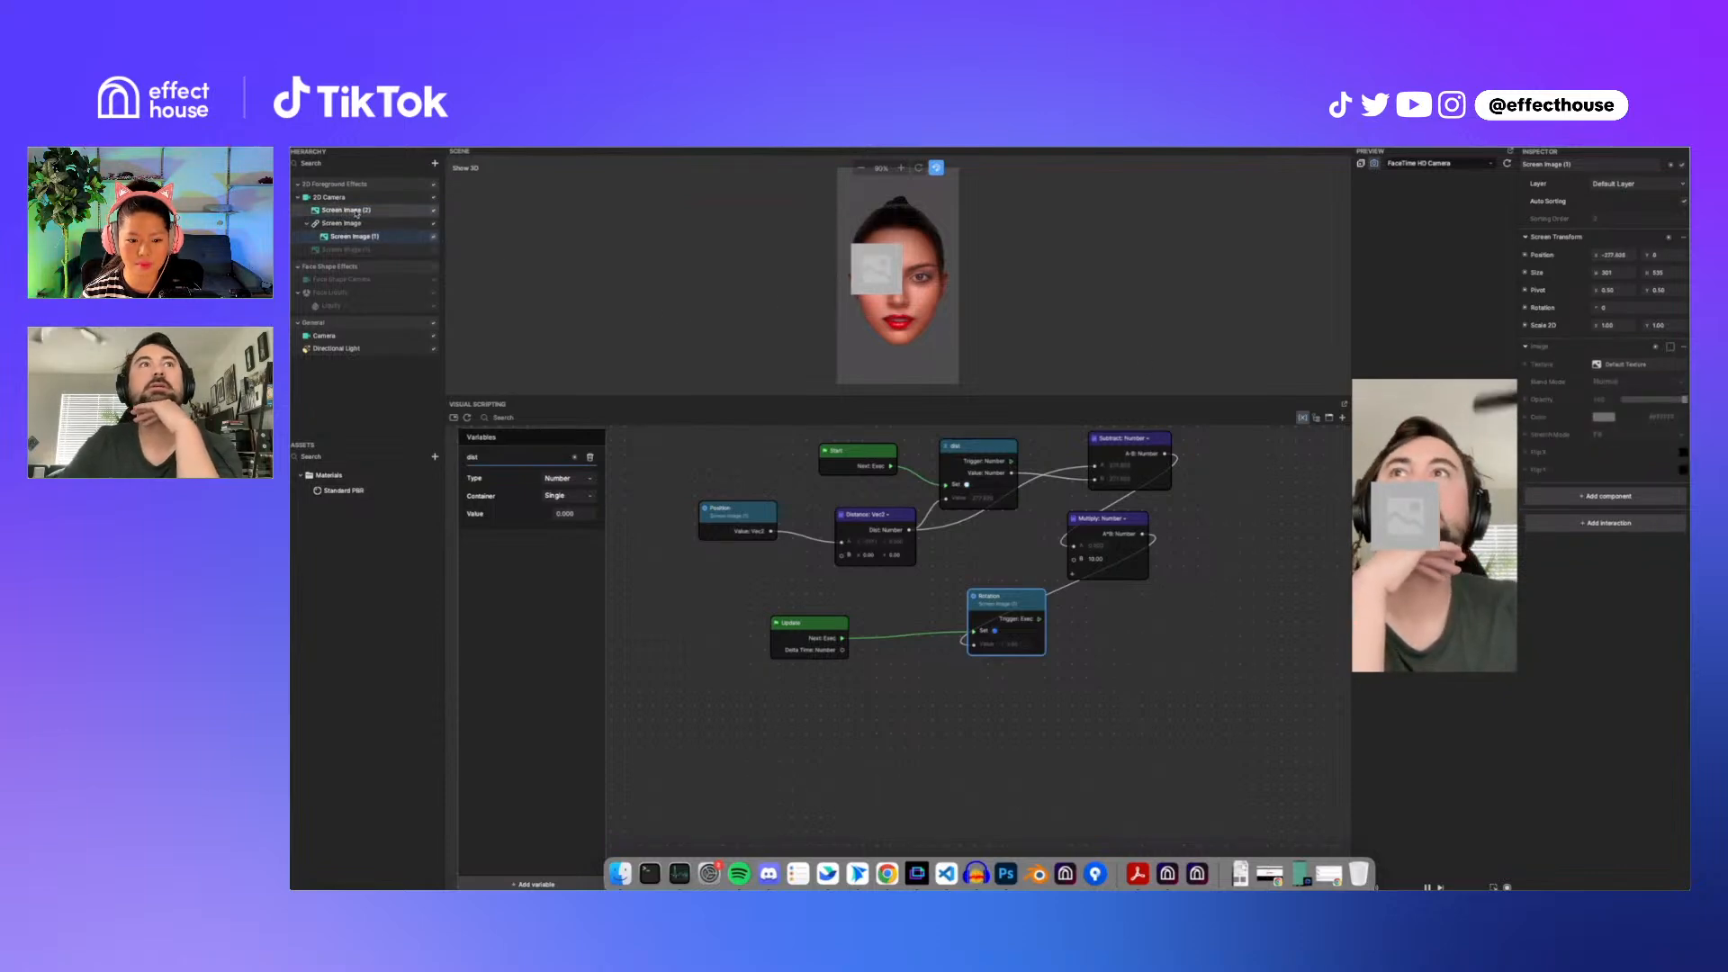
left_click(1526, 256)
left_click(1547, 269)
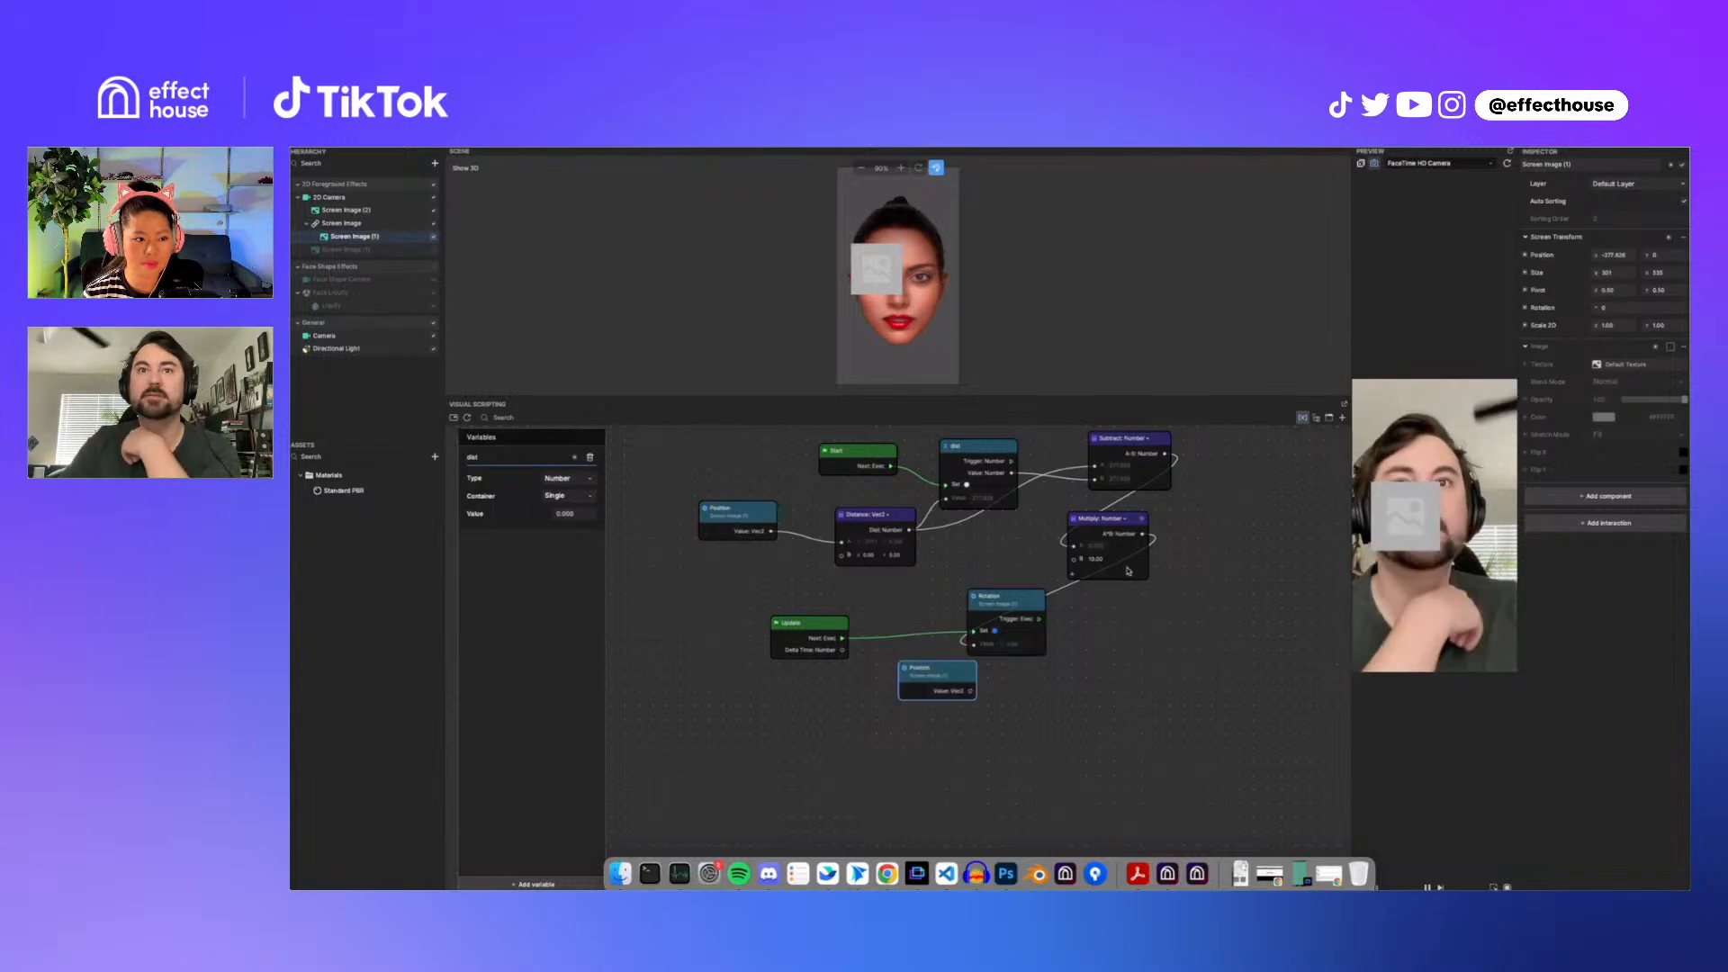
left_click_drag(937, 688, 1029, 756)
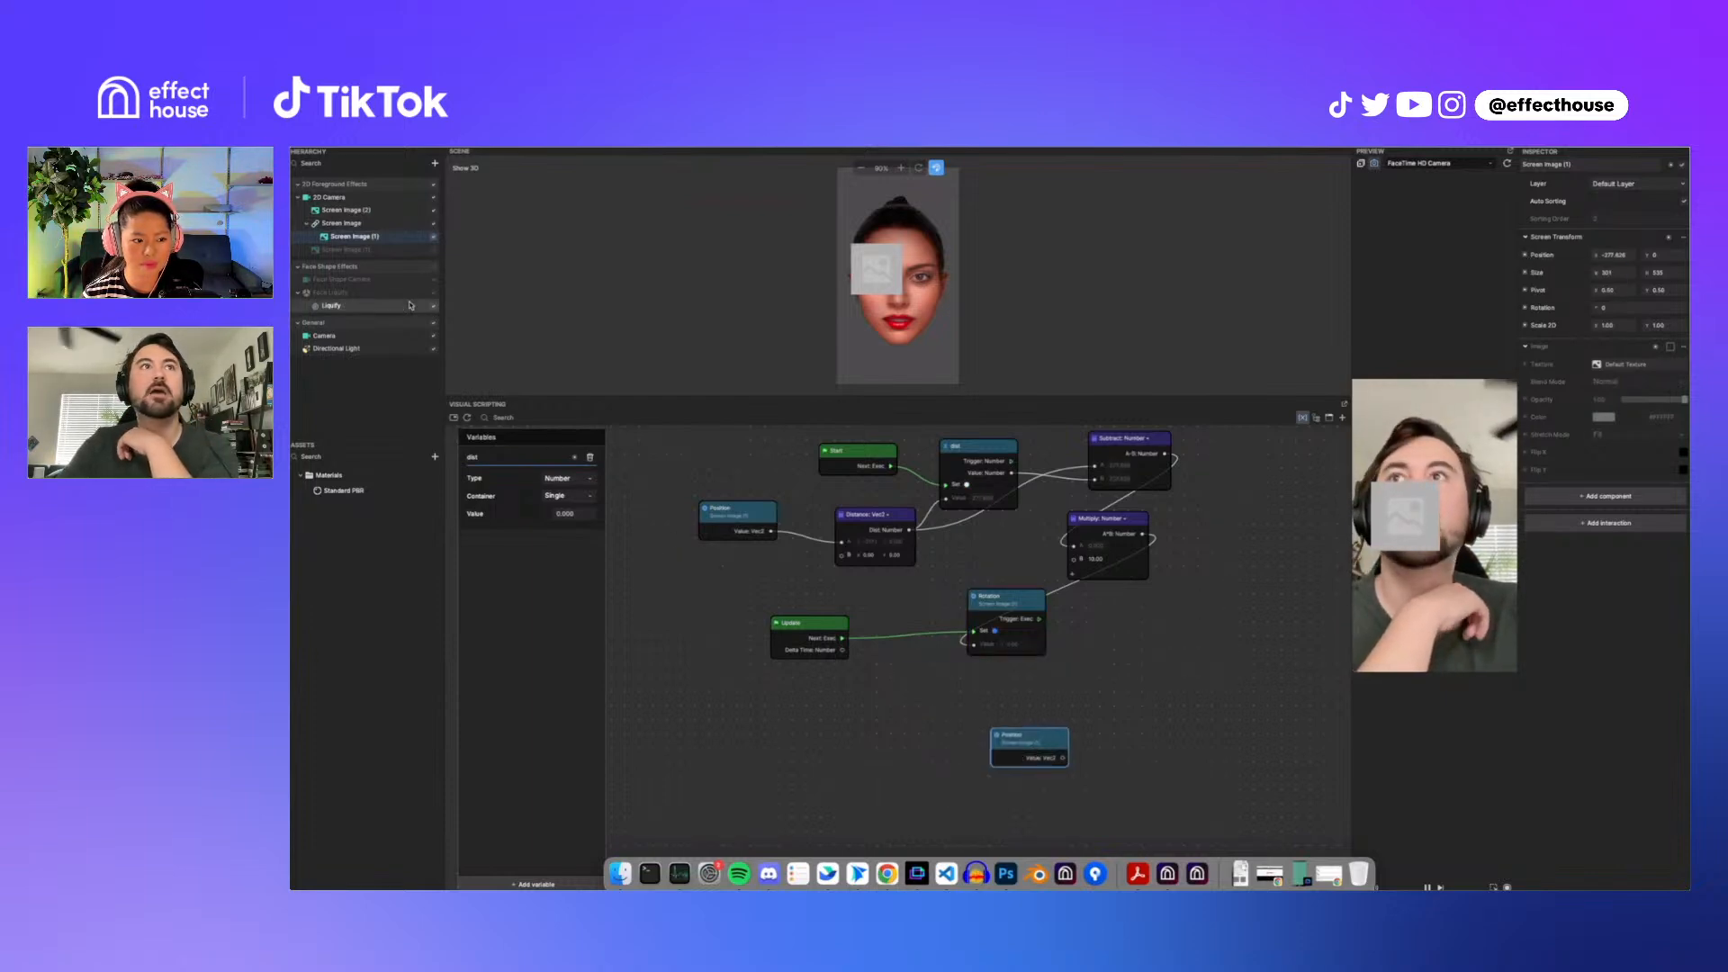
Step: Add a Set Position node for Screen Image (2) to the graph
left_click(376, 210)
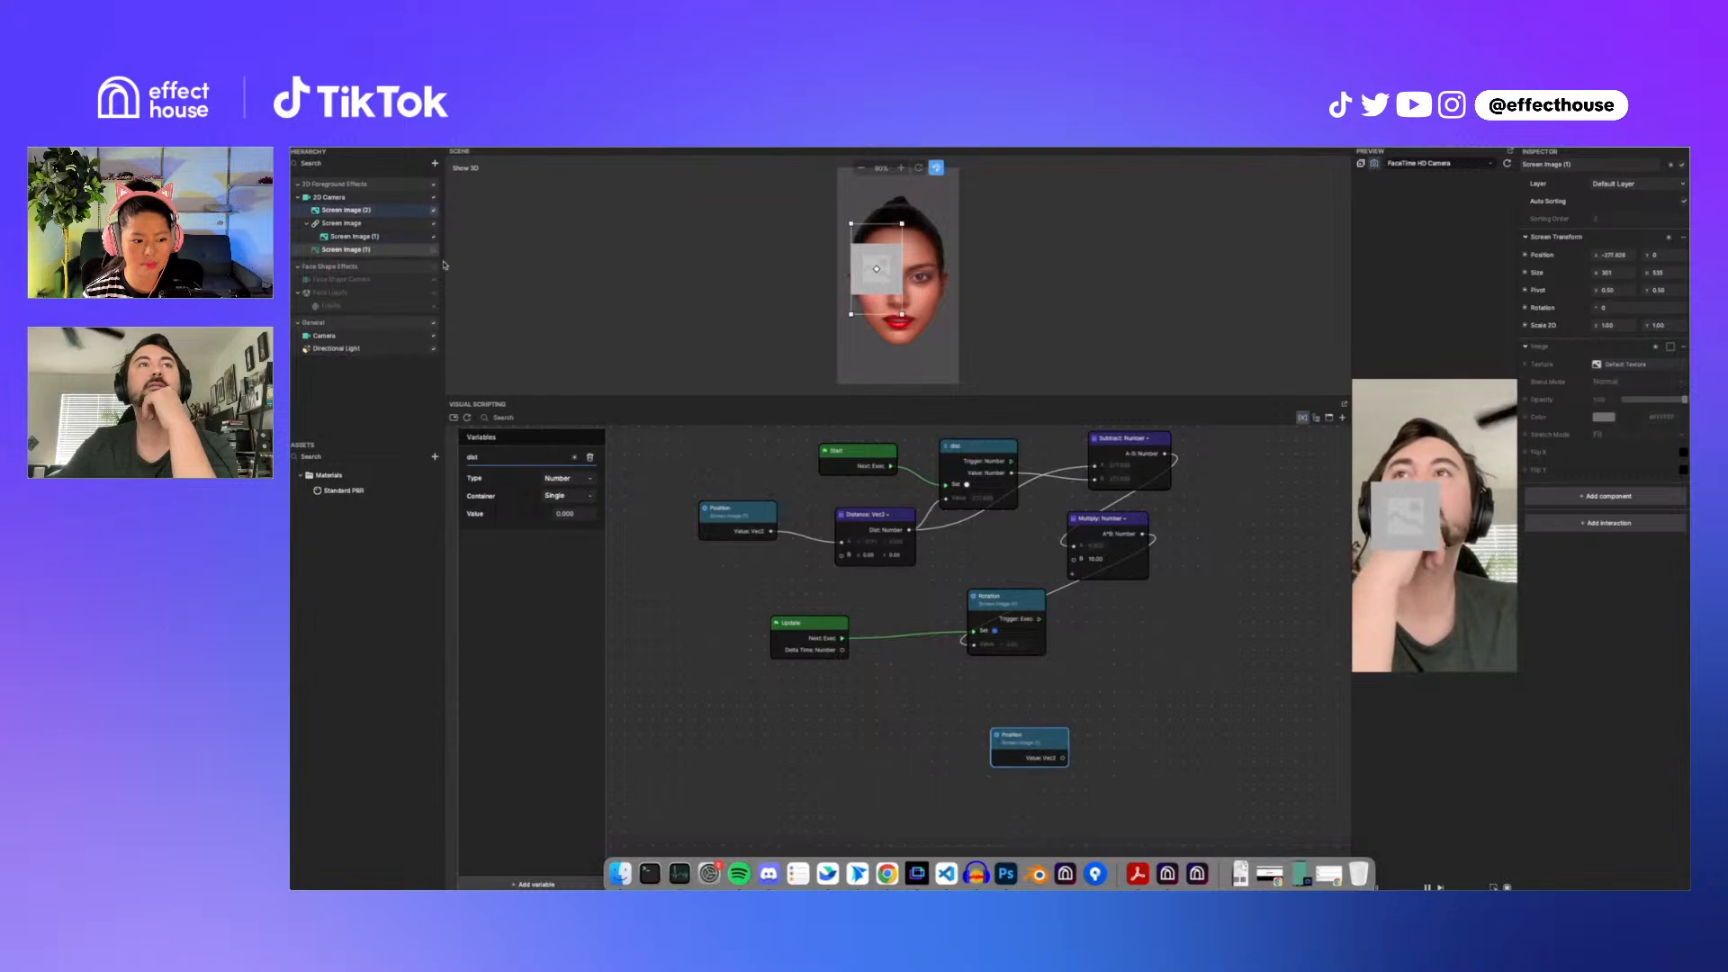
left_click(1528, 257)
left_click(1546, 286)
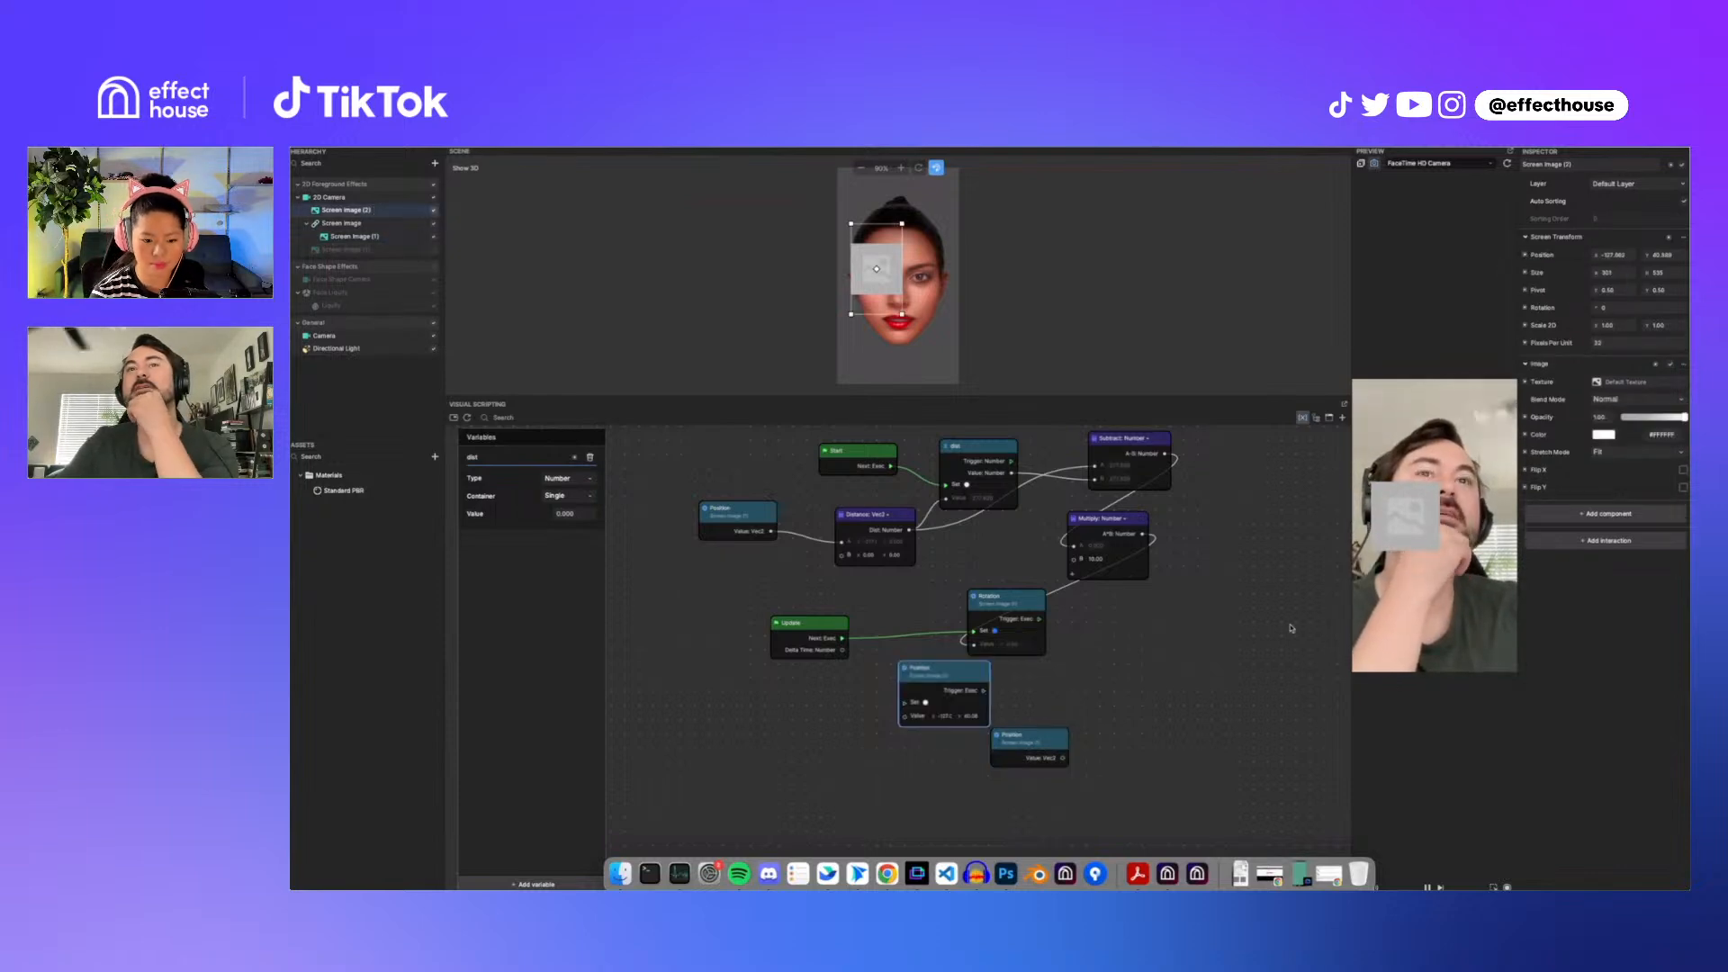
Step: Connect Screen Image (1)'s Get Position value into Screen Image (2)'s Set Position, triggered after the Rotation node
left_click_drag(939, 690, 1153, 745)
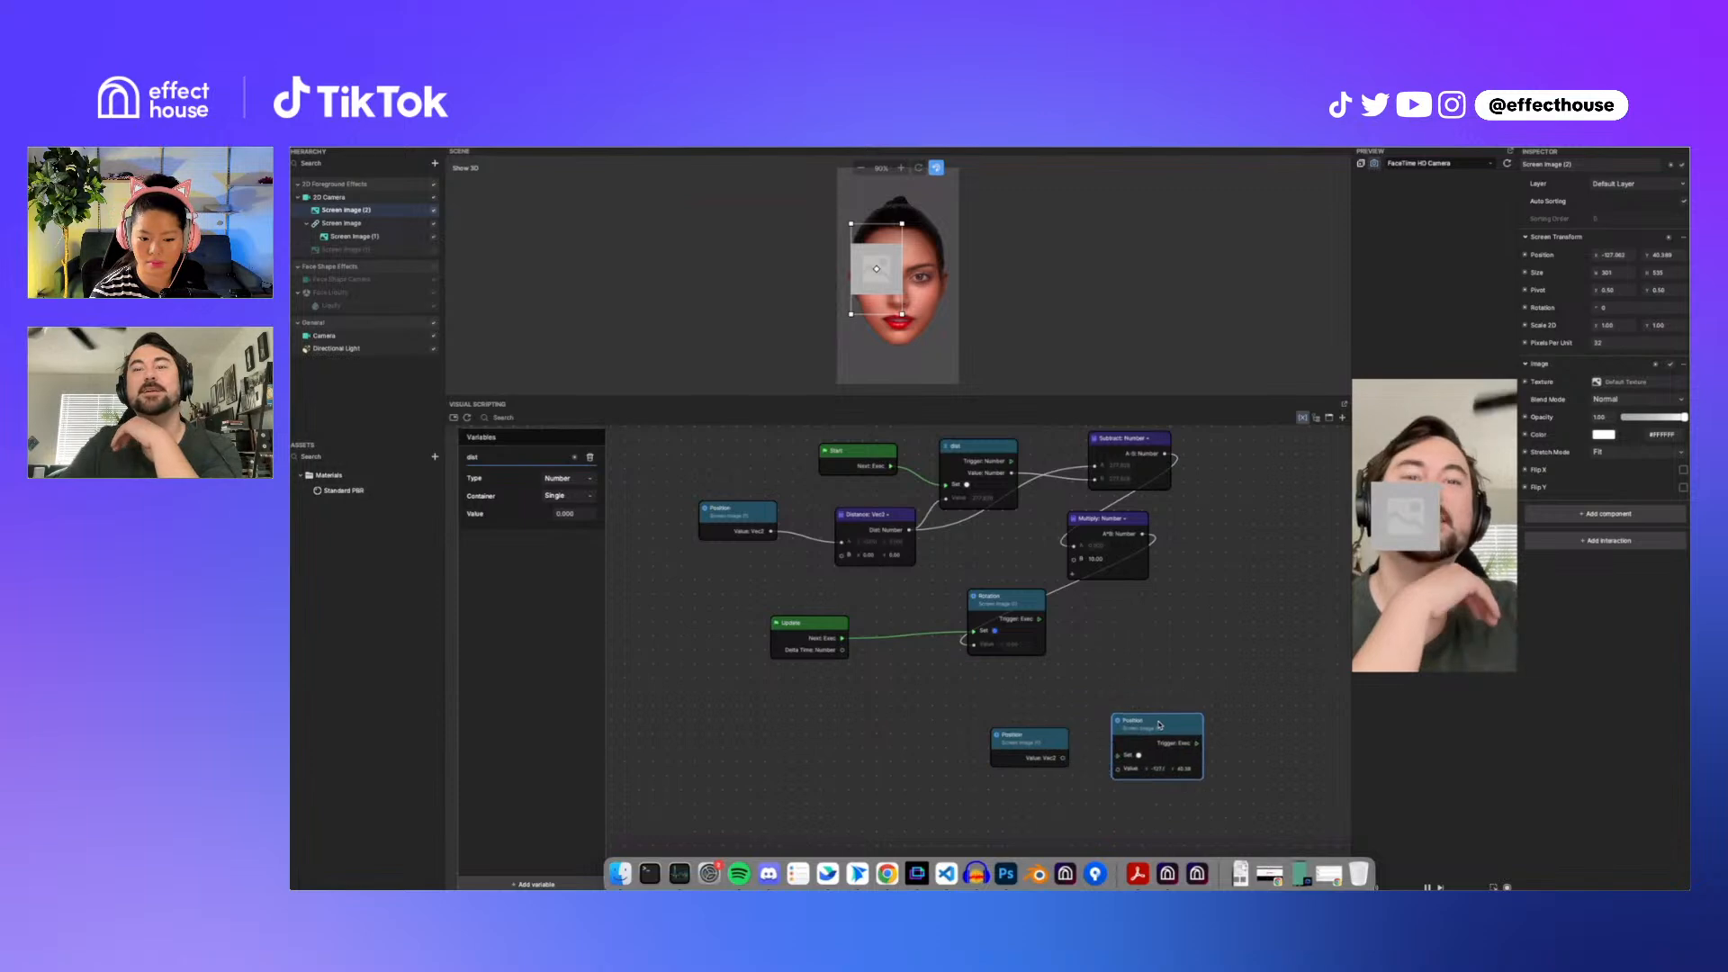
left_click_drag(1022, 740, 974, 754)
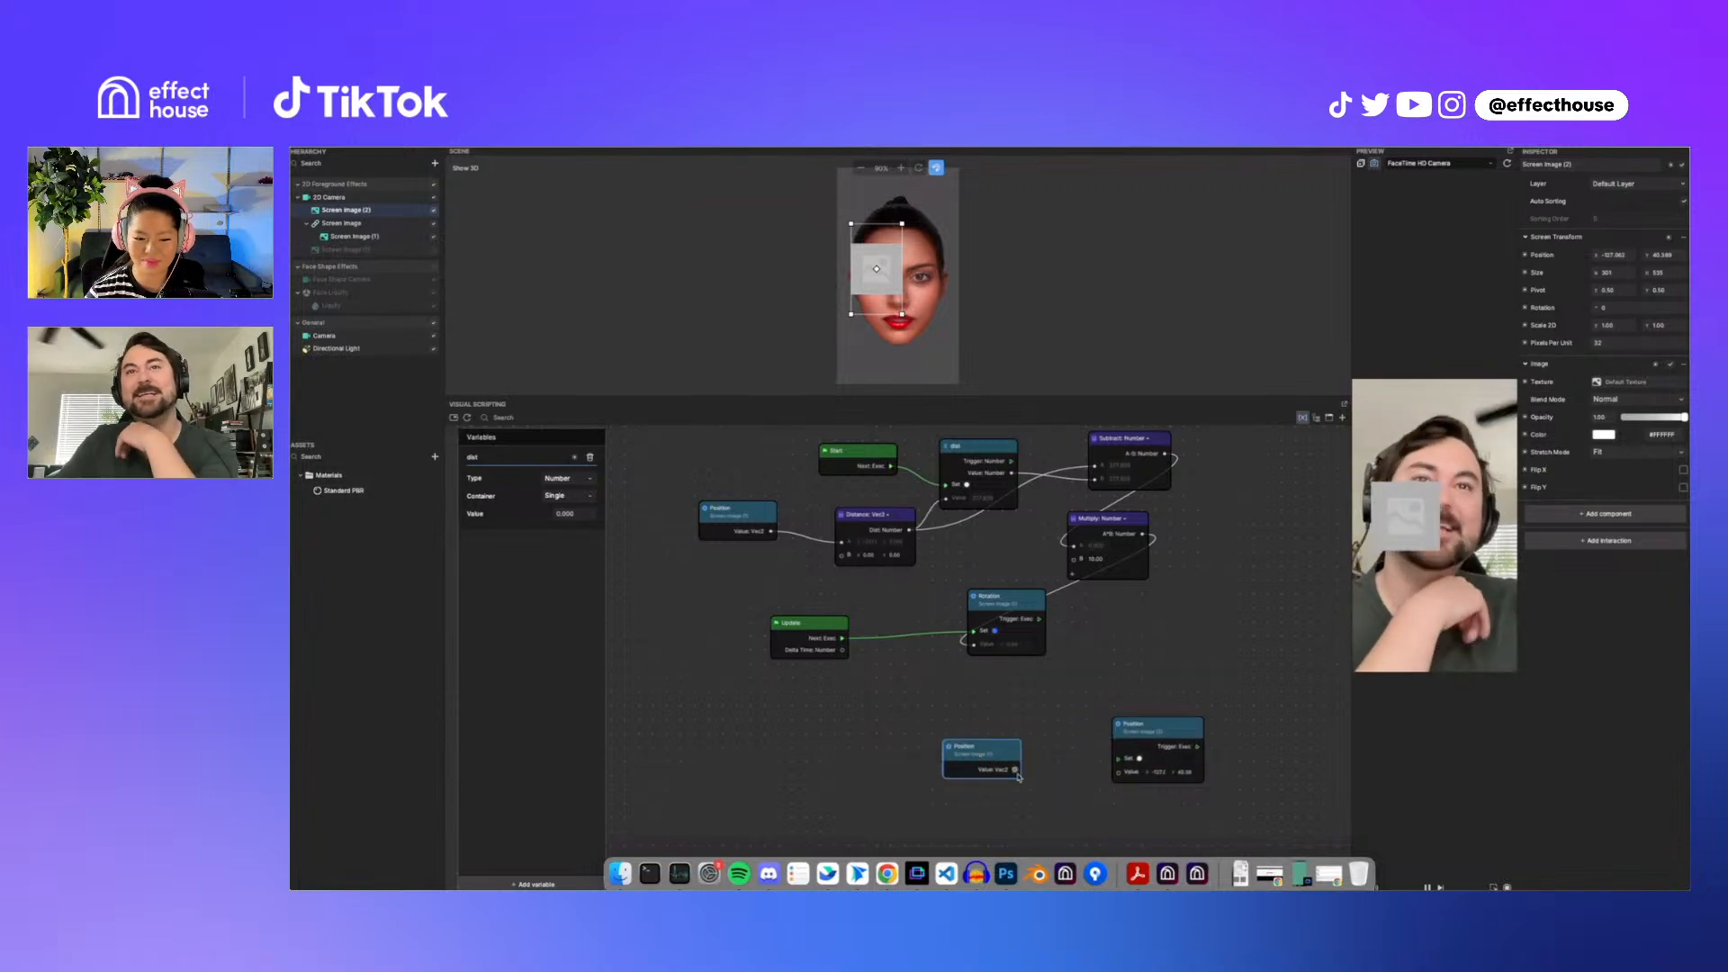
left_click_drag(1015, 769, 1105, 690)
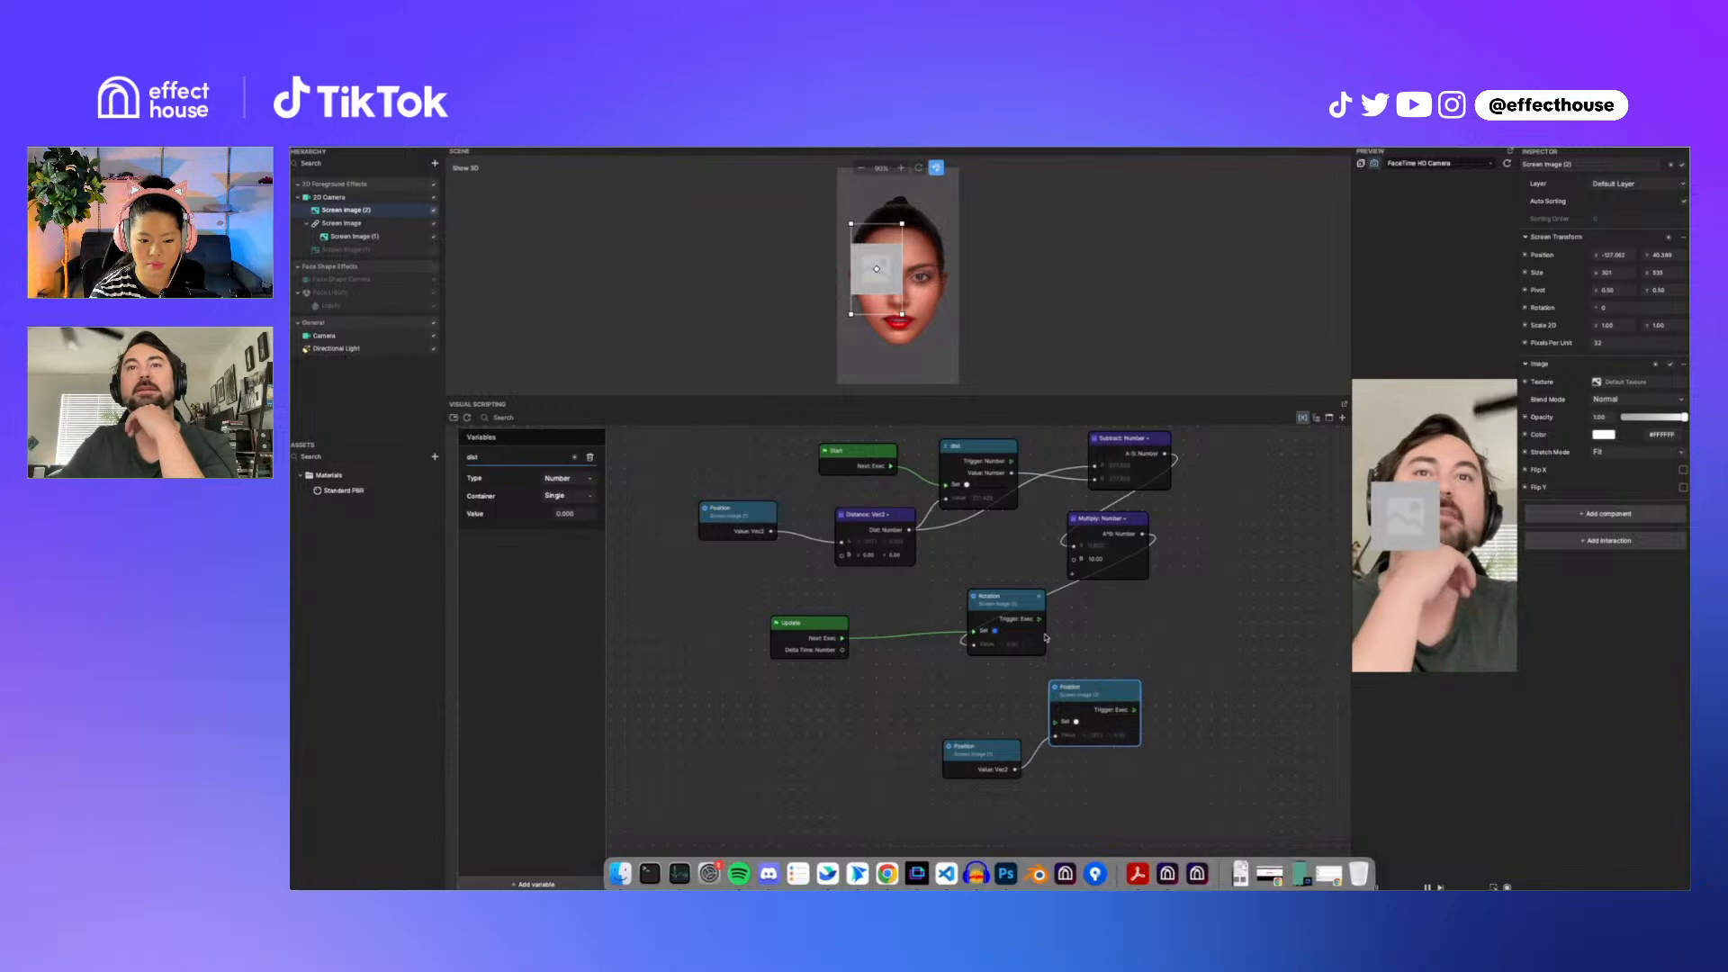
left_click_drag(1041, 620, 1056, 723)
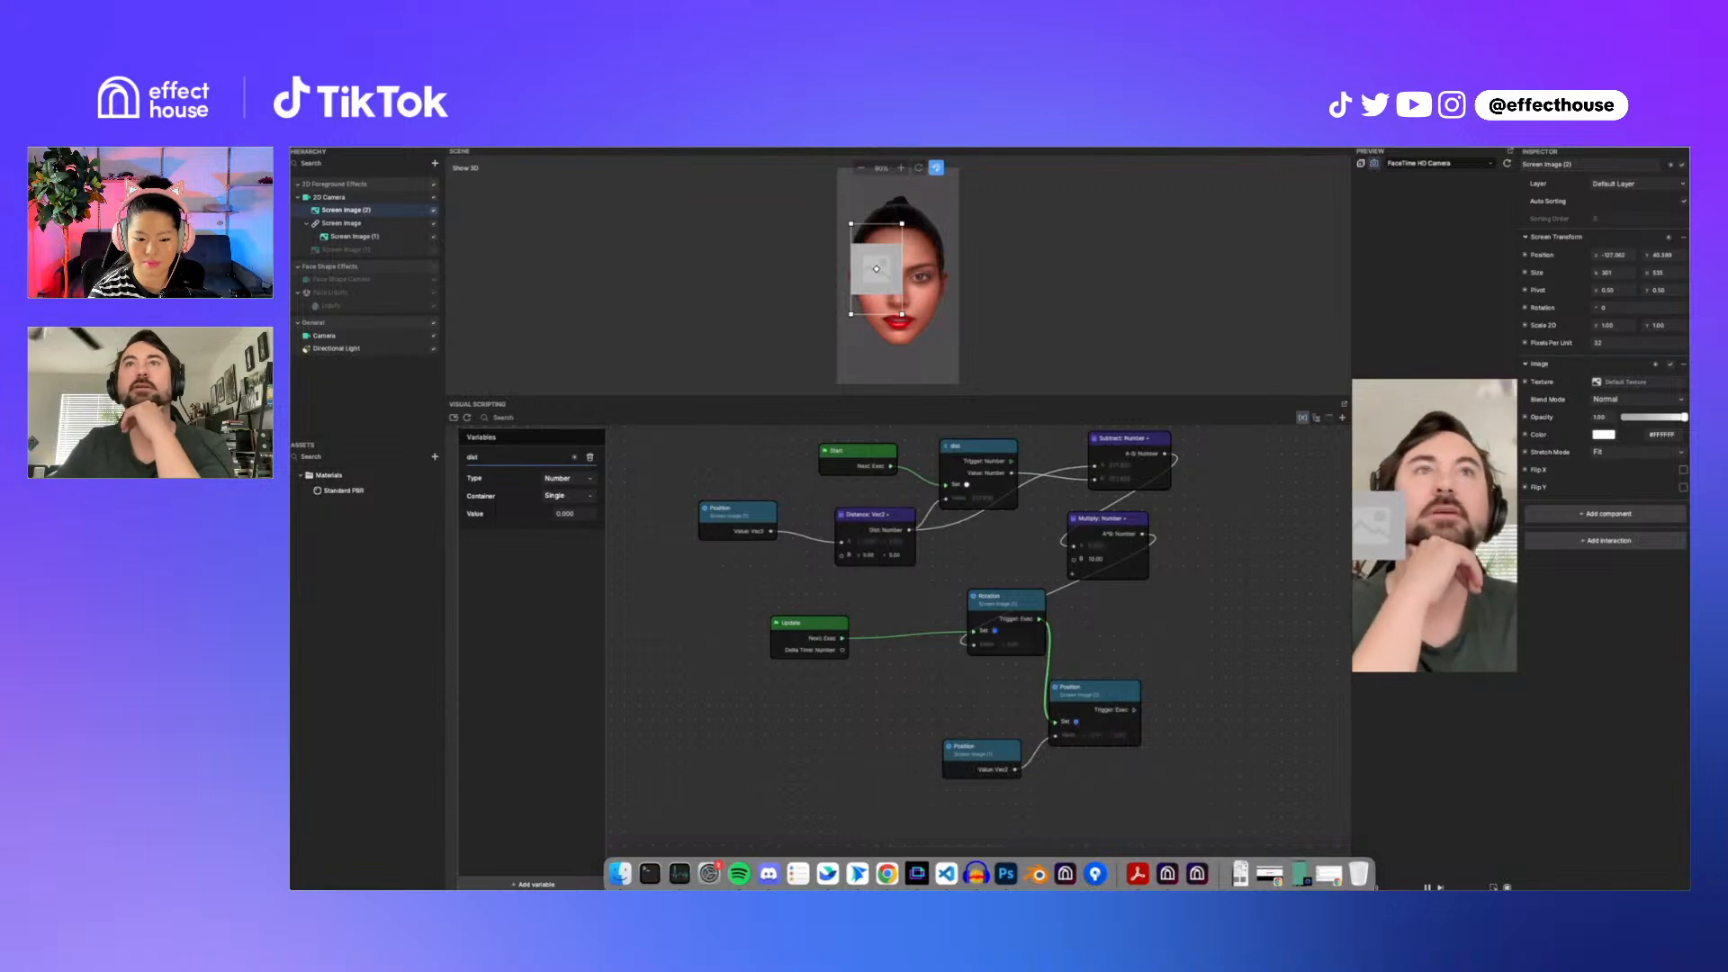
left_click_drag(1648, 255, 1607, 270)
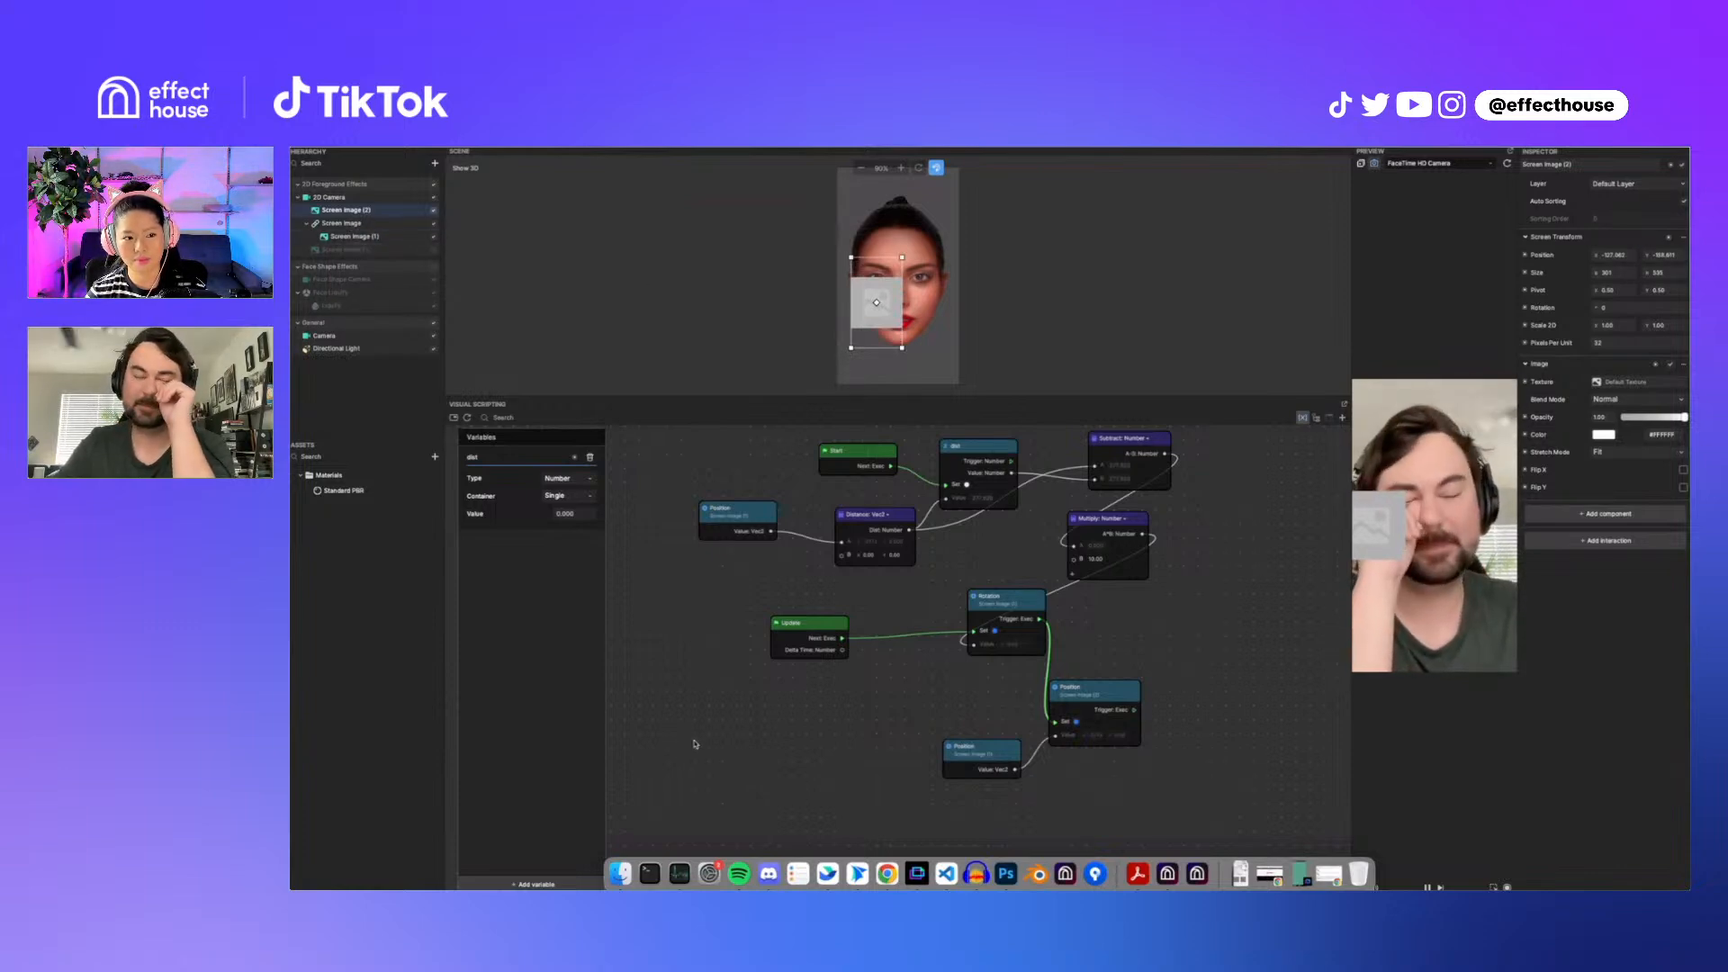
Step: Add a Get Position node for the parent Screen Image to the graph, removing the extra Set node
left_click(348, 225)
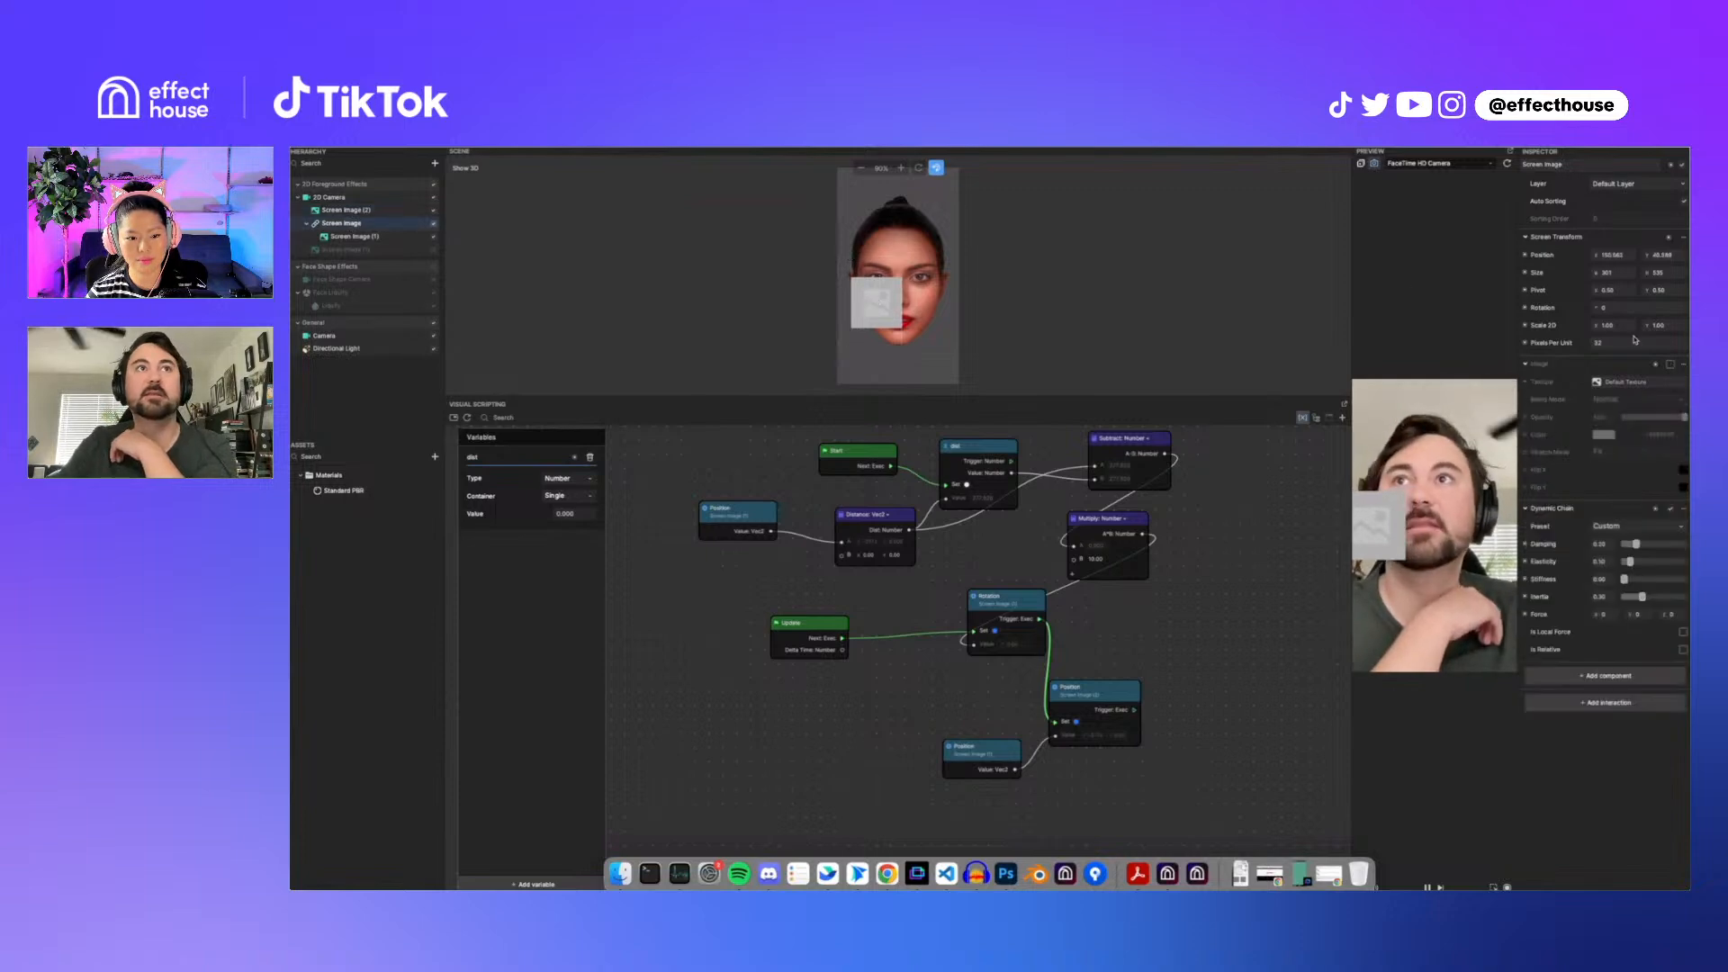
left_click(1526, 256)
left_click(1556, 285)
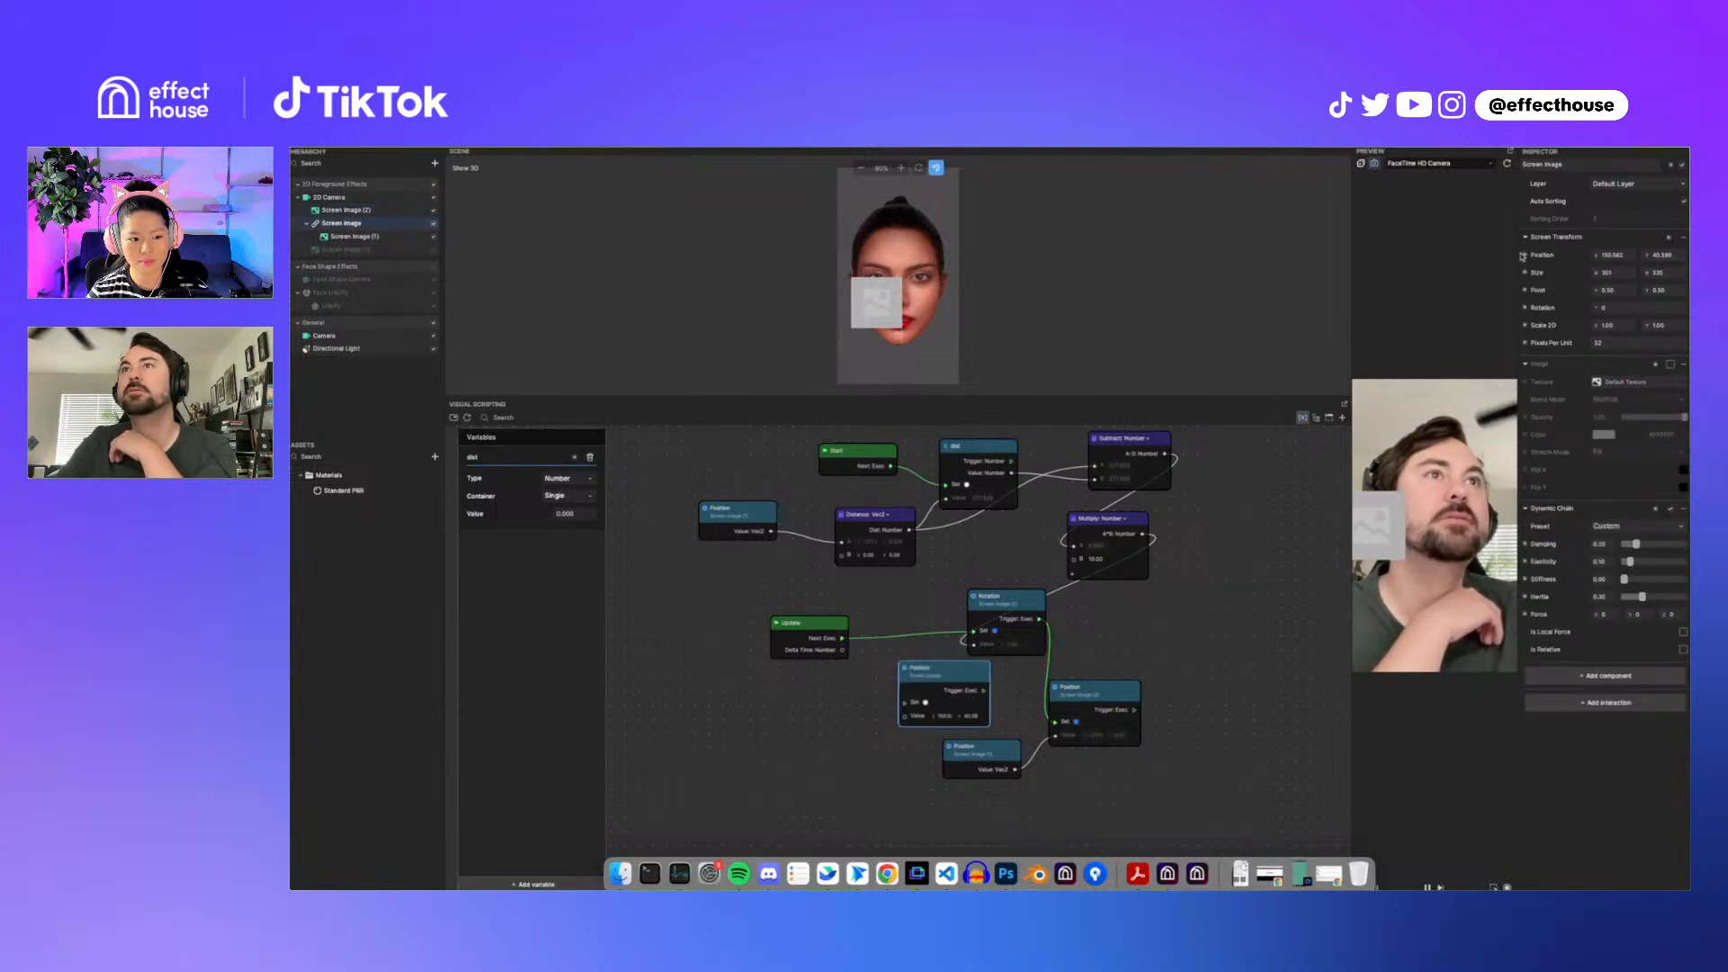
left_click(1524, 256)
left_click(1556, 269)
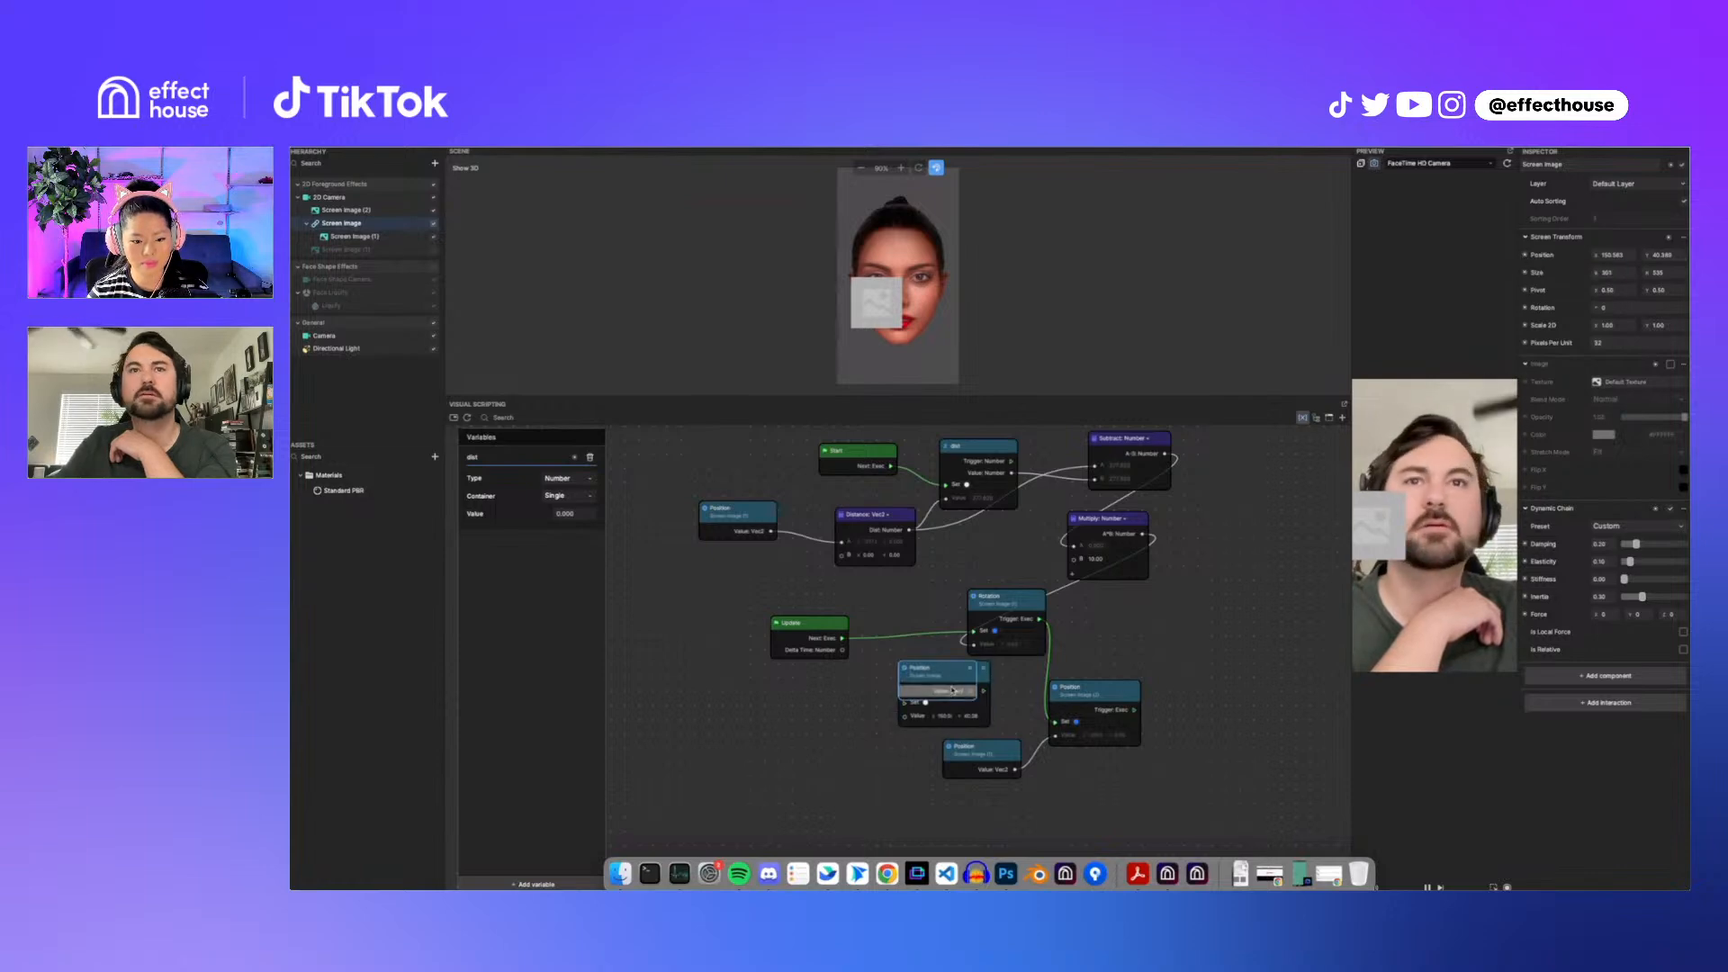
left_click(986, 676)
key("Delete")
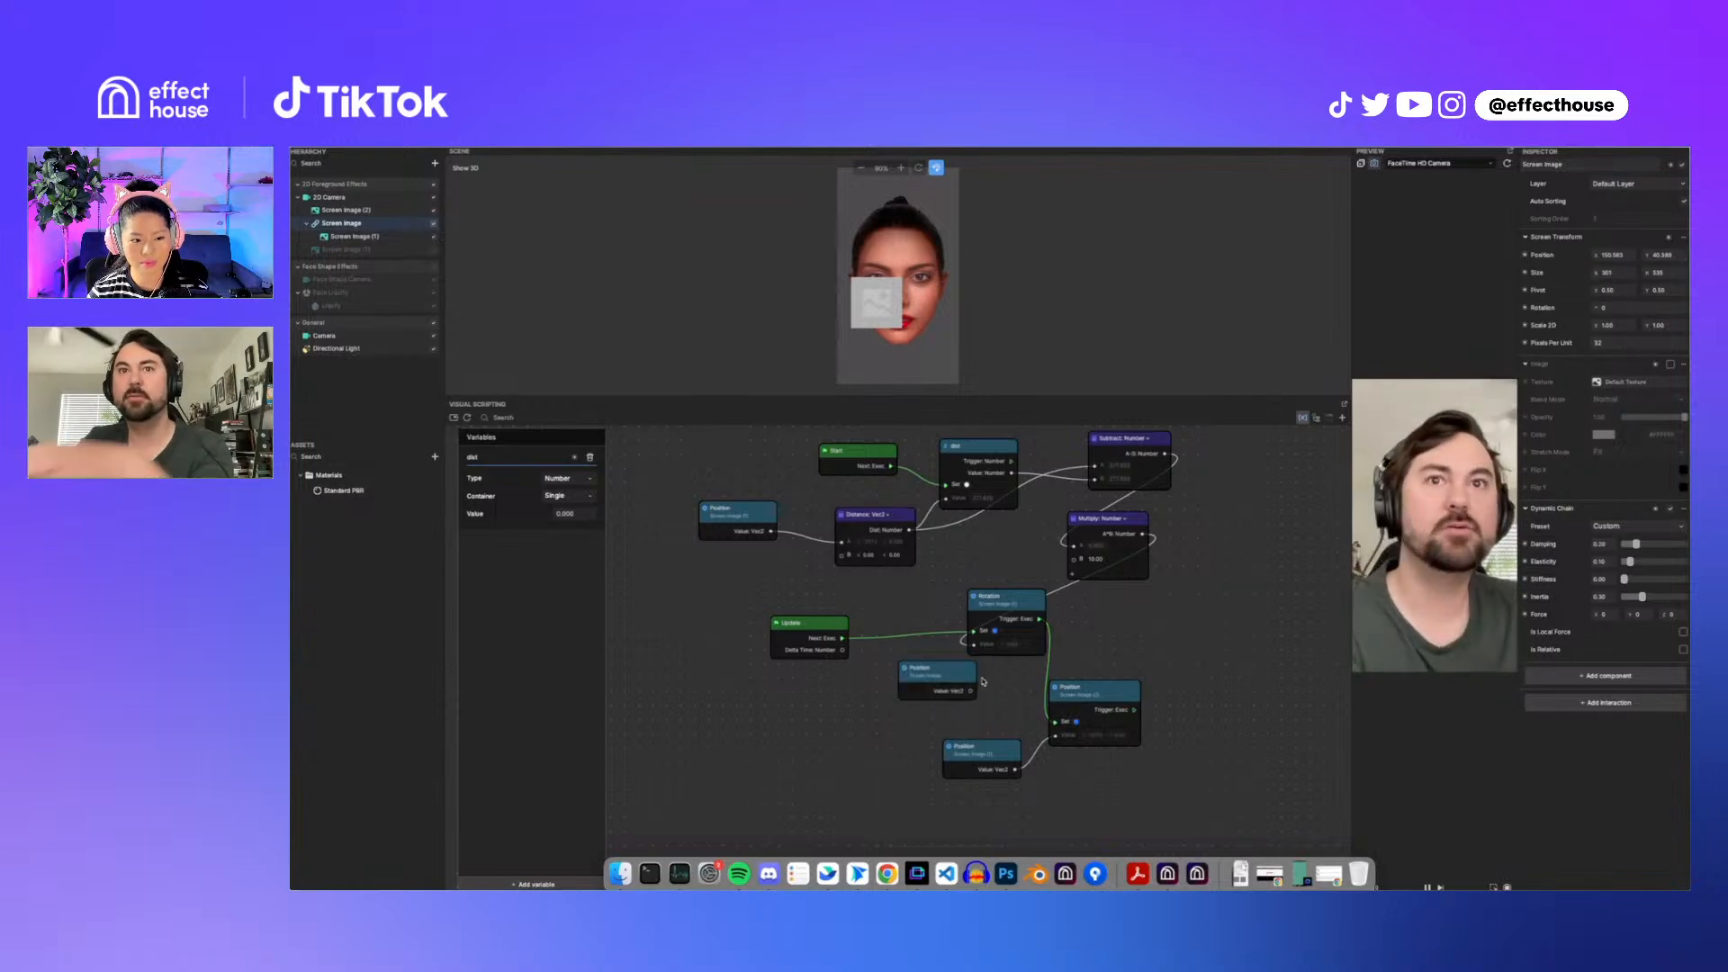
Step: Add an Add Vec3 node summing both Get Position outputs and feed its result into the Set Position node
left_click_drag(955, 675, 897, 709)
left_click_drag(988, 754, 891, 752)
right_click(778, 728)
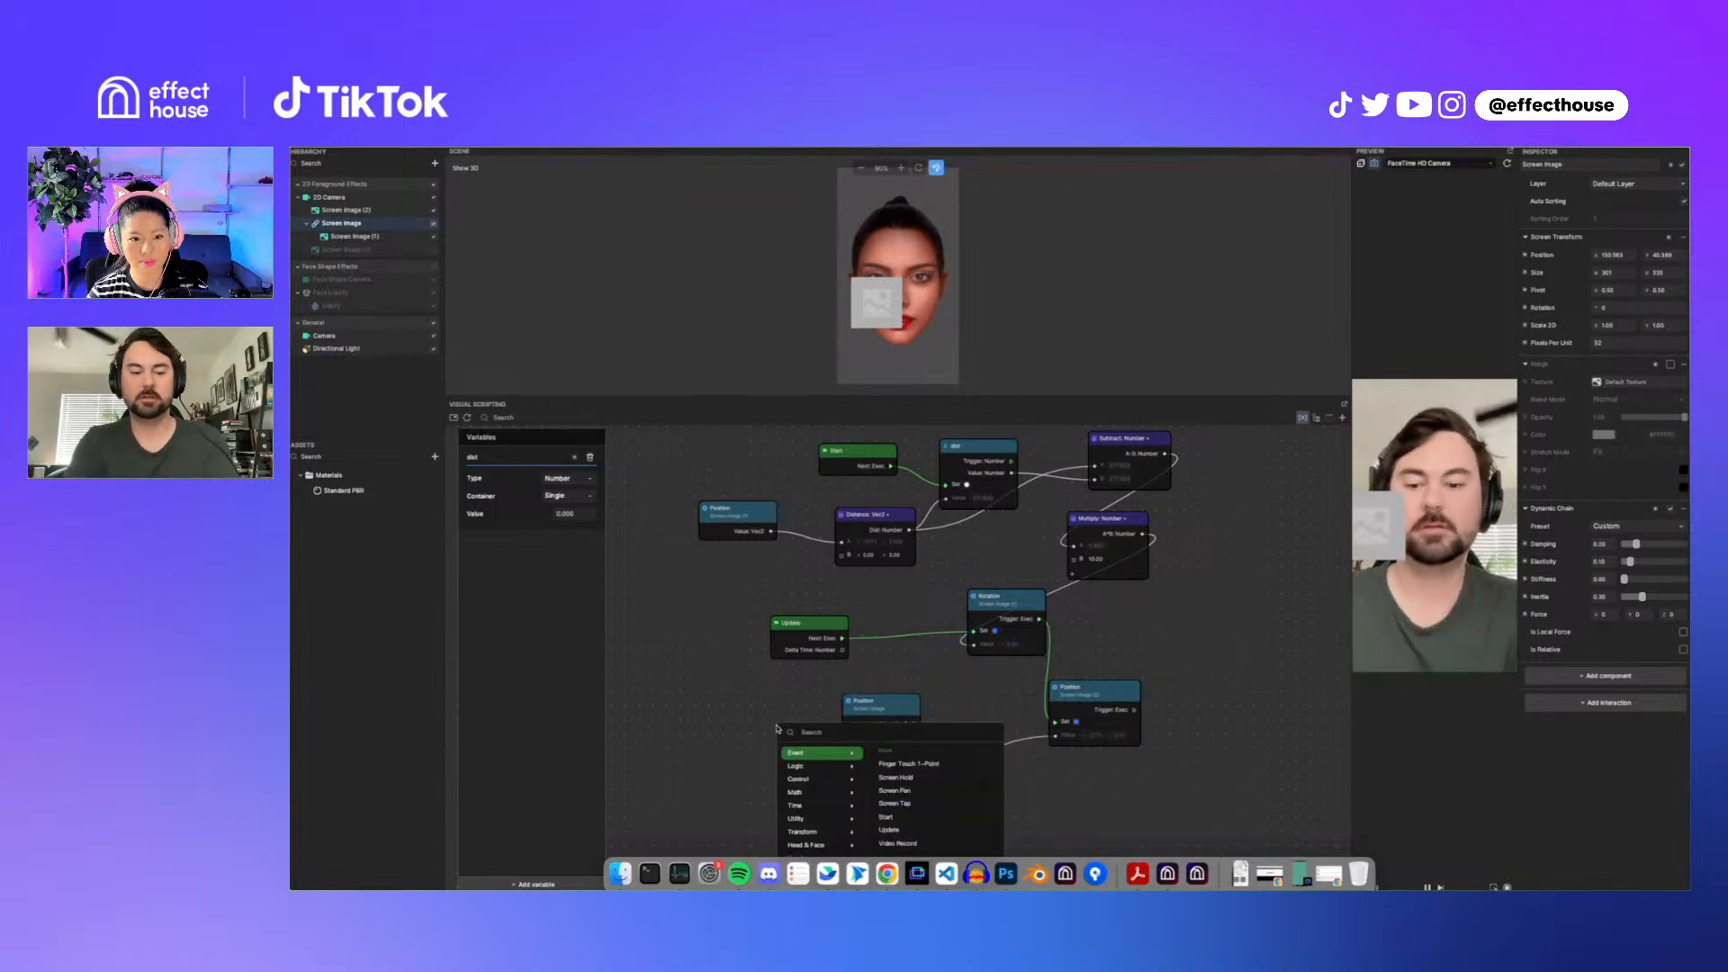
mouse_move(801, 792)
left_click(896, 767)
left_click_drag(811, 732, 968, 700)
left_click(986, 719)
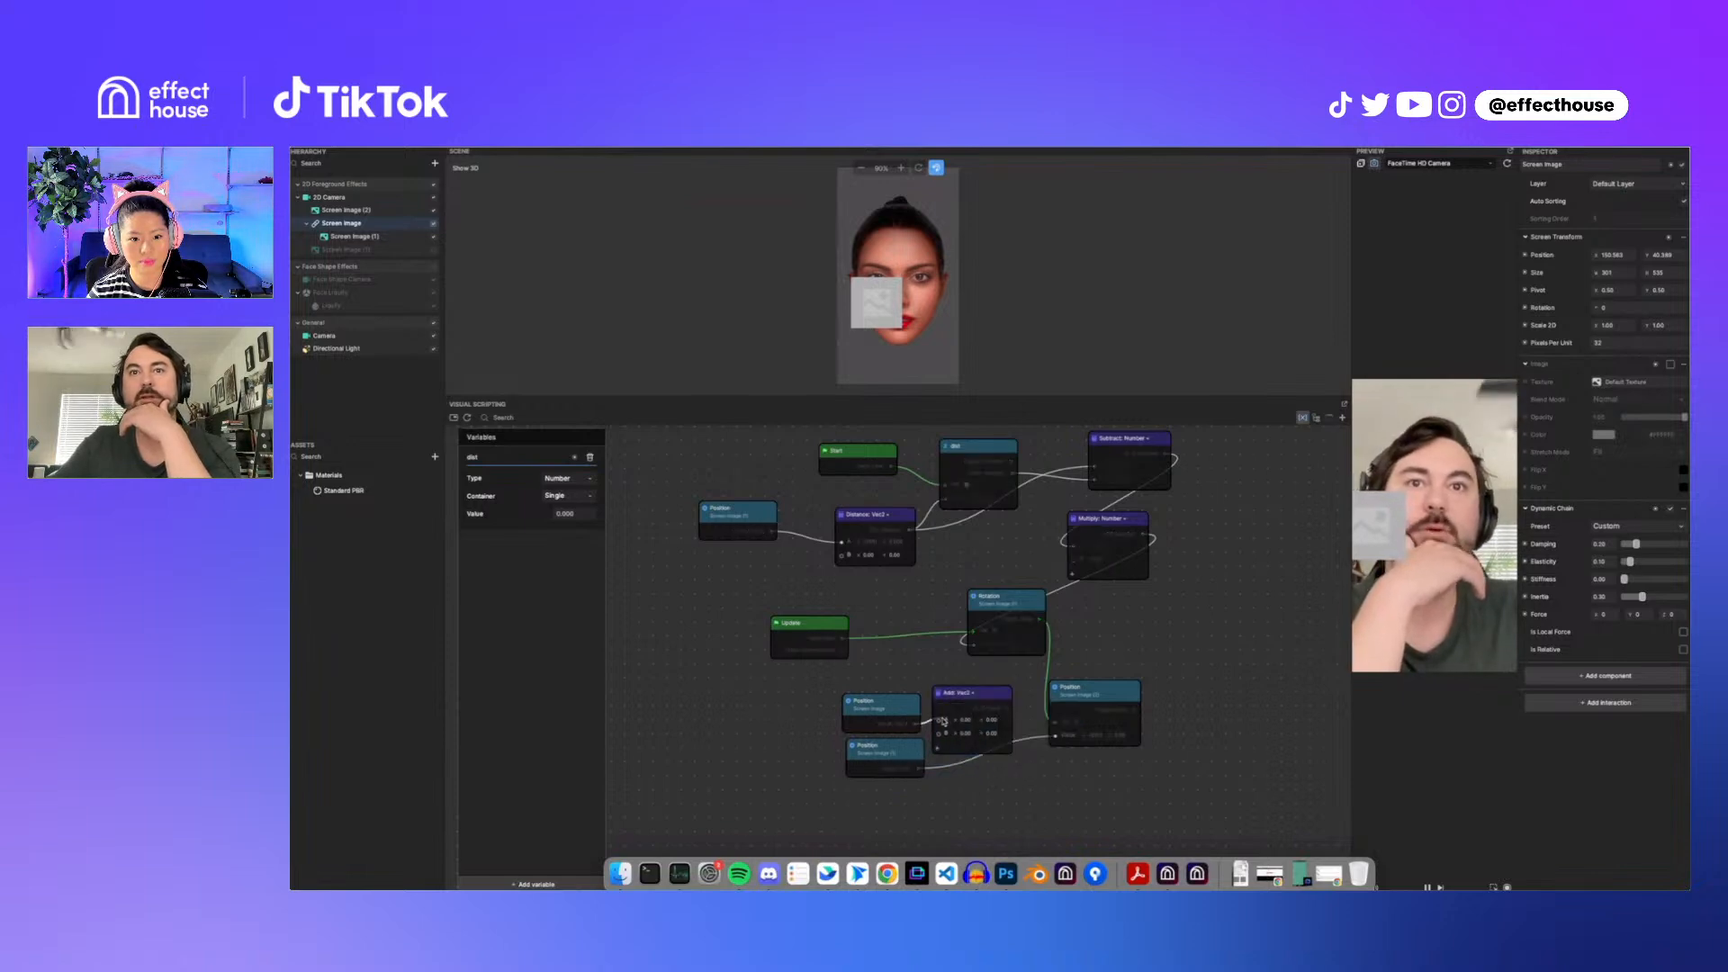
left_click_drag(919, 768, 1058, 738)
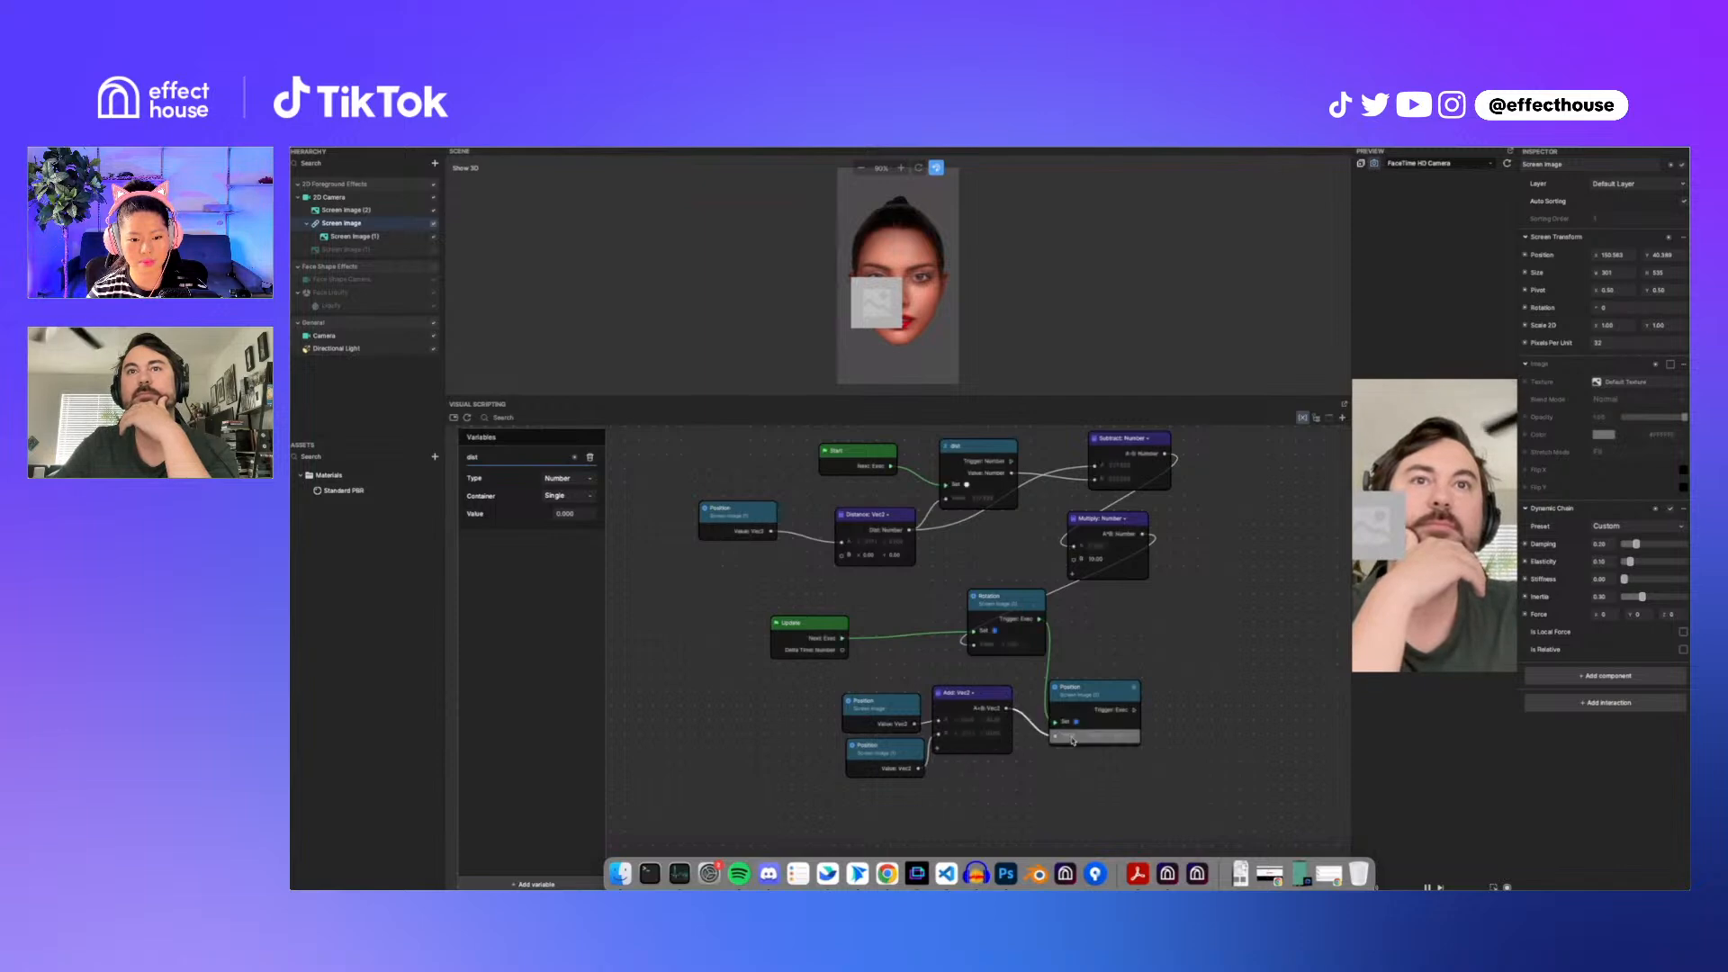
Step: Replace the Rotation node with a Rotation node for Screen Image (2), driven by the Multiply output
left_click(993, 594)
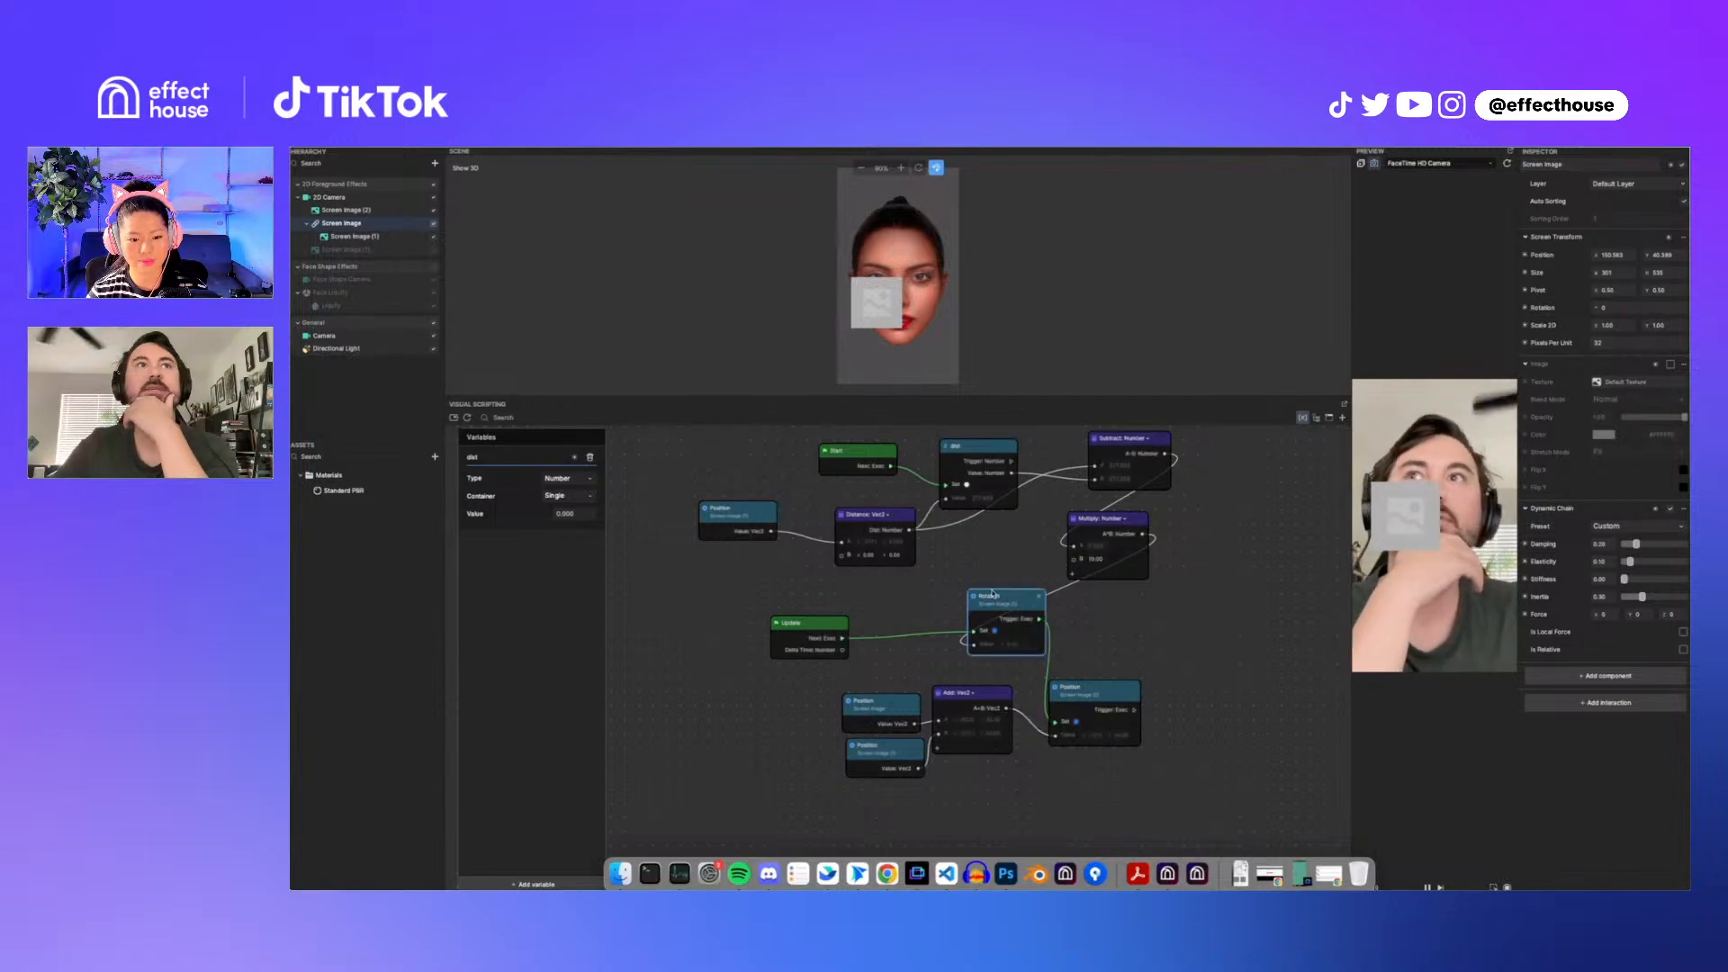
left_click(349, 212)
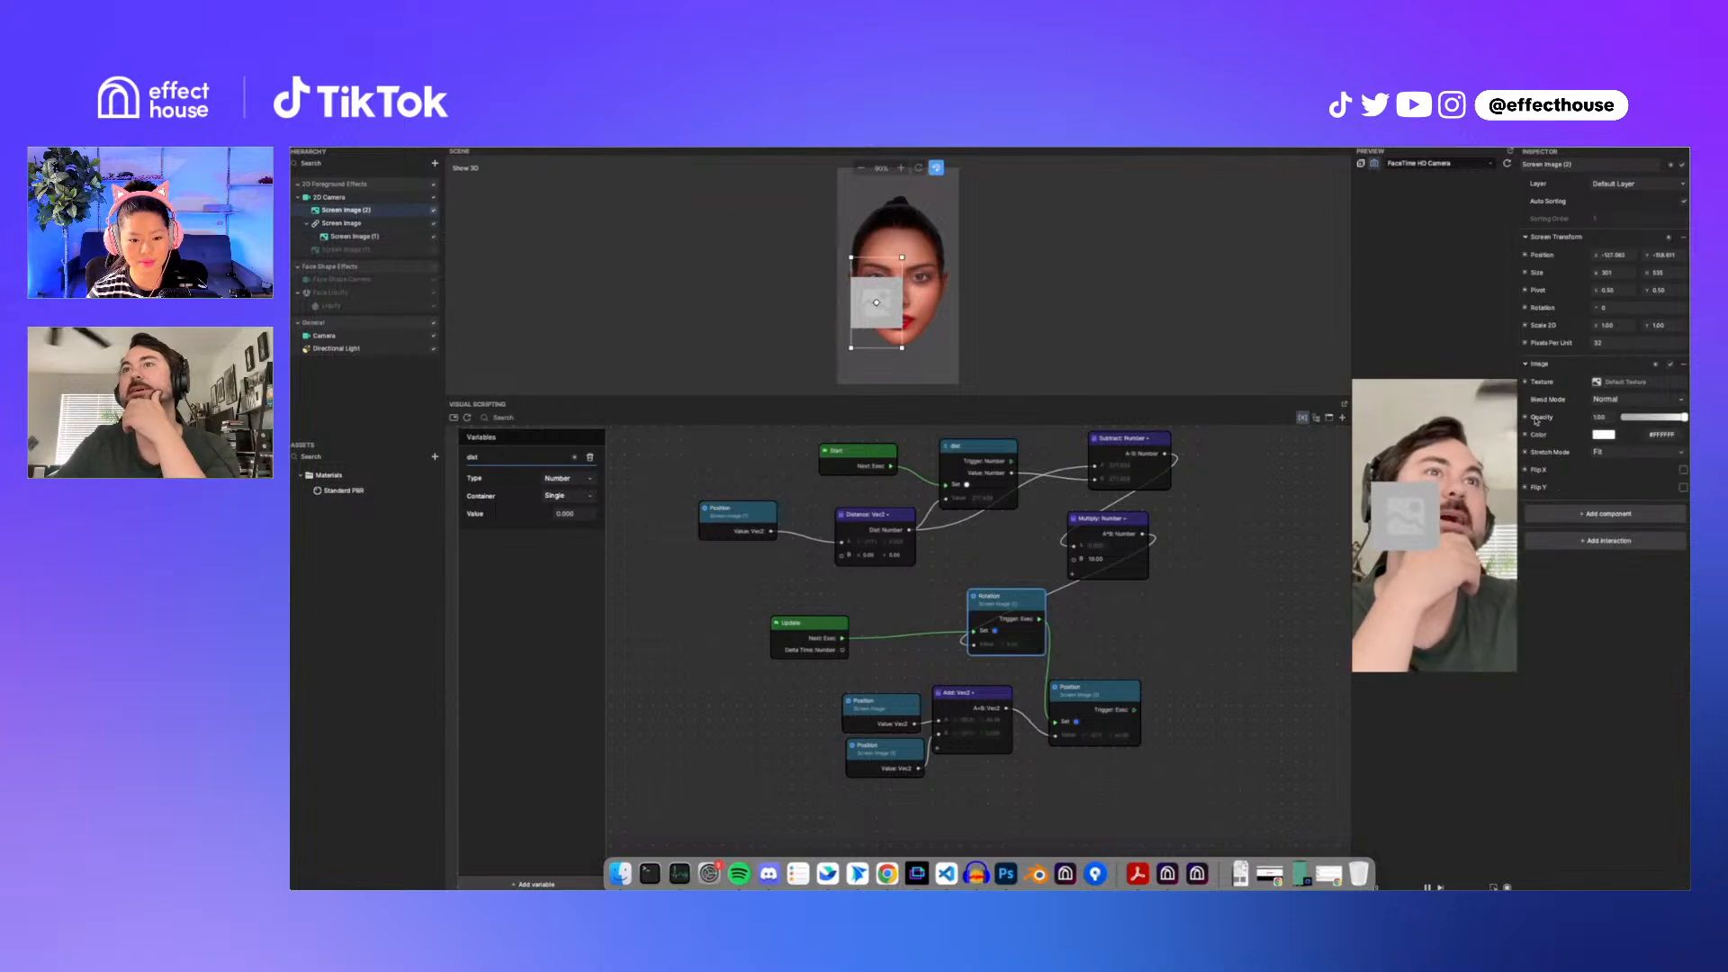
left_click(1527, 310)
left_click_drag(961, 667, 1029, 620)
left_click_drag(843, 639, 1057, 722)
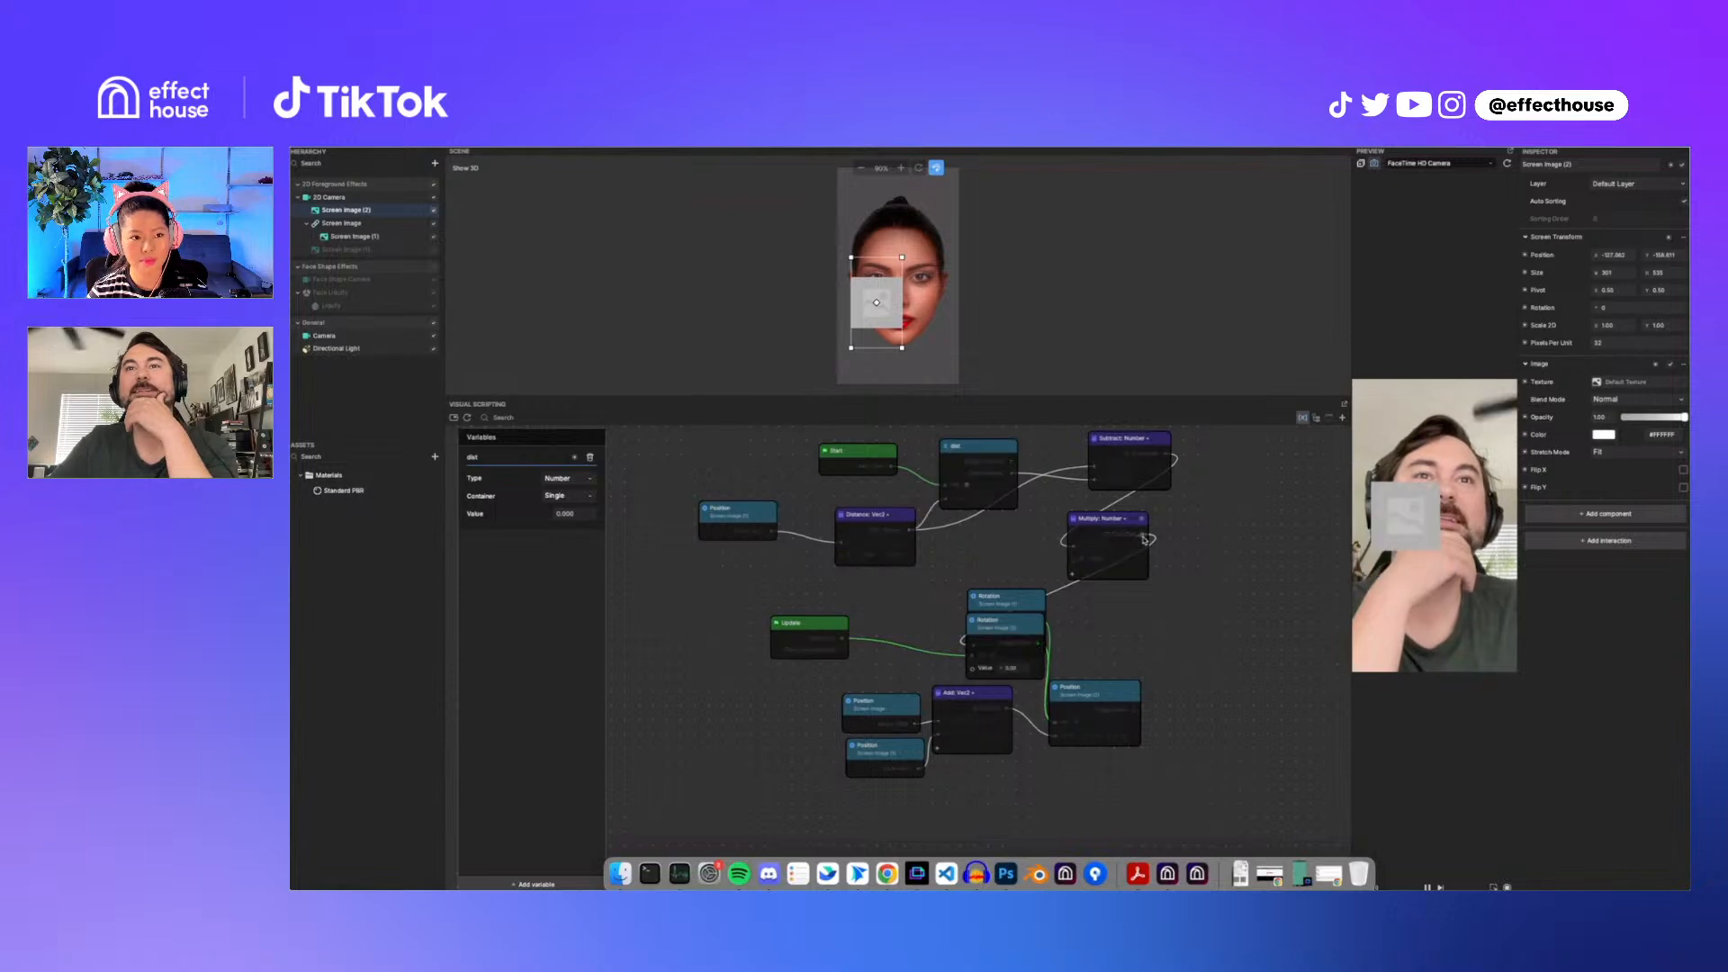
left_click_drag(1142, 535, 974, 669)
left_click(1008, 594)
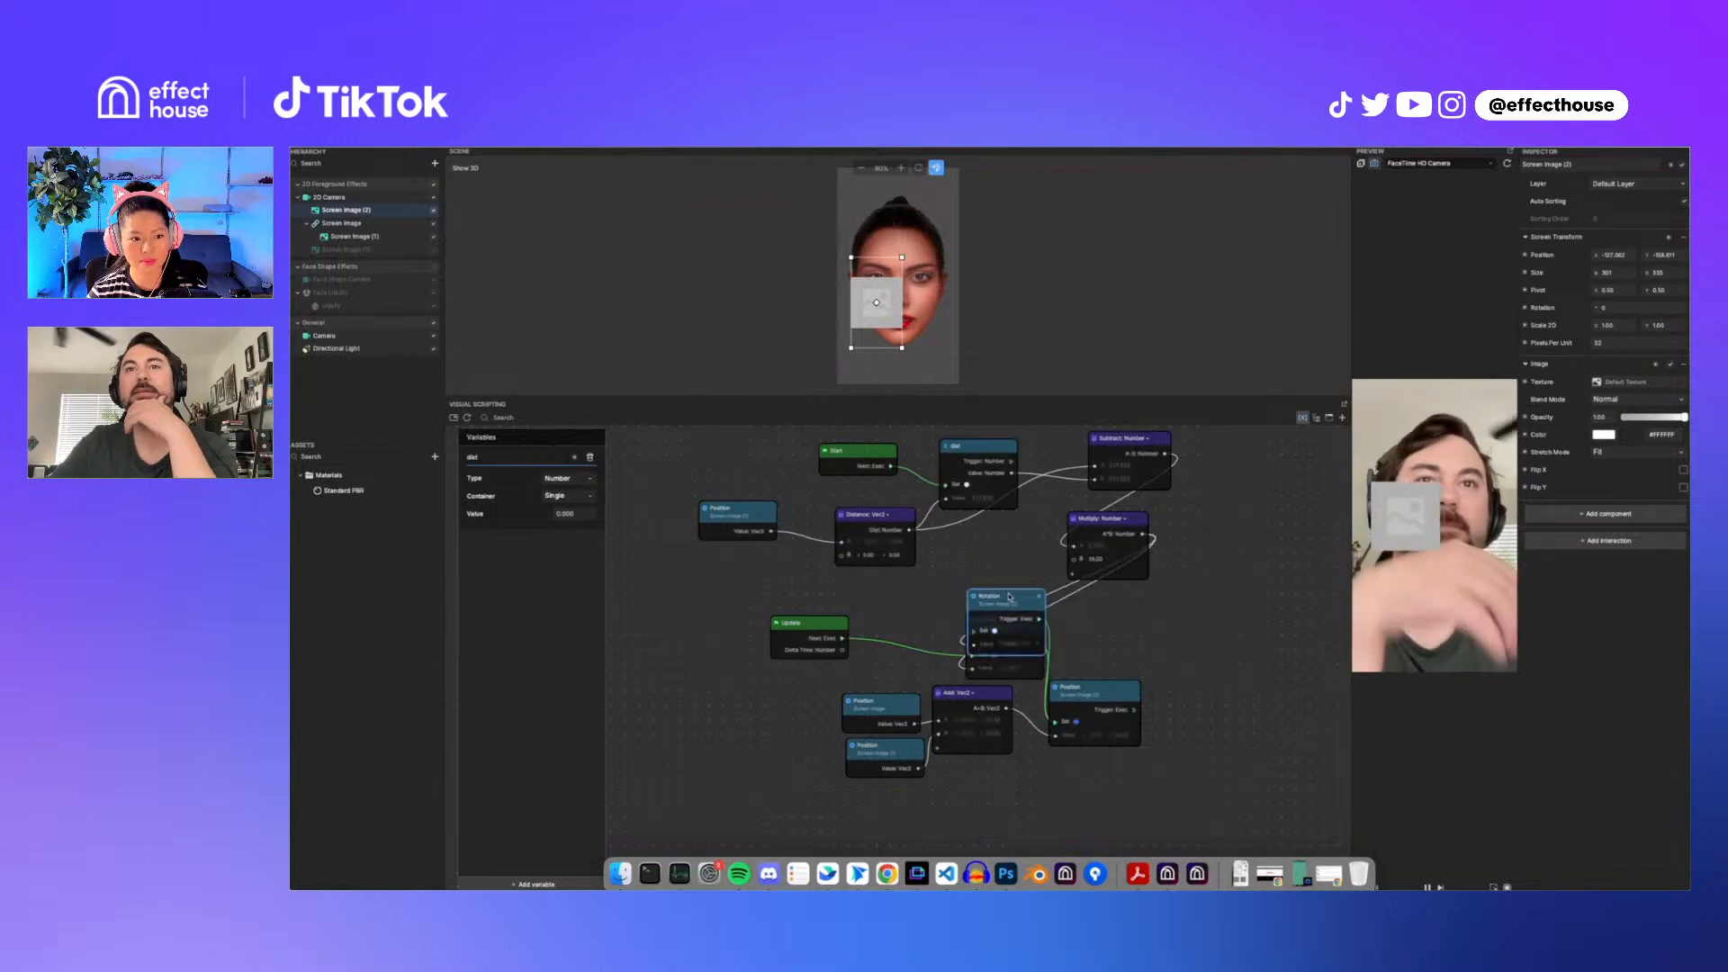
key("Delete")
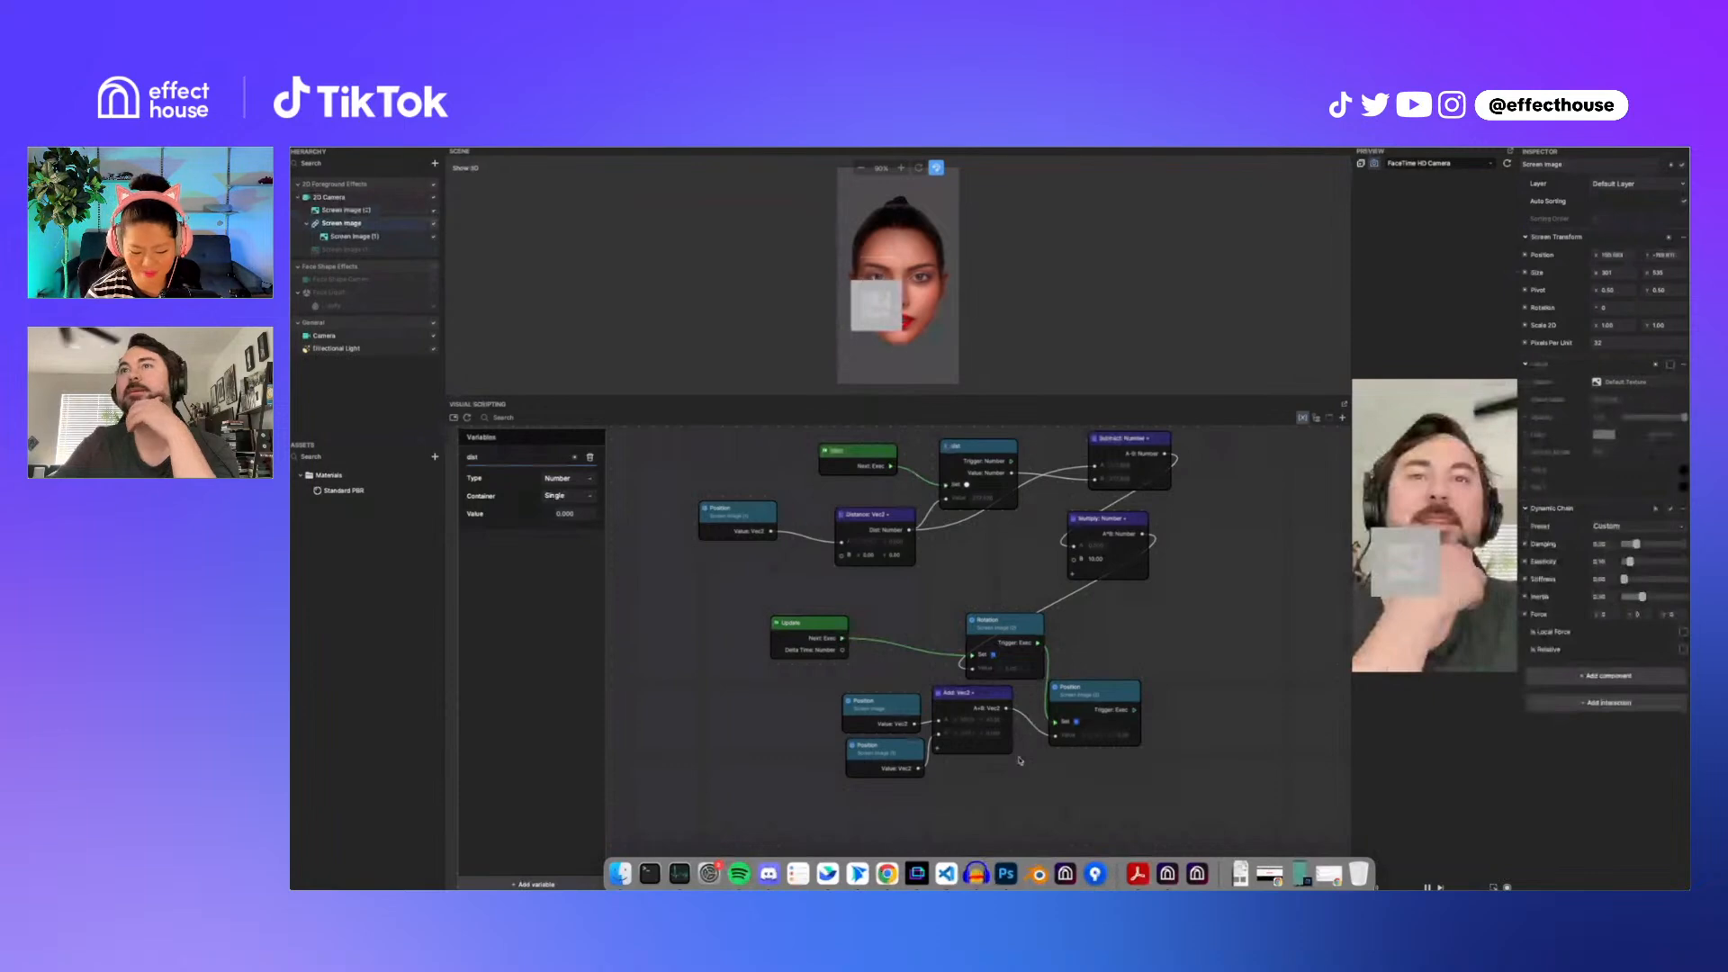
Step: Tidy the position nodes and lower the parent Screen Image's Y position to about -230
left_click_drag(897, 756, 822, 751)
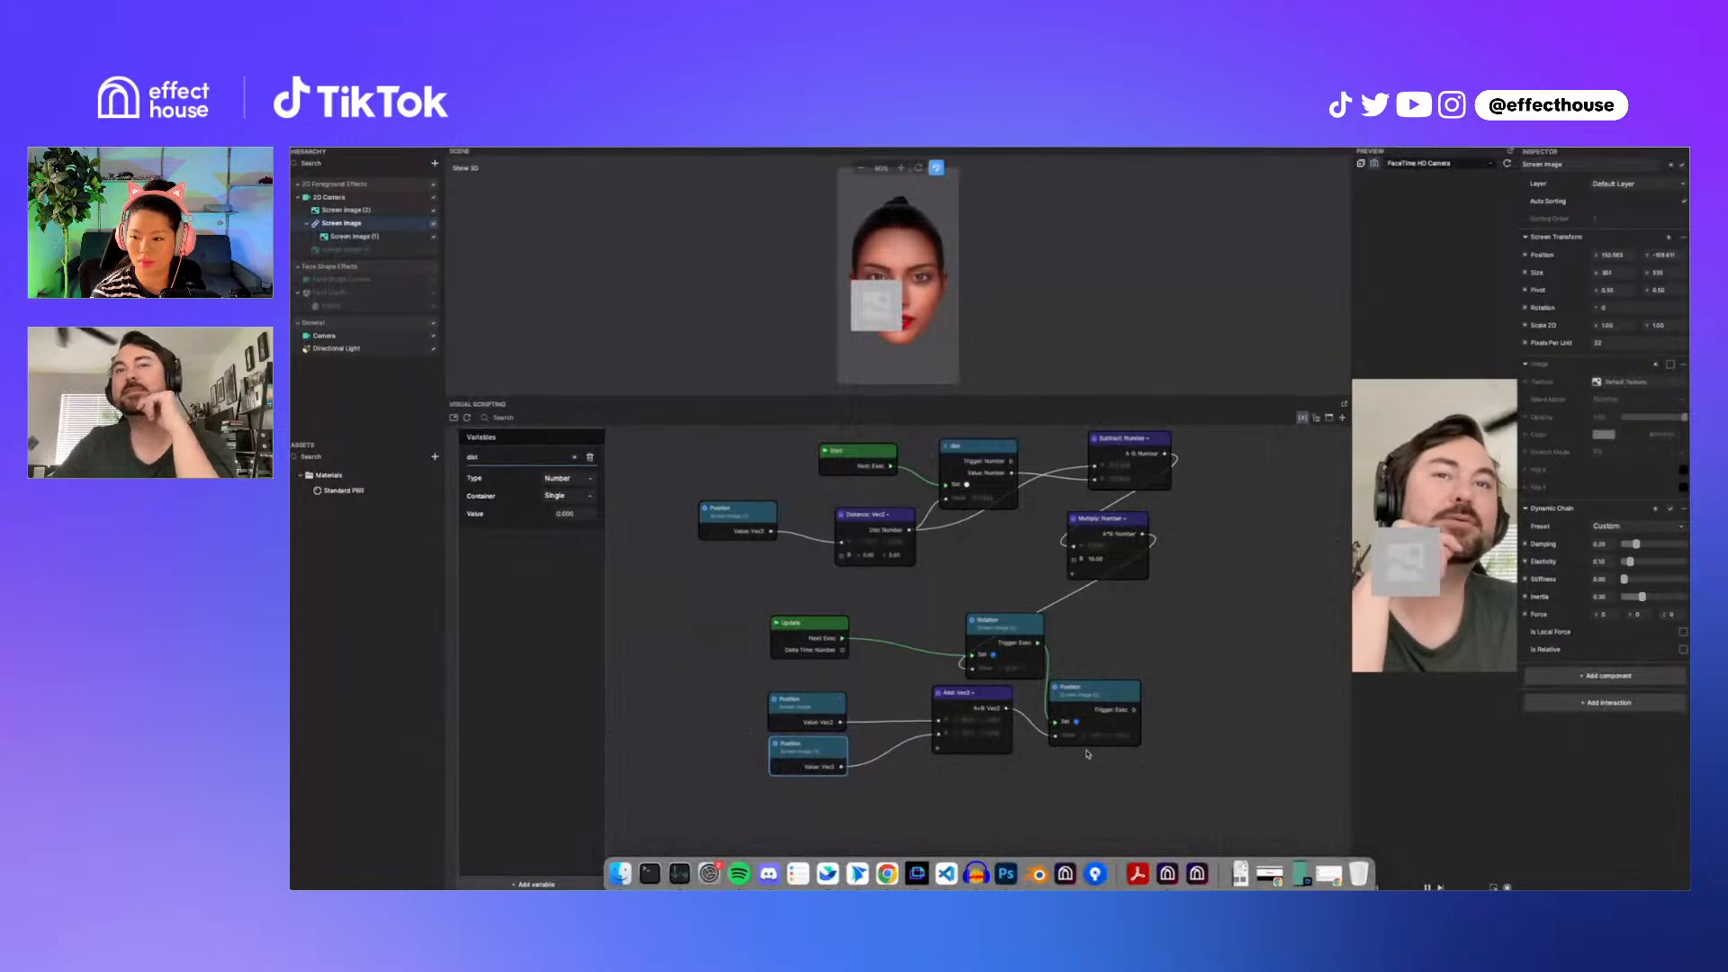
left_click(986, 699)
left_click_drag(986, 698, 951, 756)
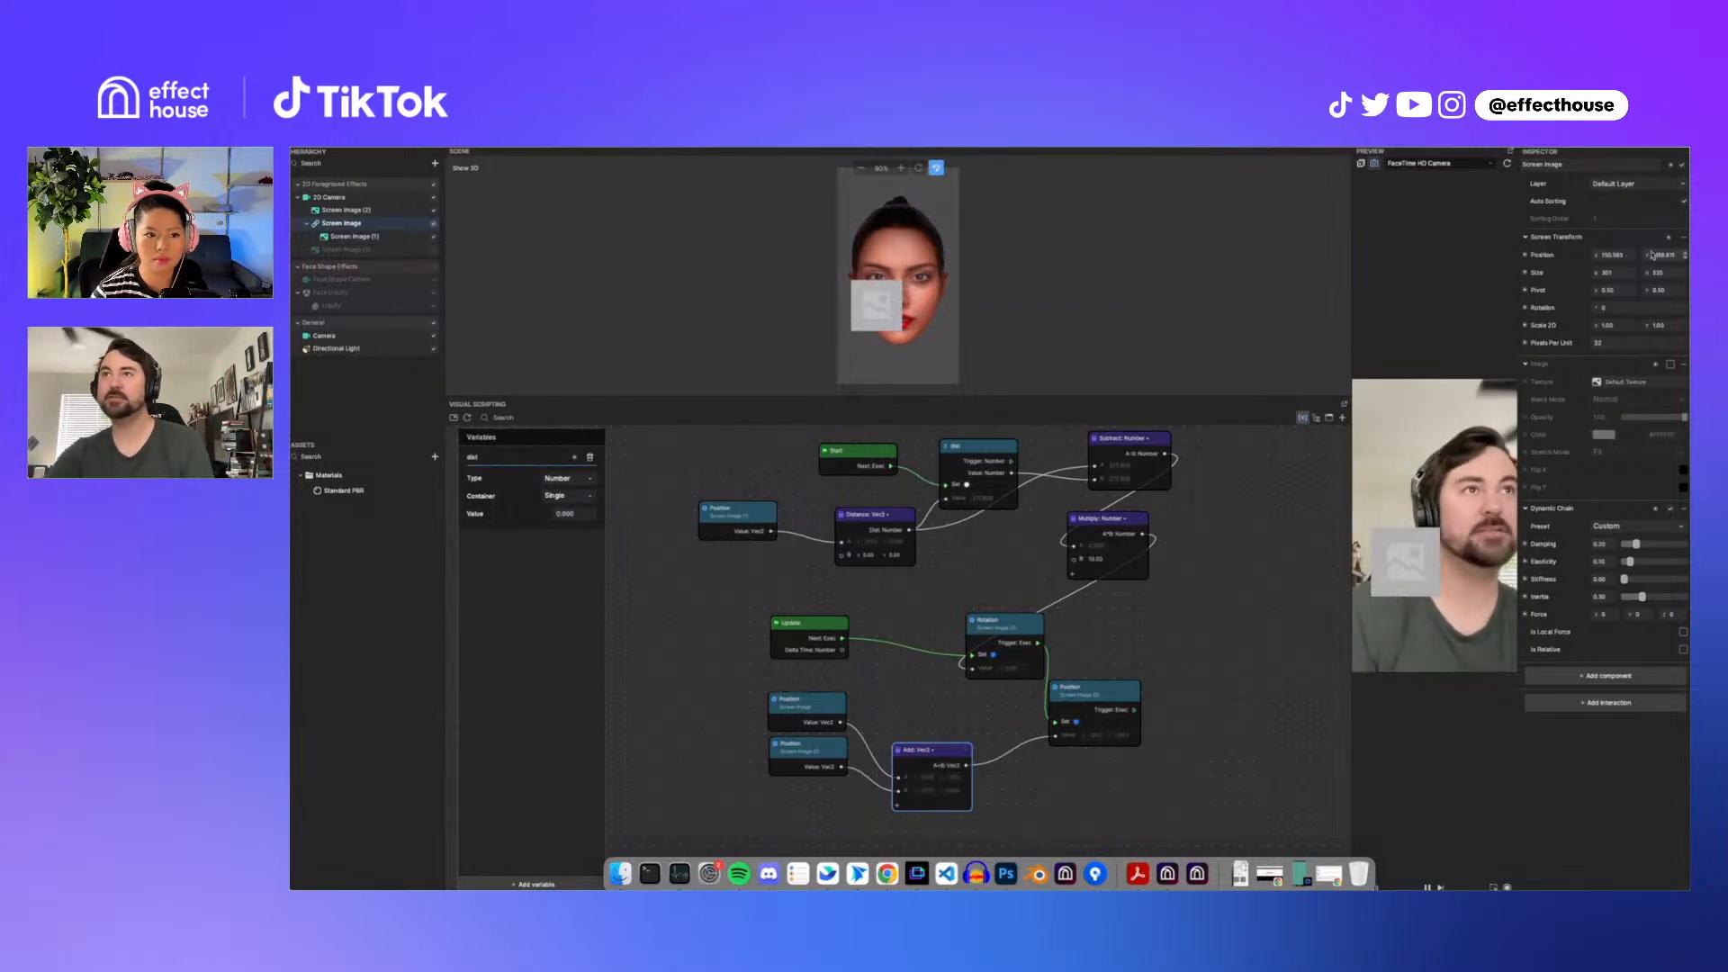
left_click_drag(1673, 255, 1673, 277)
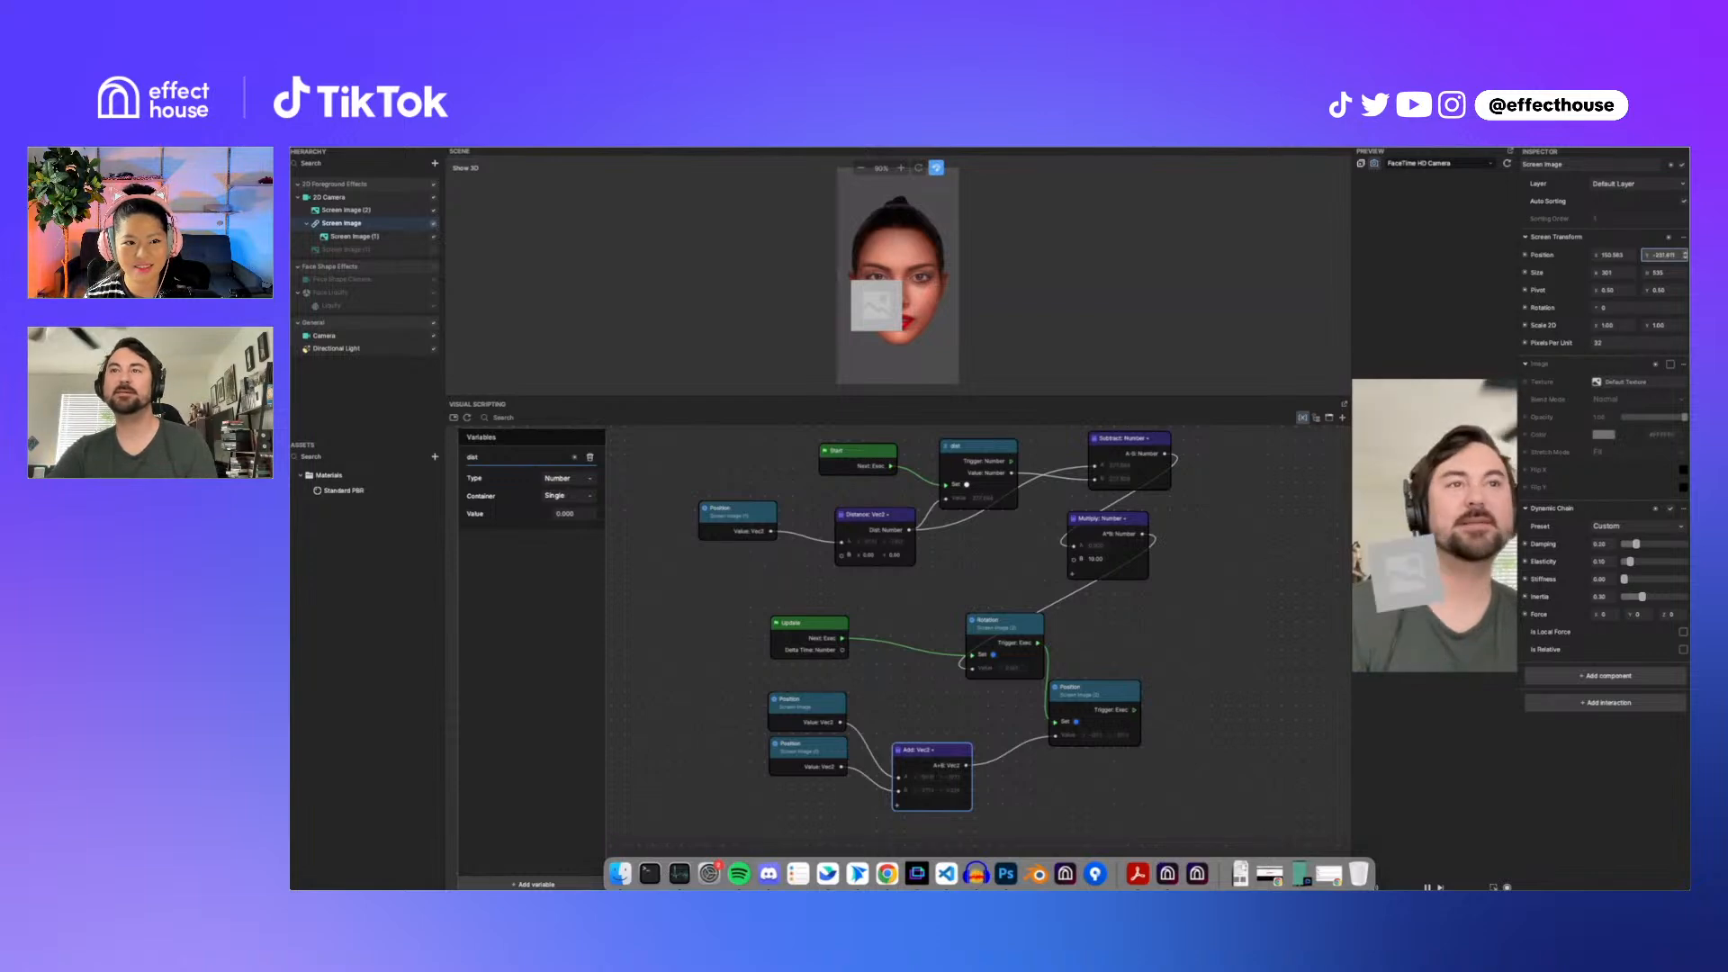
Step: Insert a Subtract Number node taking 9 from the Multiply result and feed it into Screen Image (2)'s rotation
right_click(1179, 627)
type("sub")
key("Return")
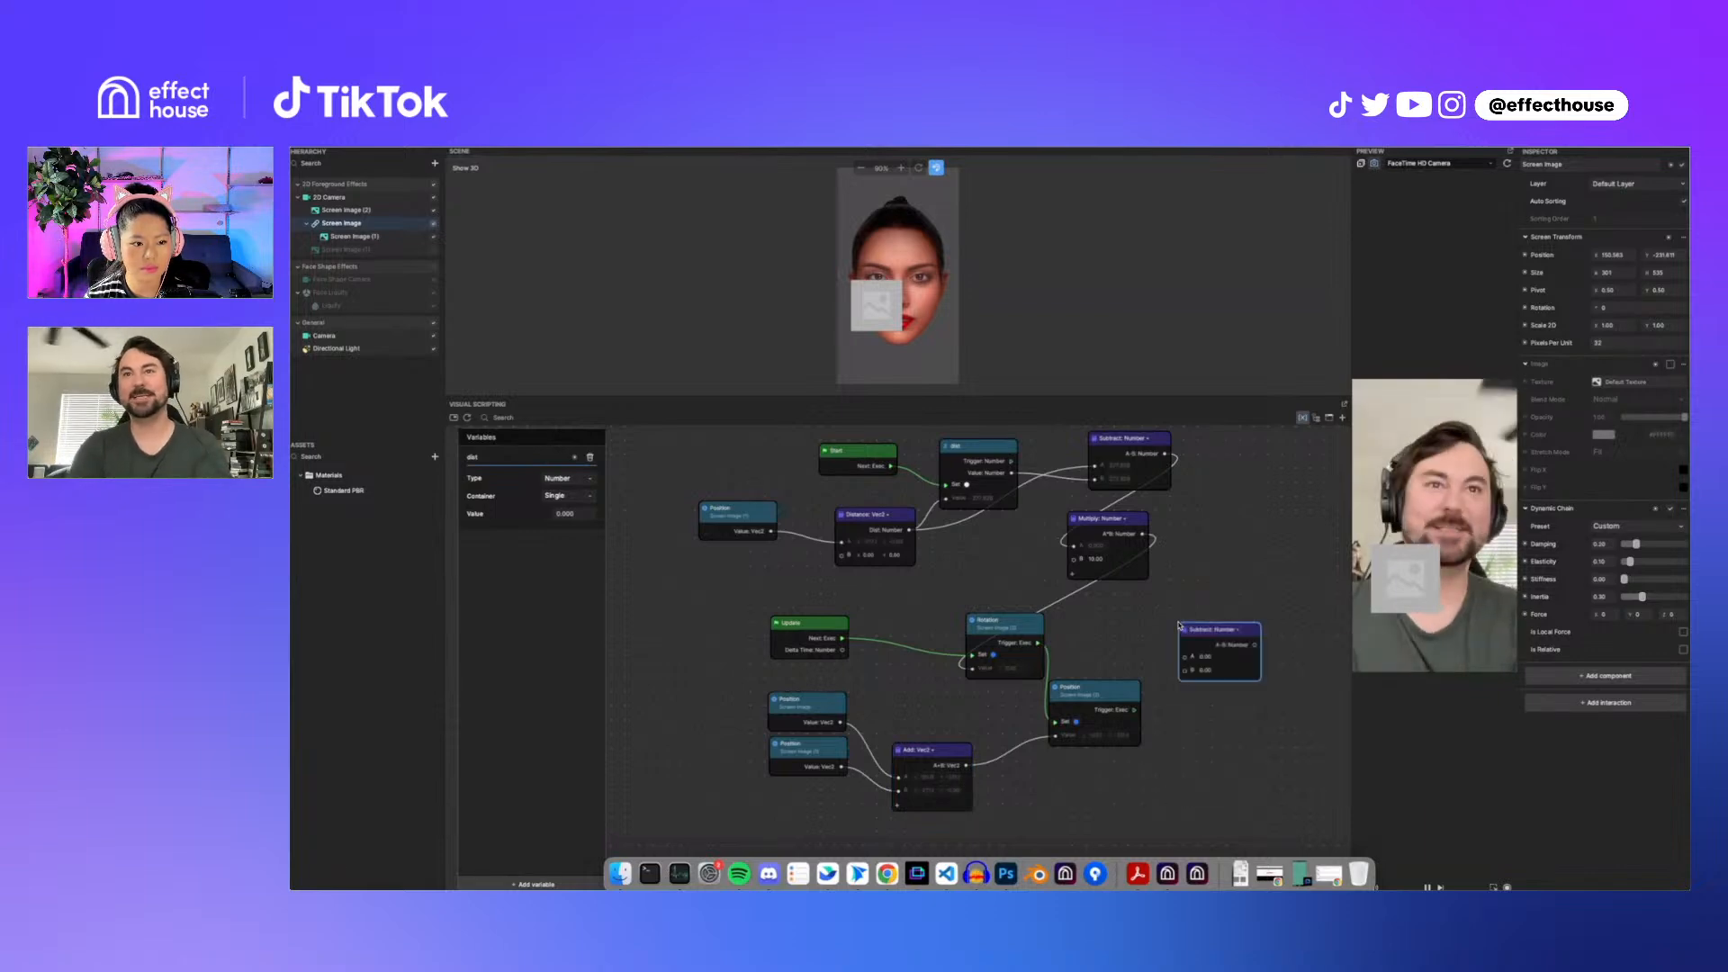
left_click_drag(1151, 543, 1170, 678)
type("9")
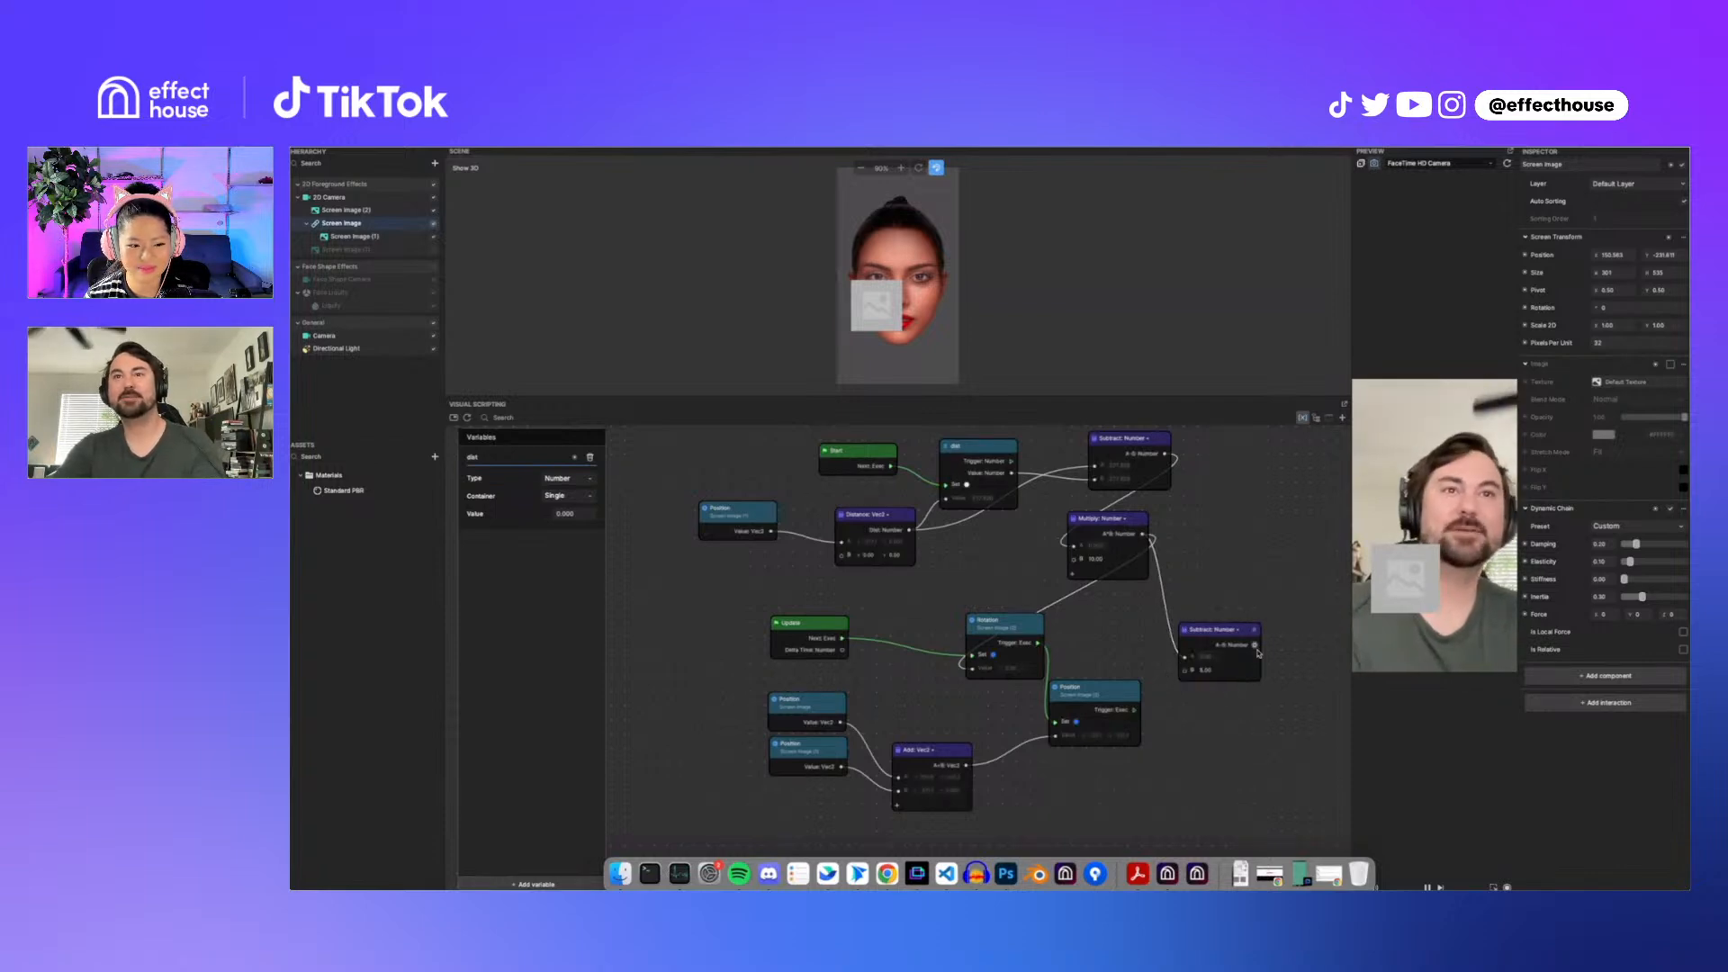
left_click_drag(1256, 645, 969, 668)
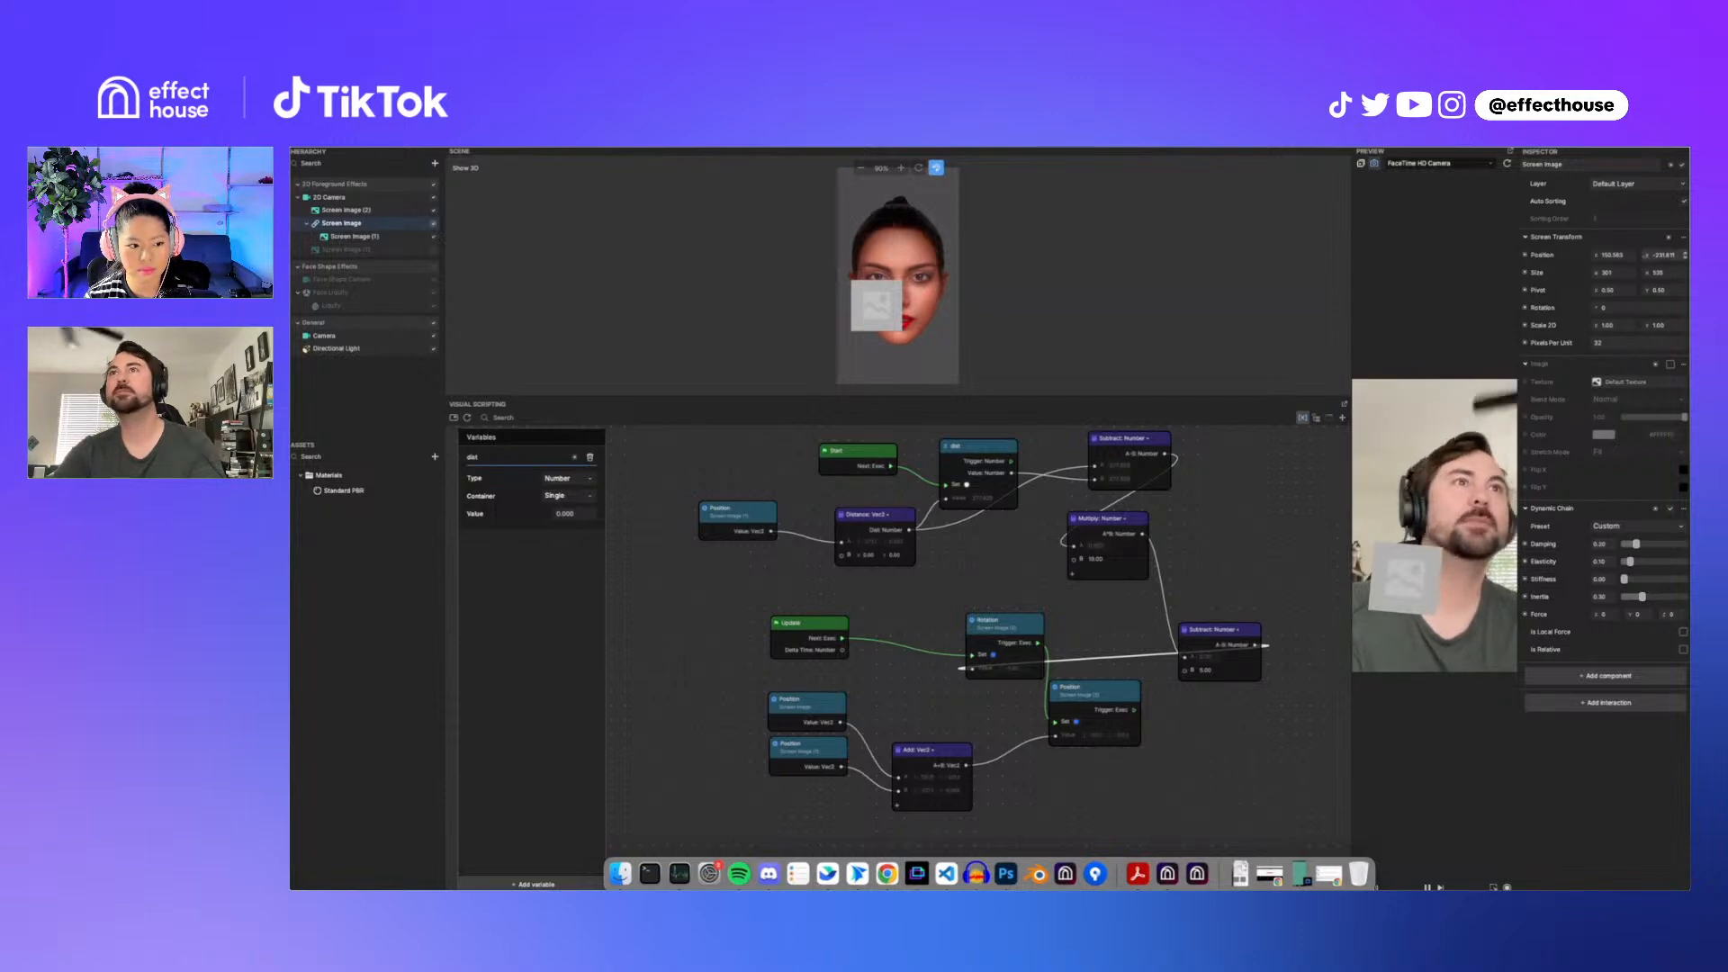
Step: Readjust the parent Screen Image's vertical position
left_click_drag(1648, 257, 1586, 343)
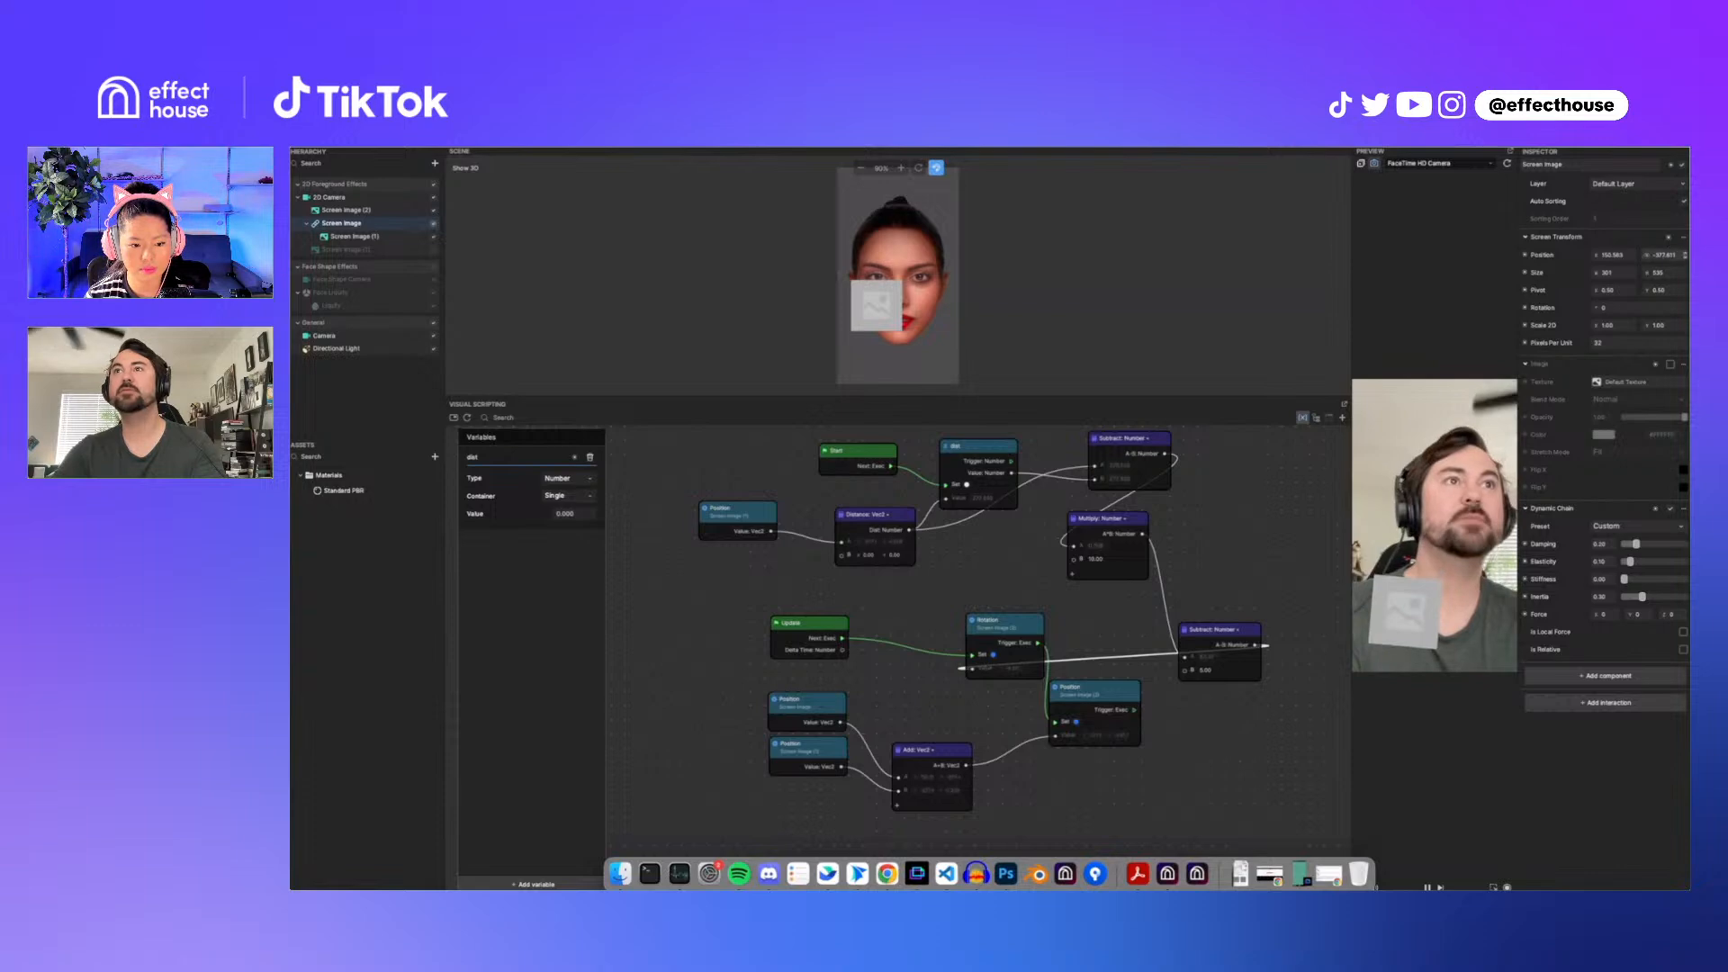
left_click_drag(1648, 256, 1601, 266)
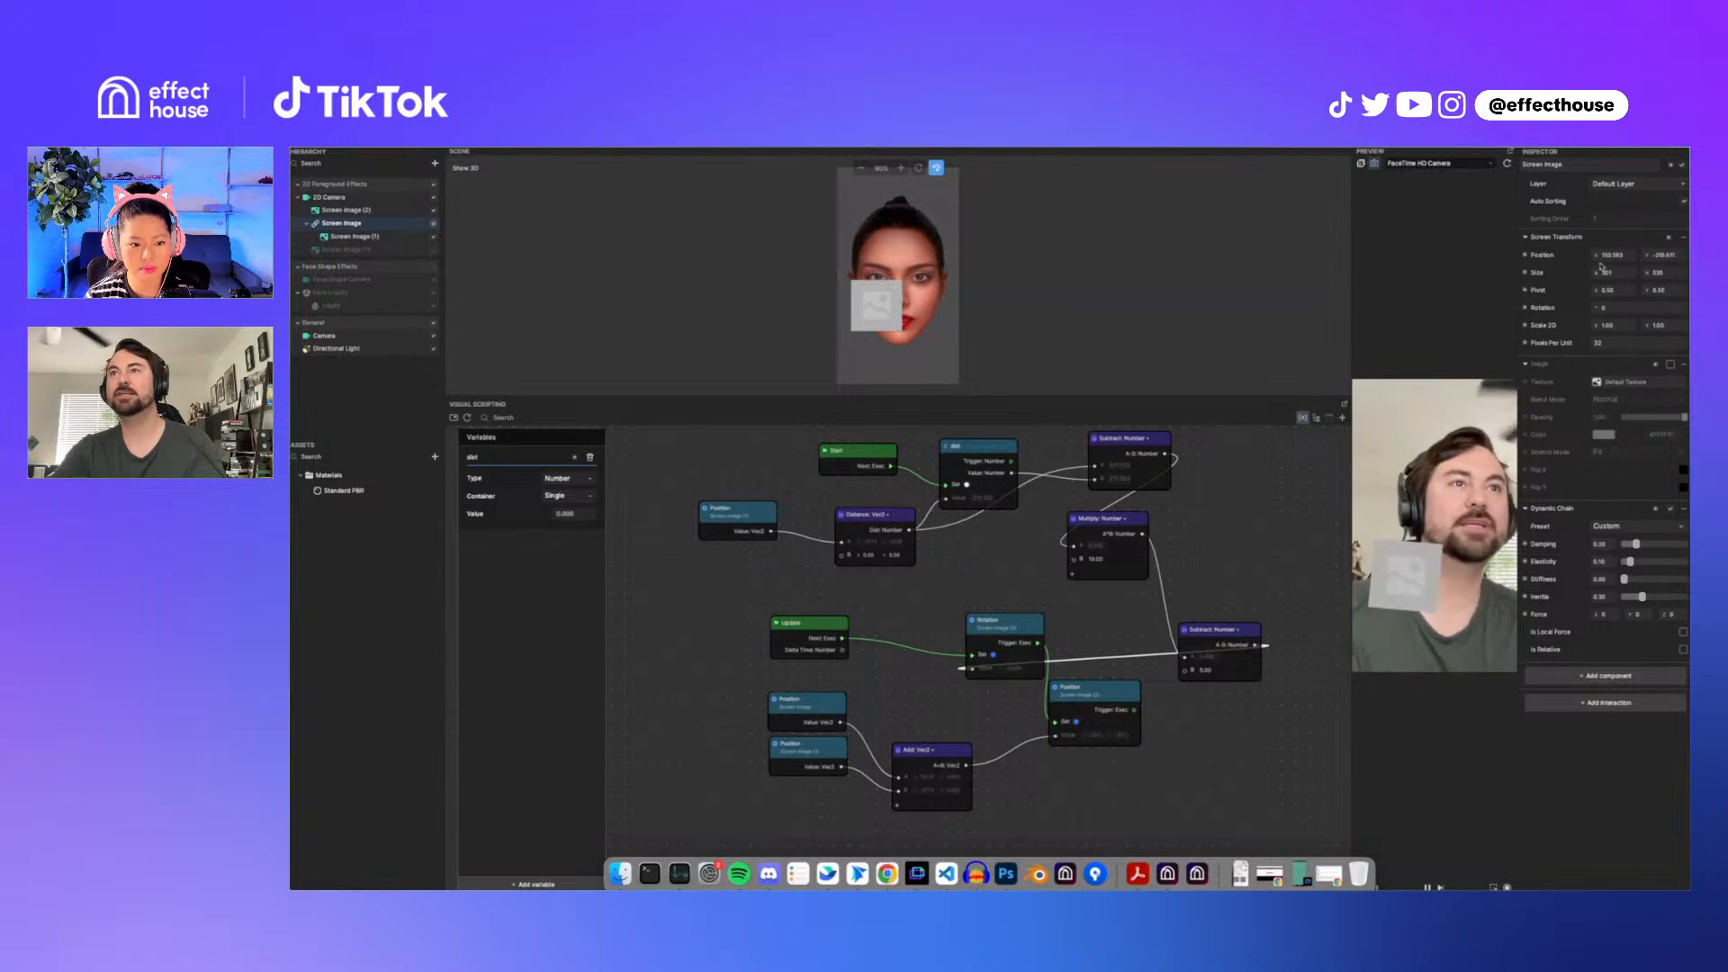